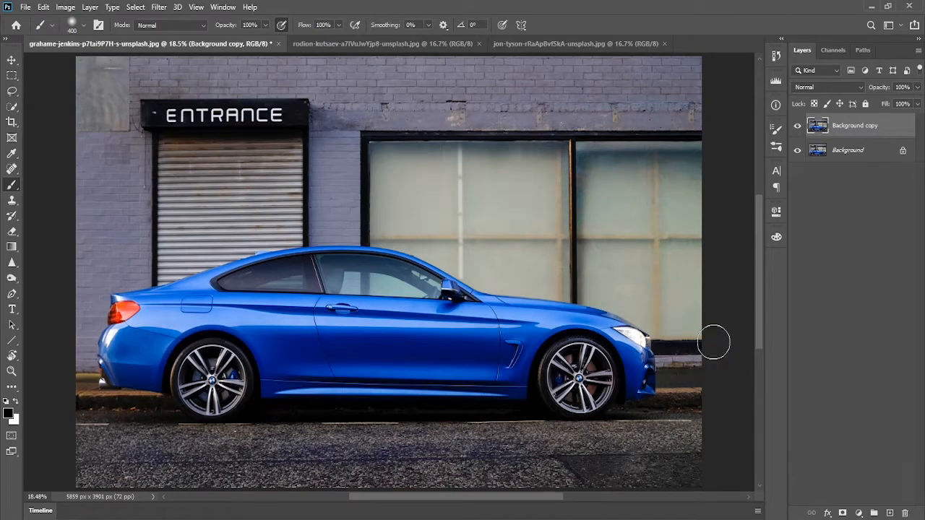
Step: Add a Brightness/Contrast adjustment layer above Background copy with Brightness at 118
{"action": "left_click", "coordinate": [858, 512]}
{"action": "left_click", "coordinate": [858, 512]}
{"action": "left_click", "coordinate": [858, 514]}
{"action": "left_click", "coordinate": [880, 344]}
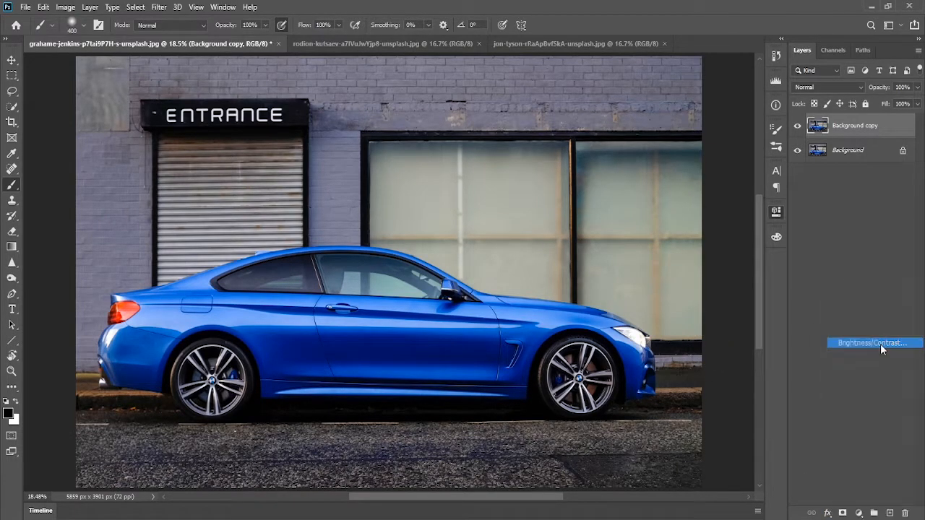
{"action": "left_click_drag", "start_coordinate": [677, 281], "coordinate": [732, 283]}
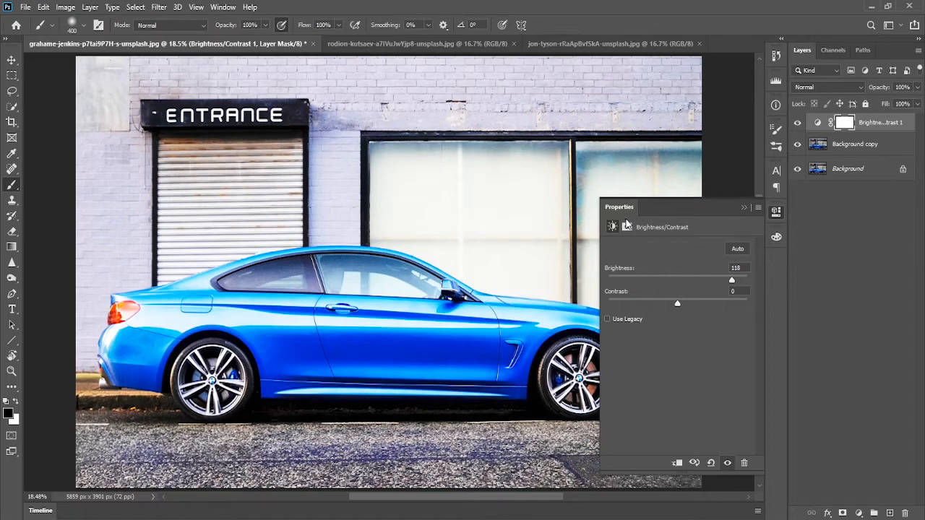
{"action": "left_click", "coordinate": [744, 208]}
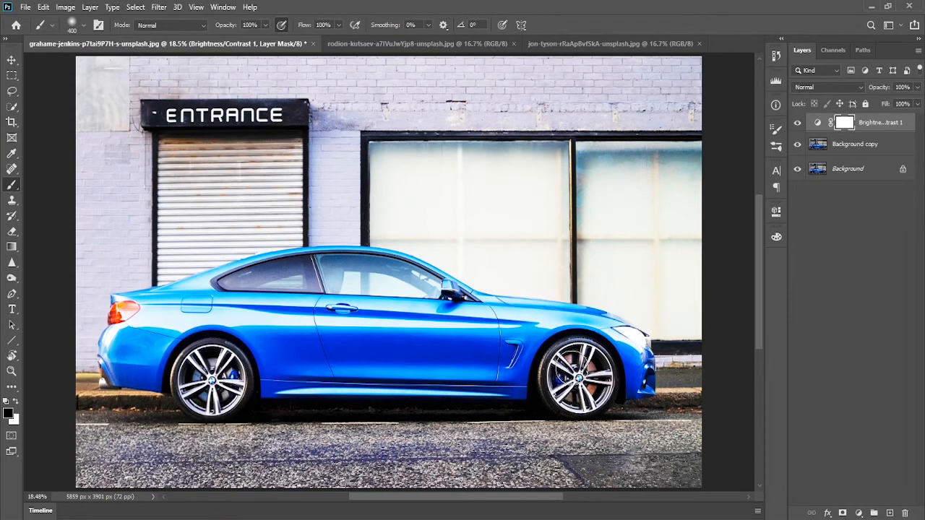
Step: Reduce the brightness on the Brightness/Contrast adjustment layer so the photo is only moderately brightened
{"action": "left_click", "coordinate": [872, 147]}
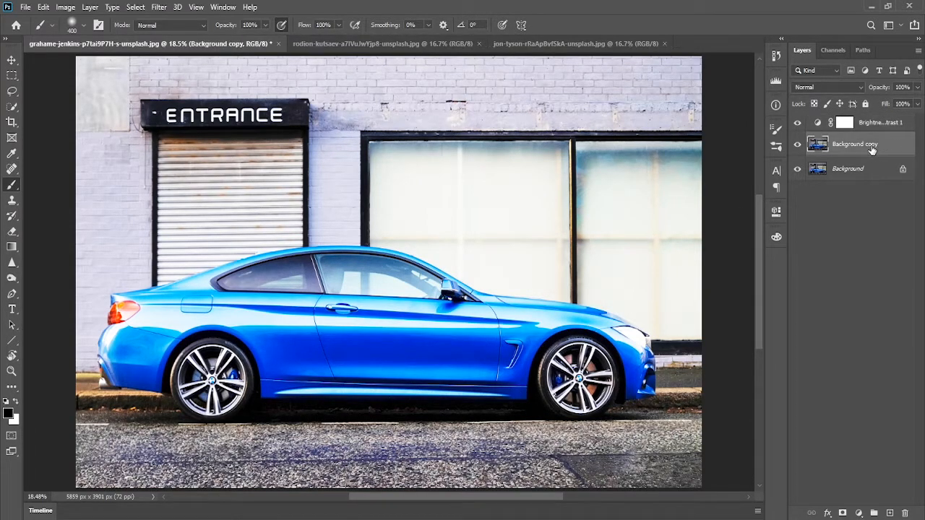
{"action": "left_click_drag", "start_coordinate": [438, 314], "coordinate": [487, 310]}
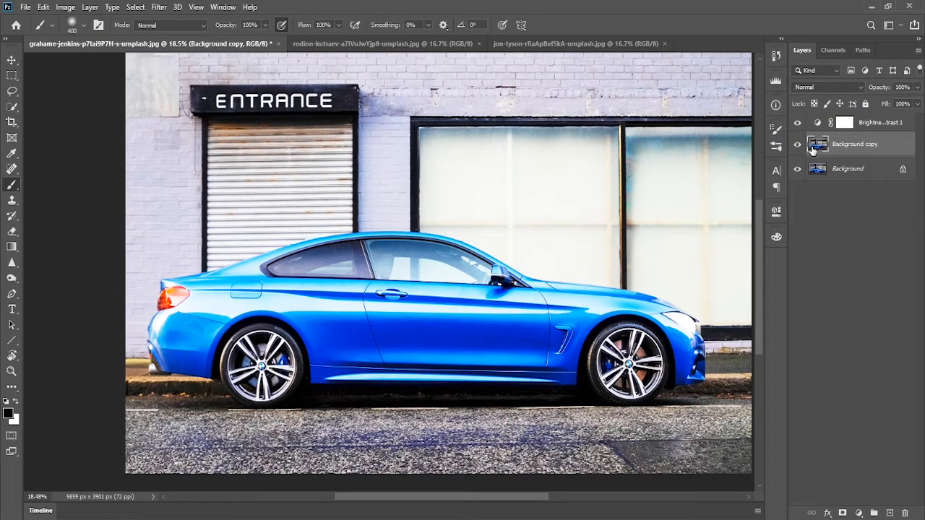
{"action": "left_click", "coordinate": [798, 123]}
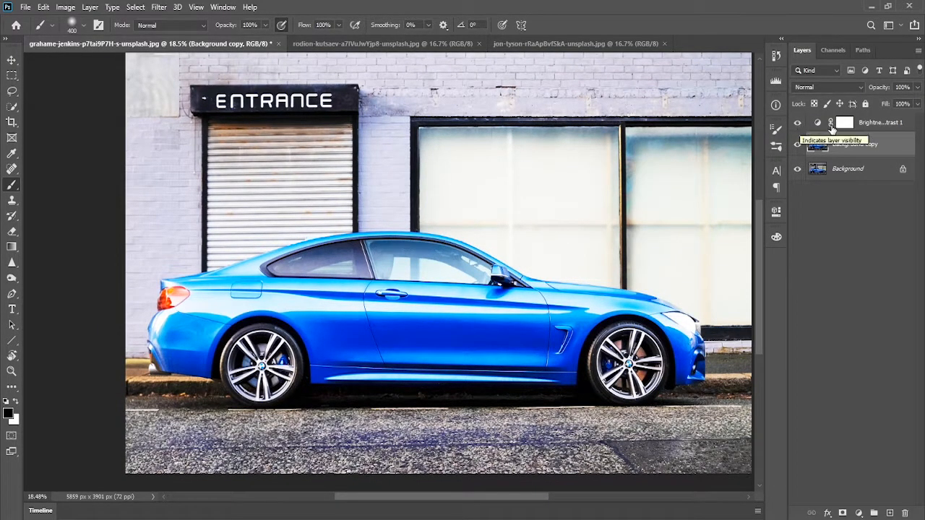
{"action": "double_click", "coordinate": [817, 123]}
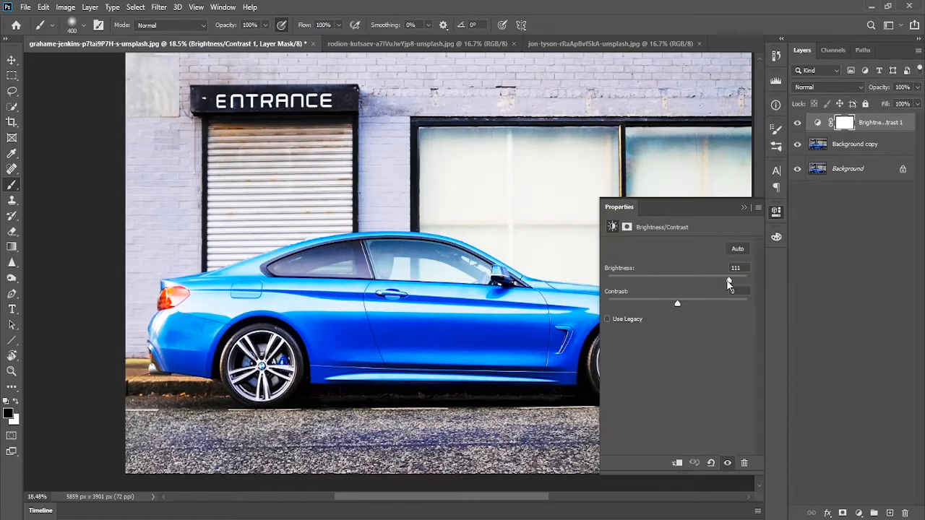
{"action": "left_click", "coordinate": [715, 279]}
{"action": "left_click", "coordinate": [743, 208]}
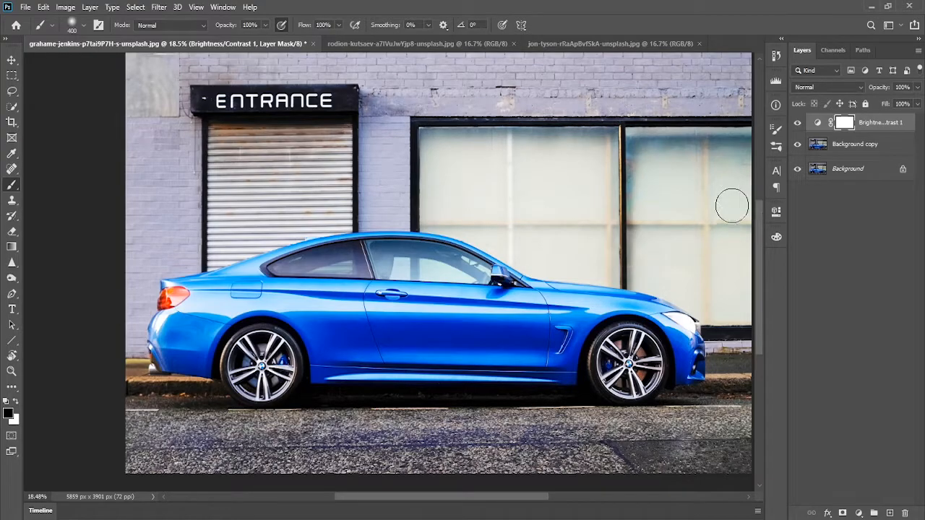
Step: Select a rectangle over the car's lower door with the Rectangular Marquee and copy that area from Background copy to a new layer
{"action": "scroll", "coordinate": [500, 323], "scroll_direction": "up", "scroll_amount": 3}
{"action": "scroll", "coordinate": [499, 322], "scroll_direction": "down", "scroll_amount": 2}
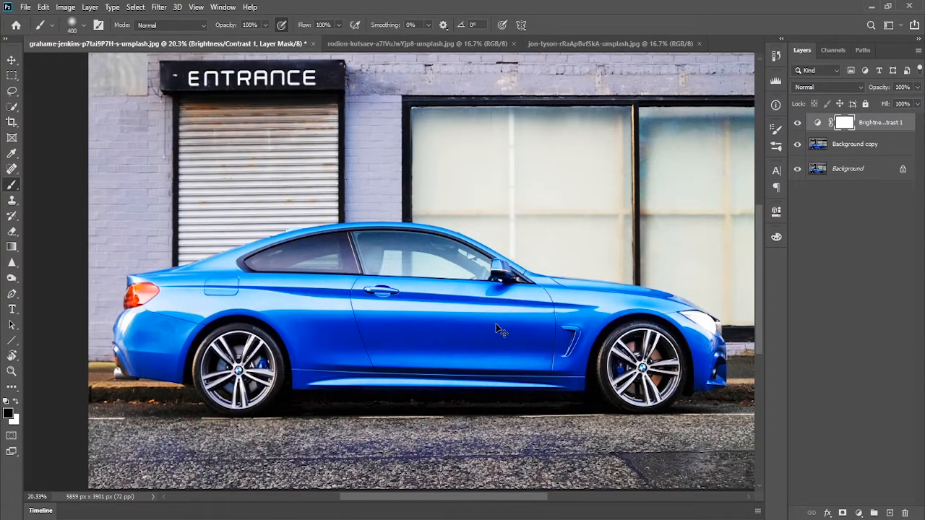
{"action": "scroll", "coordinate": [496, 327], "scroll_direction": "down", "scroll_amount": 1}
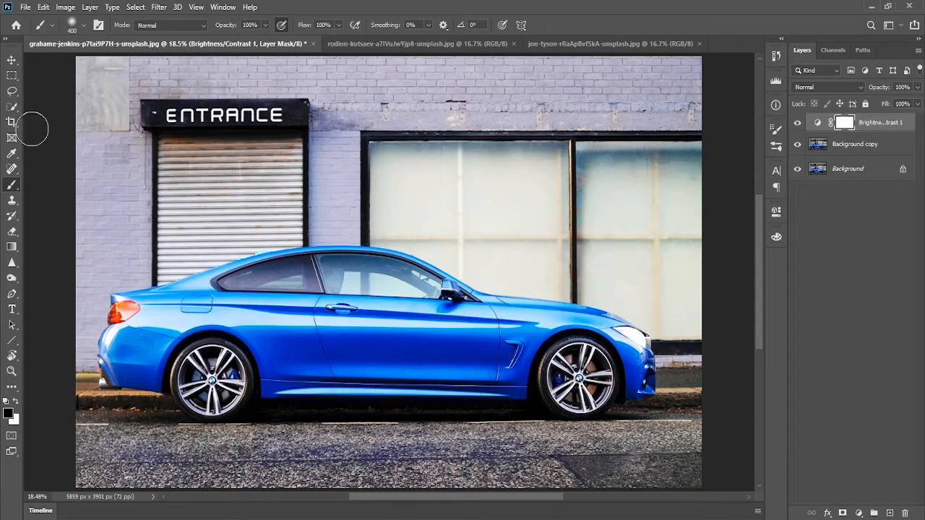
{"action": "left_click", "coordinate": [11, 76]}
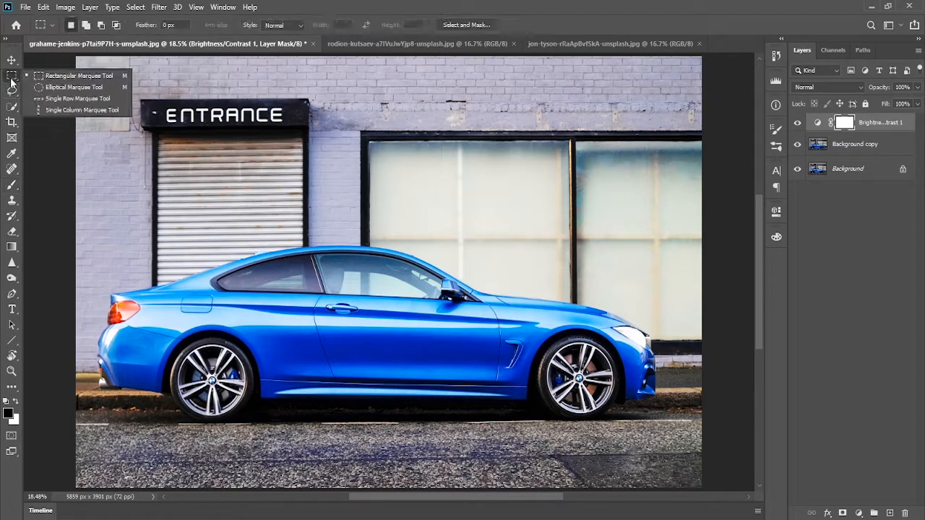
{"action": "left_click", "coordinate": [64, 82]}
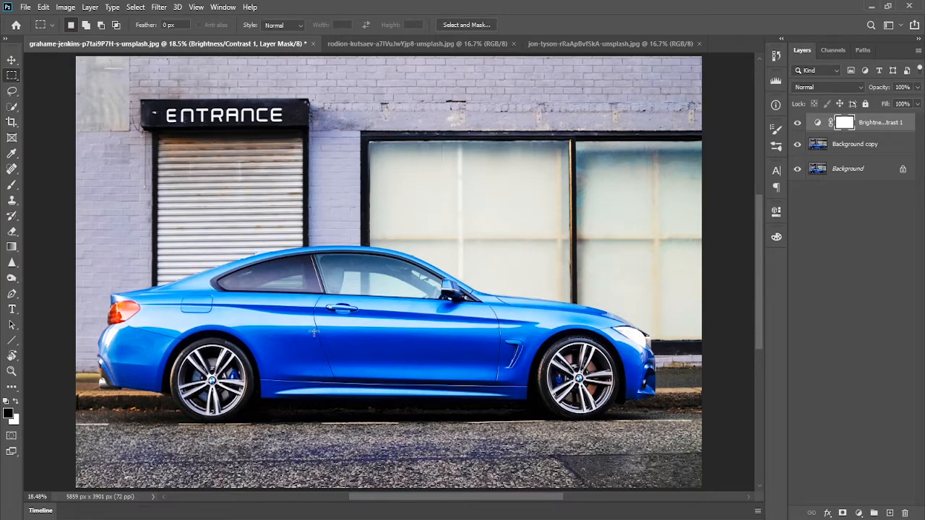
{"action": "left_click_drag", "start_coordinate": [291, 315], "coordinate": [398, 394]}
{"action": "left_click", "coordinate": [844, 150]}
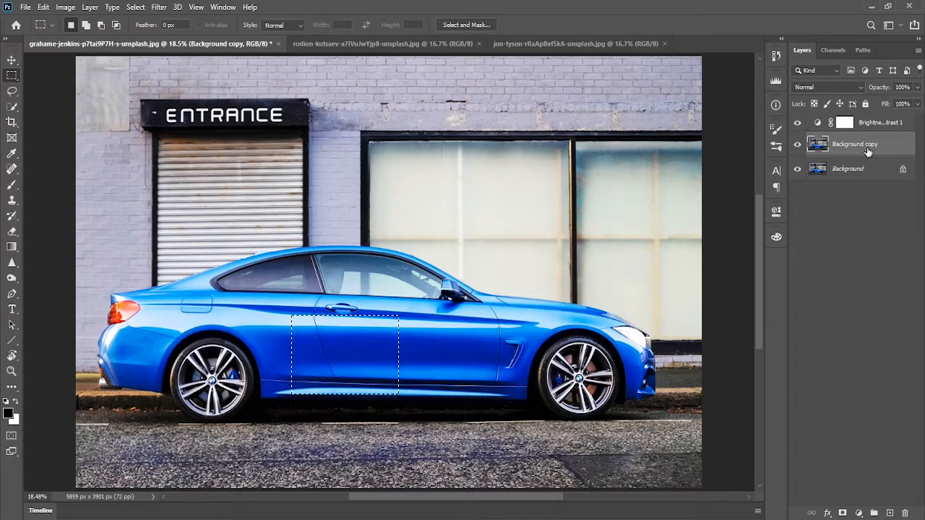
{"action": "key", "text": "ctrl+j"}
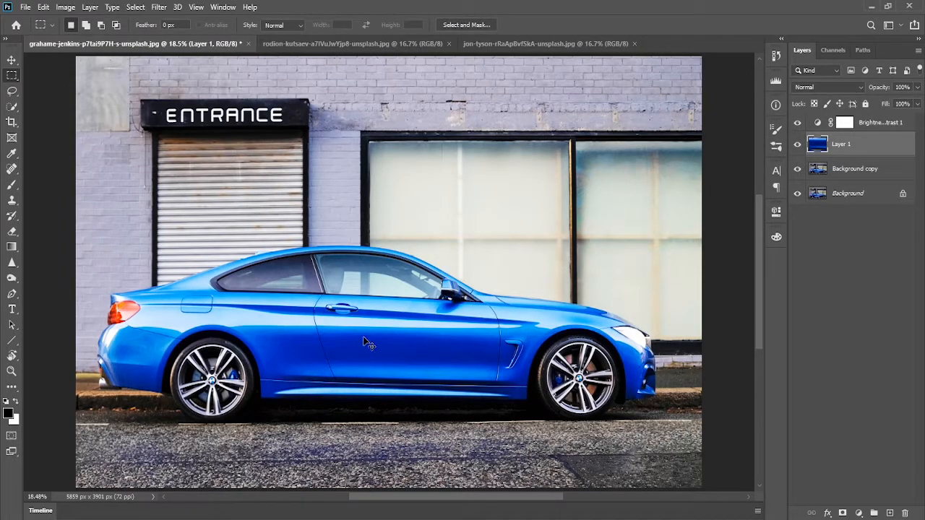
Step: Free-transform the copied door patch to 104.86% height and stretch it rearward over the rear wheel to about 232% width
{"action": "key", "text": "ctrl+t"}
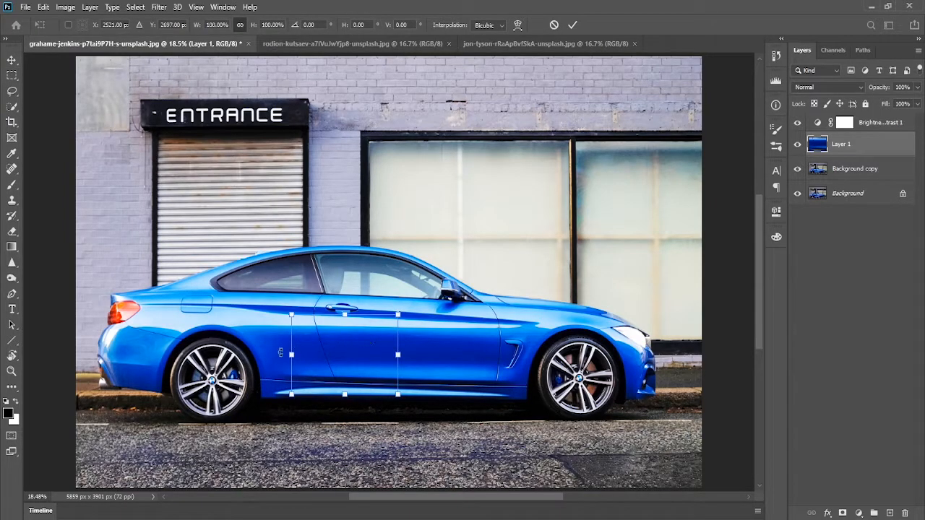
{"action": "mouse_move", "coordinate": [290, 356]}
{"action": "left_mouse_down"}
{"action": "mouse_move", "coordinate": [243, 354]}
{"action": "mouse_move", "coordinate": [286, 350]}
{"action": "left_mouse_up"}
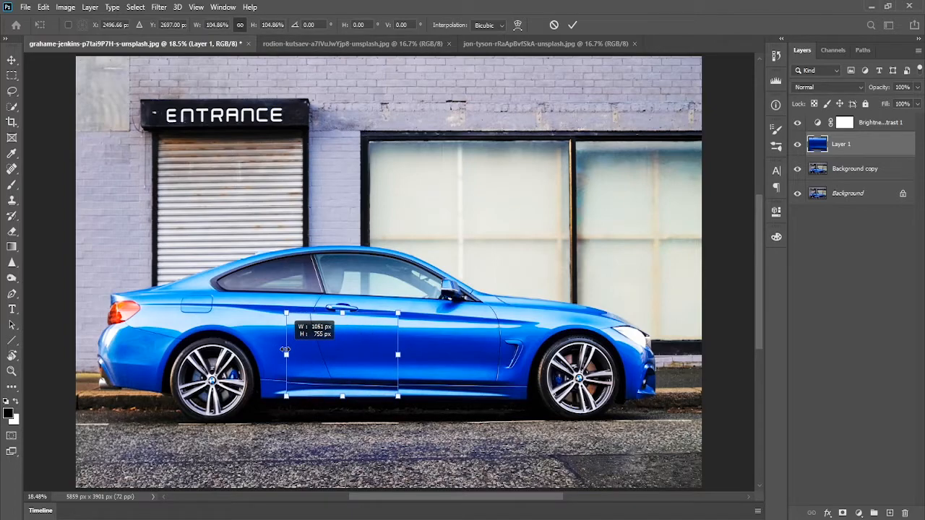
{"action": "mouse_move", "coordinate": [286, 351]}
{"action": "left_mouse_down"}
{"action": "mouse_move", "coordinate": [223, 352]}
{"action": "mouse_move", "coordinate": [282, 348]}
{"action": "left_mouse_up"}
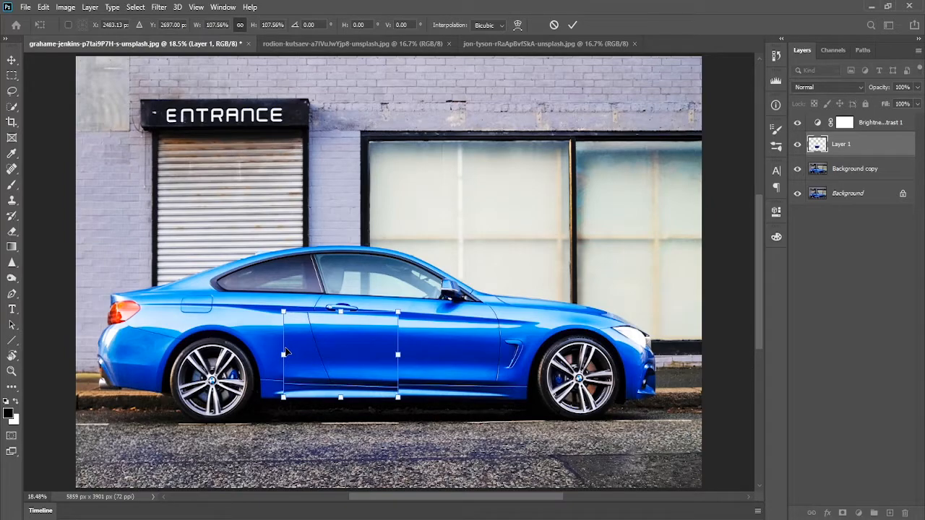
{"action": "key", "text": "ctrl+z"}
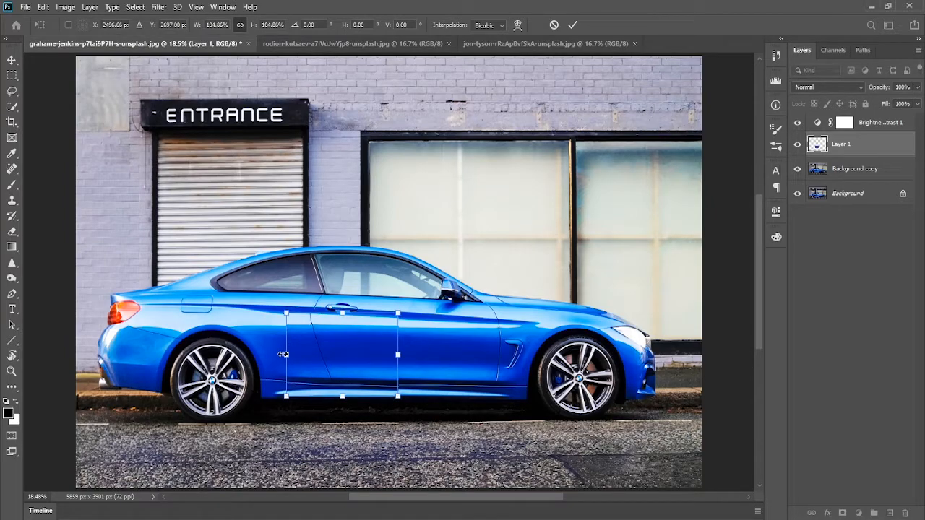
{"action": "left_click_drag", "start_coordinate": [284, 354], "coordinate": [151, 346]}
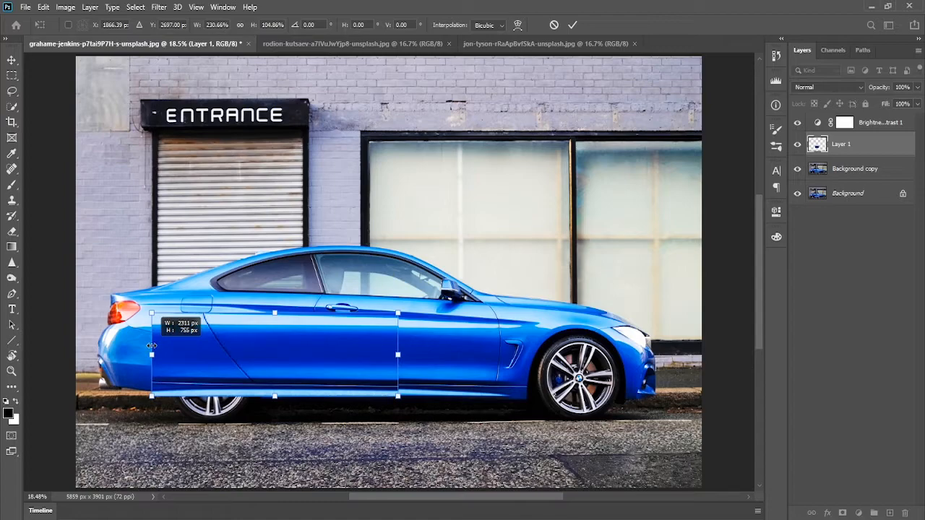
{"action": "mouse_move", "coordinate": [151, 346]}
{"action": "left_mouse_down"}
{"action": "mouse_move", "coordinate": [140, 347]}
{"action": "mouse_move", "coordinate": [189, 348]}
{"action": "mouse_move", "coordinate": [151, 348]}
{"action": "left_mouse_up"}
Step: Warp the stretched patch so its upper edge and highlight line up with the car body, and raise its lower rear corner
{"action": "scroll", "coordinate": [253, 376], "scroll_direction": "up", "scroll_amount": 2}
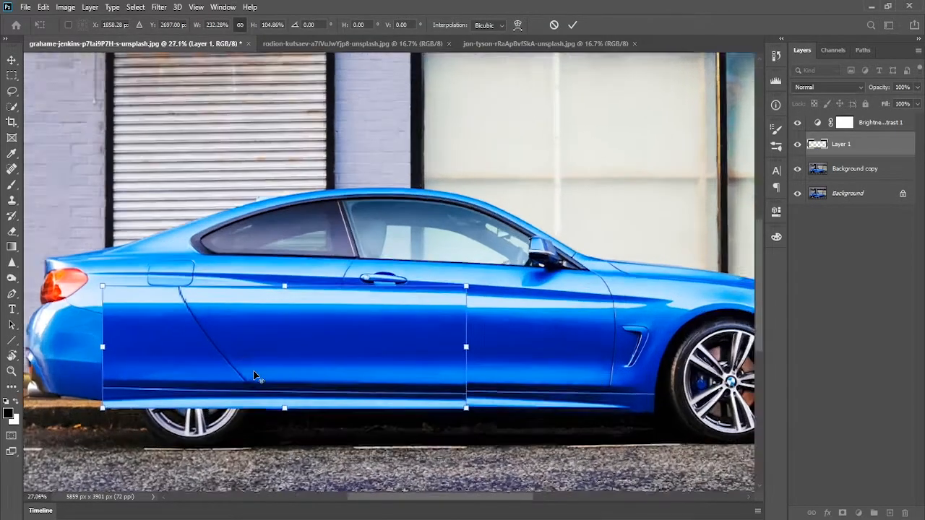
{"action": "scroll", "coordinate": [252, 376], "scroll_direction": "up", "scroll_amount": 1}
{"action": "left_click_drag", "start_coordinate": [298, 360], "coordinate": [365, 306]}
{"action": "right_click", "coordinate": [380, 252]}
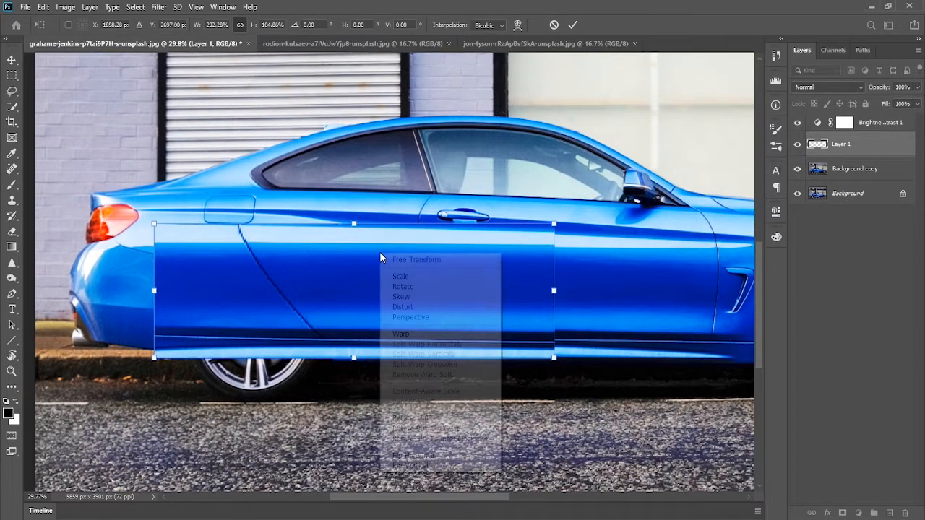
{"action": "left_click", "coordinate": [402, 334]}
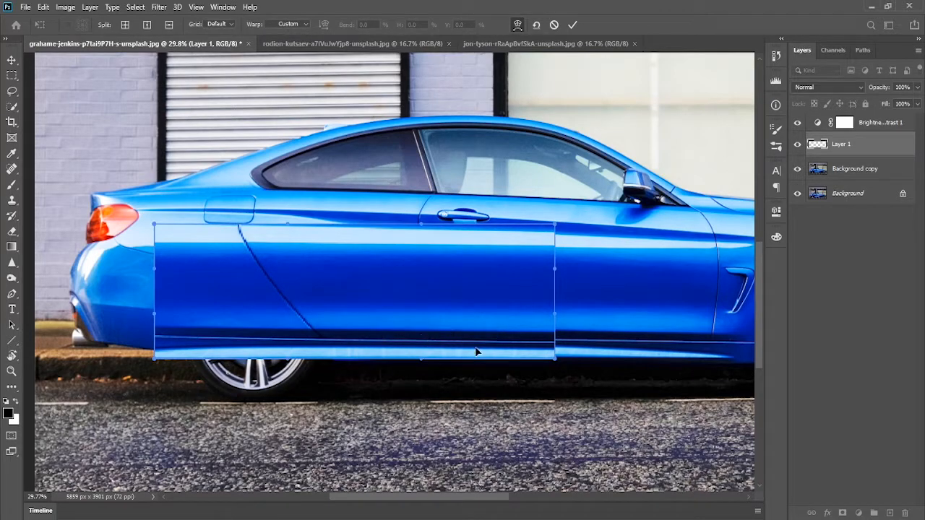
{"action": "left_click_drag", "start_coordinate": [549, 240], "coordinate": [551, 242]}
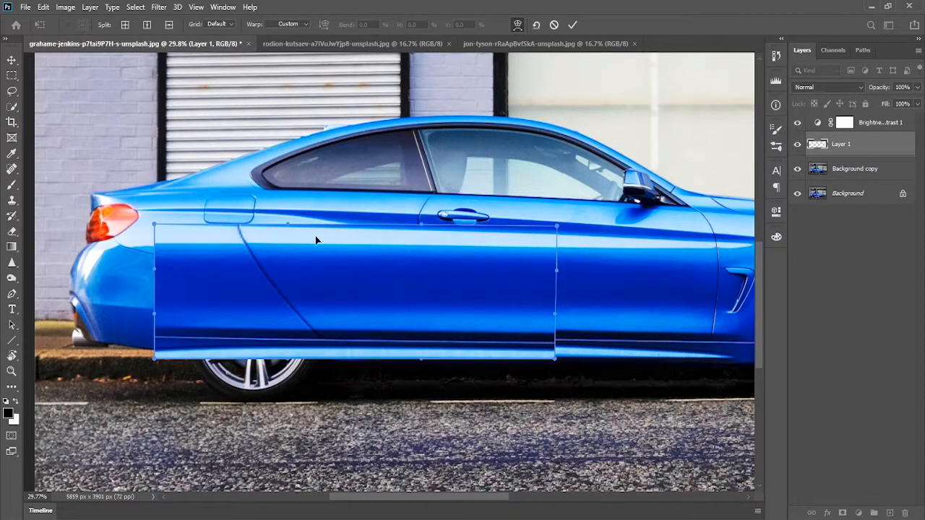
{"action": "mouse_move", "coordinate": [154, 227]}
{"action": "left_mouse_down"}
{"action": "mouse_move", "coordinate": [152, 217]}
{"action": "mouse_move", "coordinate": [152, 227]}
{"action": "left_mouse_up"}
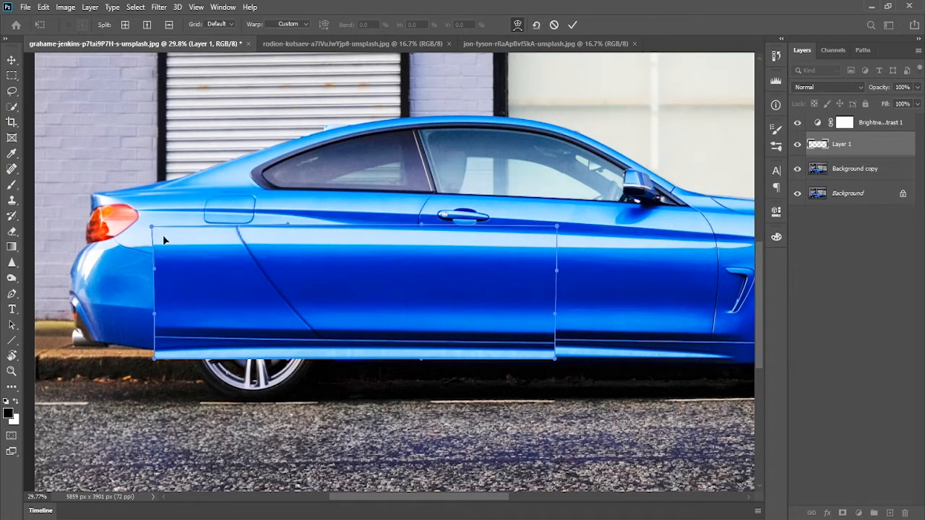
{"action": "left_click_drag", "start_coordinate": [154, 358], "coordinate": [153, 351]}
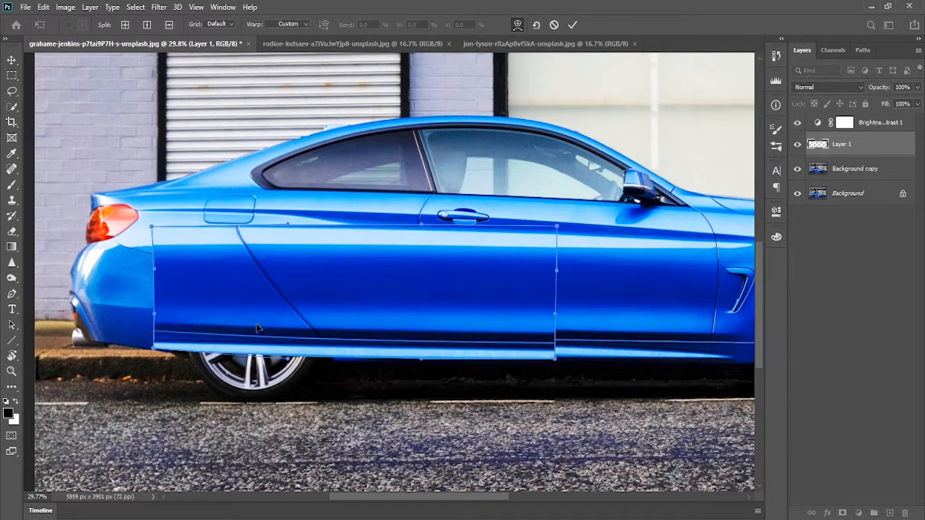
{"action": "left_click_drag", "start_coordinate": [159, 235], "coordinate": [158, 240]}
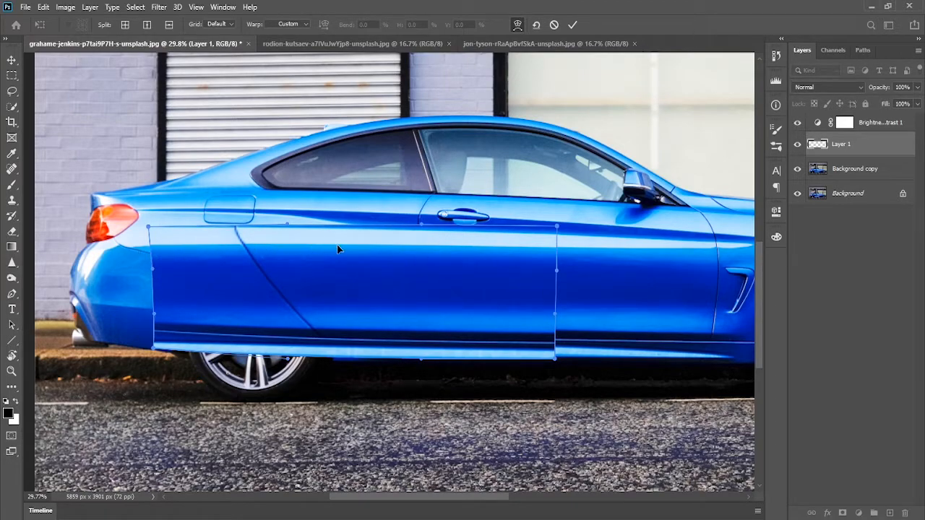
{"action": "left_click_drag", "start_coordinate": [326, 248], "coordinate": [325, 247]}
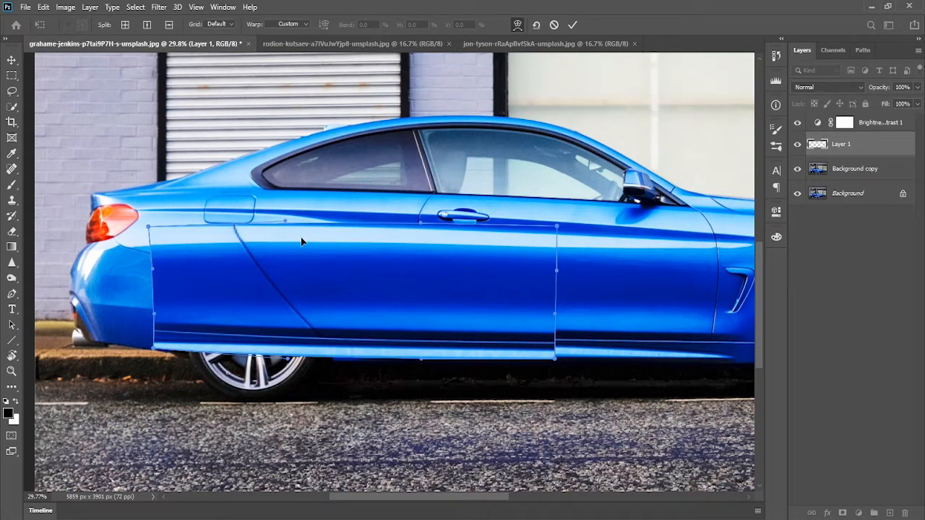
{"action": "left_click_drag", "start_coordinate": [302, 239], "coordinate": [305, 240]}
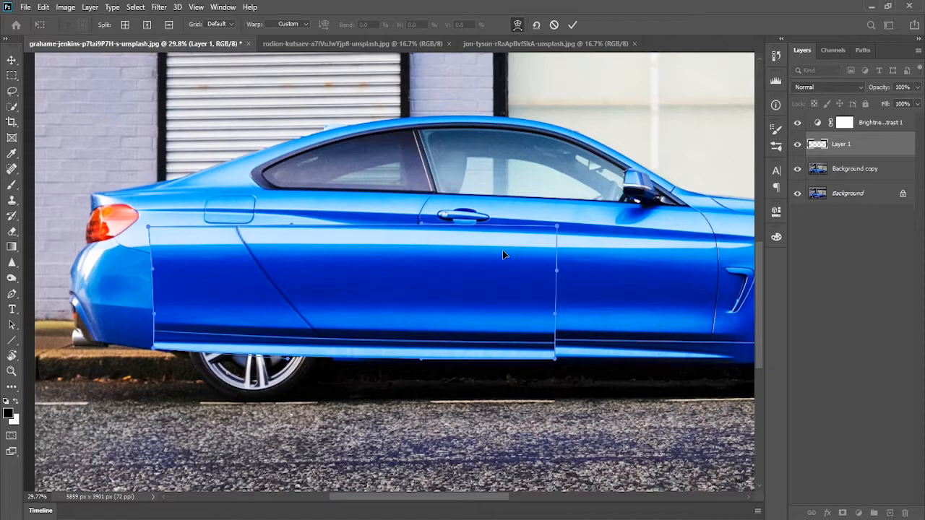
Step: Warp the patch's lower edge and corners into a smooth curve that continues the car's sill line, and apply the warp
{"action": "left_click_drag", "start_coordinate": [538, 352], "coordinate": [539, 348]}
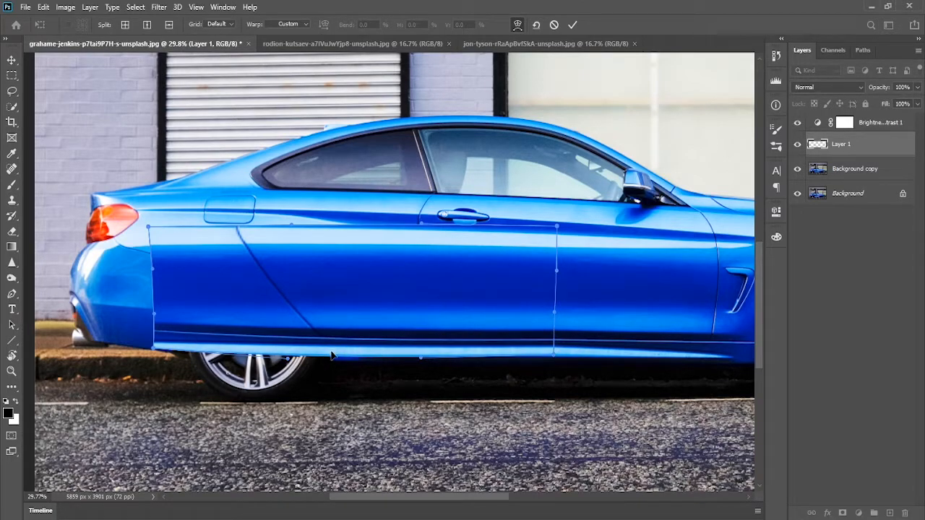
{"action": "left_click_drag", "start_coordinate": [171, 335], "coordinate": [165, 325]}
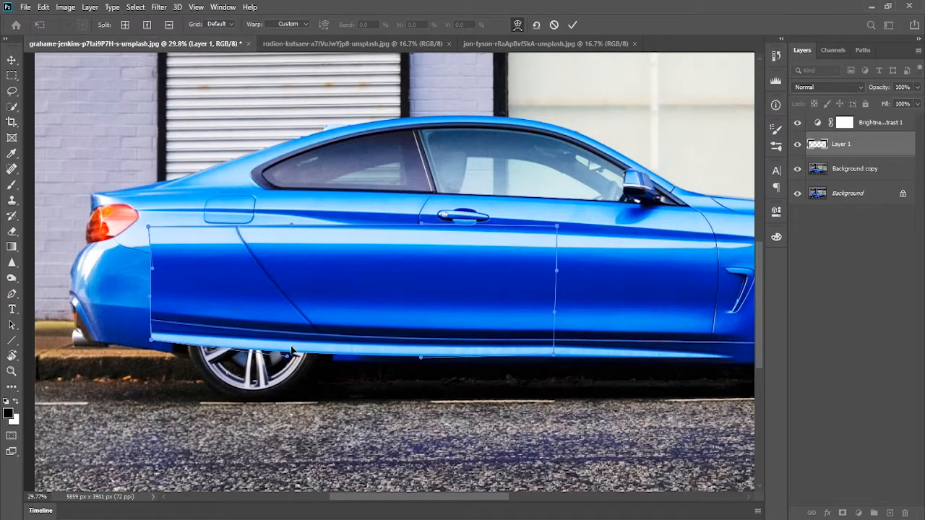
{"action": "left_click_drag", "start_coordinate": [290, 349], "coordinate": [289, 355]}
{"action": "left_click_drag", "start_coordinate": [231, 340], "coordinate": [168, 342]}
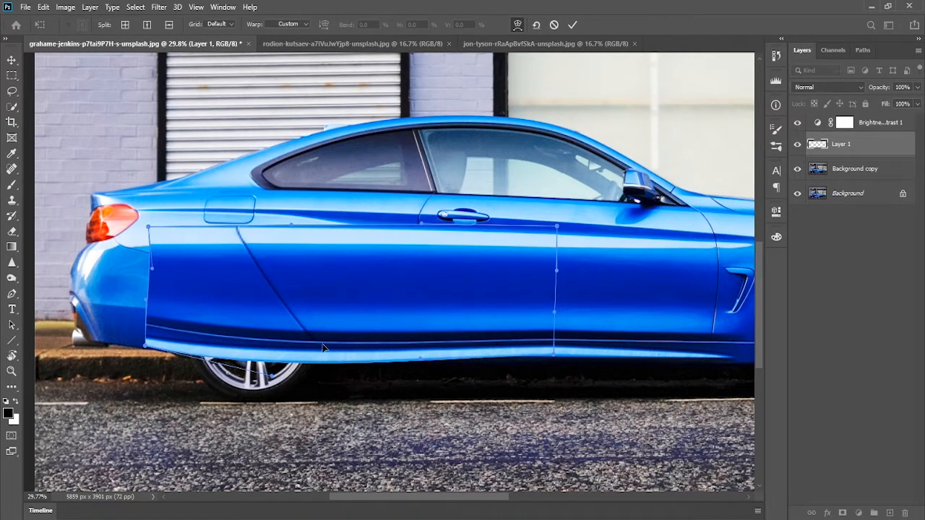
{"action": "left_click_drag", "start_coordinate": [372, 360], "coordinate": [370, 360]}
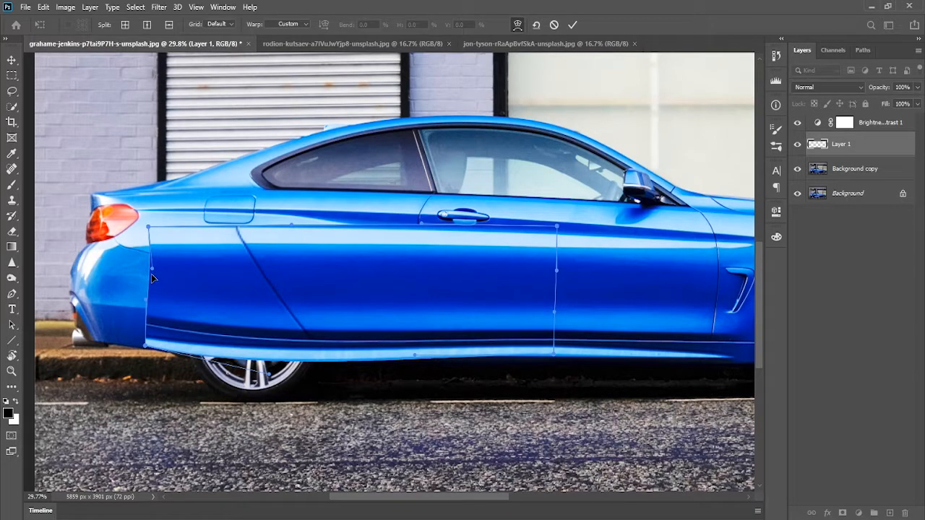
{"action": "left_click", "coordinate": [572, 24]}
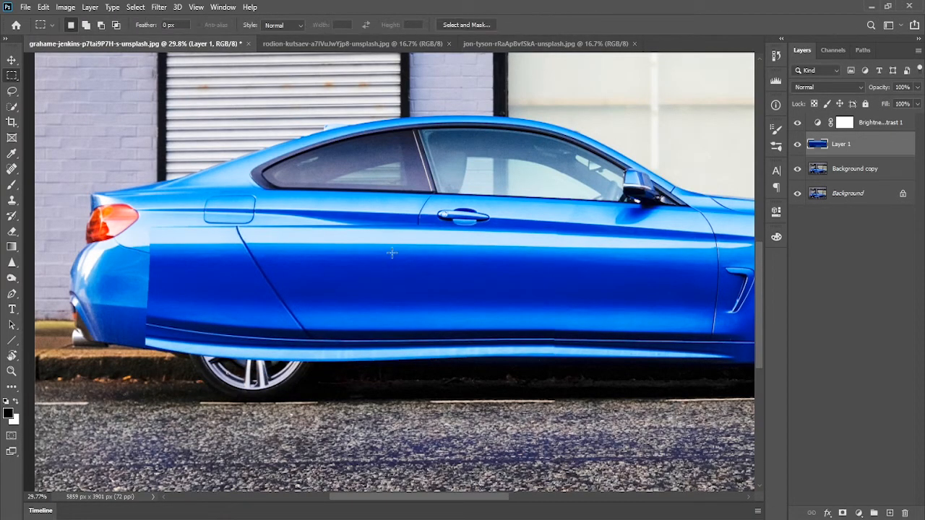
Step: Stretch the warped patch farther rearward to the bumper below the tail light, at about 109.55% width, and apply the transform
{"action": "key", "text": "ctrl+t"}
{"action": "left_click_drag", "start_coordinate": [145, 293], "coordinate": [105, 293]}
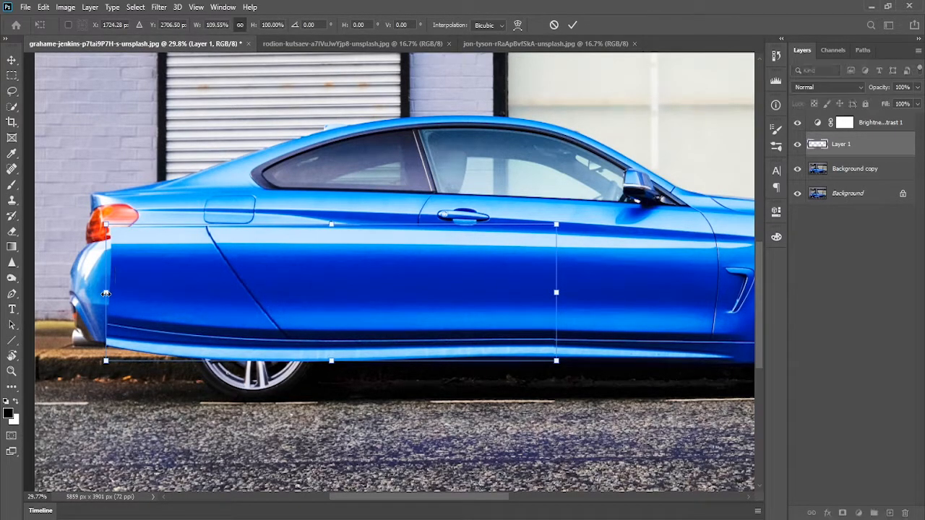
{"action": "left_click", "coordinate": [572, 24]}
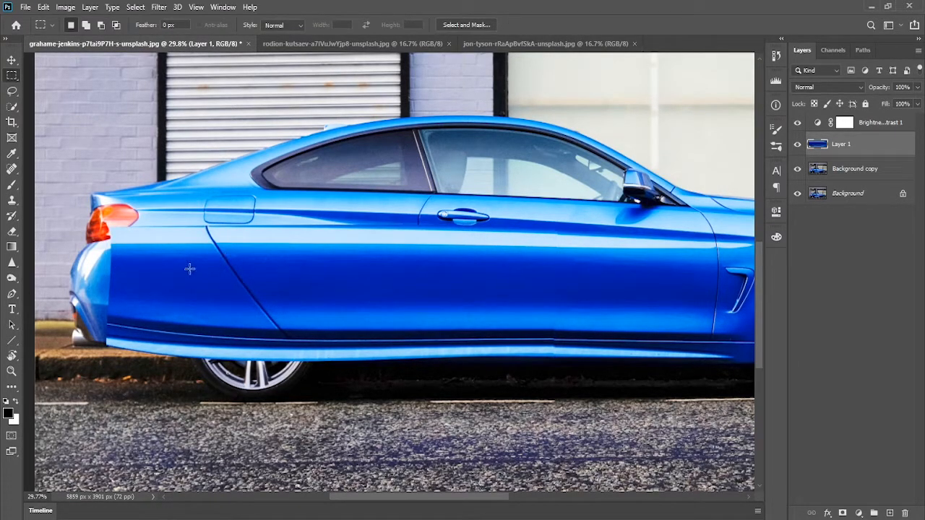
Step: Warp the patch's rear edge inward at its upper and lower corners, and reshape its lower rear curve above the wheel
{"action": "key", "text": "ctrl+t"}
{"action": "right_click", "coordinate": [174, 254]}
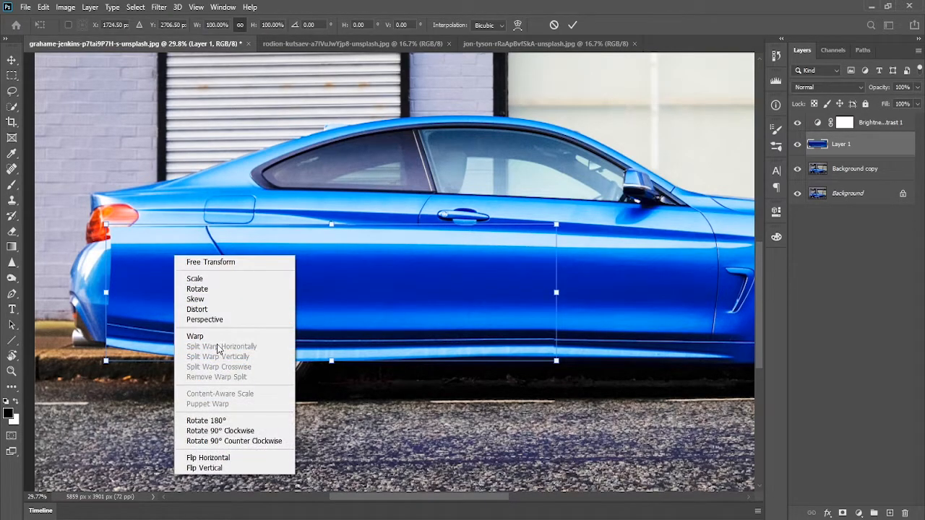
{"action": "left_click", "coordinate": [194, 337]}
{"action": "left_click_drag", "start_coordinate": [127, 229], "coordinate": [133, 230]}
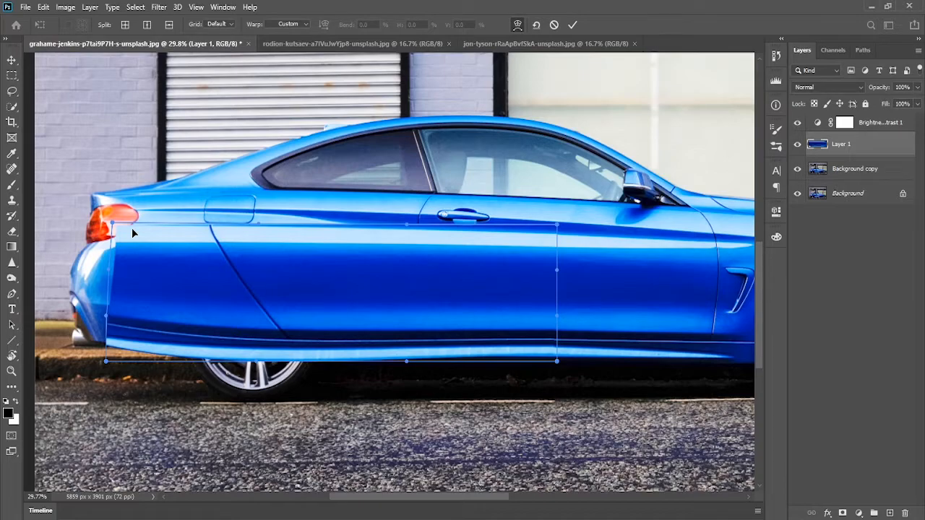
{"action": "left_click_drag", "start_coordinate": [125, 347], "coordinate": [133, 343]}
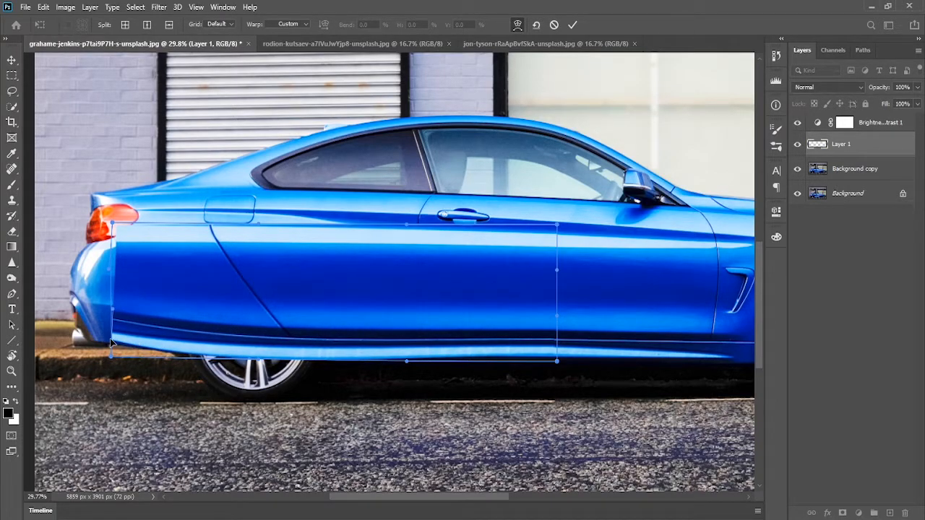
{"action": "left_click_drag", "start_coordinate": [116, 337], "coordinate": [114, 337]}
{"action": "left_click_drag", "start_coordinate": [202, 352], "coordinate": [206, 354]}
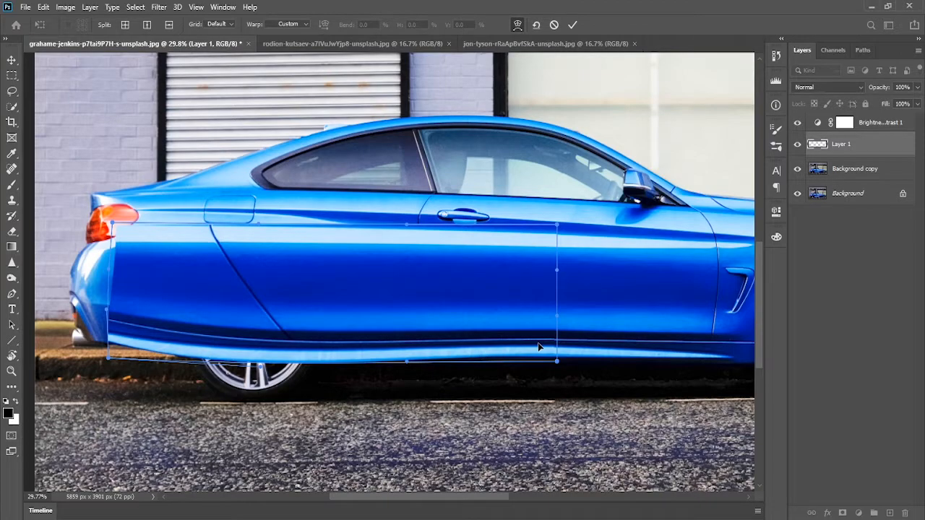
Step: Warp the patch's lower front corner so its sill line and lower highlight meet those of the door
{"action": "left_click_drag", "start_coordinate": [546, 353], "coordinate": [546, 355]}
{"action": "scroll", "coordinate": [557, 345], "scroll_direction": "up", "scroll_amount": 5}
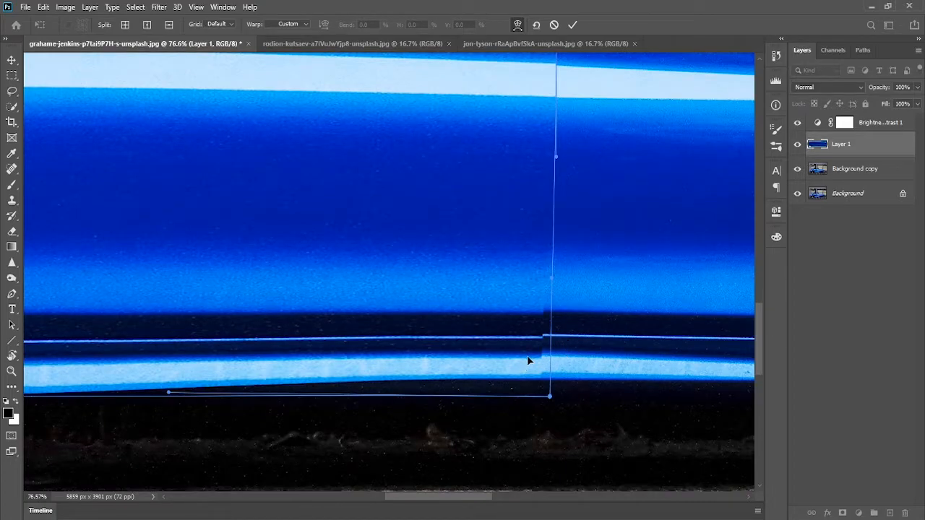
{"action": "mouse_move", "coordinate": [533, 367]}
{"action": "left_mouse_down"}
{"action": "mouse_move", "coordinate": [538, 362]}
{"action": "mouse_move", "coordinate": [534, 369]}
{"action": "left_mouse_up"}
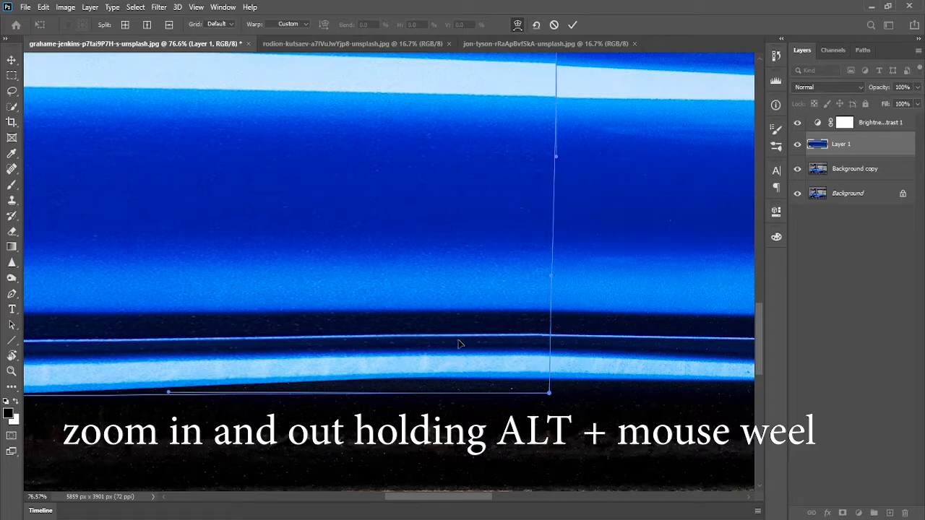
{"action": "scroll", "coordinate": [460, 344], "scroll_direction": "down", "scroll_amount": 3}
Step: Fine-tune the warp of the patch's lower edge at the rear corner and above the rear wheel, and apply it
{"action": "left_click_drag", "start_coordinate": [325, 277], "coordinate": [552, 264]}
{"action": "left_click_drag", "start_coordinate": [54, 282], "coordinate": [325, 261]}
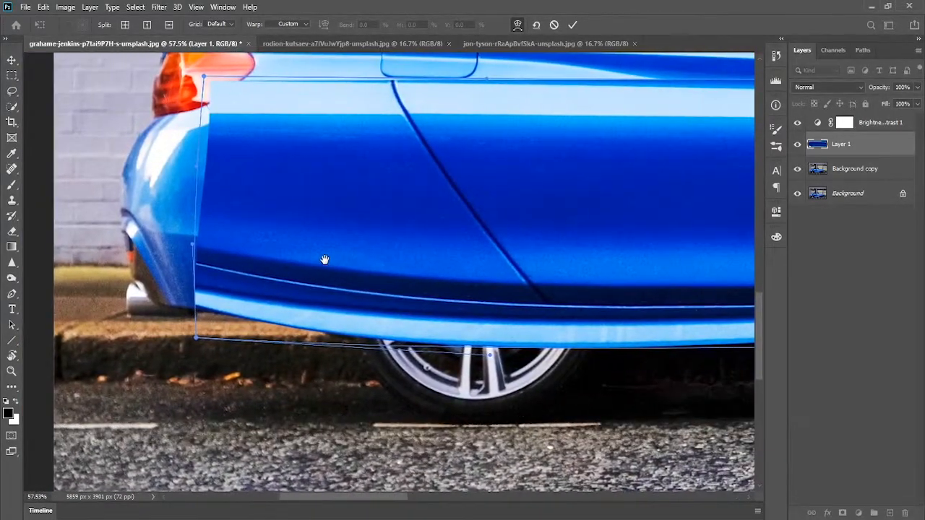
{"action": "left_click_drag", "start_coordinate": [441, 240], "coordinate": [389, 253]}
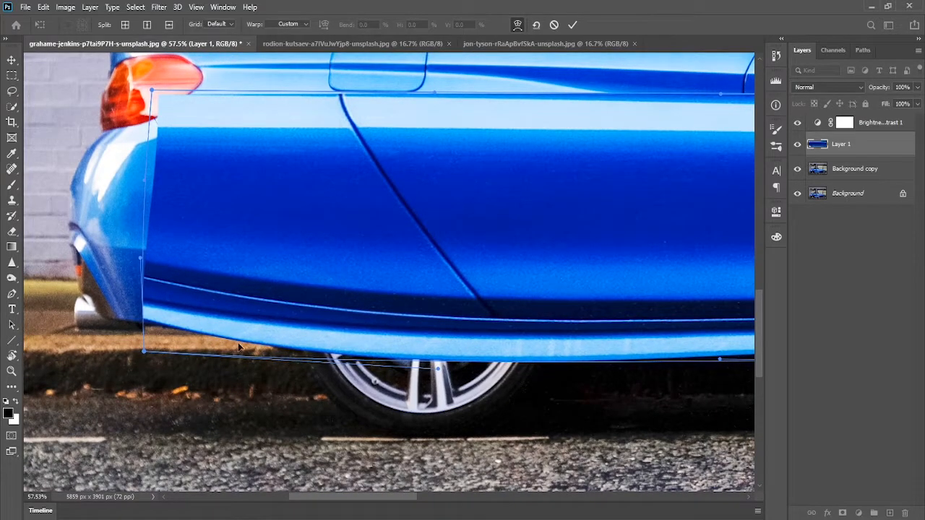
{"action": "left_click_drag", "start_coordinate": [146, 322], "coordinate": [146, 323]}
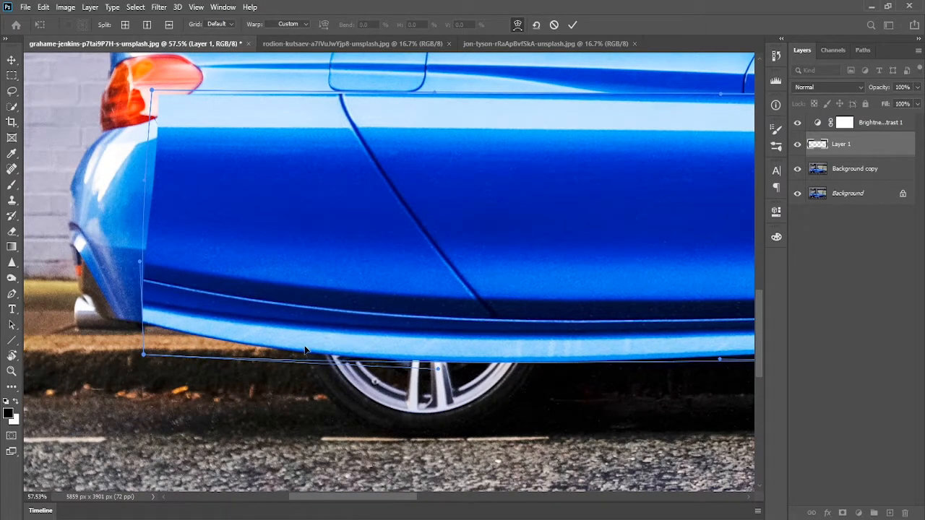
{"action": "left_click_drag", "start_coordinate": [388, 351], "coordinate": [388, 349]}
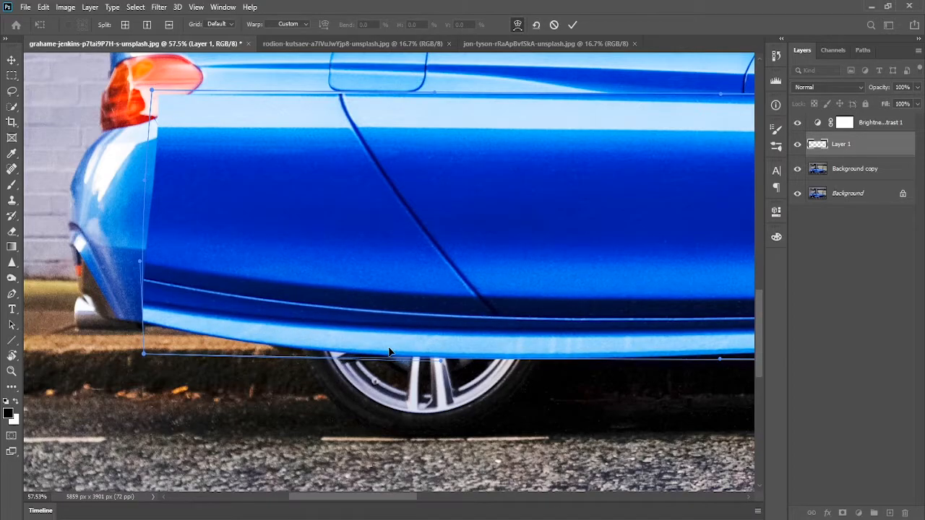
{"action": "left_click_drag", "start_coordinate": [641, 328], "coordinate": [342, 273]}
{"action": "left_click_drag", "start_coordinate": [541, 276], "coordinate": [450, 314]}
{"action": "left_click_drag", "start_coordinate": [275, 274], "coordinate": [265, 226]}
{"action": "key", "text": "ctrl+0"}
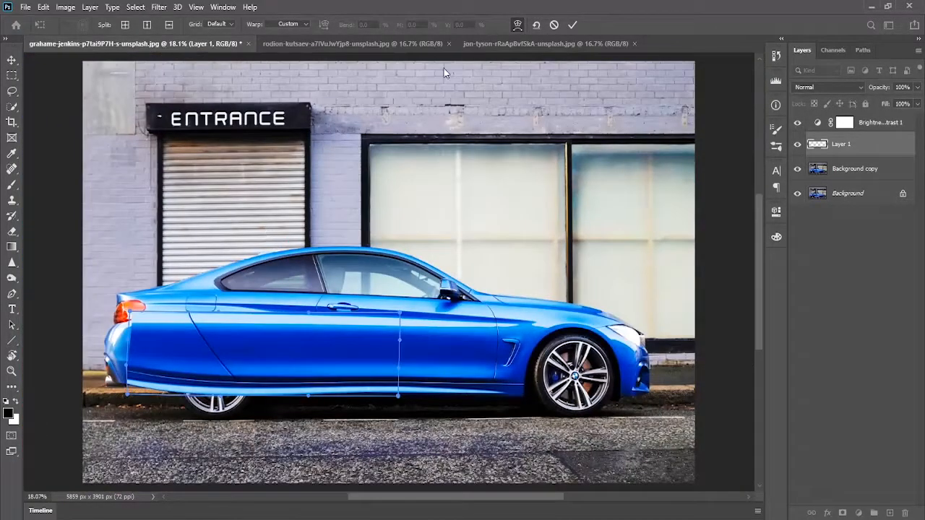
{"action": "left_click", "coordinate": [573, 24]}
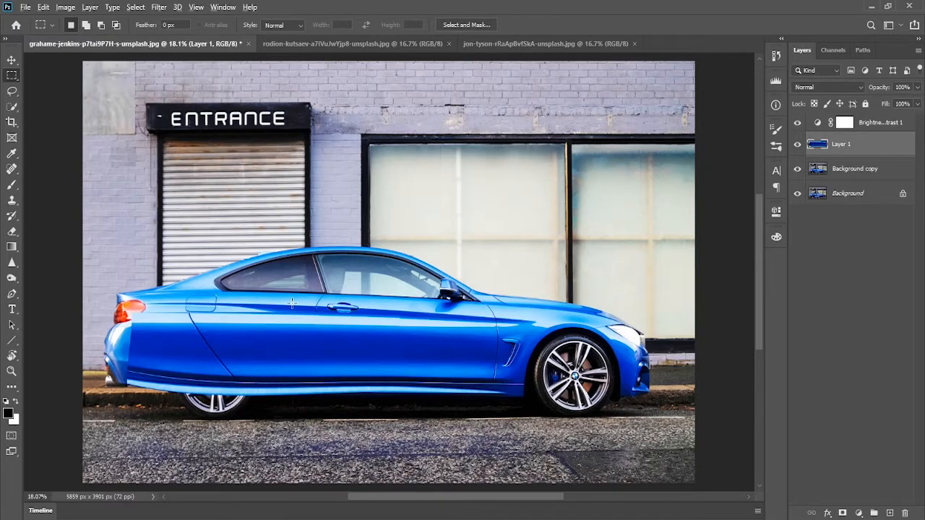
Step: Remove the diagonal panel seam from the patch above the rear wheel with a 60 px content-aware Spot Healing Brush
{"action": "scroll", "coordinate": [292, 303], "scroll_direction": "up", "scroll_amount": 3}
{"action": "left_click_drag", "start_coordinate": [292, 302], "coordinate": [489, 258]}
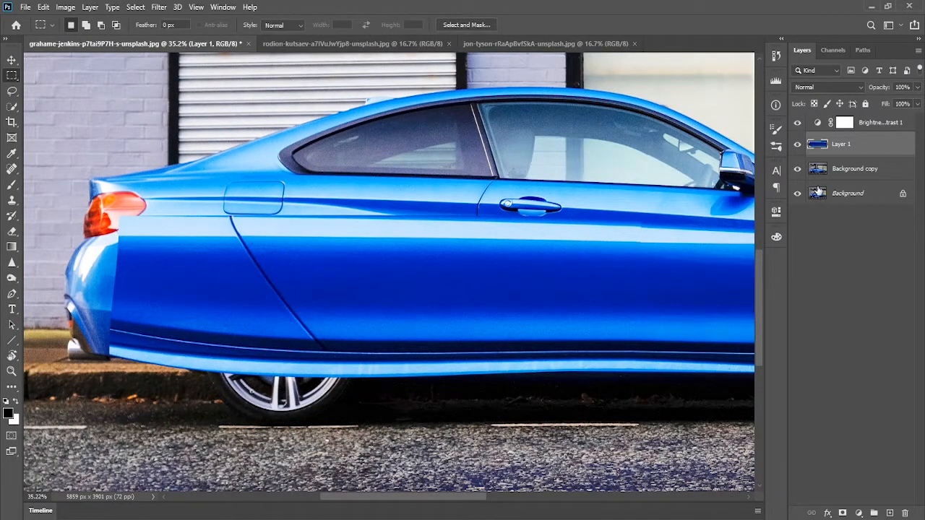
{"action": "left_click", "coordinate": [13, 174]}
{"action": "right_click", "coordinate": [314, 302], "text": "alt"}
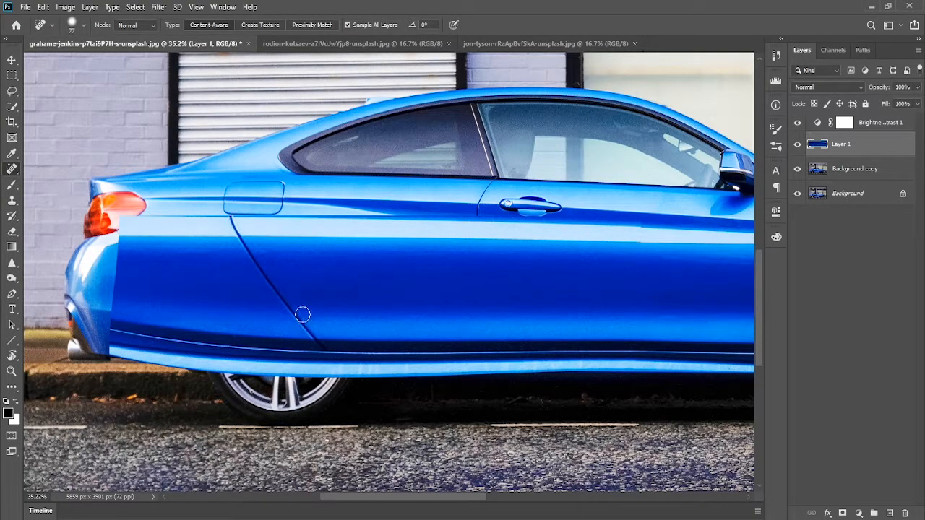
{"action": "key", "text": "]"}
{"action": "key", "text": "]"}
{"action": "key", "text": "]"}
{"action": "key", "text": "["}
{"action": "key", "text": "["}
{"action": "key", "text": "["}
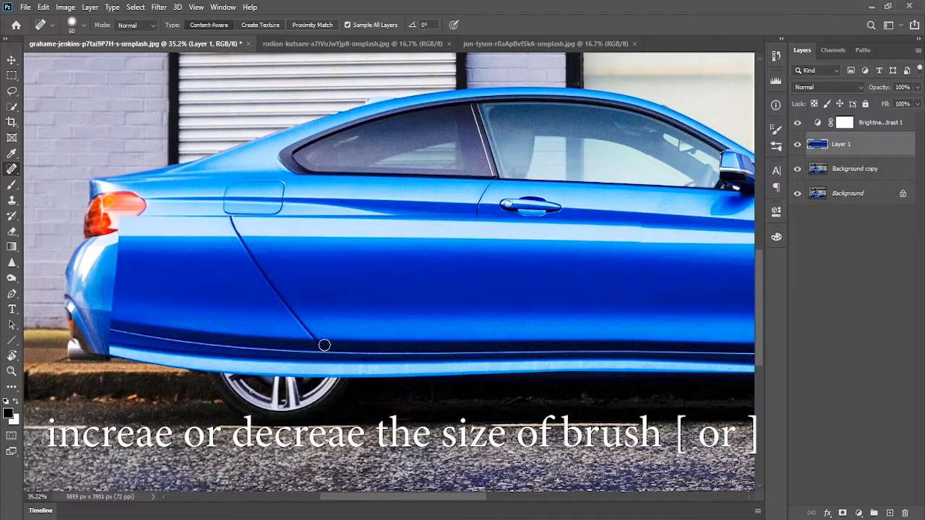
{"action": "left_click_drag", "start_coordinate": [324, 349], "coordinate": [229, 221]}
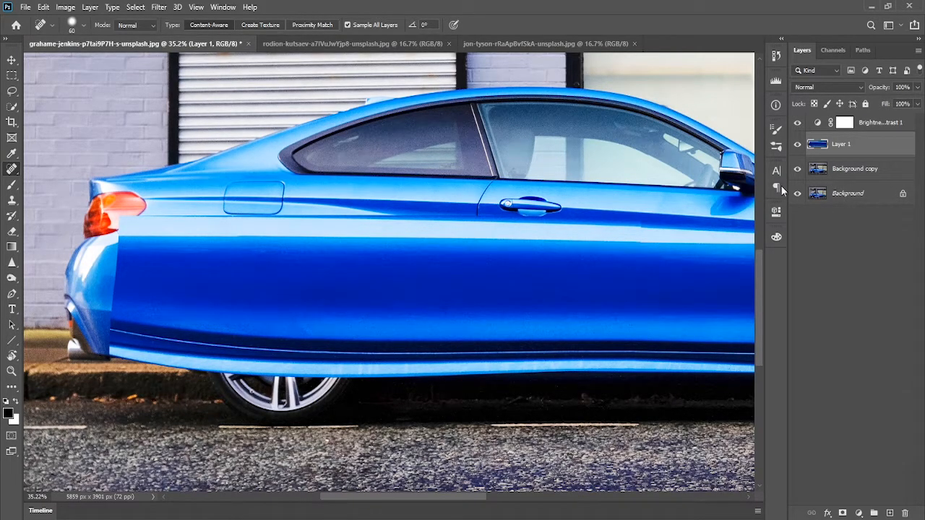
Step: Add a white layer mask to the bodywork patch layer
{"action": "left_click", "coordinate": [842, 513]}
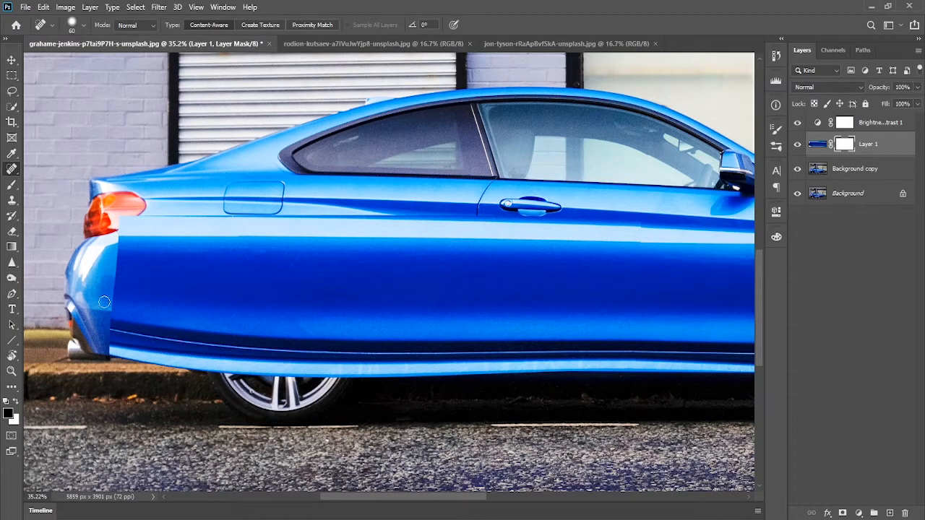
{"action": "scroll", "coordinate": [416, 305], "scroll_direction": "down", "scroll_amount": 1, "text": "alt"}
{"action": "left_click_drag", "start_coordinate": [510, 248], "coordinate": [351, 260]}
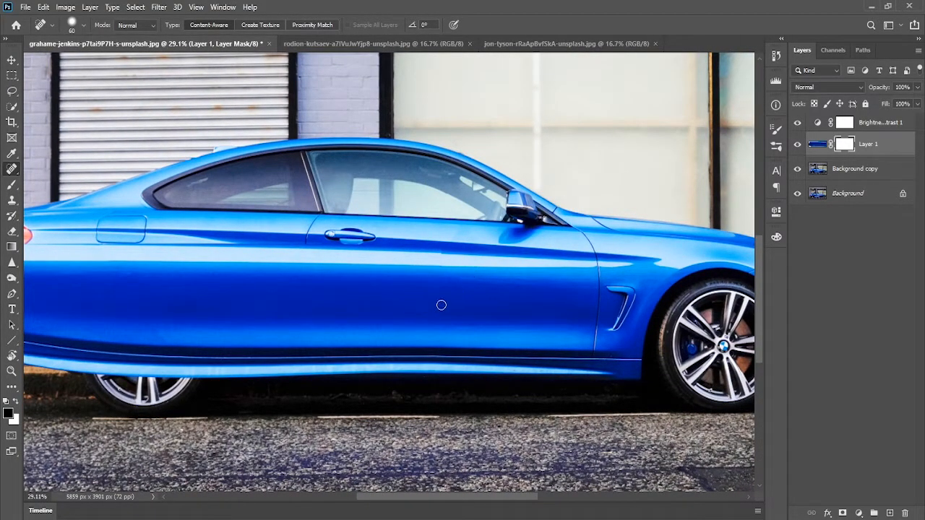
Step: Warp the patch image so the highlight at its upper front edge lines up with the door, and apply the warp
{"action": "left_click", "coordinate": [818, 147]}
{"action": "key", "text": "ctrl+t"}
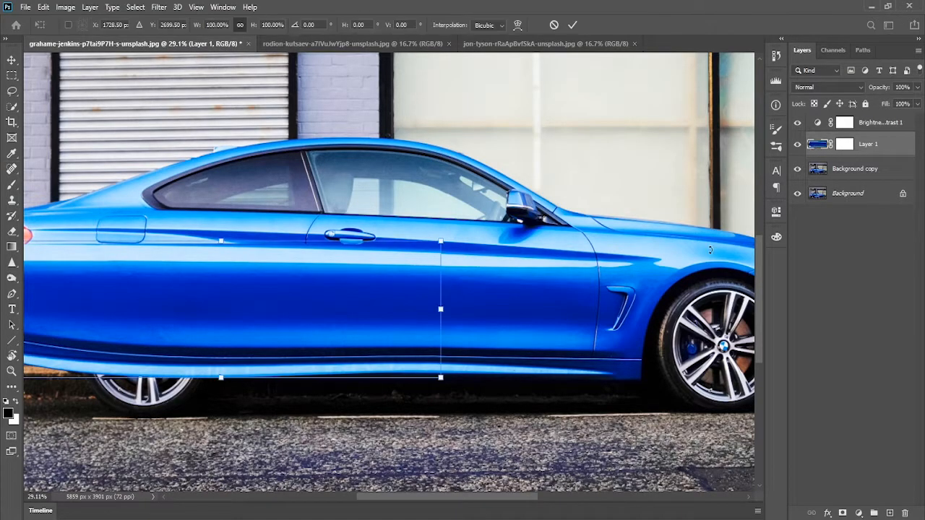
{"action": "scroll", "coordinate": [429, 275], "scroll_direction": "up", "scroll_amount": 6}
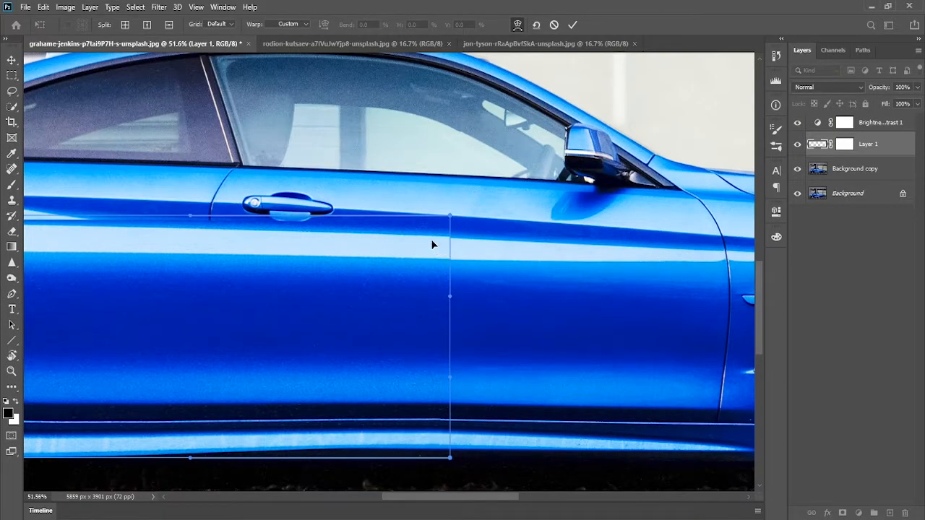
{"action": "key", "text": "ctrl+h"}
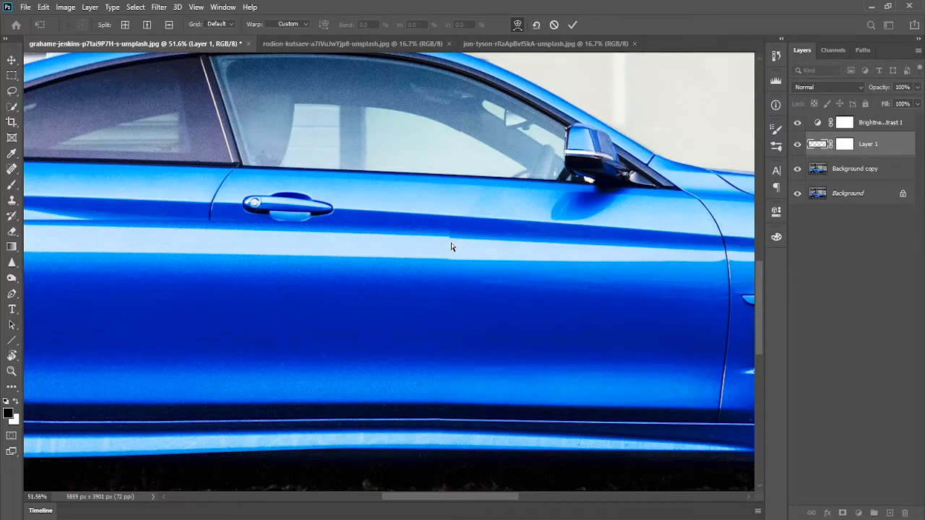
{"action": "left_click_drag", "start_coordinate": [441, 244], "coordinate": [440, 241]}
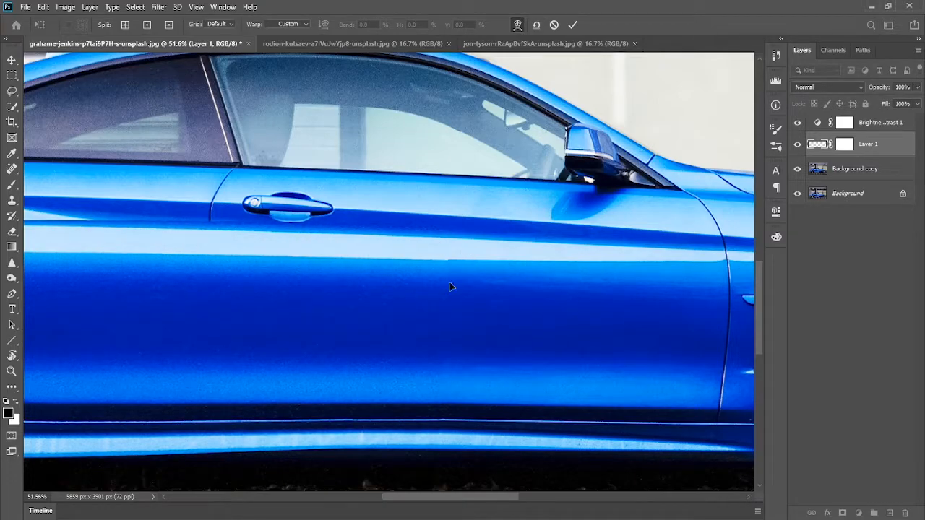
{"action": "left_click_drag", "start_coordinate": [440, 269], "coordinate": [535, 214]}
{"action": "left_click_drag", "start_coordinate": [462, 241], "coordinate": [599, 304]}
{"action": "left_click_drag", "start_coordinate": [409, 259], "coordinate": [362, 230]}
{"action": "left_click_drag", "start_coordinate": [481, 276], "coordinate": [504, 252]}
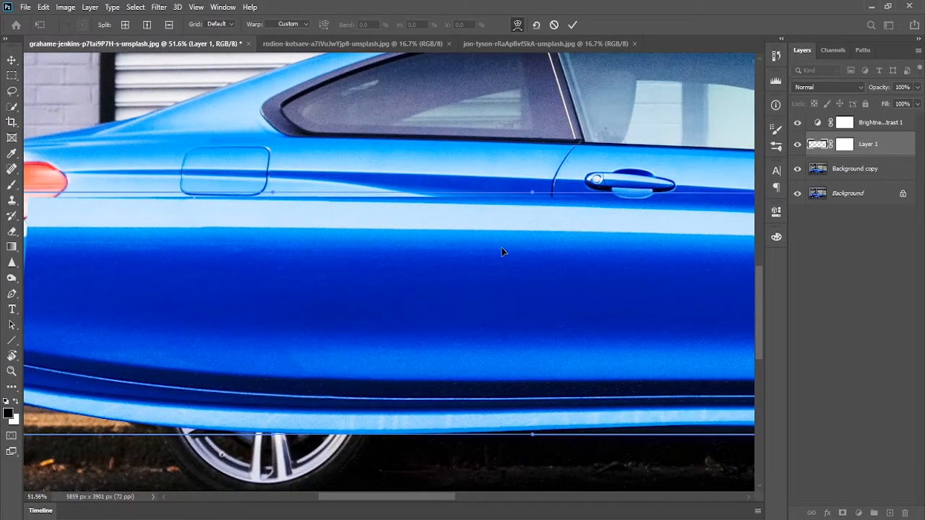
{"action": "scroll", "coordinate": [477, 241], "scroll_direction": "down", "scroll_amount": 2}
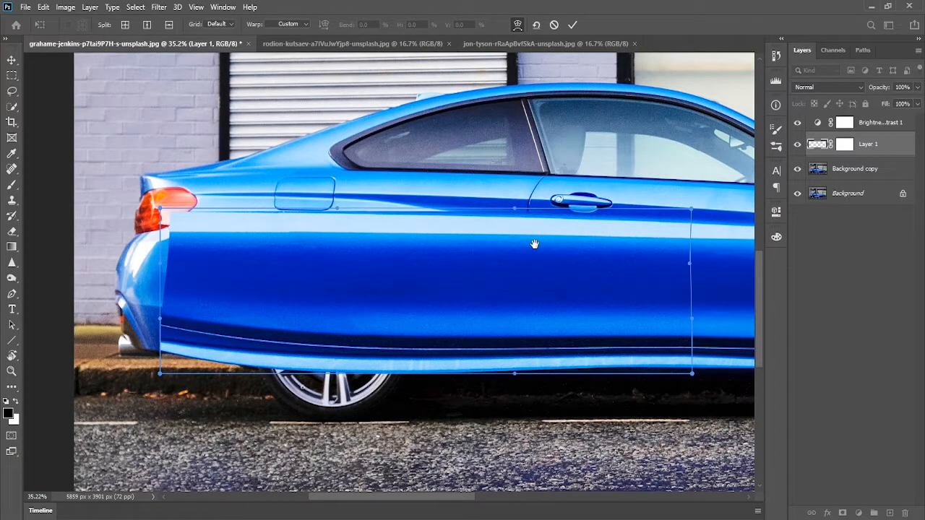
{"action": "left_click", "coordinate": [571, 25]}
Step: Paint black on the patch's layer mask over the tail light with a soft 400 px brush at 40% opacity to uncover the light
{"action": "key", "text": "j"}
{"action": "left_click", "coordinate": [844, 143]}
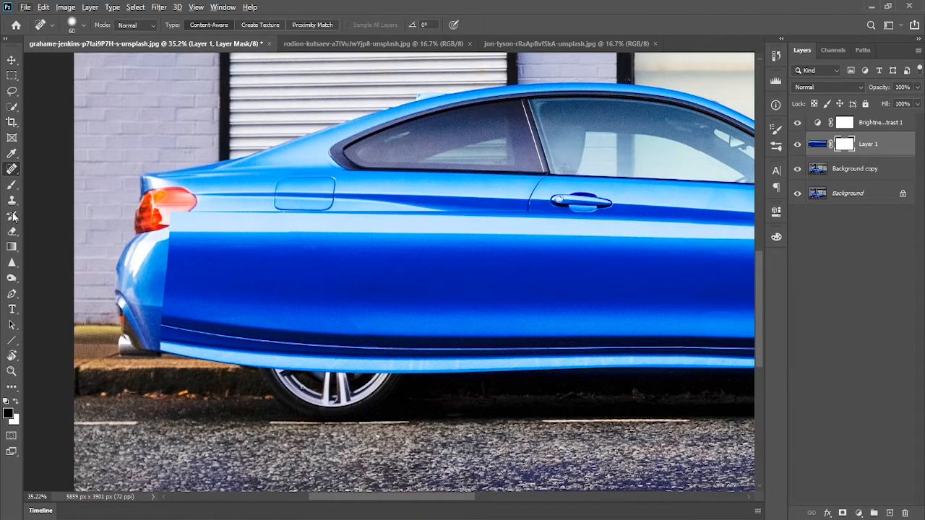
{"action": "left_click", "coordinate": [13, 186]}
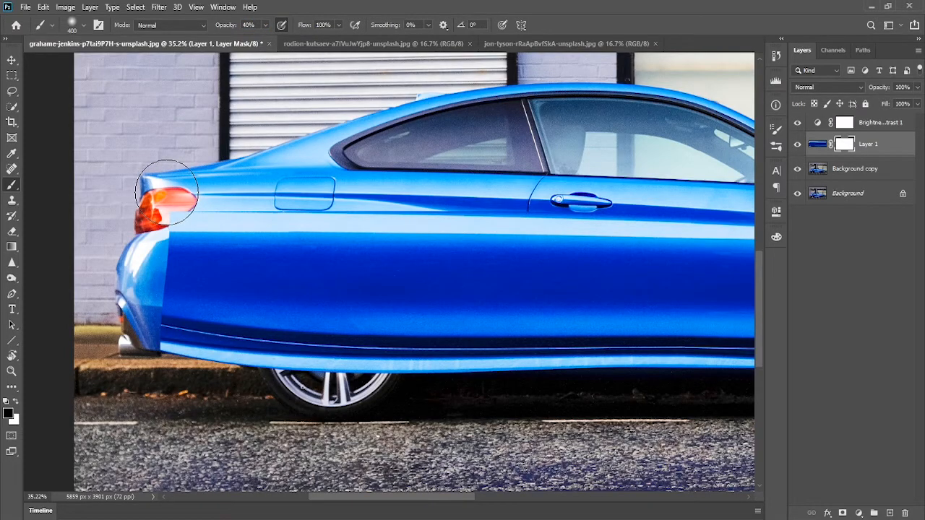
{"action": "mouse_move", "coordinate": [172, 187]}
{"action": "left_mouse_down"}
{"action": "mouse_move", "coordinate": [162, 193]}
{"action": "mouse_move", "coordinate": [179, 184]}
{"action": "left_mouse_up"}
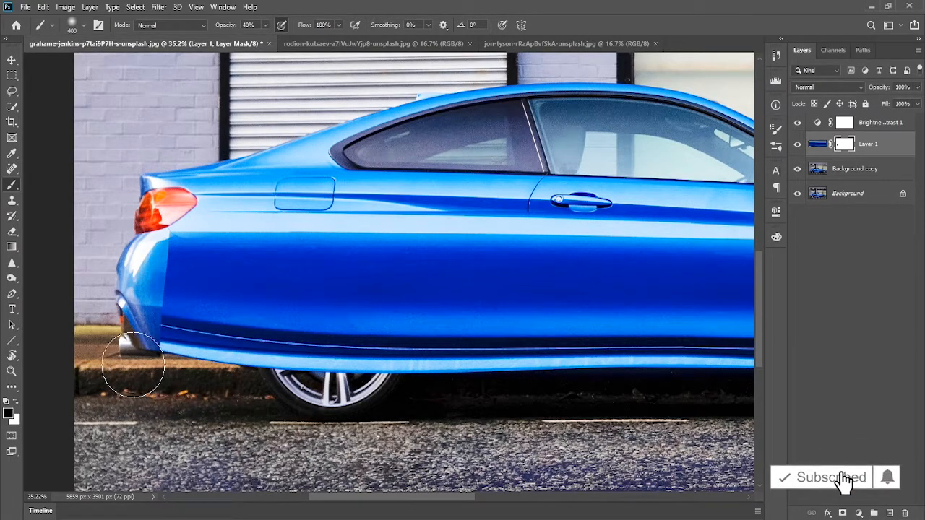
Step: Blend the patch's rear edge into the bumper by painting black on the mask from exhaust to tail light, starting with a 250 px brush
{"action": "key", "text": "bracketleft"}
{"action": "key", "text": "bracketleft"}
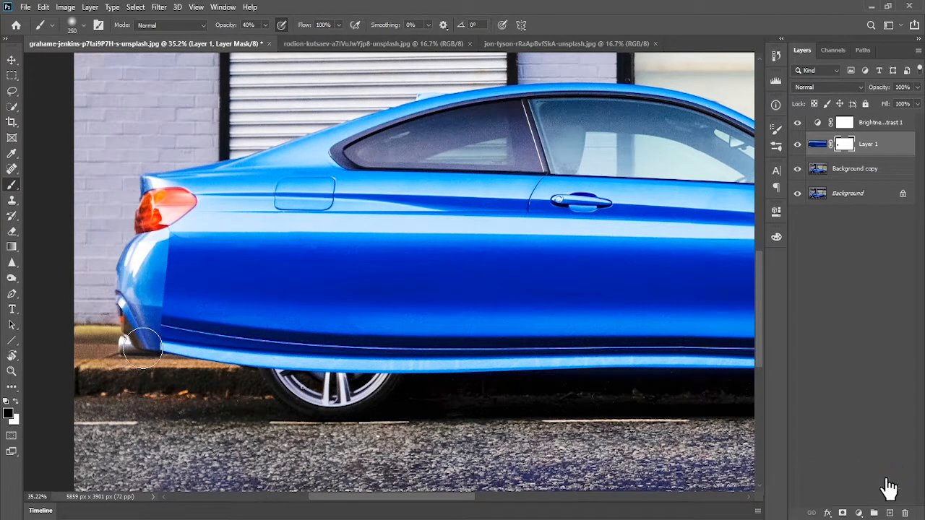
{"action": "mouse_move", "coordinate": [144, 350]}
{"action": "left_mouse_down"}
{"action": "mouse_move", "coordinate": [141, 275]}
{"action": "mouse_move", "coordinate": [153, 228]}
{"action": "mouse_move", "coordinate": [184, 208]}
{"action": "left_mouse_up"}
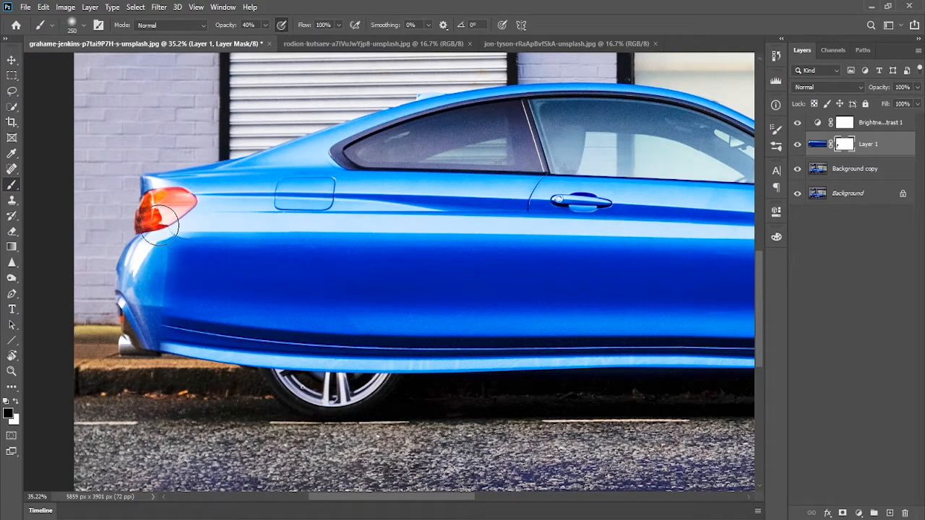
{"action": "mouse_move", "coordinate": [150, 248]}
{"action": "left_mouse_down"}
{"action": "mouse_move", "coordinate": [160, 248]}
{"action": "mouse_move", "coordinate": [146, 262]}
{"action": "mouse_move", "coordinate": [150, 238]}
{"action": "mouse_move", "coordinate": [119, 307]}
{"action": "mouse_move", "coordinate": [137, 349]}
{"action": "mouse_move", "coordinate": [132, 361]}
{"action": "left_mouse_up"}
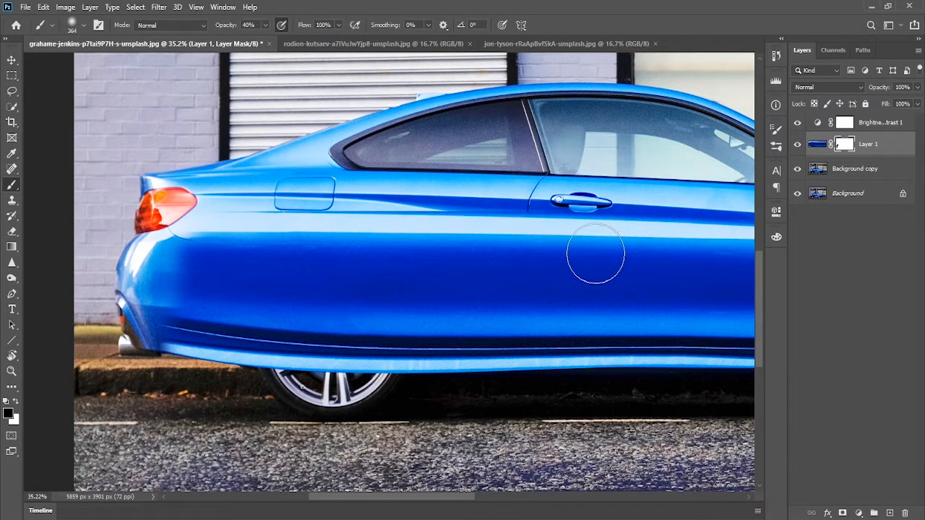
Step: Refine the mask transition beside the rear bumper with a 364 px brush, alternating white and black, and clear the patch from the tail light
{"action": "left_click_drag", "start_coordinate": [593, 254], "coordinate": [441, 277]}
{"action": "left_click_drag", "start_coordinate": [88, 222], "coordinate": [208, 225]}
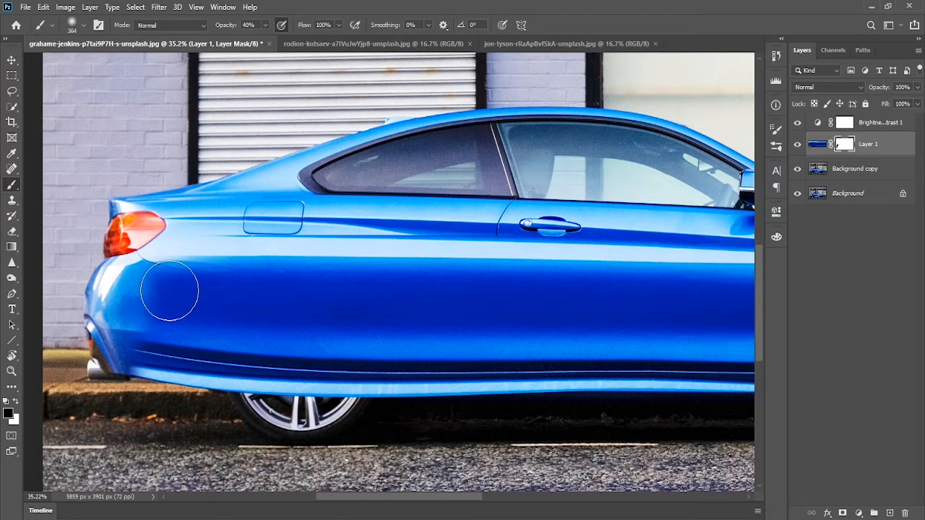
{"action": "key", "text": "x"}
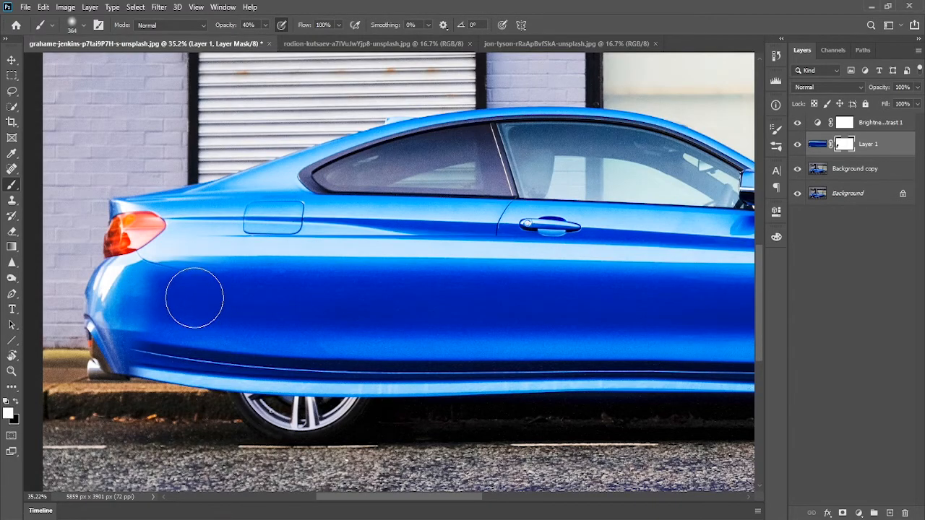
{"action": "key", "text": "x"}
{"action": "key", "text": "x"}
{"action": "key", "text": "x"}
{"action": "key", "text": "x"}
{"action": "key", "text": "x"}
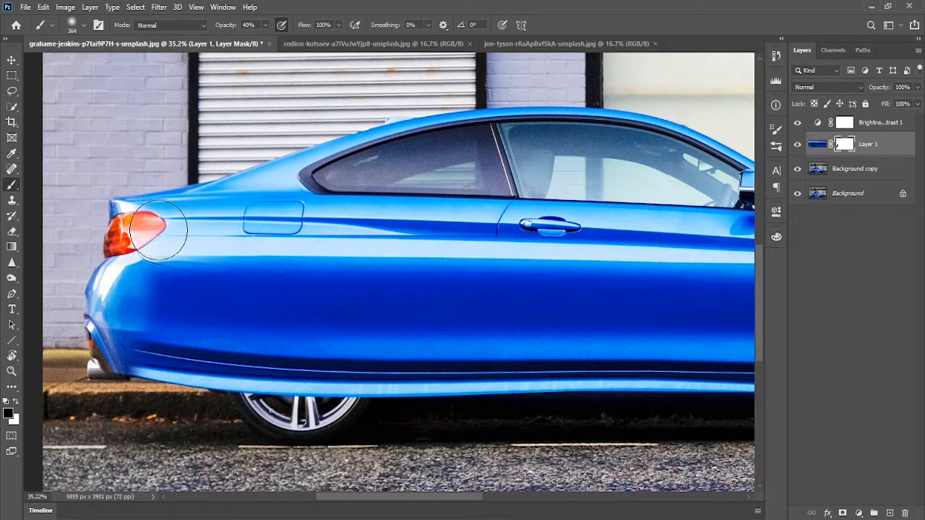
{"action": "left_click_drag", "start_coordinate": [158, 230], "coordinate": [144, 228]}
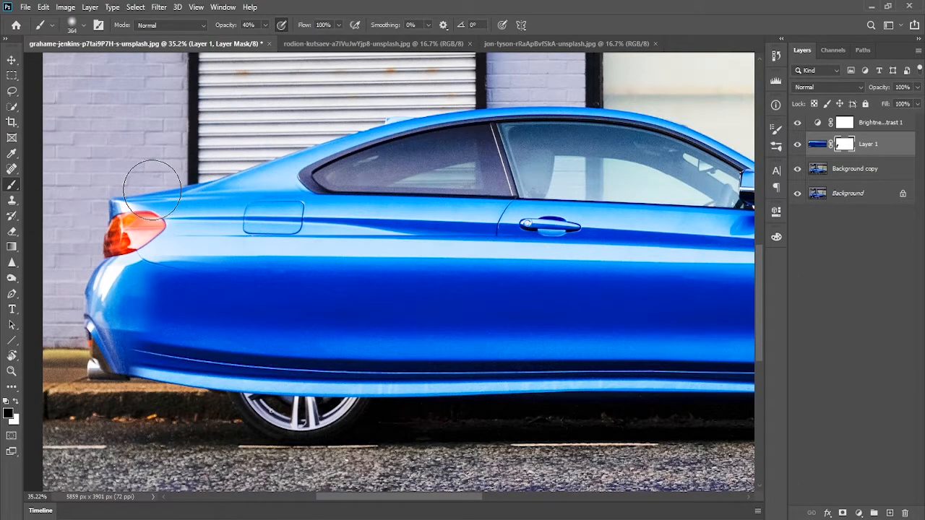
{"action": "mouse_move", "coordinate": [364, 331]}
{"action": "left_mouse_down"}
{"action": "mouse_move", "coordinate": [460, 275]}
{"action": "mouse_move", "coordinate": [438, 236]}
{"action": "mouse_move", "coordinate": [470, 255]}
{"action": "left_mouse_up"}
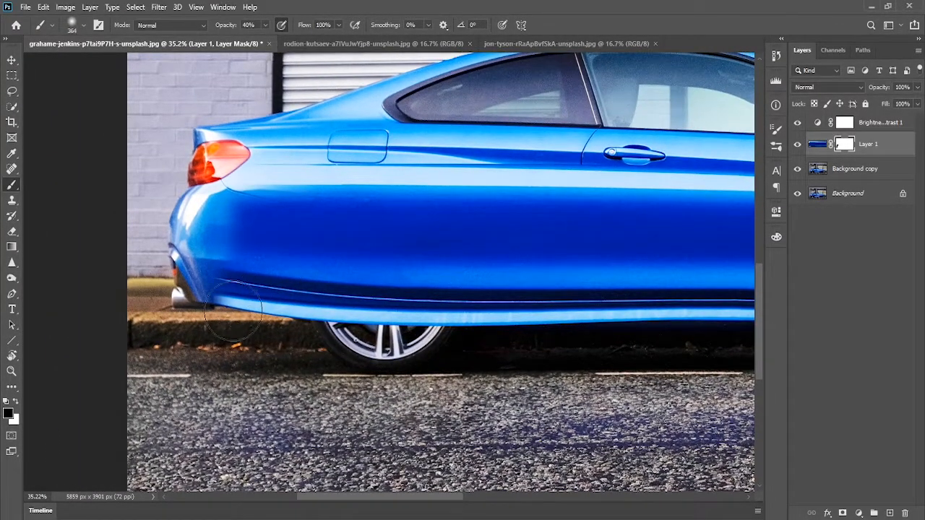
Step: Copy a rectangular section of Layer 1's lower sill behind the rear wheel to a new layer and extend it back to the bumper
{"action": "left_click", "coordinate": [818, 148]}
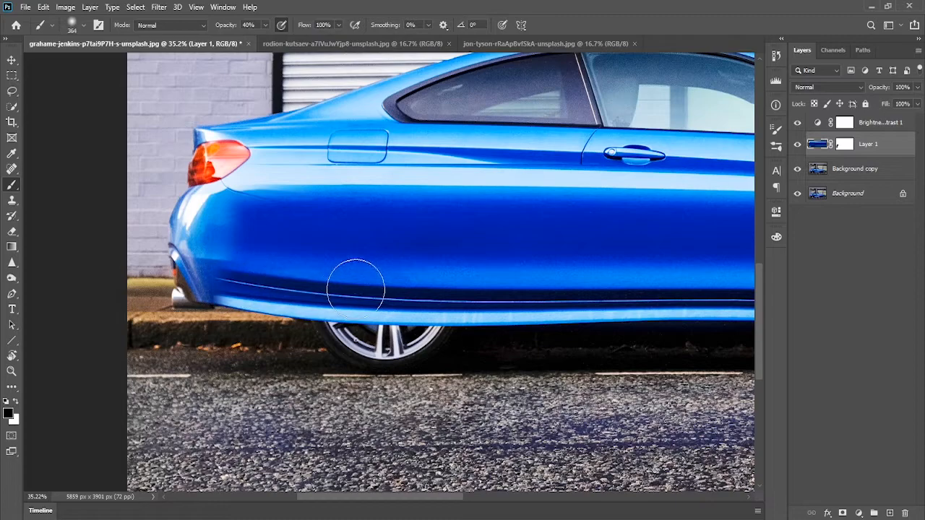
{"action": "left_click", "coordinate": [12, 75]}
{"action": "left_click_drag", "start_coordinate": [294, 311], "coordinate": [318, 315]}
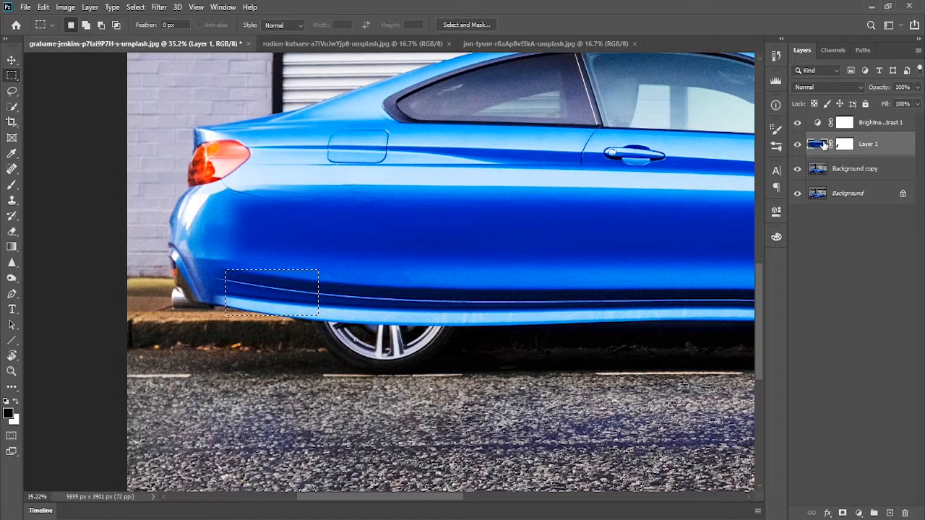
{"action": "key", "text": "ctrl+j"}
{"action": "left_click_drag", "start_coordinate": [289, 289], "coordinate": [230, 290]}
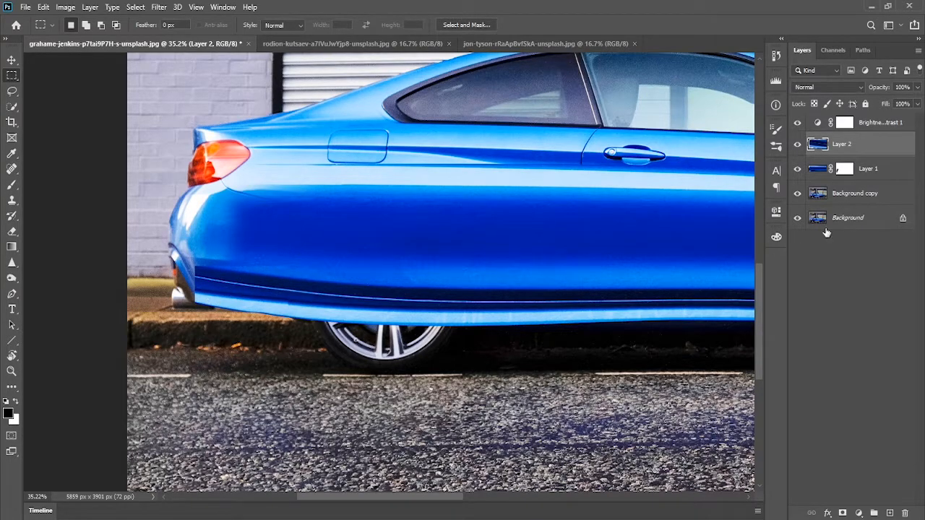
Step: Add a mask to the copied sill piece and paint black with a 150 px brush at 40% opacity along its rear edge
{"action": "left_click", "coordinate": [844, 513]}
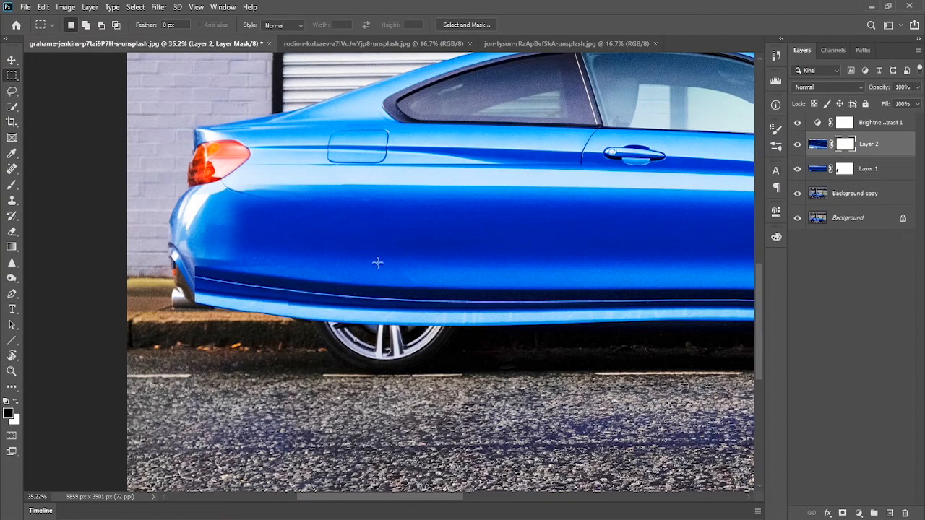
{"action": "scroll", "coordinate": [377, 258], "scroll_direction": "up", "scroll_amount": 5}
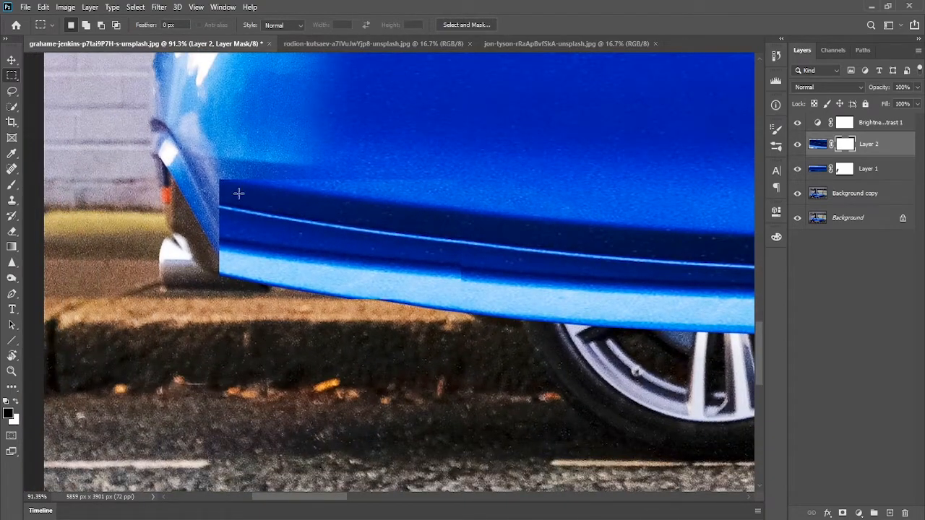
{"action": "key", "text": "b"}
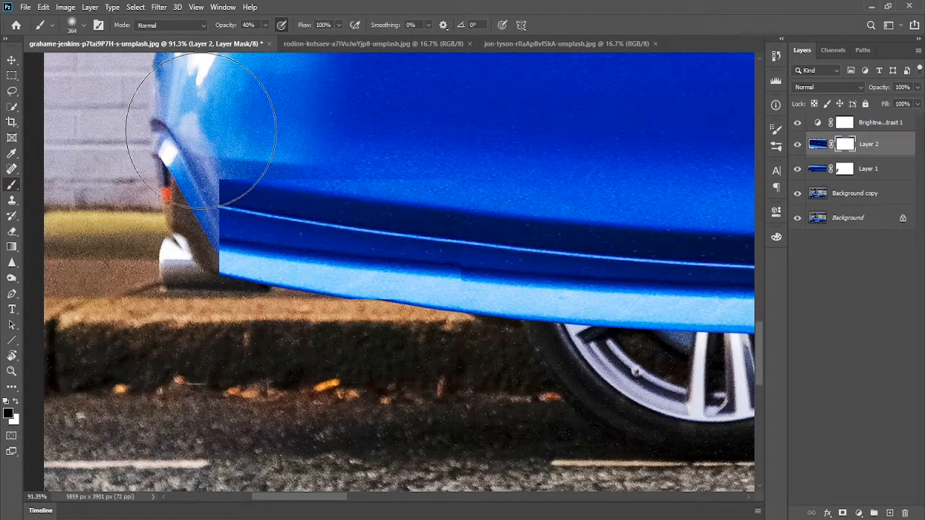
{"action": "key", "text": "bracketleft"}
{"action": "key", "text": "bracketleft"}
{"action": "key", "text": "bracketleft"}
{"action": "key", "text": "bracketleft"}
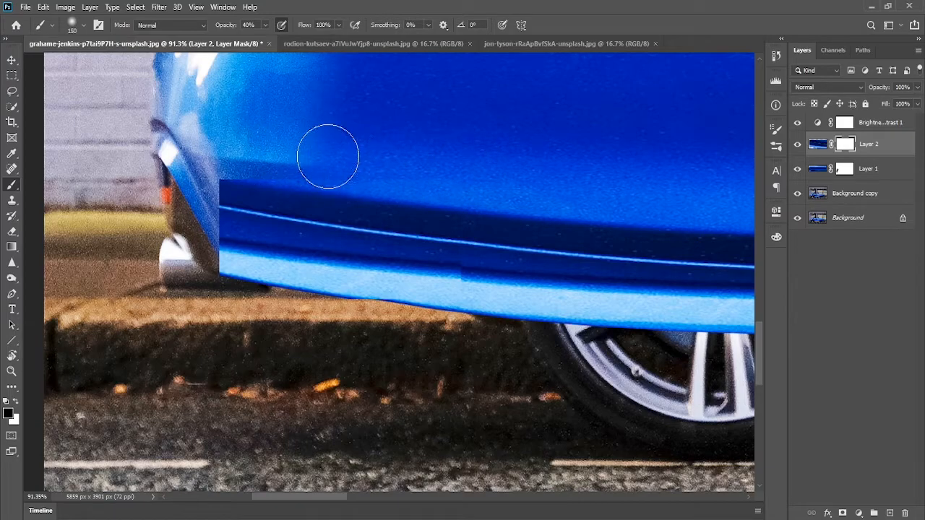
{"action": "mouse_move", "coordinate": [202, 162]}
{"action": "left_mouse_down"}
{"action": "mouse_move", "coordinate": [302, 176]}
{"action": "mouse_move", "coordinate": [247, 156]}
{"action": "mouse_move", "coordinate": [194, 206]}
{"action": "mouse_move", "coordinate": [206, 312]}
{"action": "mouse_move", "coordinate": [202, 288]}
{"action": "left_mouse_up"}
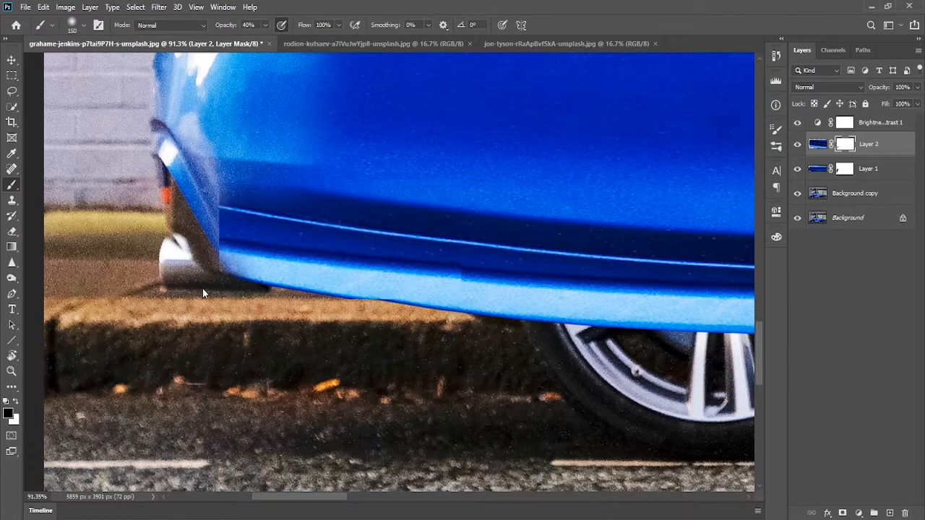
Step: Paint black on the sill piece's mask beside the exhaust and bumper trim, and blend out its front seam along the sill
{"action": "right_click", "coordinate": [205, 287]}
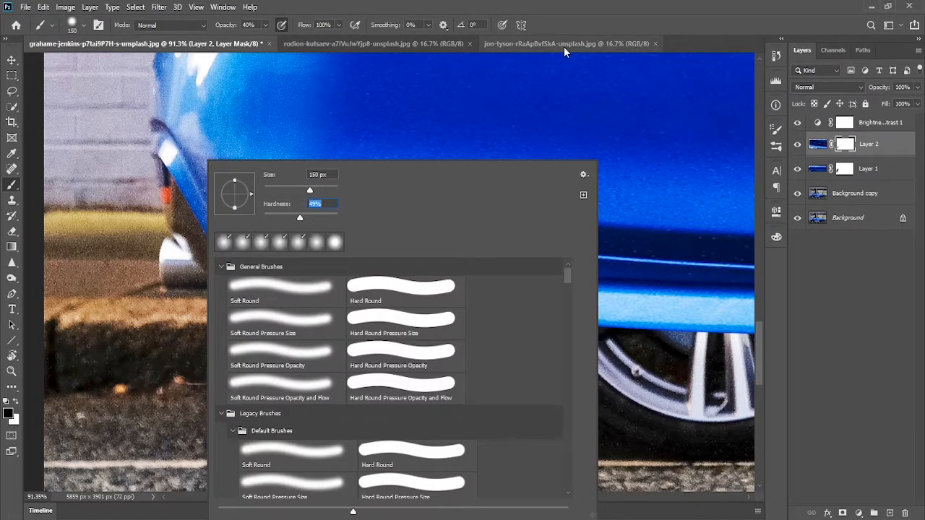
{"action": "left_click", "coordinate": [562, 44]}
{"action": "left_click", "coordinate": [152, 43]}
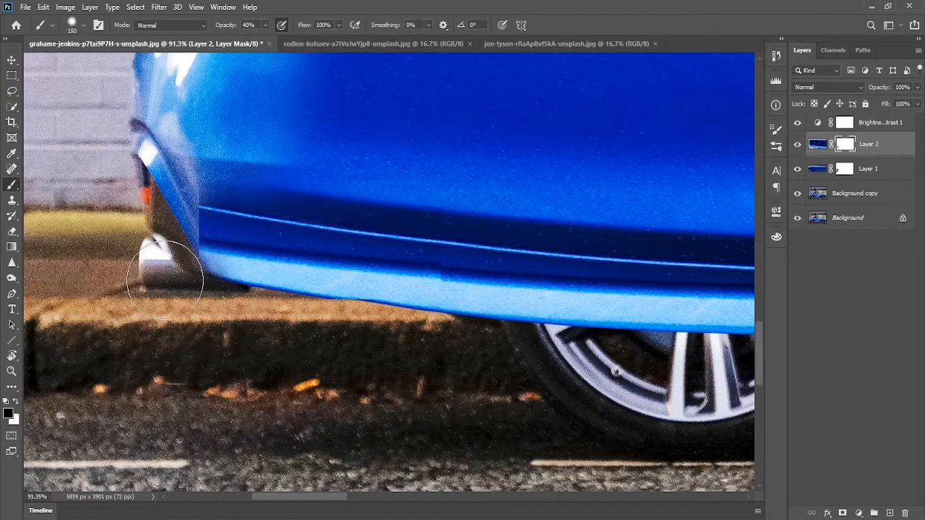
{"action": "left_click", "coordinate": [163, 206]}
{"action": "mouse_move", "coordinate": [539, 276]}
{"action": "left_mouse_down"}
{"action": "mouse_move", "coordinate": [475, 269]}
{"action": "mouse_move", "coordinate": [471, 284]}
{"action": "left_mouse_up"}
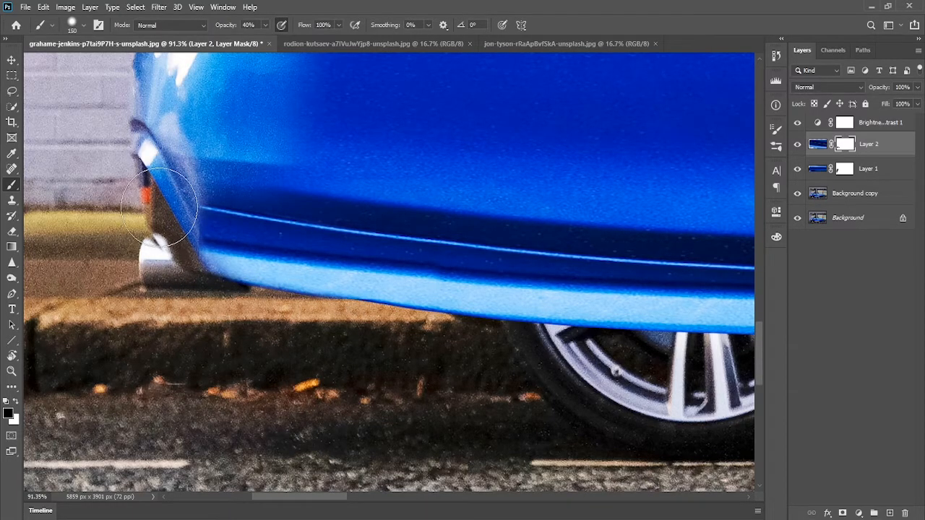
{"action": "left_click_drag", "start_coordinate": [164, 227], "coordinate": [174, 172]}
Step: Examine the blended bodywork from the rear bumper and tail light along the doors to the front wheel
{"action": "mouse_move", "coordinate": [527, 173]}
{"action": "left_mouse_down"}
{"action": "mouse_move", "coordinate": [388, 162]}
{"action": "mouse_move", "coordinate": [340, 172]}
{"action": "mouse_move", "coordinate": [166, 174]}
{"action": "mouse_move", "coordinate": [351, 190]}
{"action": "left_mouse_up"}
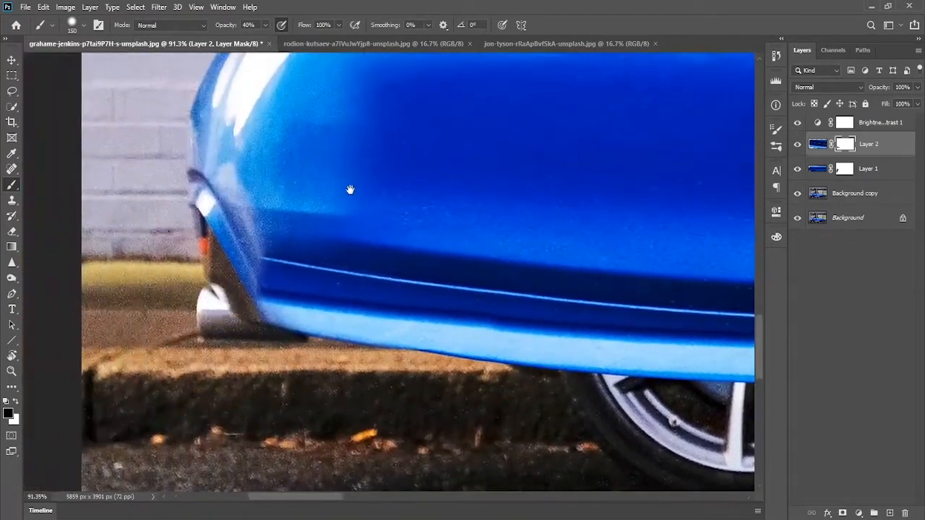
{"action": "left_click_drag", "start_coordinate": [291, 363], "coordinate": [285, 247]}
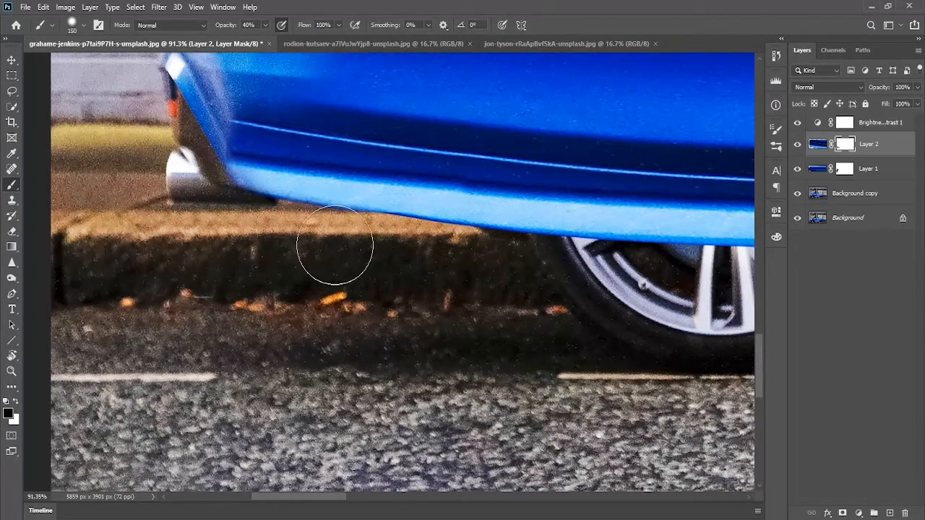
{"action": "scroll", "coordinate": [253, 235], "scroll_direction": "down", "scroll_amount": 5}
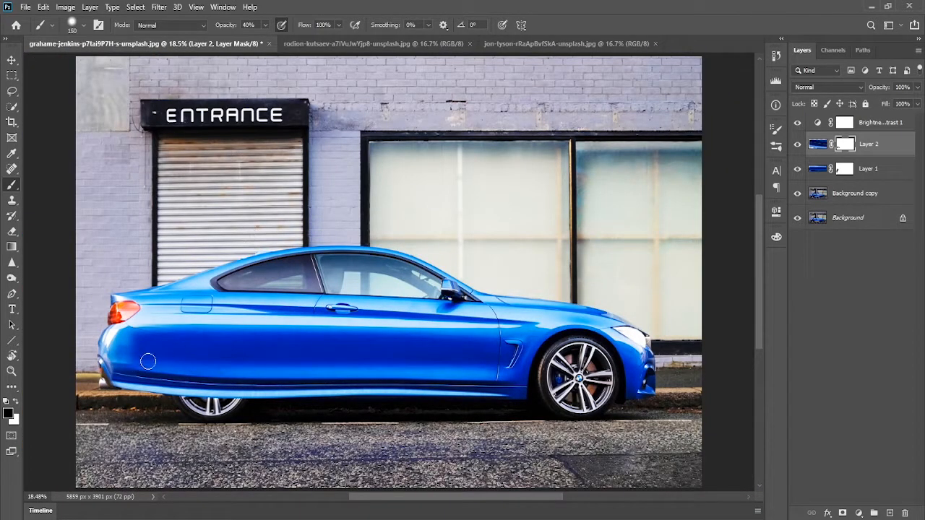
{"action": "scroll", "coordinate": [232, 367], "scroll_direction": "up", "scroll_amount": 5}
{"action": "mouse_move", "coordinate": [234, 364]}
{"action": "left_mouse_down"}
{"action": "mouse_move", "coordinate": [421, 243]}
{"action": "mouse_move", "coordinate": [425, 260]}
{"action": "mouse_move", "coordinate": [408, 271]}
{"action": "left_mouse_up"}
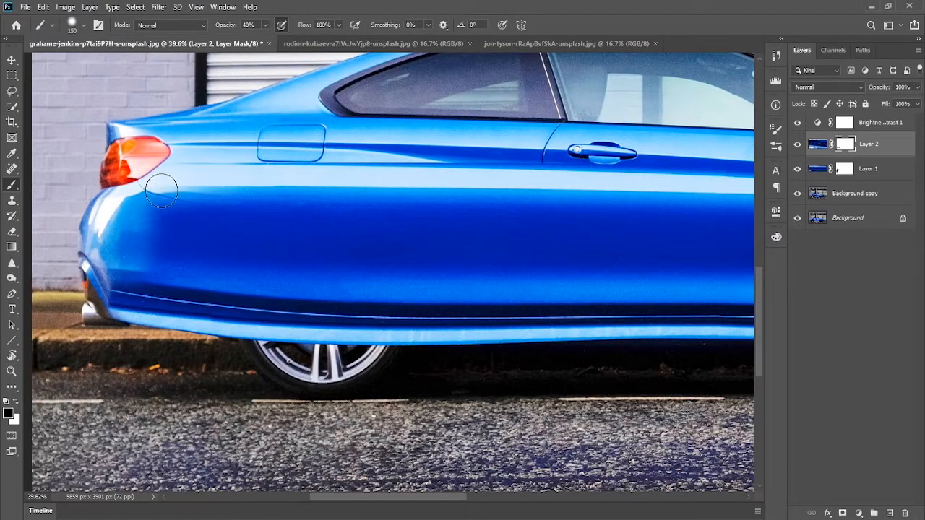
{"action": "left_click", "coordinate": [844, 169]}
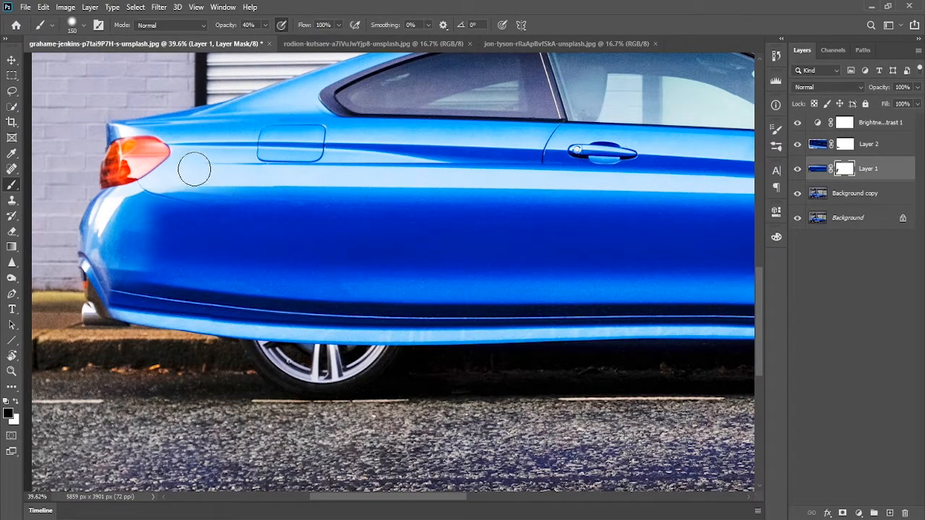
{"action": "mouse_move", "coordinate": [342, 185]}
{"action": "left_mouse_down"}
{"action": "mouse_move", "coordinate": [207, 206]}
{"action": "mouse_move", "coordinate": [52, 211]}
{"action": "mouse_move", "coordinate": [369, 191]}
{"action": "mouse_move", "coordinate": [411, 194]}
{"action": "mouse_move", "coordinate": [410, 202]}
{"action": "left_mouse_up"}
{"action": "left_click_drag", "start_coordinate": [576, 268], "coordinate": [504, 268]}
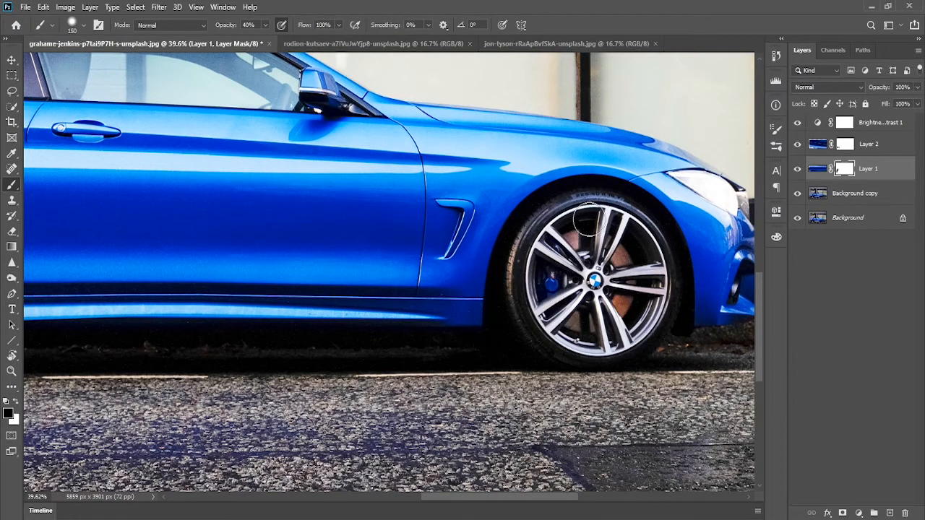
{"action": "left_click_drag", "start_coordinate": [613, 268], "coordinate": [541, 257]}
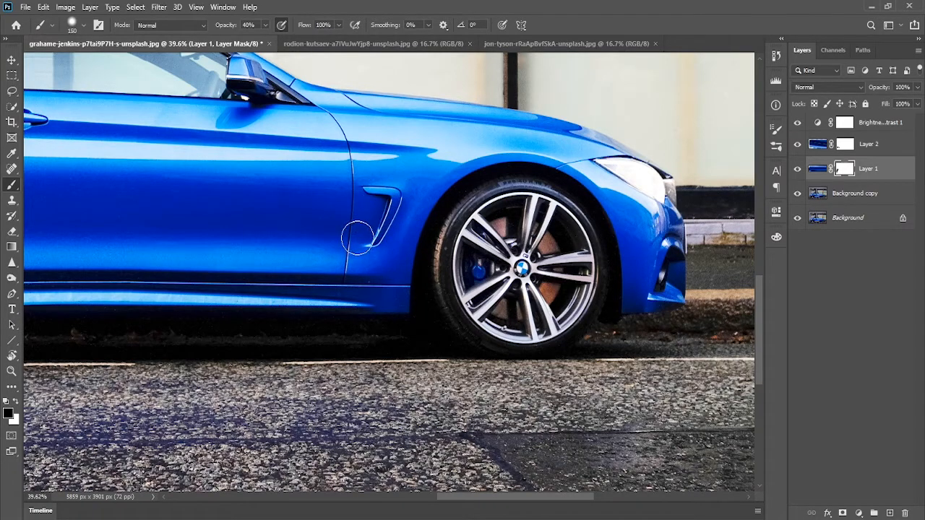
Step: Copy the front fender vent from Background copy to its own layer with a rectangular selection, and hide that layer
{"action": "left_click", "coordinate": [852, 201]}
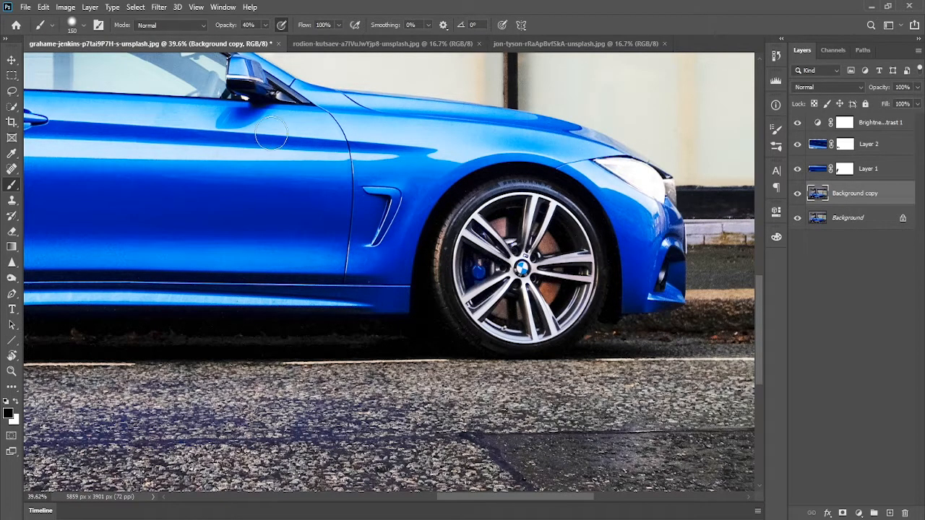
{"action": "left_click", "coordinate": [10, 75]}
{"action": "left_click_drag", "start_coordinate": [367, 179], "coordinate": [412, 262]}
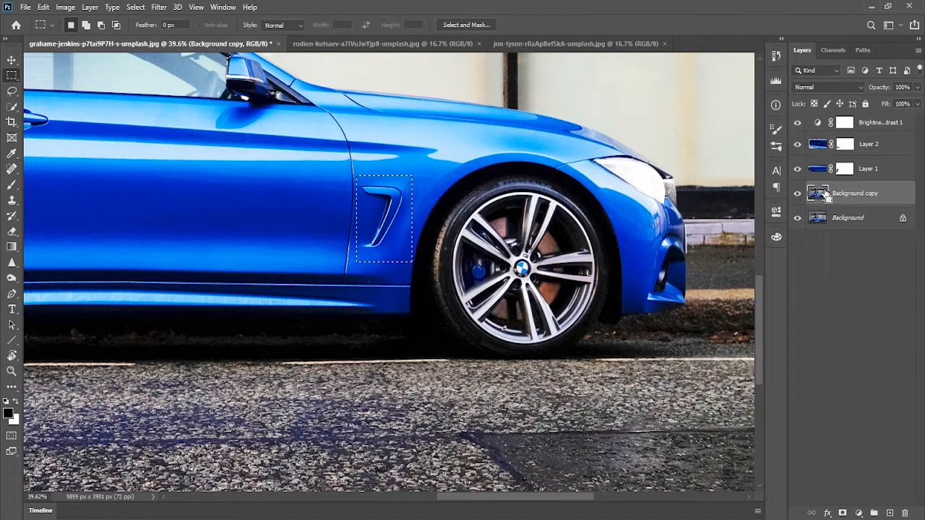
{"action": "key", "text": "ctrl+j"}
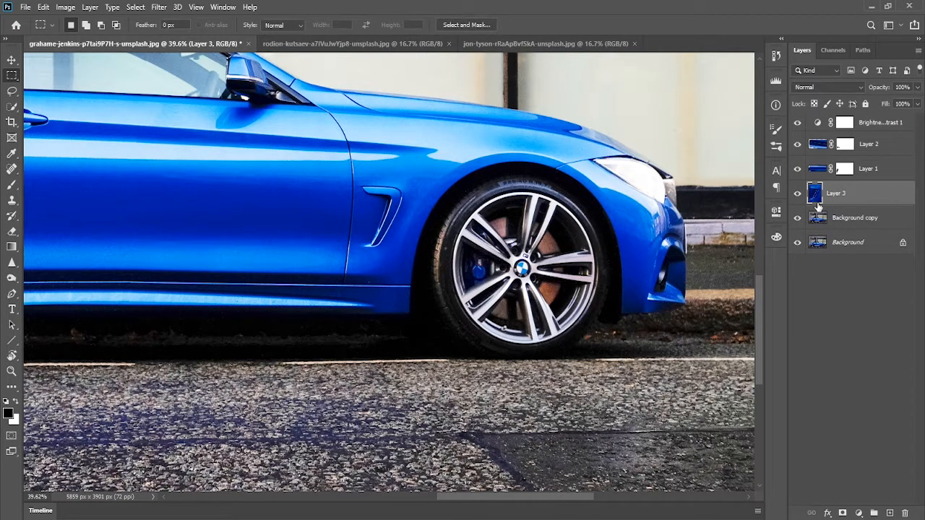
{"action": "left_click", "coordinate": [797, 200]}
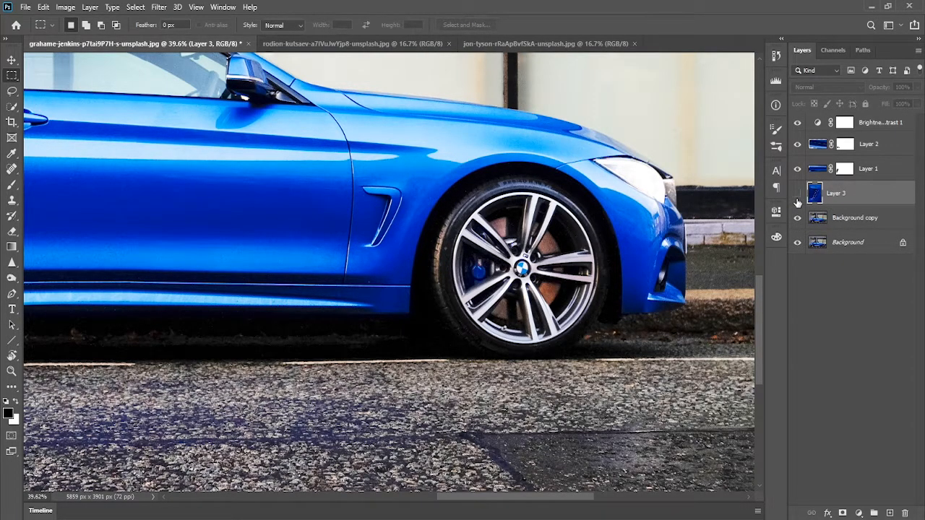
Step: Copy the lower front door and fender area from Background copy to a new layer and place it above Layer 2
{"action": "left_click", "coordinate": [842, 218]}
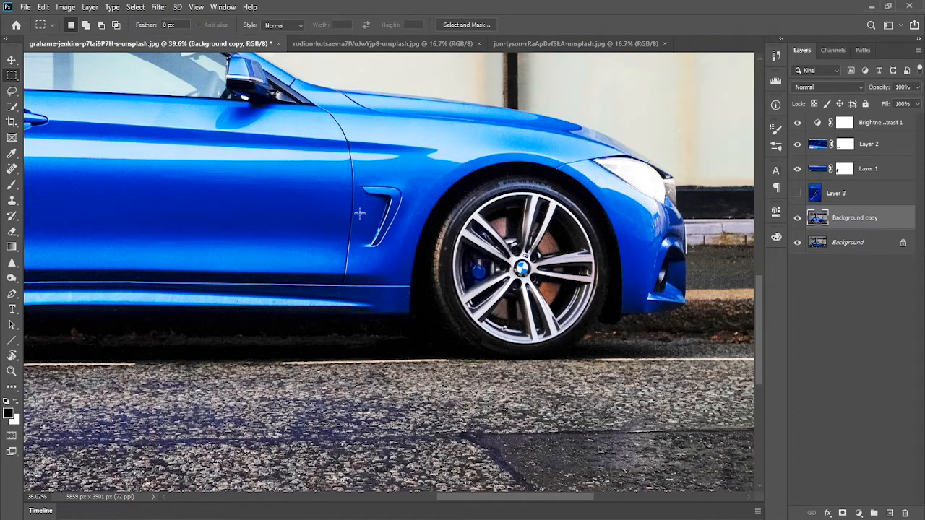
{"action": "scroll", "coordinate": [359, 214], "scroll_direction": "down", "scroll_amount": 1}
{"action": "left_click_drag", "start_coordinate": [341, 211], "coordinate": [454, 240]}
{"action": "left_click_drag", "start_coordinate": [288, 192], "coordinate": [510, 316]}
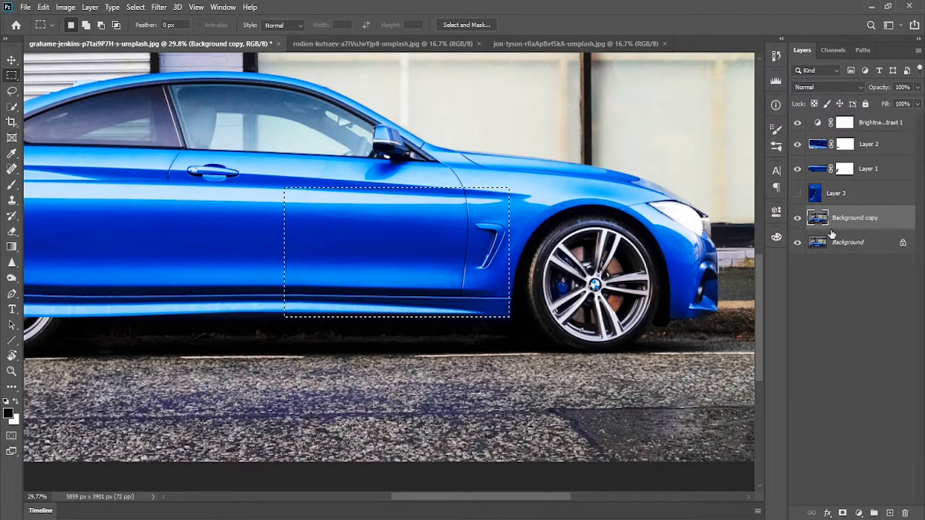
{"action": "key", "text": "ctrl+j"}
{"action": "left_click_drag", "start_coordinate": [859, 225], "coordinate": [847, 140]}
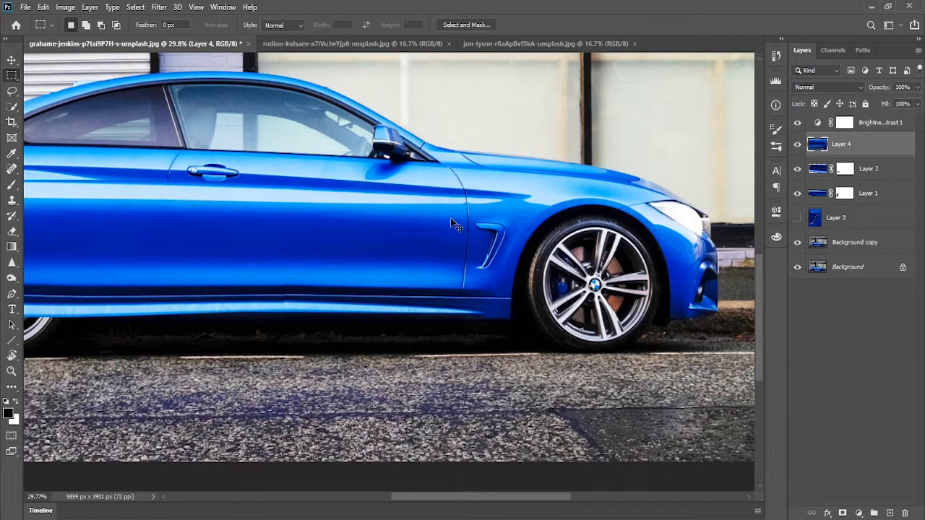
Step: Stretch the copied door and fender panel forward to 173.80% width so it covers the upper part of the front wheel
{"action": "key", "text": "ctrl+t"}
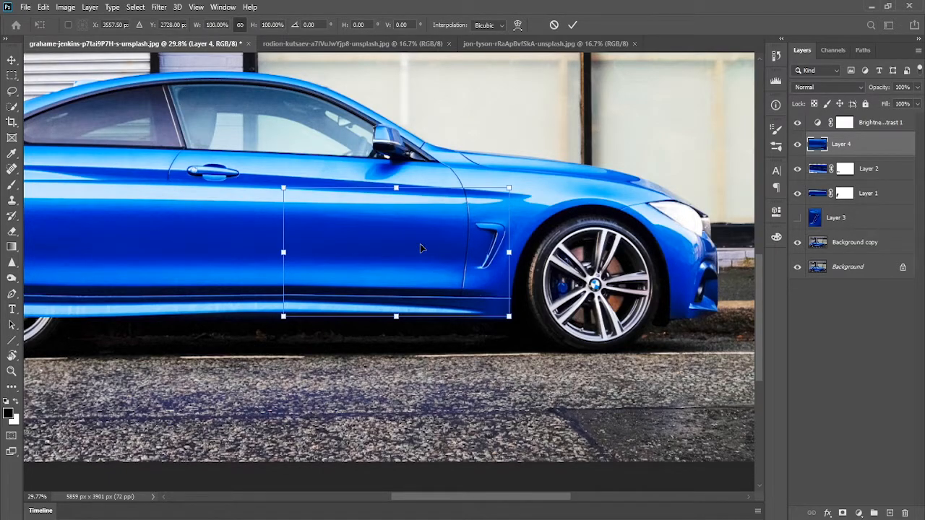
{"action": "left_click_drag", "start_coordinate": [509, 253], "coordinate": [678, 269]}
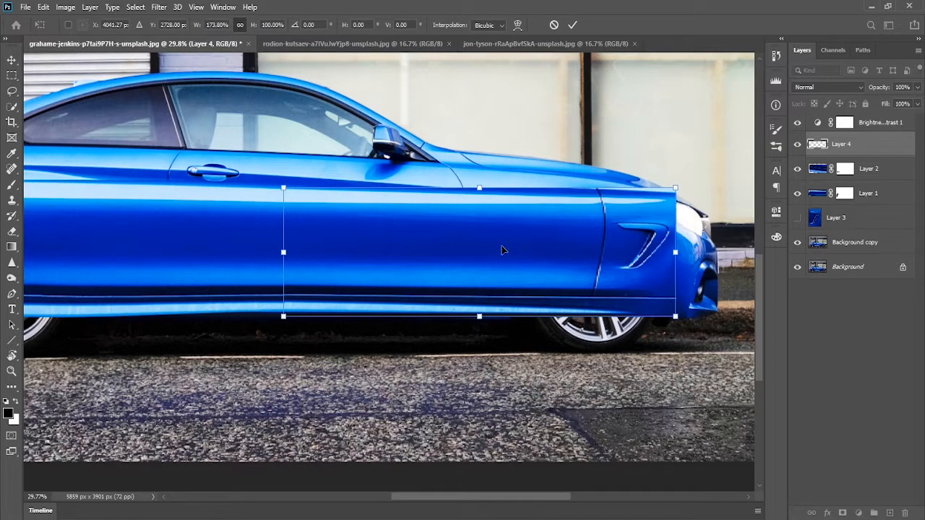
{"action": "scroll", "coordinate": [484, 257], "scroll_direction": "up", "scroll_amount": 3}
{"action": "left_click_drag", "start_coordinate": [476, 179], "coordinate": [503, 139]}
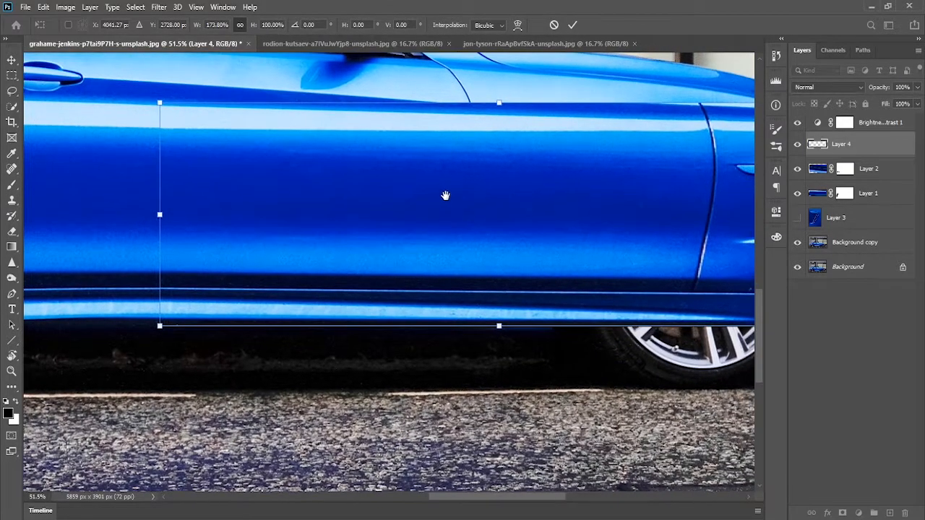
Step: Warp the stretched panel's front corners so its upper edge slopes down to the headlight and its lower edge meets the bumper
{"action": "right_click", "coordinate": [463, 181]}
{"action": "left_click", "coordinate": [511, 262]}
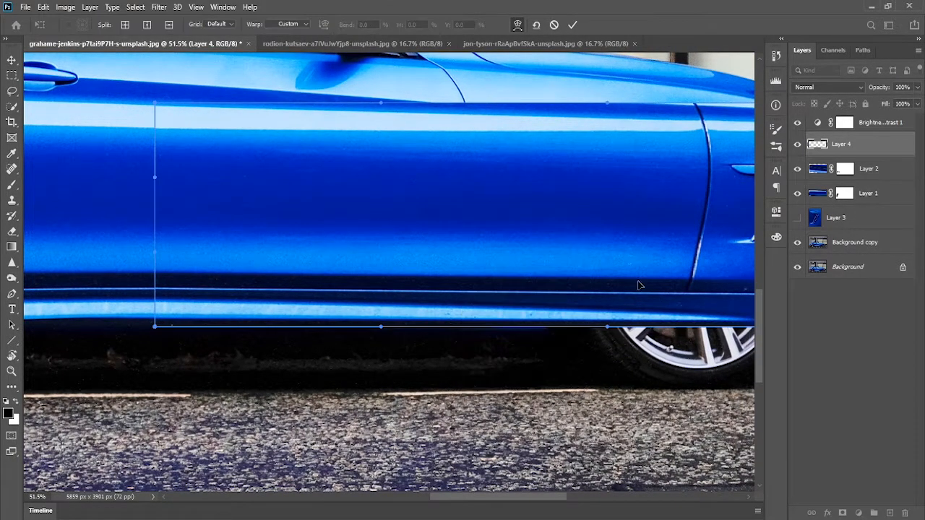
{"action": "scroll", "coordinate": [573, 226], "scroll_direction": "down", "scroll_amount": 2}
{"action": "left_click_drag", "start_coordinate": [578, 214], "coordinate": [521, 272]}
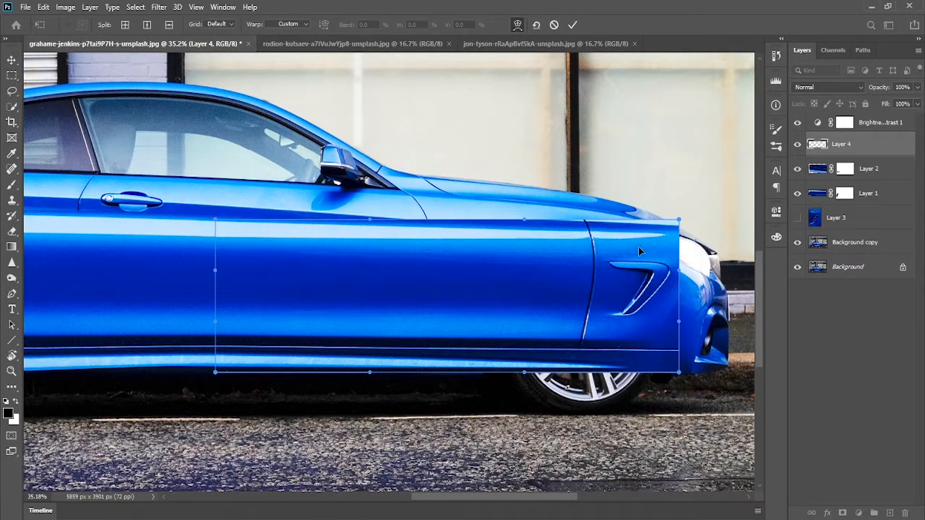
{"action": "left_click_drag", "start_coordinate": [664, 233], "coordinate": [666, 250]}
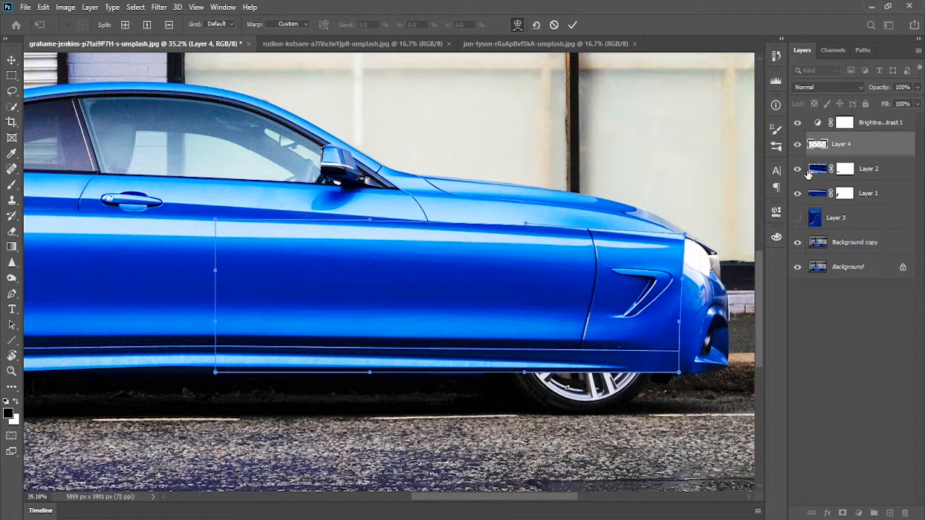
{"action": "mouse_move", "coordinate": [679, 374]}
{"action": "left_mouse_down"}
{"action": "mouse_move", "coordinate": [678, 359]}
{"action": "mouse_move", "coordinate": [676, 375]}
{"action": "left_mouse_up"}
Step: Warp the rear edge of the stretched panel so its highlight stripe and sill line meet the door behind it, and apply the transformation
{"action": "left_click_drag", "start_coordinate": [424, 325], "coordinate": [485, 310]}
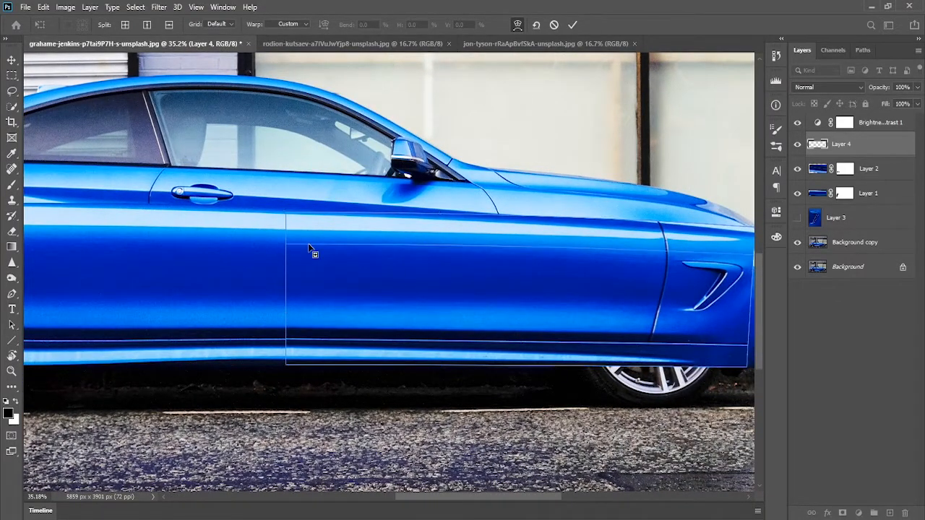
{"action": "scroll", "coordinate": [310, 248], "scroll_direction": "up", "scroll_amount": 5}
{"action": "left_click_drag", "start_coordinate": [439, 263], "coordinate": [450, 296]}
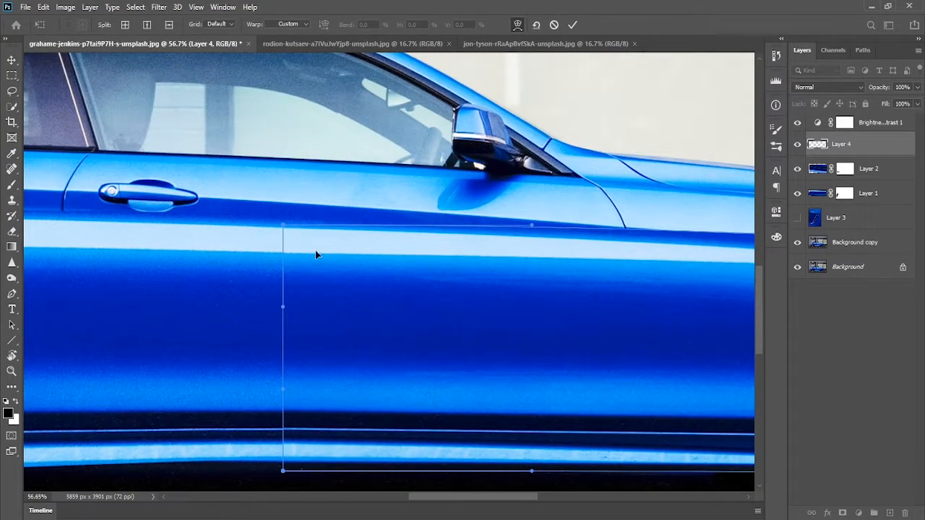
{"action": "left_click_drag", "start_coordinate": [523, 259], "coordinate": [493, 242]}
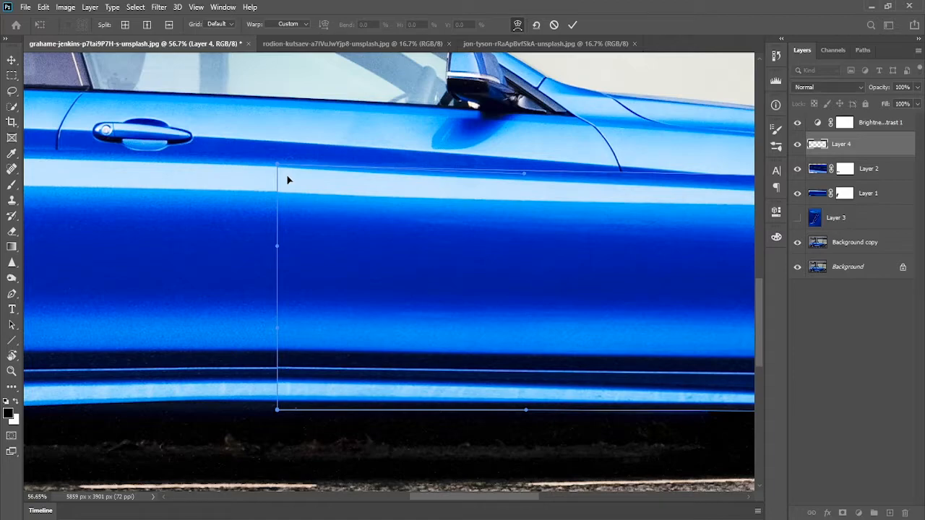
{"action": "key", "text": "ctrl+h"}
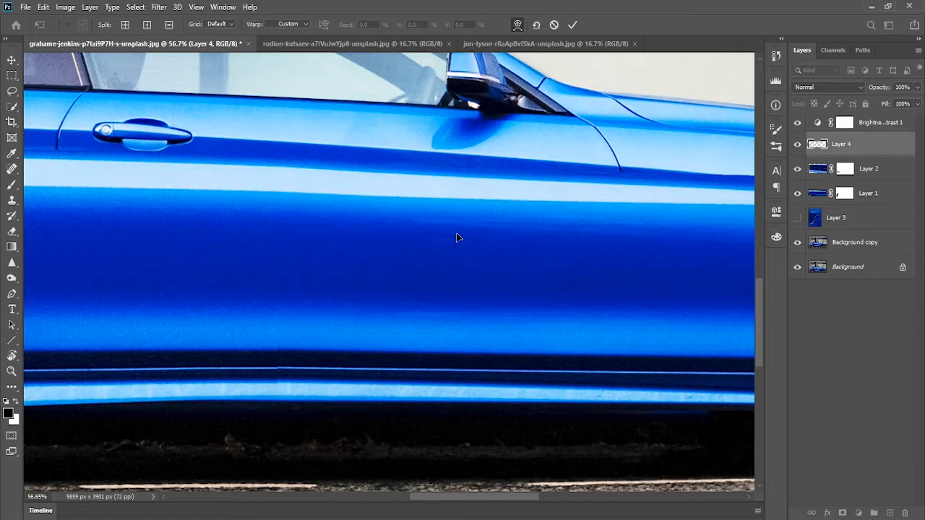
{"action": "left_click_drag", "start_coordinate": [564, 218], "coordinate": [478, 232]}
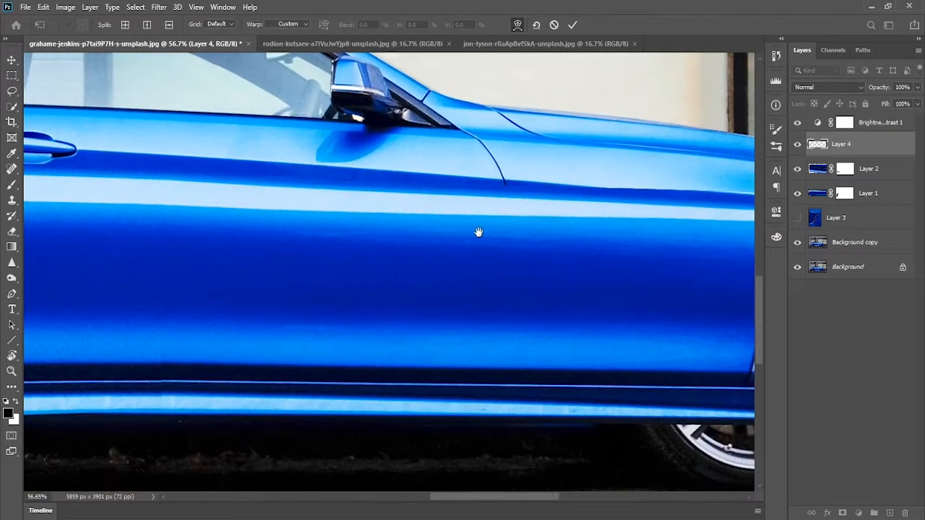
{"action": "key", "text": "Return"}
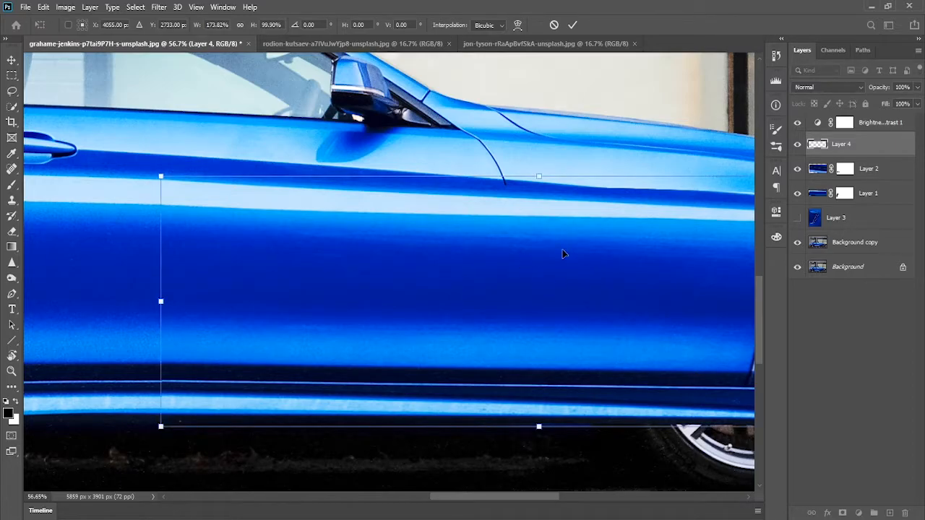
{"action": "scroll", "coordinate": [560, 250], "scroll_direction": "down", "scroll_amount": 1}
{"action": "key", "text": "alt+space"}
{"action": "left_click", "coordinate": [635, 272]}
{"action": "left_click_drag", "start_coordinate": [661, 258], "coordinate": [419, 275]}
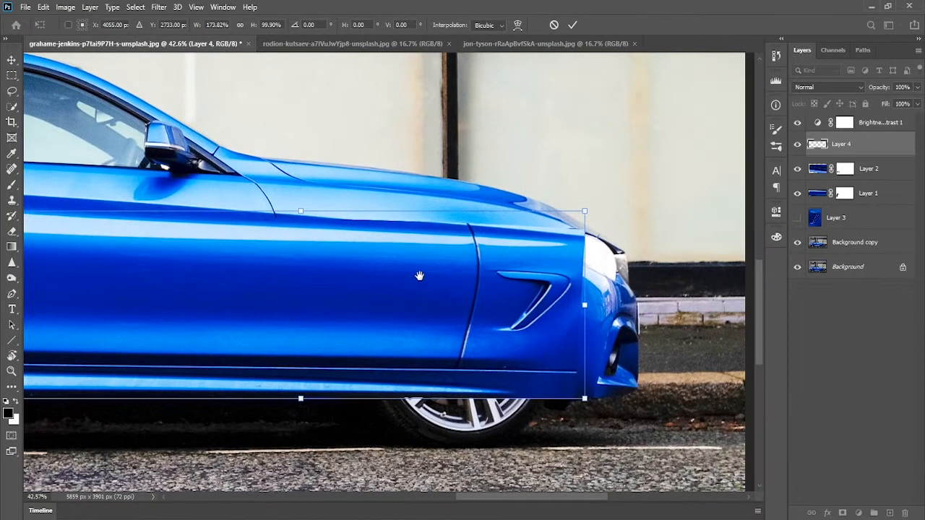
{"action": "left_click", "coordinate": [572, 26]}
Step: Add a layer mask to Layer 4 and brush black over the panel's upper front corner at the headlight
{"action": "left_click_drag", "start_coordinate": [461, 277], "coordinate": [486, 238]}
{"action": "left_click_drag", "start_coordinate": [476, 278], "coordinate": [453, 293]}
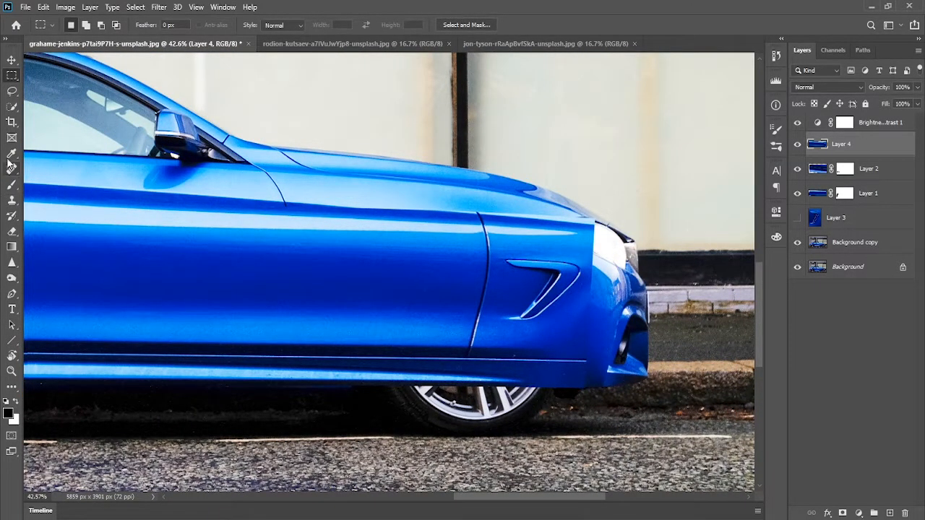
{"action": "left_click", "coordinate": [12, 187]}
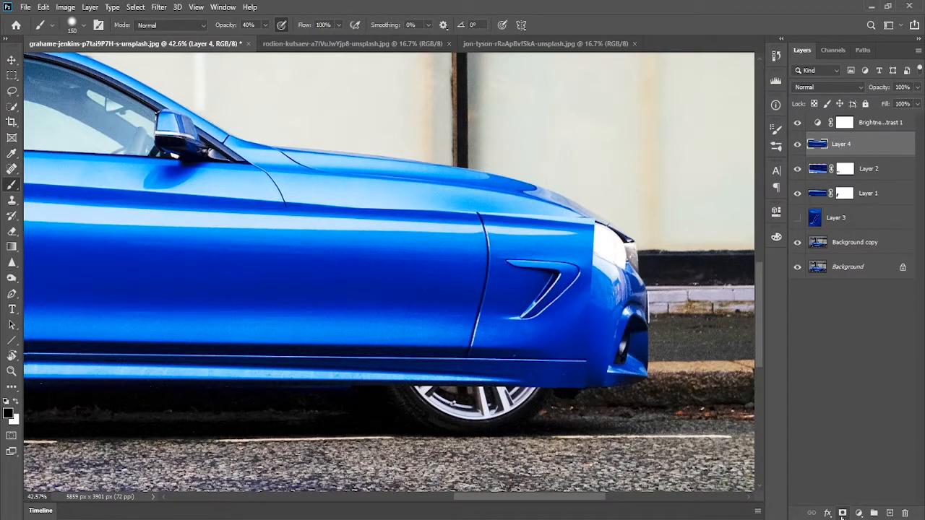
{"action": "left_click", "coordinate": [842, 513]}
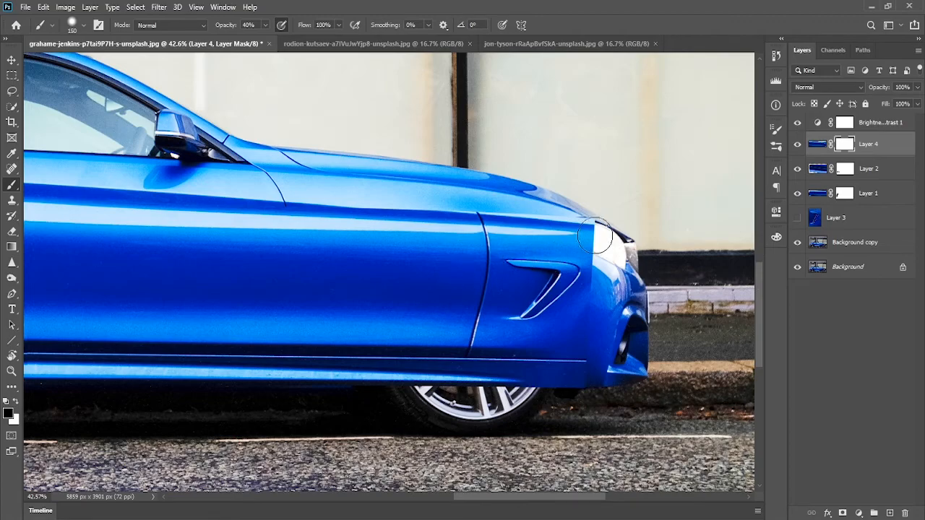
{"action": "scroll", "coordinate": [609, 264], "scroll_direction": "up", "scroll_amount": 3}
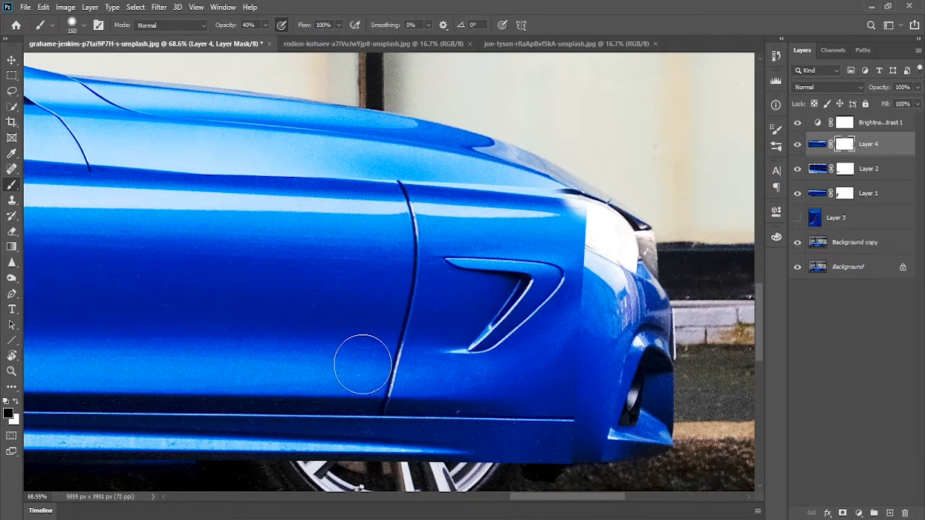
Step: Remove the vertical door seam behind the fender vent on Layer 4's image with a 40 px Spot Healing Brush sampling all layers
{"action": "left_click", "coordinate": [13, 169]}
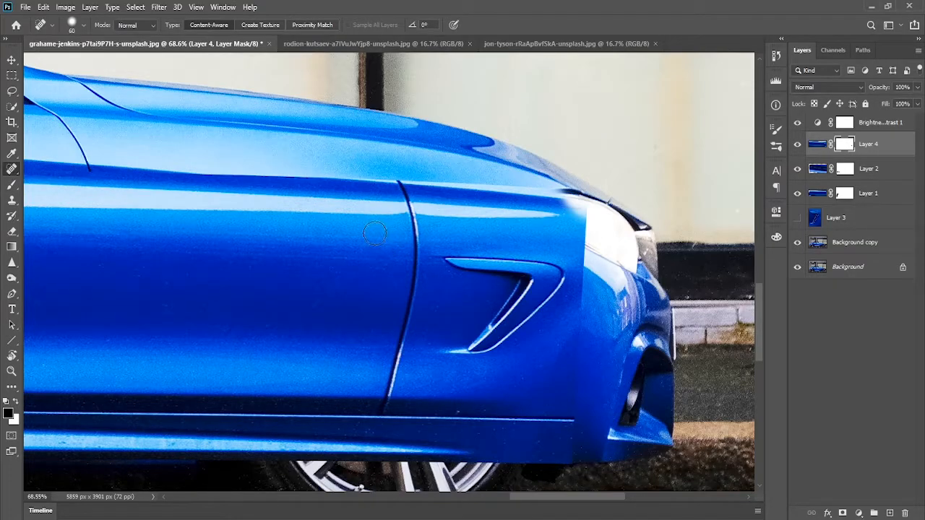
{"action": "key", "text": "bracketleft"}
{"action": "mouse_move", "coordinate": [384, 410]}
{"action": "left_mouse_down"}
{"action": "mouse_move", "coordinate": [415, 284]}
{"action": "mouse_move", "coordinate": [417, 245]}
{"action": "mouse_move", "coordinate": [399, 184]}
{"action": "left_mouse_up"}
{"action": "left_click", "coordinate": [818, 145]}
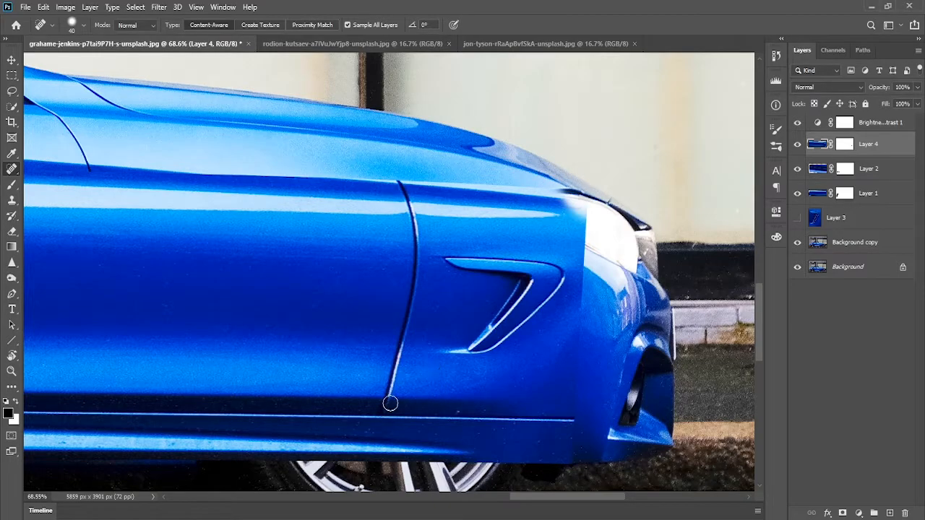
{"action": "mouse_move", "coordinate": [383, 409]}
{"action": "left_mouse_down"}
{"action": "mouse_move", "coordinate": [413, 299]}
{"action": "mouse_move", "coordinate": [417, 238]}
{"action": "mouse_move", "coordinate": [404, 190]}
{"action": "left_mouse_up"}
{"action": "left_click_drag", "start_coordinate": [409, 302], "coordinate": [379, 379]}
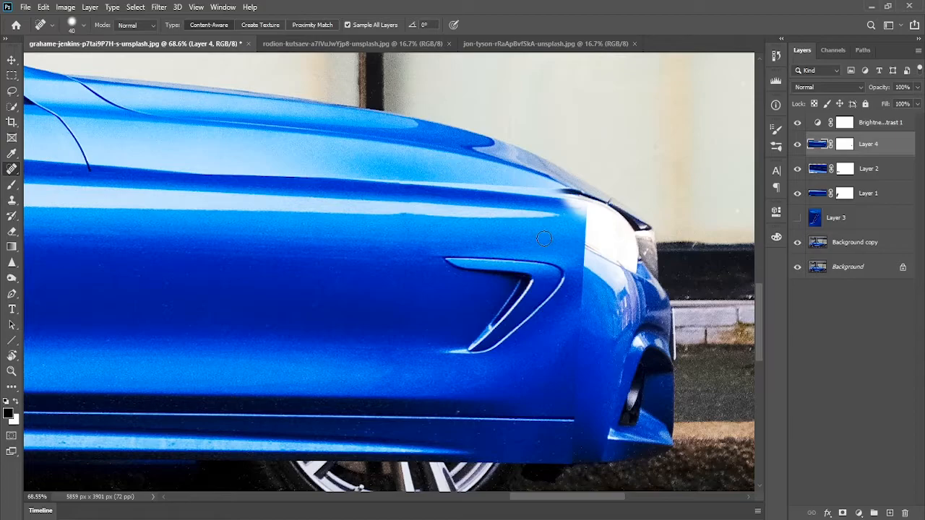
{"action": "scroll", "coordinate": [539, 245], "scroll_direction": "down", "scroll_amount": 3}
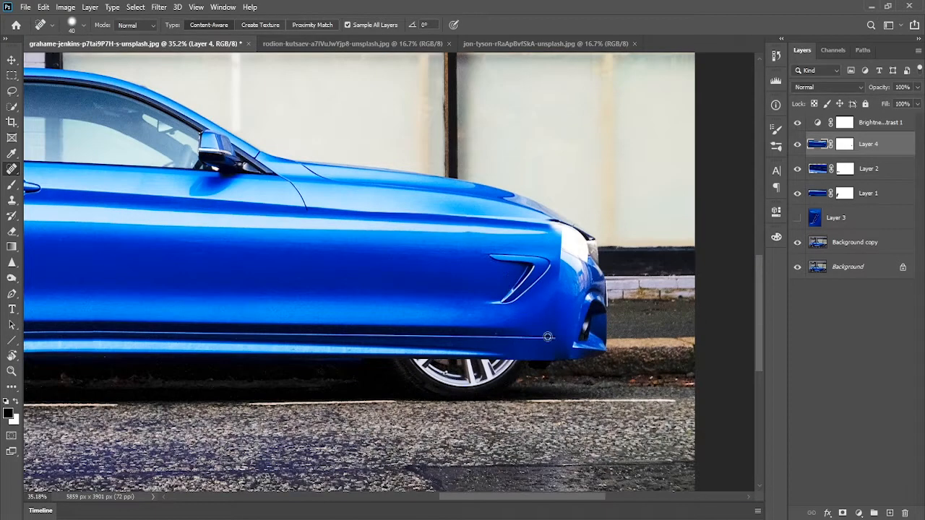
{"action": "scroll", "coordinate": [534, 280], "scroll_direction": "up", "scroll_amount": 3}
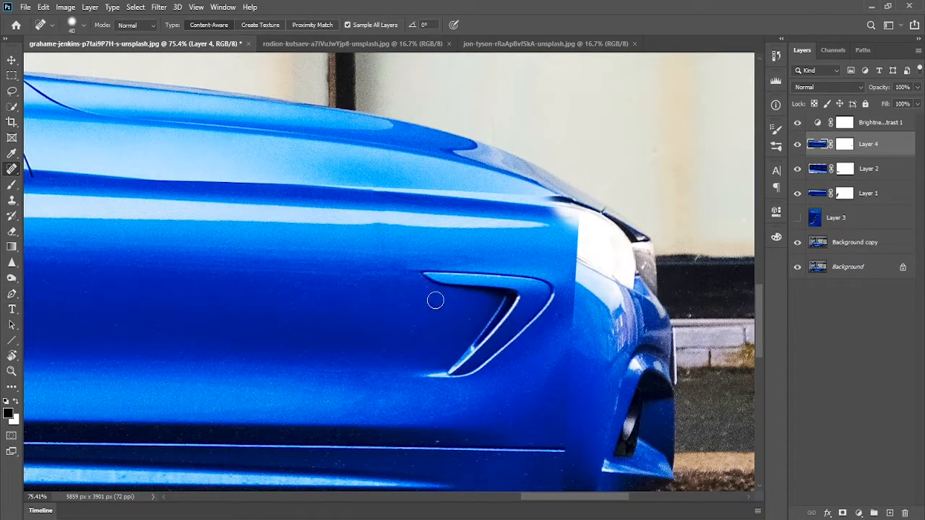
{"action": "scroll", "coordinate": [518, 273], "scroll_direction": "down", "scroll_amount": 3}
{"action": "key", "text": "shift+j"}
{"action": "key", "text": "shift+j"}
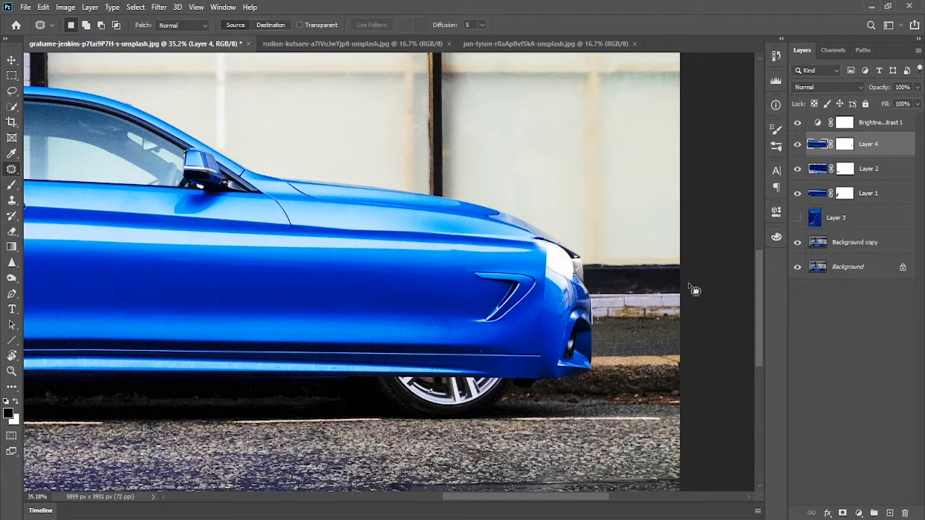
{"action": "scroll", "coordinate": [494, 288], "scroll_direction": "up", "scroll_amount": 2}
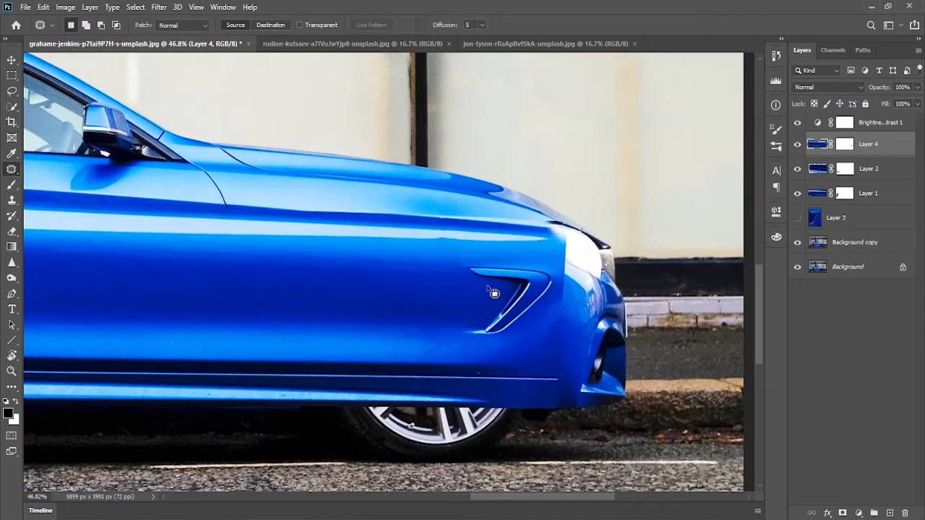
{"action": "right_click", "coordinate": [6, 168]}
{"action": "left_click", "coordinate": [67, 167]}
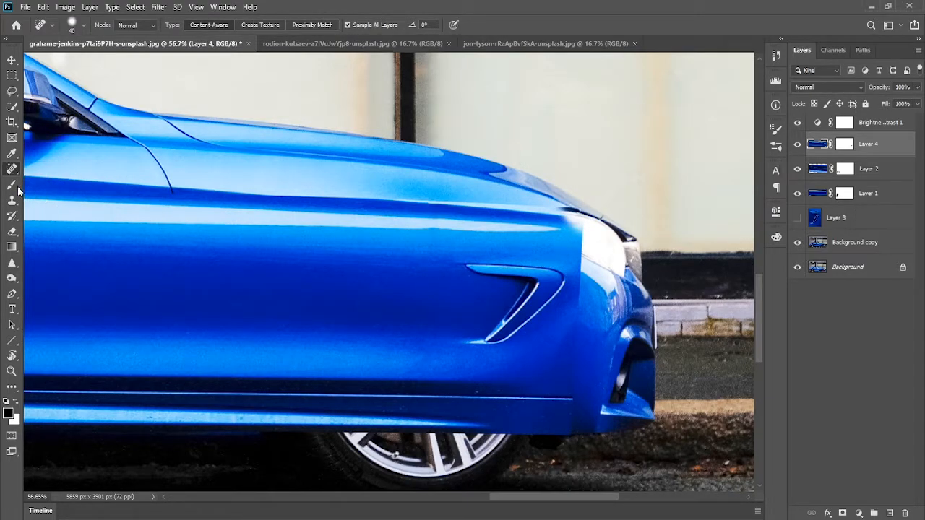
Step: On Layer 4's mask, paint the panel away from the headlight with an 80 px black brush at 60% hardness
{"action": "left_click", "coordinate": [12, 185]}
{"action": "left_click", "coordinate": [844, 144]}
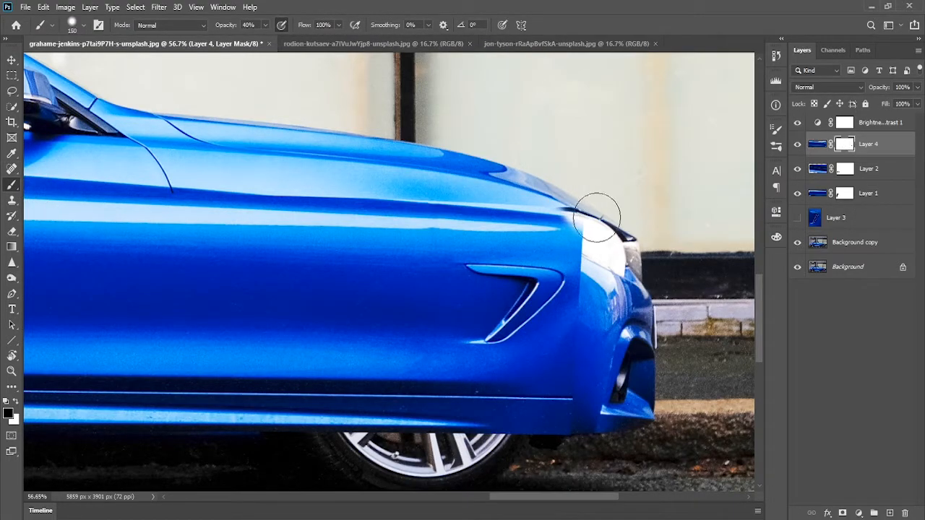
{"action": "right_click", "coordinate": [421, 189]}
{"action": "left_click_drag", "start_coordinate": [519, 216], "coordinate": [521, 216]}
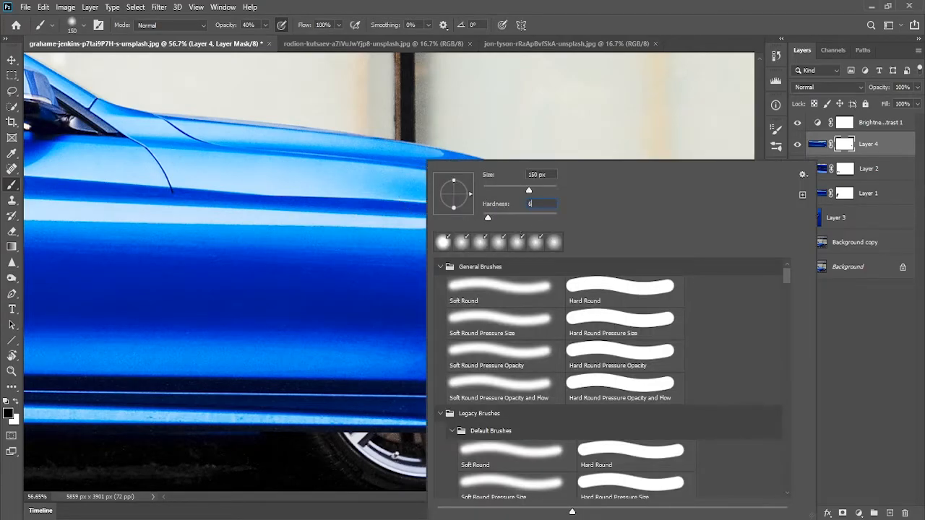
{"action": "key", "text": "Return"}
{"action": "scroll", "coordinate": [605, 249], "scroll_direction": "up", "scroll_amount": 4}
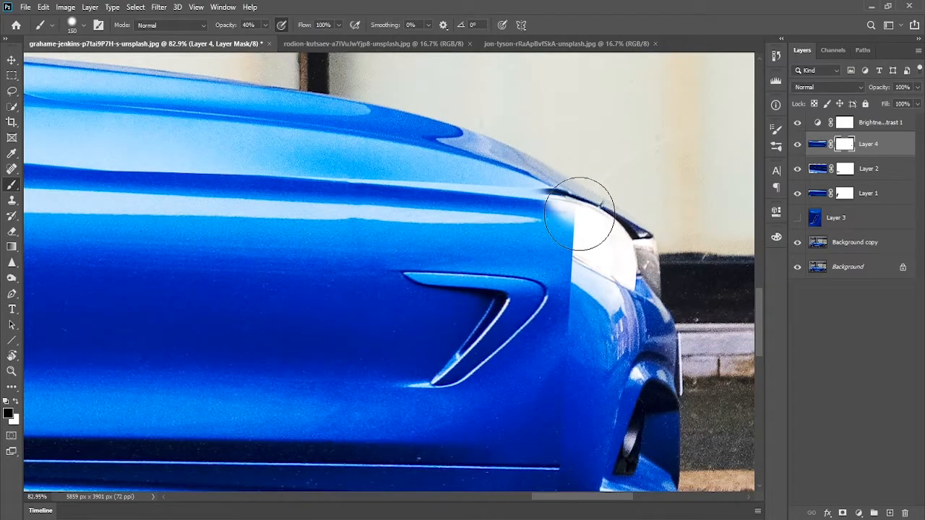
{"action": "key", "text": "bracketleft"}
{"action": "key", "text": "bracketleft"}
{"action": "key", "text": "bracketleft"}
{"action": "key", "text": "bracketleft"}
{"action": "mouse_move", "coordinate": [587, 206]}
{"action": "left_mouse_down"}
{"action": "mouse_move", "coordinate": [596, 230]}
{"action": "mouse_move", "coordinate": [564, 187]}
{"action": "mouse_move", "coordinate": [578, 201]}
{"action": "mouse_move", "coordinate": [617, 208]}
{"action": "mouse_move", "coordinate": [564, 196]}
{"action": "mouse_move", "coordinate": [591, 212]}
{"action": "mouse_move", "coordinate": [547, 181]}
{"action": "mouse_move", "coordinate": [581, 197]}
{"action": "mouse_move", "coordinate": [478, 162]}
{"action": "mouse_move", "coordinate": [554, 190]}
{"action": "mouse_move", "coordinate": [610, 239]}
{"action": "mouse_move", "coordinate": [525, 187]}
{"action": "mouse_move", "coordinate": [594, 236]}
{"action": "mouse_move", "coordinate": [583, 234]}
{"action": "mouse_move", "coordinate": [523, 190]}
{"action": "left_mouse_up"}
Step: Reduce Layer 4 to 76% opacity, mask the panel along the headlight's outline with 40 and 30 px brushes, and restore the opacity to 100%
{"action": "left_click", "coordinate": [822, 145]}
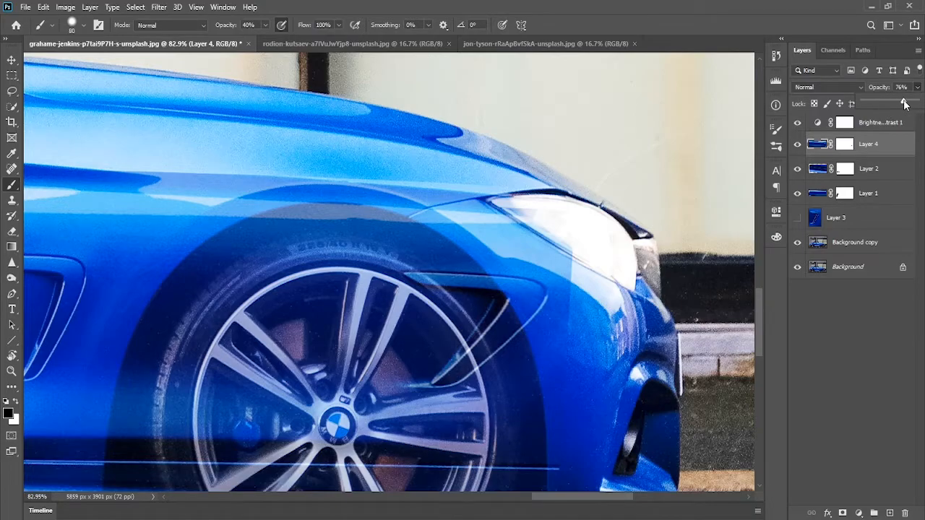
{"action": "scroll", "coordinate": [584, 248], "scroll_direction": "up", "scroll_amount": 3}
{"action": "left_click", "coordinate": [844, 144]}
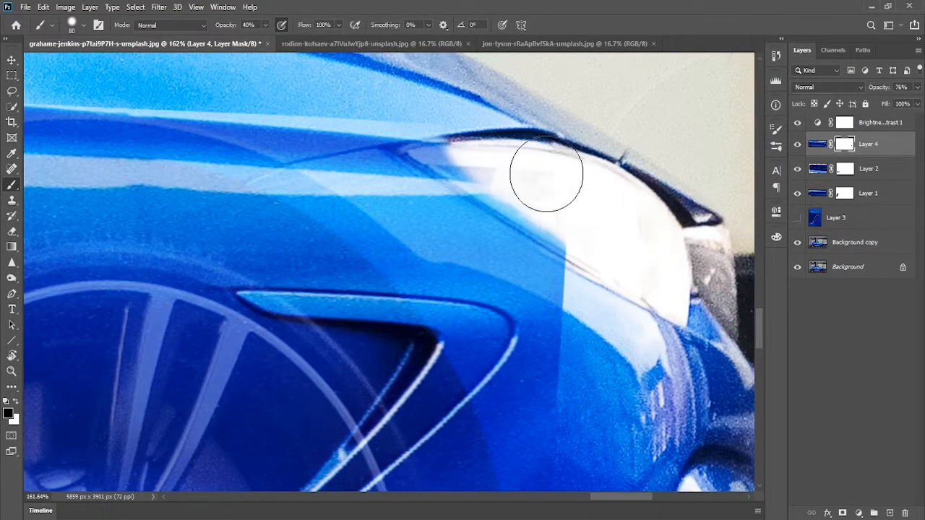
{"action": "key", "text": "bracketleft"}
{"action": "key", "text": "bracketleft"}
{"action": "key", "text": "bracketleft"}
{"action": "key", "text": "bracketleft"}
{"action": "mouse_move", "coordinate": [465, 152]}
{"action": "left_mouse_down"}
{"action": "mouse_move", "coordinate": [449, 134]}
{"action": "mouse_move", "coordinate": [433, 150]}
{"action": "mouse_move", "coordinate": [584, 235]}
{"action": "mouse_move", "coordinate": [465, 167]}
{"action": "mouse_move", "coordinate": [573, 212]}
{"action": "mouse_move", "coordinate": [589, 245]}
{"action": "mouse_move", "coordinate": [516, 189]}
{"action": "mouse_move", "coordinate": [594, 234]}
{"action": "mouse_move", "coordinate": [582, 240]}
{"action": "mouse_move", "coordinate": [491, 183]}
{"action": "left_mouse_up"}
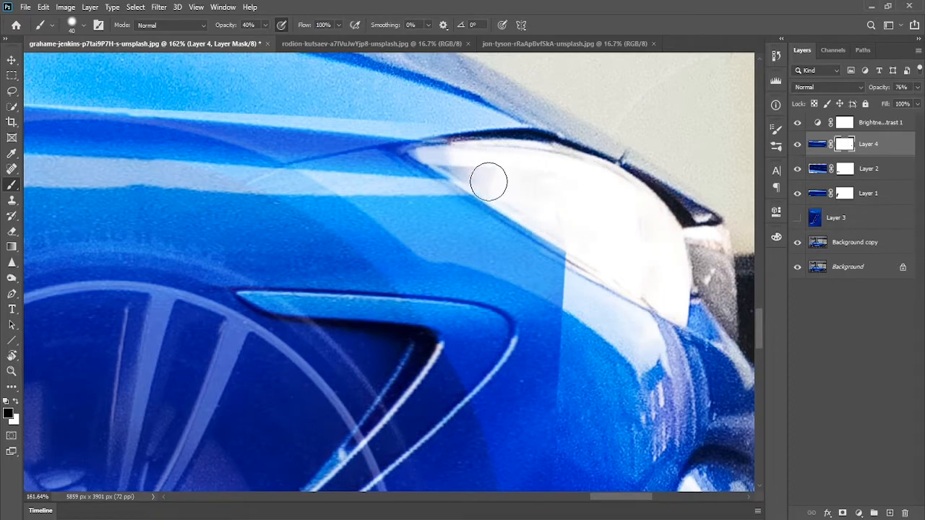
{"action": "key", "text": "bracketleft"}
{"action": "mouse_move", "coordinate": [475, 150]}
{"action": "left_mouse_down"}
{"action": "mouse_move", "coordinate": [441, 141]}
{"action": "mouse_move", "coordinate": [456, 143]}
{"action": "mouse_move", "coordinate": [424, 154]}
{"action": "mouse_move", "coordinate": [452, 128]}
{"action": "mouse_move", "coordinate": [396, 121]}
{"action": "mouse_move", "coordinate": [424, 124]}
{"action": "mouse_move", "coordinate": [427, 154]}
{"action": "left_mouse_up"}
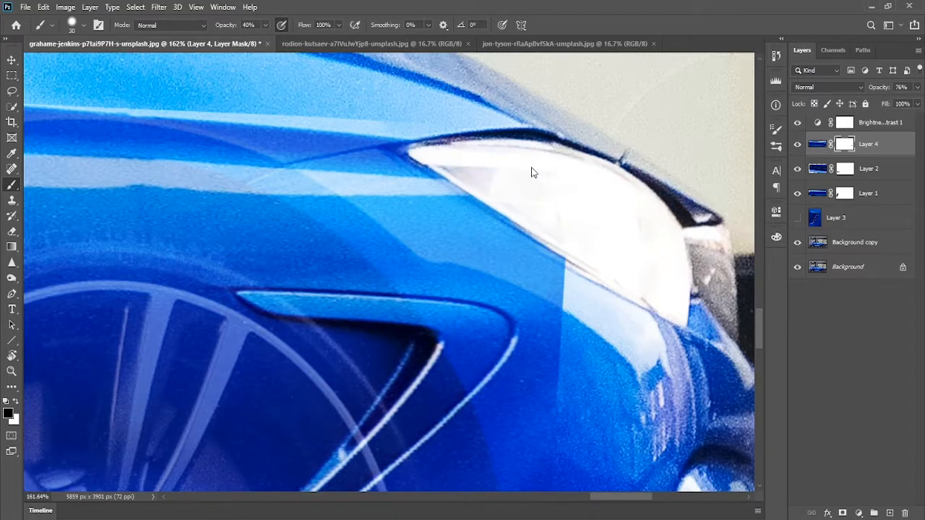
{"action": "left_click", "coordinate": [916, 87]}
{"action": "left_click_drag", "start_coordinate": [903, 102], "coordinate": [916, 101]}
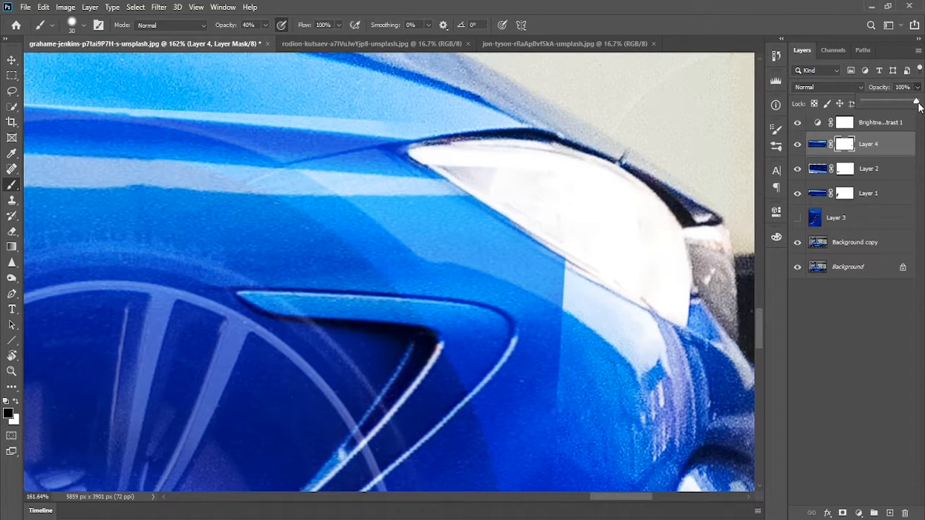
Step: Blend the panel's upper edge into the hood above the headlight on Layer 4's mask, enlarging the brush to 61 and 114 px
{"action": "scroll", "coordinate": [569, 268], "scroll_direction": "down", "scroll_amount": 3}
{"action": "scroll", "coordinate": [569, 268], "scroll_direction": "down", "scroll_amount": 1}
{"action": "mouse_move", "coordinate": [602, 357]}
{"action": "left_mouse_down"}
{"action": "mouse_move", "coordinate": [606, 181]}
{"action": "mouse_move", "coordinate": [579, 226]}
{"action": "mouse_move", "coordinate": [578, 289]}
{"action": "left_mouse_up"}
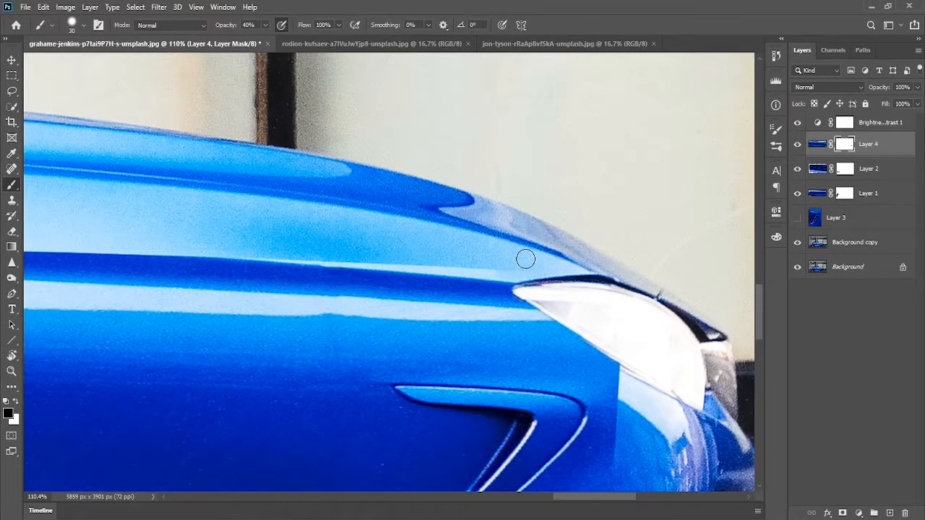
{"action": "right_click", "coordinate": [528, 268], "text": "alt"}
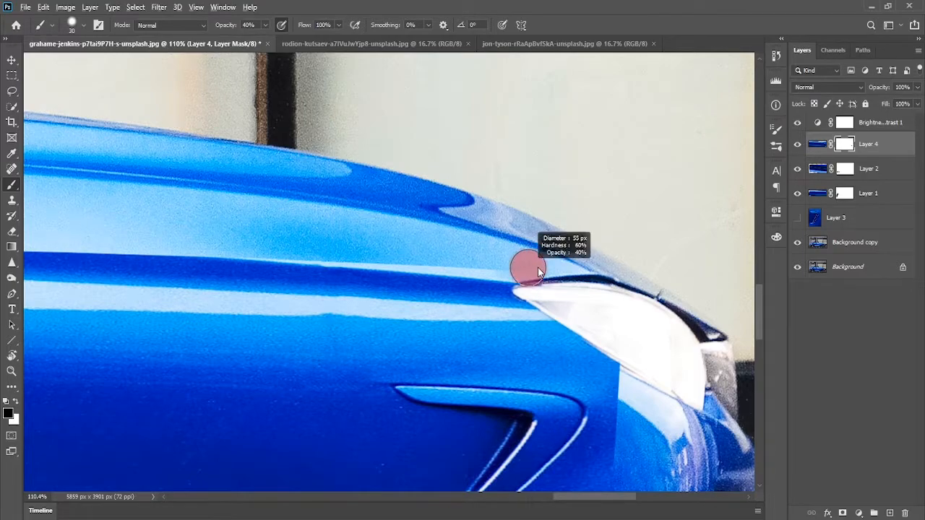
{"action": "scroll", "coordinate": [542, 262], "scroll_direction": "down", "scroll_amount": 3}
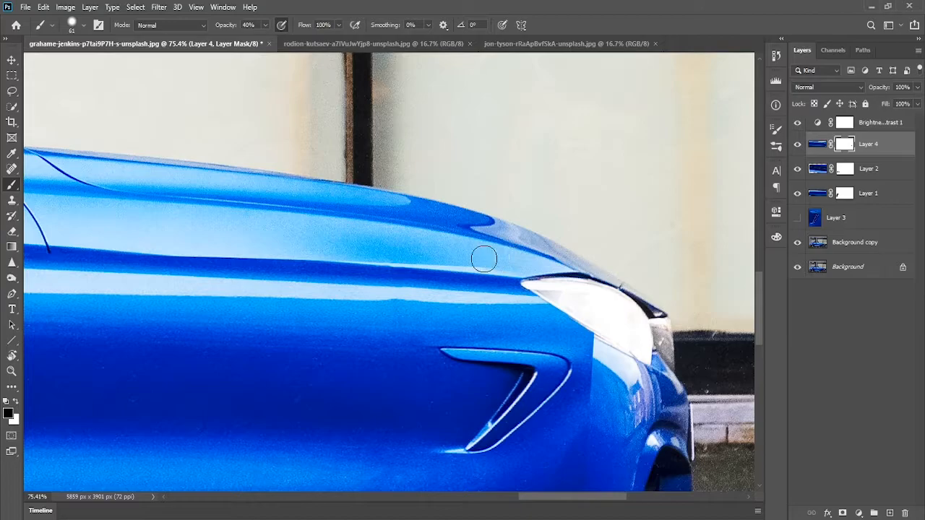
{"action": "scroll", "coordinate": [442, 240], "scroll_direction": "down", "scroll_amount": 2}
{"action": "right_click", "coordinate": [444, 244], "text": "alt"}
{"action": "right_click", "coordinate": [512, 195]}
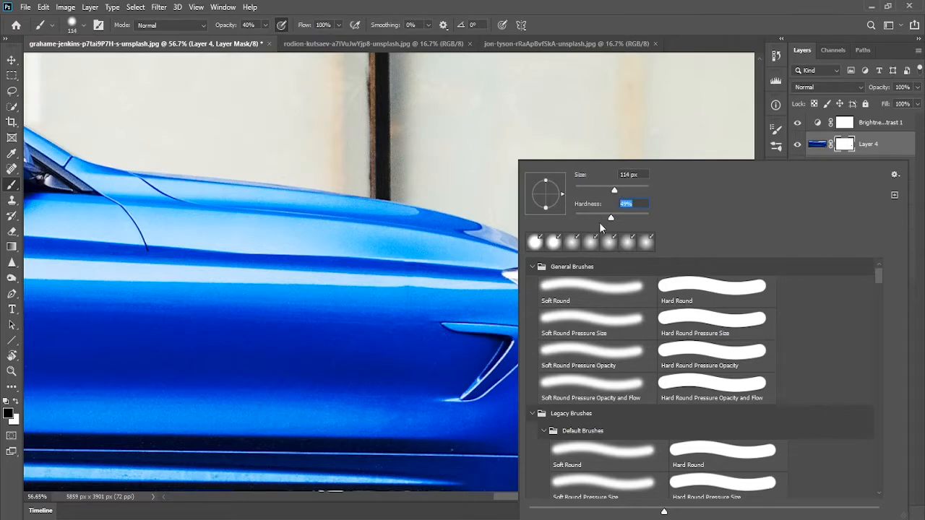
{"action": "left_click", "coordinate": [605, 26]}
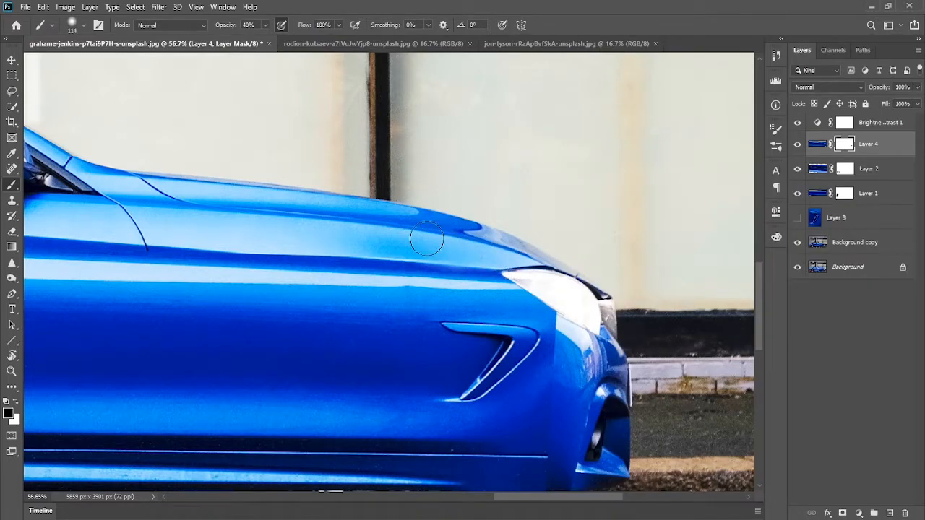
Step: Mask the panel's vertical front edge below the headlight with the 114 px brush so it blends into the front bumper
{"action": "mouse_move", "coordinate": [325, 257]}
{"action": "left_mouse_down"}
{"action": "mouse_move", "coordinate": [578, 233]}
{"action": "mouse_move", "coordinate": [502, 229]}
{"action": "mouse_move", "coordinate": [330, 174]}
{"action": "left_mouse_up"}
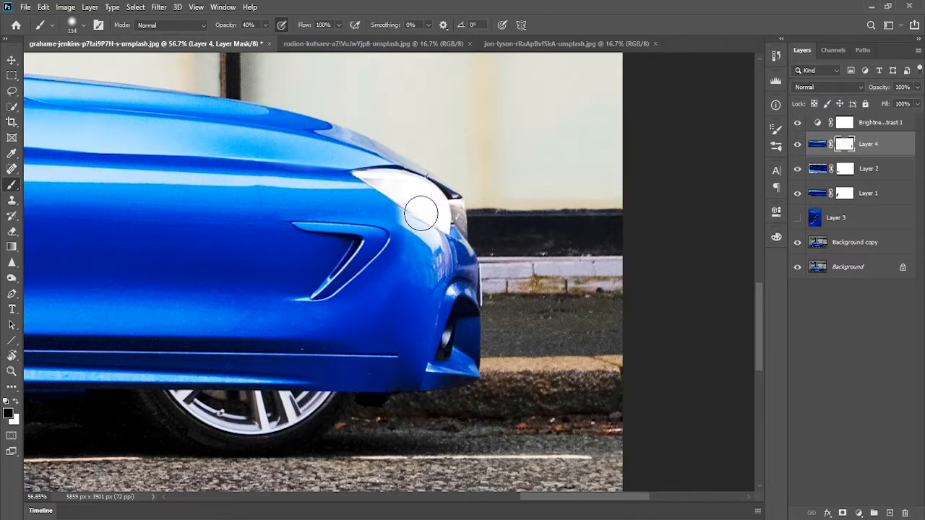
{"action": "left_click_drag", "start_coordinate": [354, 353], "coordinate": [548, 295]}
{"action": "scroll", "coordinate": [484, 341], "scroll_direction": "down", "scroll_amount": 1}
{"action": "scroll", "coordinate": [484, 342], "scroll_direction": "down", "scroll_amount": 4}
{"action": "scroll", "coordinate": [456, 349], "scroll_direction": "down", "scroll_amount": 4}
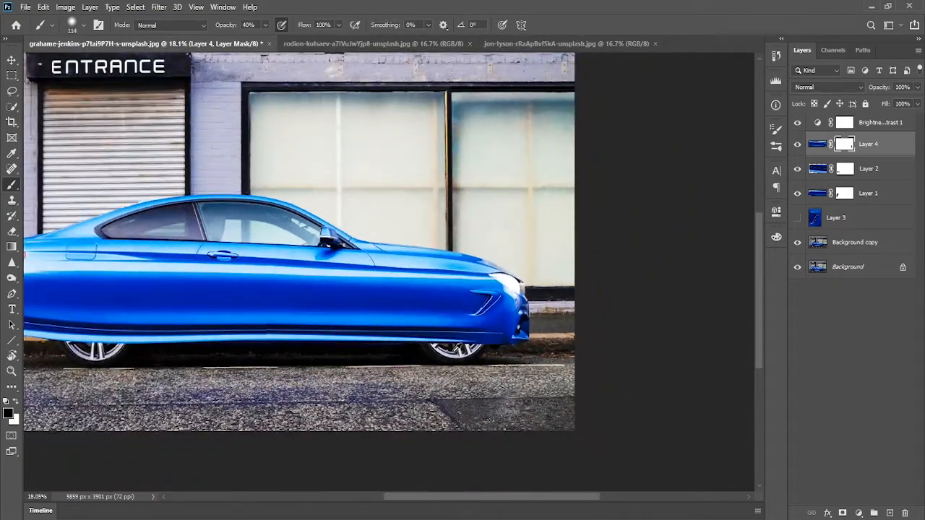
{"action": "left_click_drag", "start_coordinate": [323, 310], "coordinate": [300, 308]}
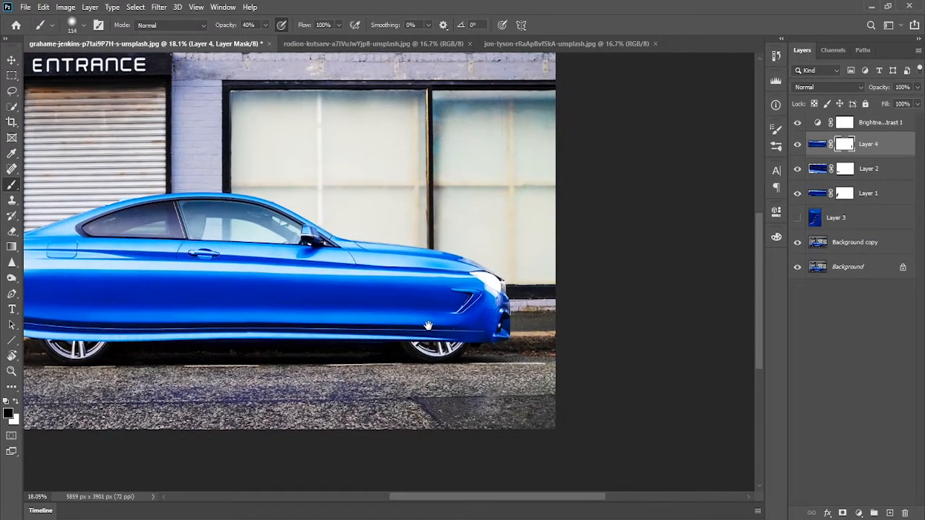
Step: Blend the panel's lower front corner into the bumper by painting black at 40% opacity on Layer 4's mask
{"action": "left_click_drag", "start_coordinate": [429, 326], "coordinate": [348, 312]}
{"action": "scroll", "coordinate": [402, 317], "scroll_direction": "up", "scroll_amount": 5}
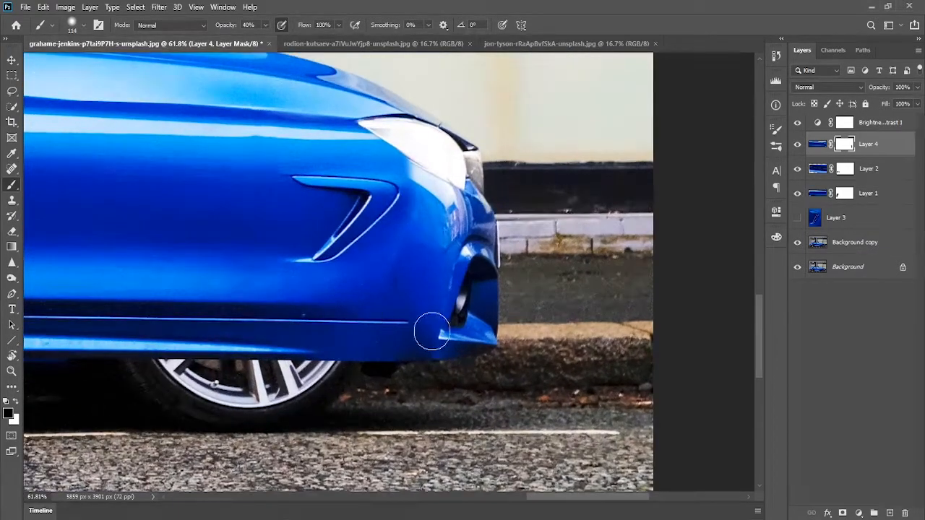
{"action": "left_click_drag", "start_coordinate": [455, 333], "coordinate": [474, 333]}
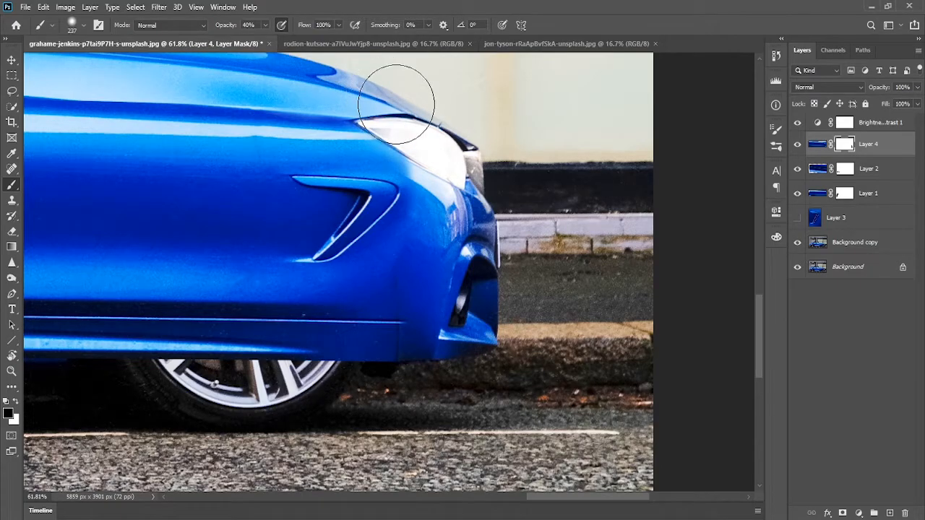
Step: Select Layer 2's mask and examine the bodywork from the rear bumper to the headlight for visible seams
{"action": "left_click_drag", "start_coordinate": [506, 175], "coordinate": [588, 253]}
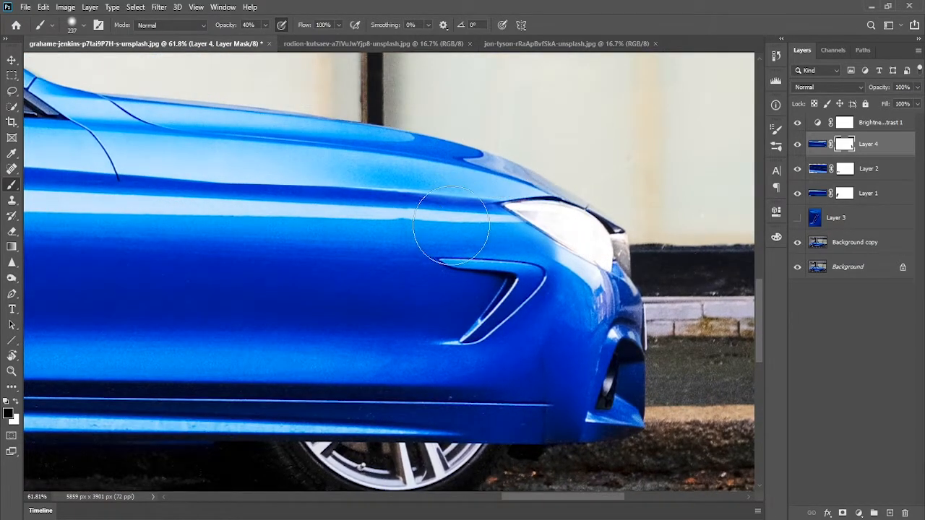
{"action": "left_click_drag", "start_coordinate": [247, 268], "coordinate": [640, 253]}
{"action": "mouse_move", "coordinate": [224, 248]}
{"action": "left_mouse_down"}
{"action": "mouse_move", "coordinate": [434, 226]}
{"action": "mouse_move", "coordinate": [401, 174]}
{"action": "left_mouse_up"}
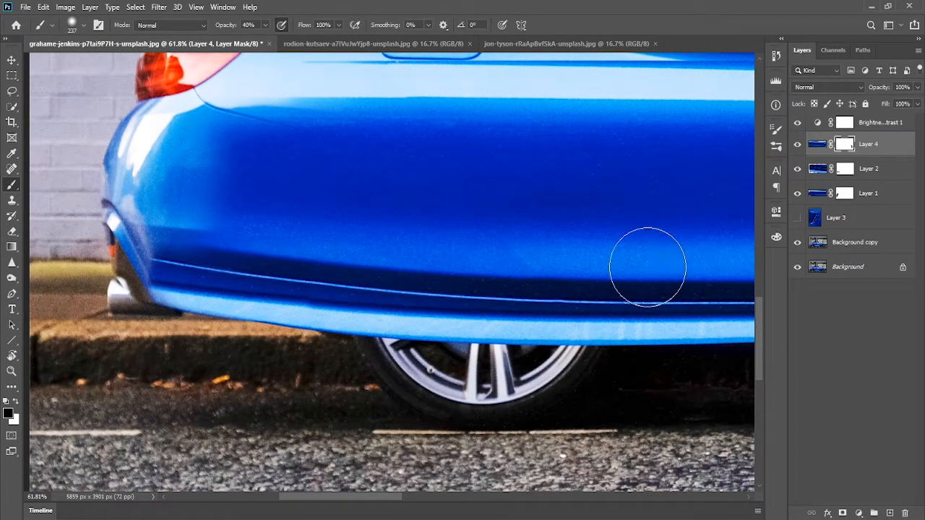
{"action": "left_click", "coordinate": [844, 172]}
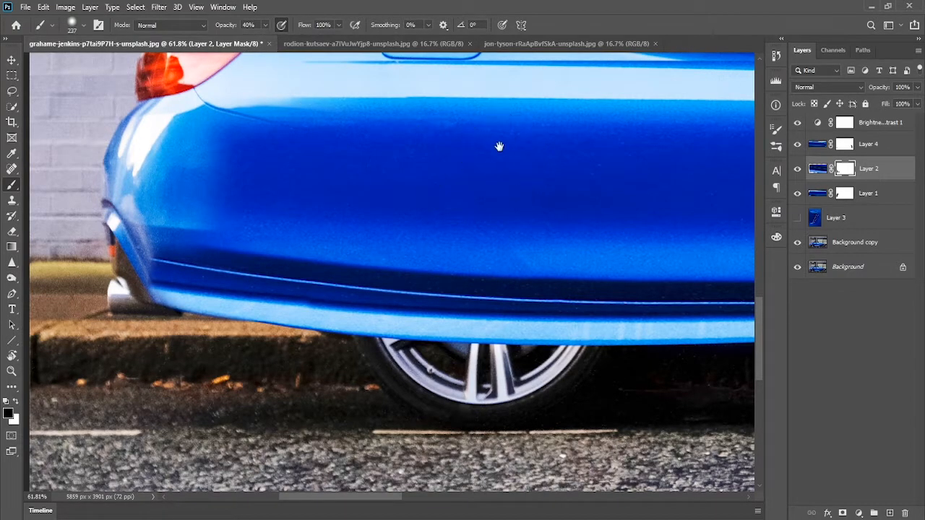
{"action": "left_click_drag", "start_coordinate": [499, 151], "coordinate": [462, 224]}
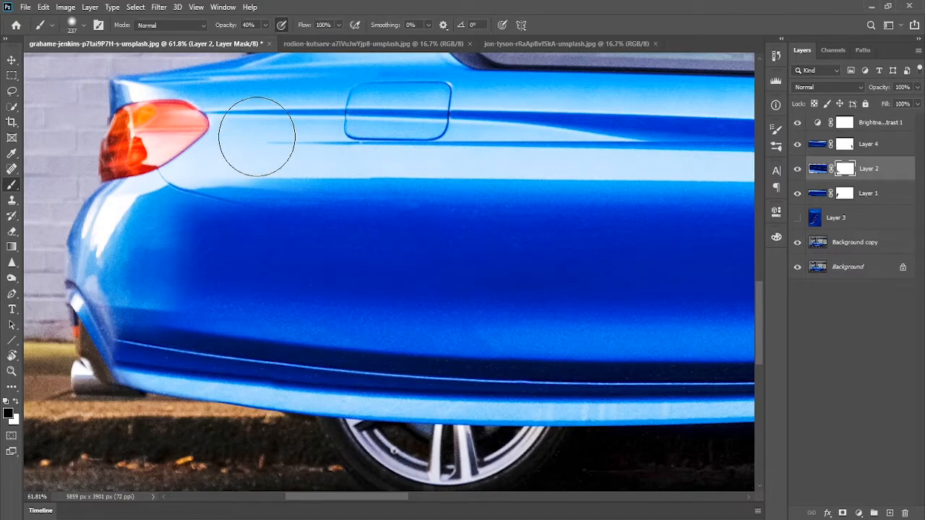
{"action": "left_click_drag", "start_coordinate": [422, 165], "coordinate": [355, 193]}
{"action": "left_click_drag", "start_coordinate": [623, 183], "coordinate": [157, 227]}
{"action": "left_click_drag", "start_coordinate": [626, 215], "coordinate": [477, 208]}
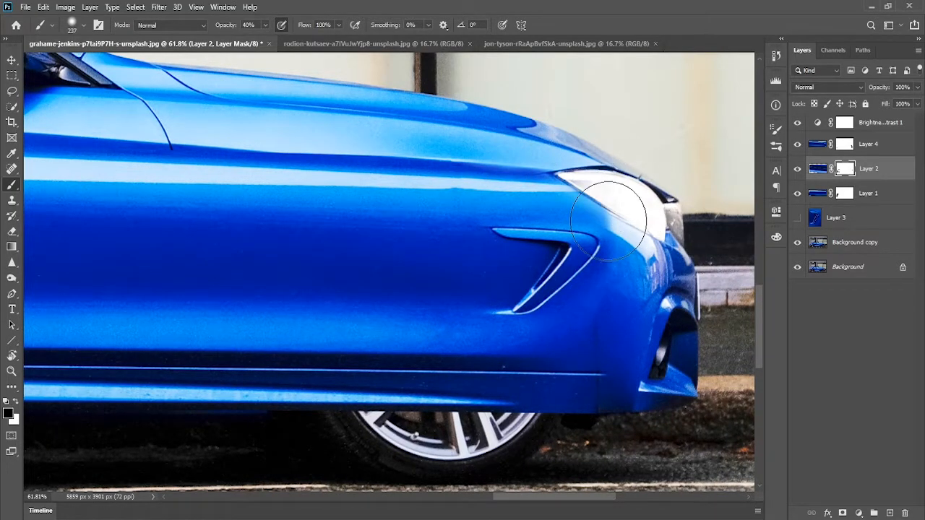
{"action": "scroll", "coordinate": [611, 210], "scroll_direction": "down", "scroll_amount": 5}
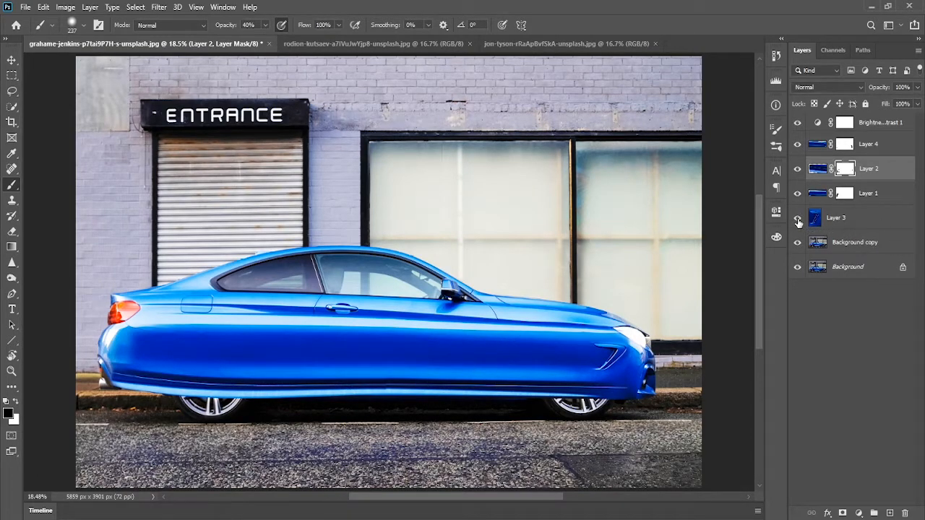
Step: Show Layer 3 above Layer 4 and scale its vent to 56.69%, placing it just behind the larger front vent
{"action": "left_click_drag", "start_coordinate": [867, 223], "coordinate": [890, 143]}
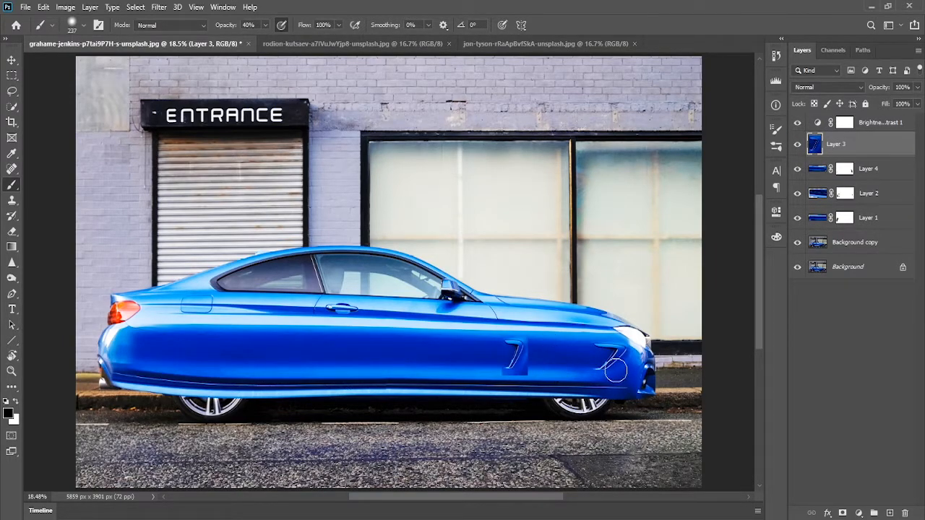
{"action": "scroll", "coordinate": [562, 364], "scroll_direction": "up", "scroll_amount": 3}
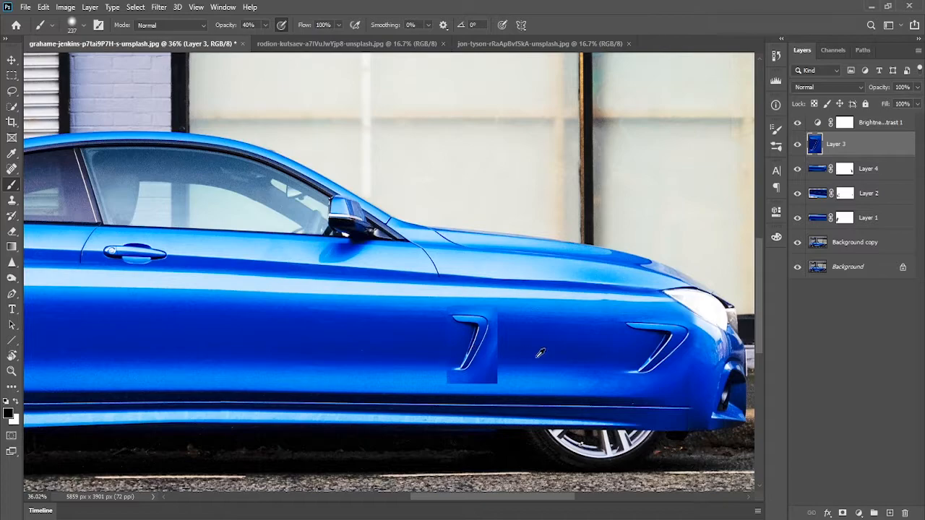
{"action": "key", "text": "ctrl+t"}
{"action": "left_click_drag", "start_coordinate": [485, 359], "coordinate": [612, 363]}
{"action": "scroll", "coordinate": [614, 347], "scroll_direction": "up", "scroll_amount": 3}
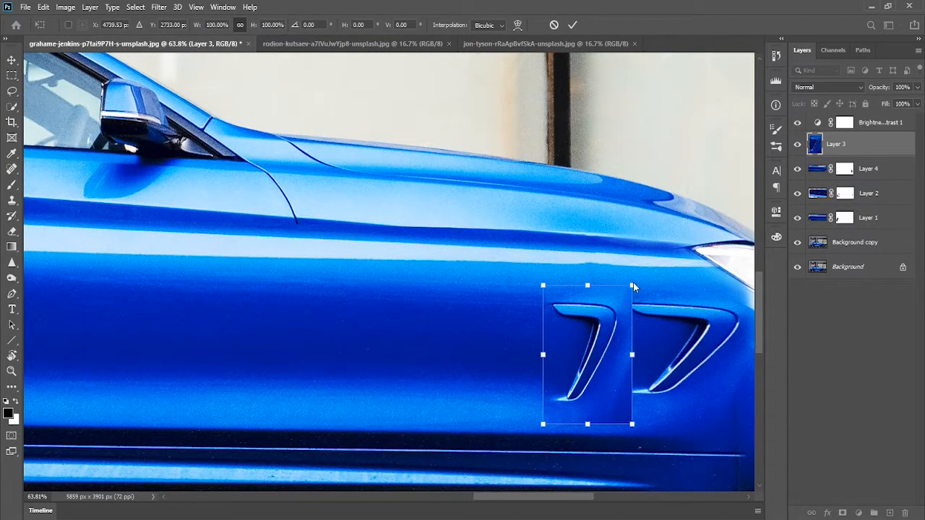
{"action": "left_click_drag", "start_coordinate": [633, 286], "coordinate": [609, 316]}
{"action": "left_click_drag", "start_coordinate": [599, 349], "coordinate": [599, 330]}
{"action": "mouse_move", "coordinate": [594, 375]}
{"action": "left_mouse_down"}
{"action": "mouse_move", "coordinate": [622, 345]}
{"action": "mouse_move", "coordinate": [590, 371]}
{"action": "mouse_move", "coordinate": [585, 362]}
{"action": "left_mouse_up"}
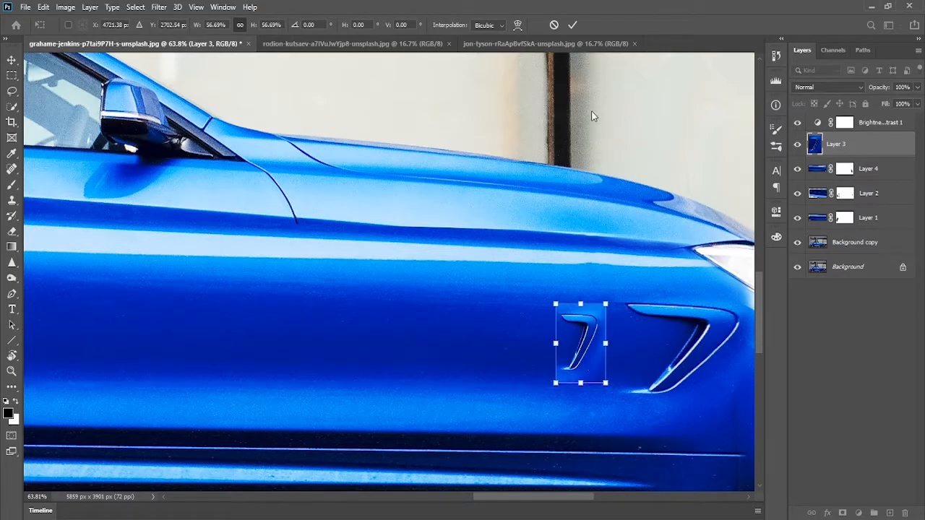
{"action": "left_click", "coordinate": [573, 27]}
Step: Add a mask to Layer 3 and fade the small vent patch's front edge with a 60 px black brush at 50% opacity
{"action": "left_click", "coordinate": [843, 514]}
{"action": "scroll", "coordinate": [585, 383], "scroll_direction": "up", "scroll_amount": 11}
{"action": "key", "text": "bracketleft"}
{"action": "key", "text": "bracketleft"}
{"action": "key", "text": "bracketleft"}
{"action": "key", "text": "bracketleft"}
{"action": "key", "text": "bracketleft"}
{"action": "key", "text": "bracketleft"}
{"action": "key", "text": "bracketleft"}
{"action": "key", "text": "bracketleft"}
{"action": "key", "text": "bracketleft"}
{"action": "left_click_drag", "start_coordinate": [663, 383], "coordinate": [665, 183]}
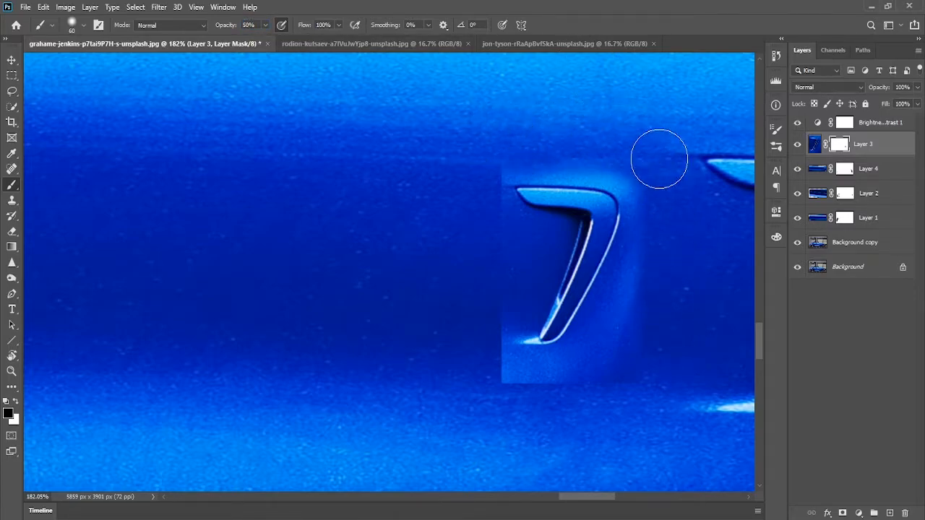
Step: Fade the small vent patch's rear and lower edges on Layer 3's mask with an 81 px brush
{"action": "scroll", "coordinate": [656, 326], "scroll_direction": "down", "scroll_amount": 2}
{"action": "left_click_drag", "start_coordinate": [511, 365], "coordinate": [485, 365]}
{"action": "key", "text": "bracketright"}
{"action": "key", "text": "bracketright"}
{"action": "mouse_move", "coordinate": [469, 157]}
{"action": "left_mouse_down"}
{"action": "mouse_move", "coordinate": [470, 236]}
{"action": "mouse_move", "coordinate": [487, 215]}
{"action": "mouse_move", "coordinate": [473, 354]}
{"action": "left_mouse_up"}
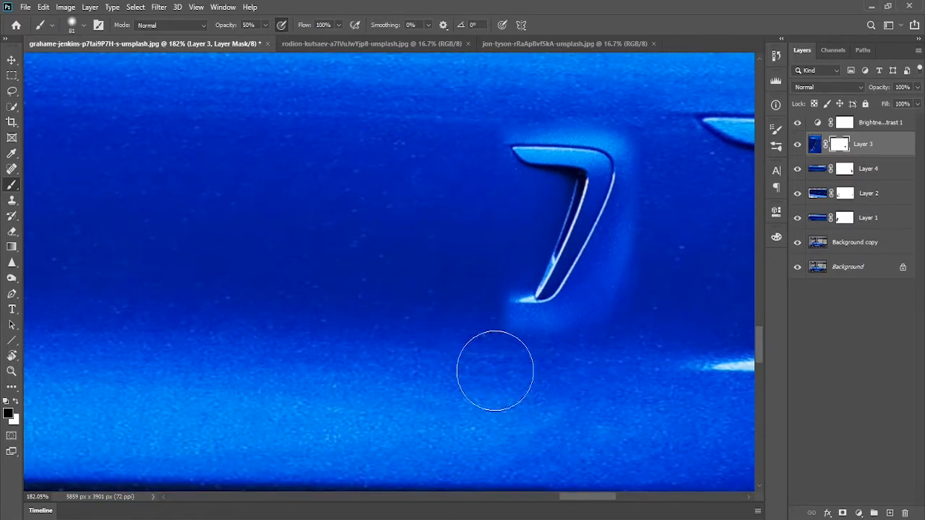
Step: Warp the small vent on Layer 3 by bulging its upper front side forward to match the larger vent's shape
{"action": "scroll", "coordinate": [650, 368], "scroll_direction": "down", "scroll_amount": 7}
{"action": "left_click_drag", "start_coordinate": [702, 384], "coordinate": [538, 371]}
{"action": "key", "text": "ctrl+t"}
{"action": "right_click", "coordinate": [469, 292]}
{"action": "left_click", "coordinate": [495, 370]}
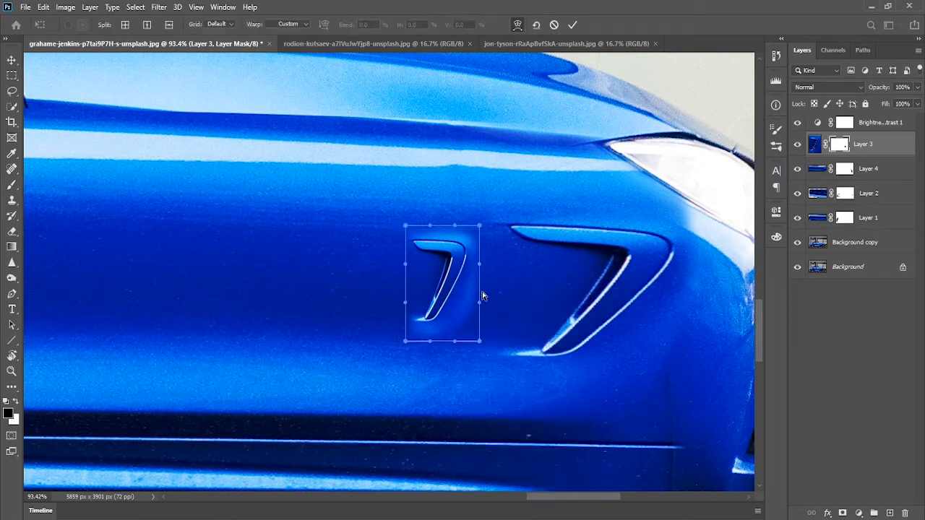
{"action": "left_click_drag", "start_coordinate": [481, 282], "coordinate": [508, 260]}
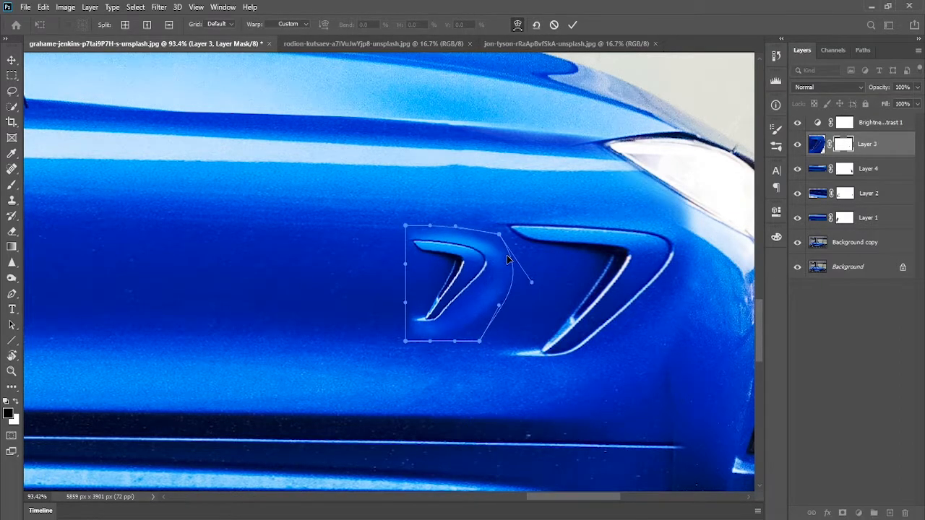
{"action": "key", "text": "Return"}
{"action": "key", "text": "b"}
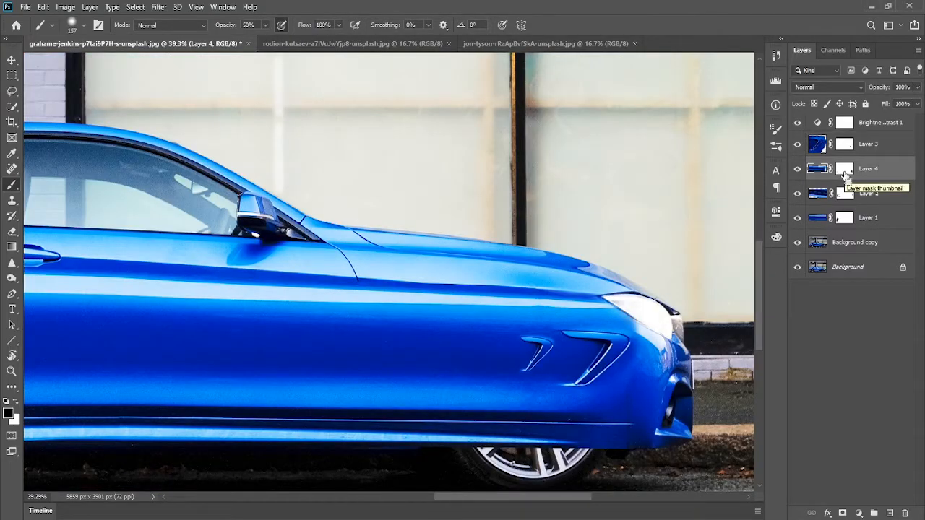
Step: Soften the panel's blend behind the headlight on Layer 4's mask with a 125 px black brush at 10% opacity
{"action": "key", "text": "ctrl+0"}
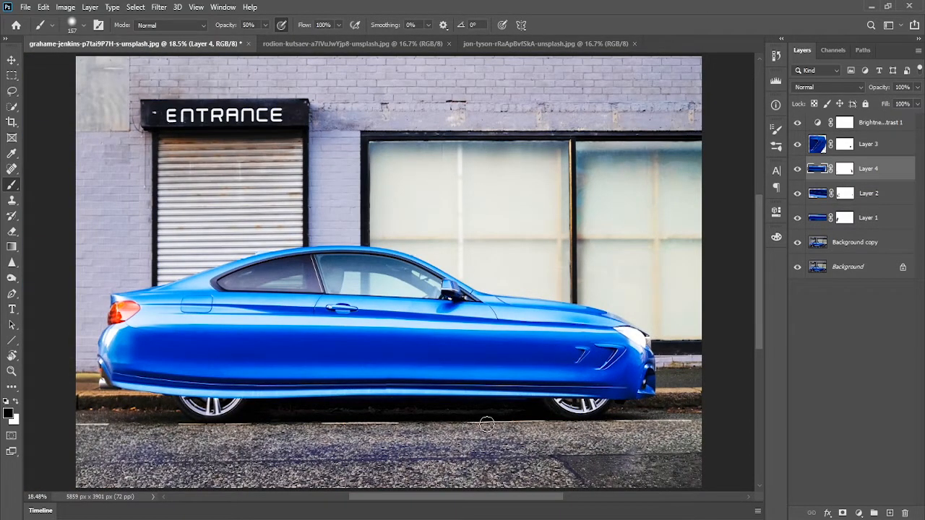
{"action": "scroll", "coordinate": [578, 326], "scroll_direction": "up", "scroll_amount": 11}
{"action": "left_click_drag", "start_coordinate": [663, 365], "coordinate": [578, 349]}
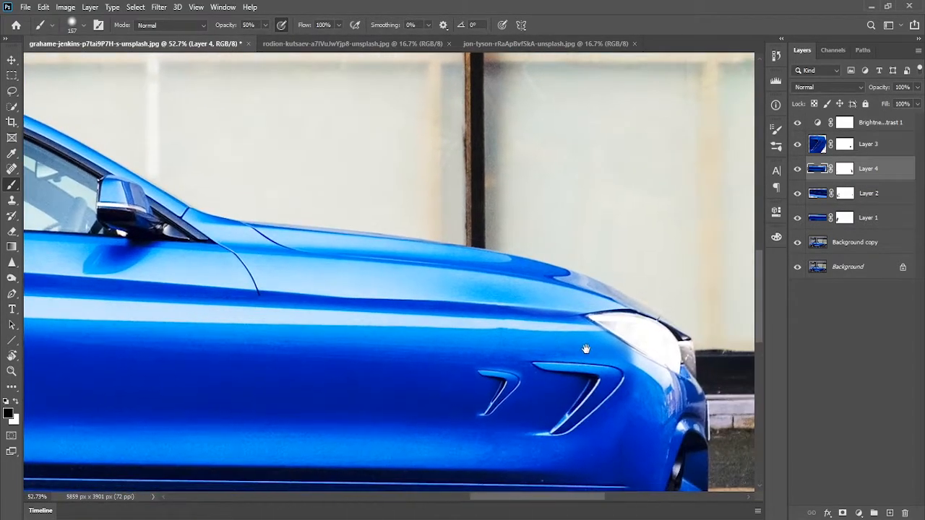
{"action": "left_click", "coordinate": [843, 173]}
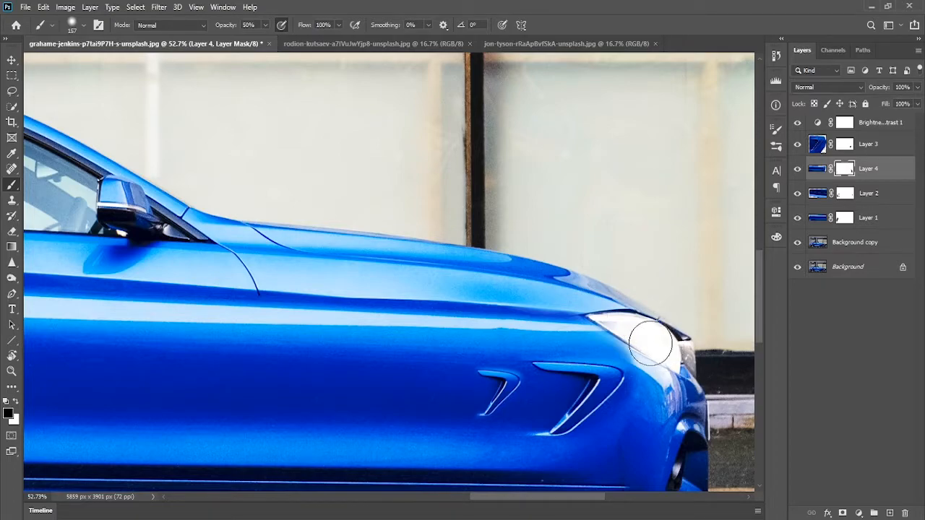
{"action": "key", "text": "bracketleft"}
{"action": "key", "text": "bracketleft"}
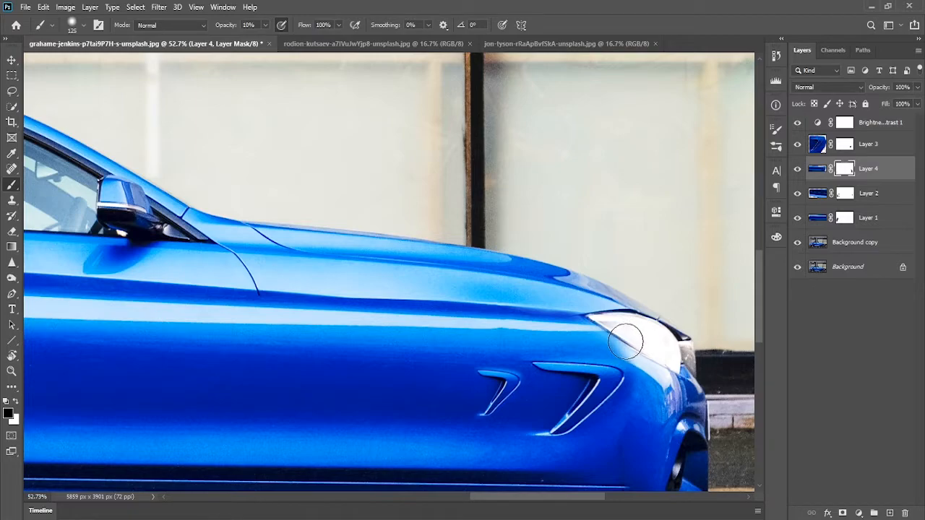
{"action": "mouse_move", "coordinate": [606, 332]}
{"action": "left_mouse_down"}
{"action": "mouse_move", "coordinate": [591, 326]}
{"action": "mouse_move", "coordinate": [627, 329]}
{"action": "mouse_move", "coordinate": [578, 307]}
{"action": "mouse_move", "coordinate": [644, 333]}
{"action": "mouse_move", "coordinate": [685, 392]}
{"action": "mouse_move", "coordinate": [675, 402]}
{"action": "mouse_move", "coordinate": [661, 365]}
{"action": "mouse_move", "coordinate": [569, 317]}
{"action": "left_mouse_up"}
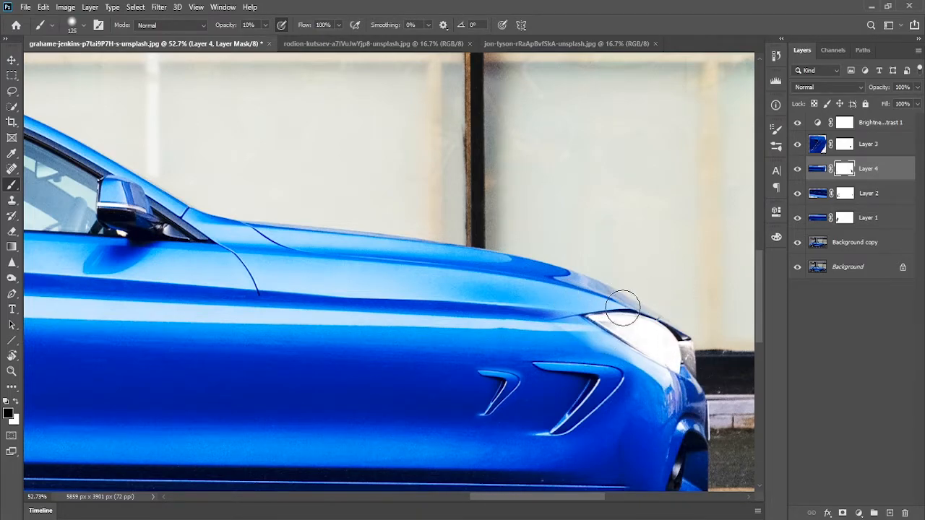
{"action": "key", "text": "ctrl+0"}
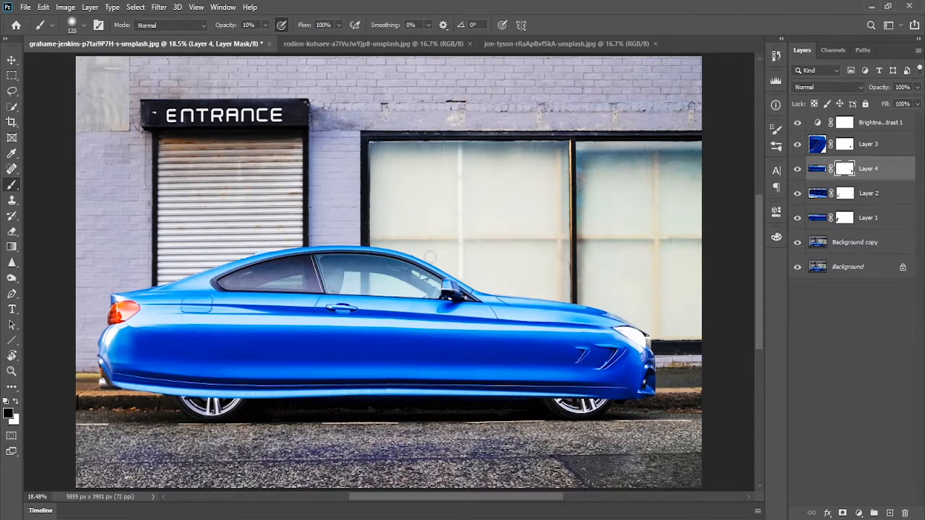
Step: Add a new layer above Layer 3 and stamp the visible layers into it with Brightness/Contrast 1 temporarily hidden
{"action": "left_click", "coordinate": [817, 144]}
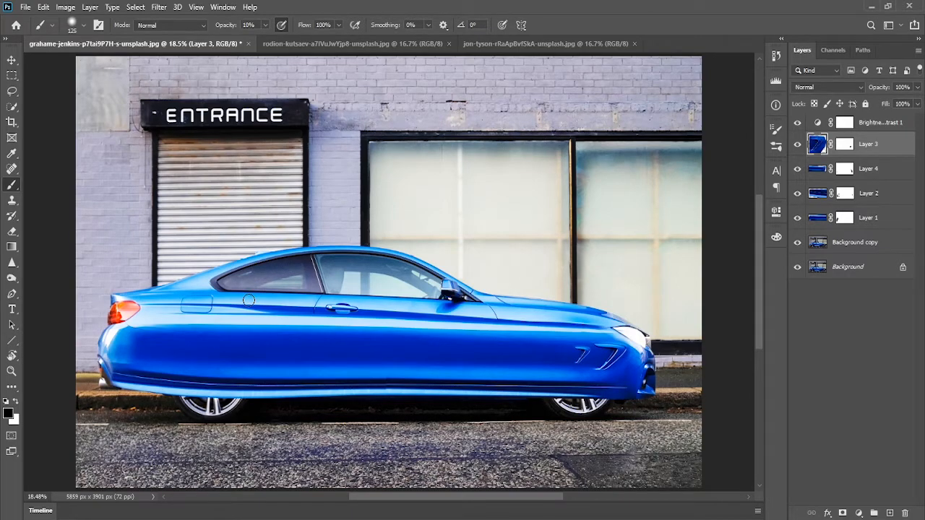
{"action": "left_click", "coordinate": [890, 512]}
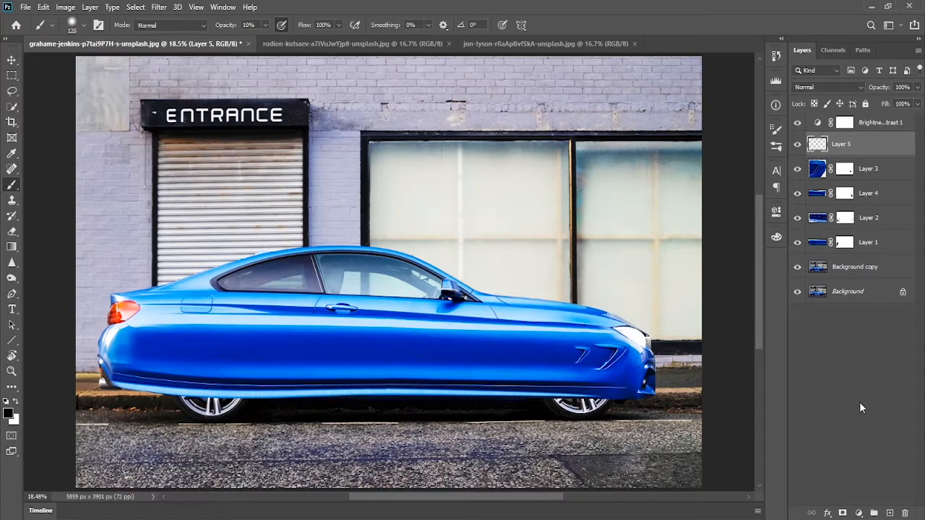
{"action": "key", "text": "ctrl+alt+shift+e"}
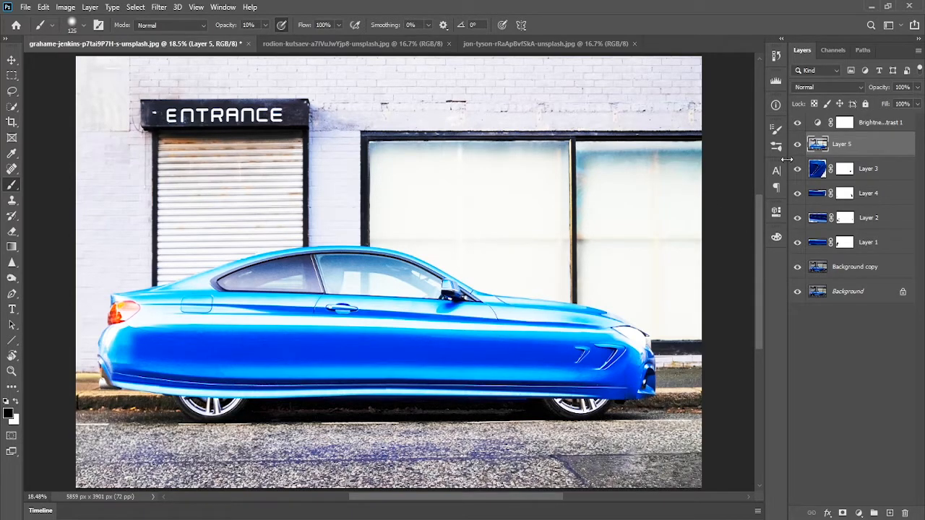
{"action": "key", "text": "ctrl+z"}
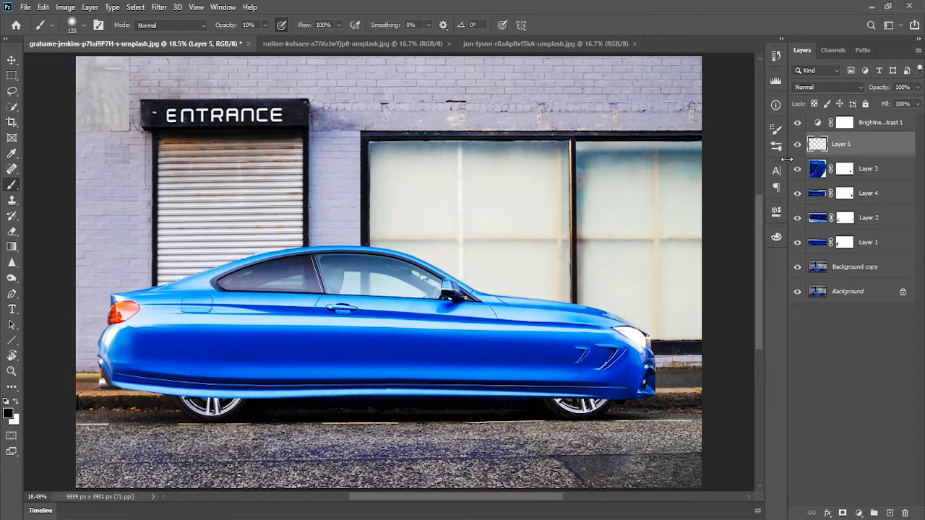
{"action": "left_click", "coordinate": [797, 122]}
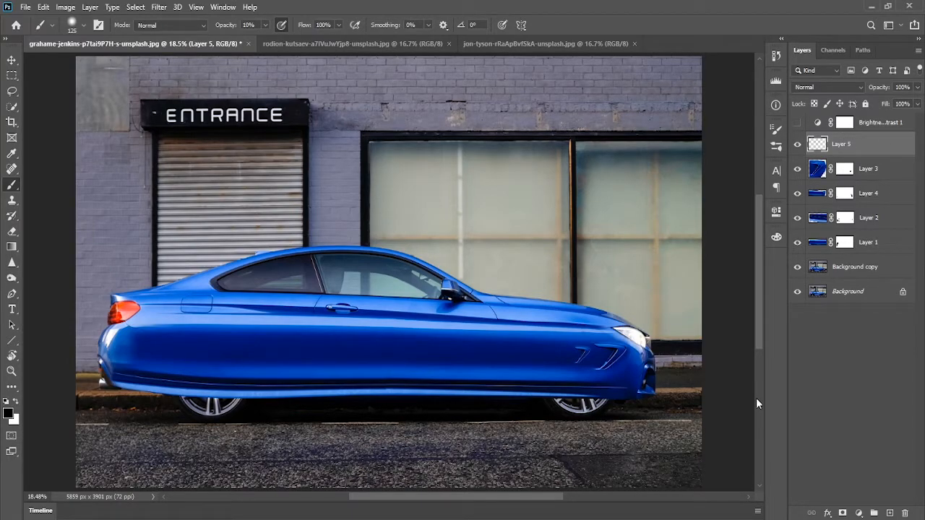
{"action": "key", "text": "ctrl+shift+alt+e"}
{"action": "left_click", "coordinate": [797, 123]}
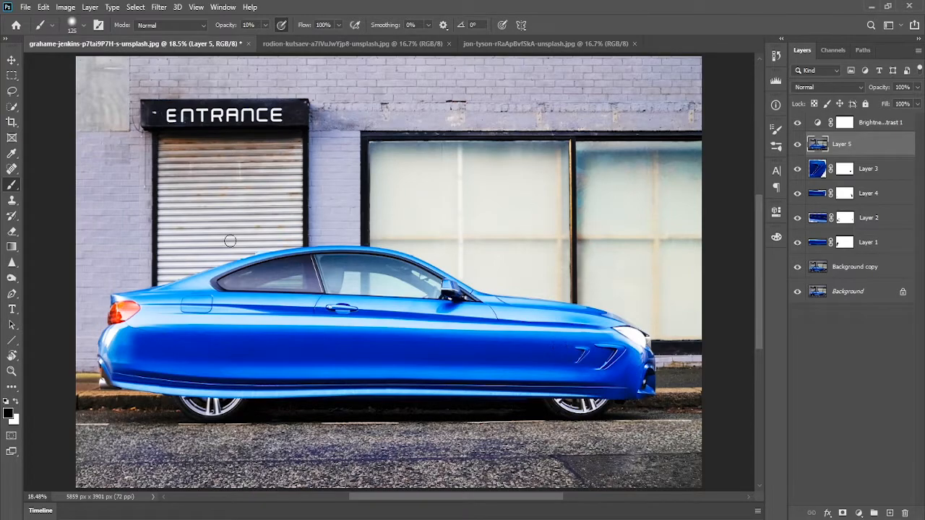
Step: Start a Pen tool path at the trunk's rear tip and curve it along the trunk's upper edge
{"action": "key", "text": "p"}
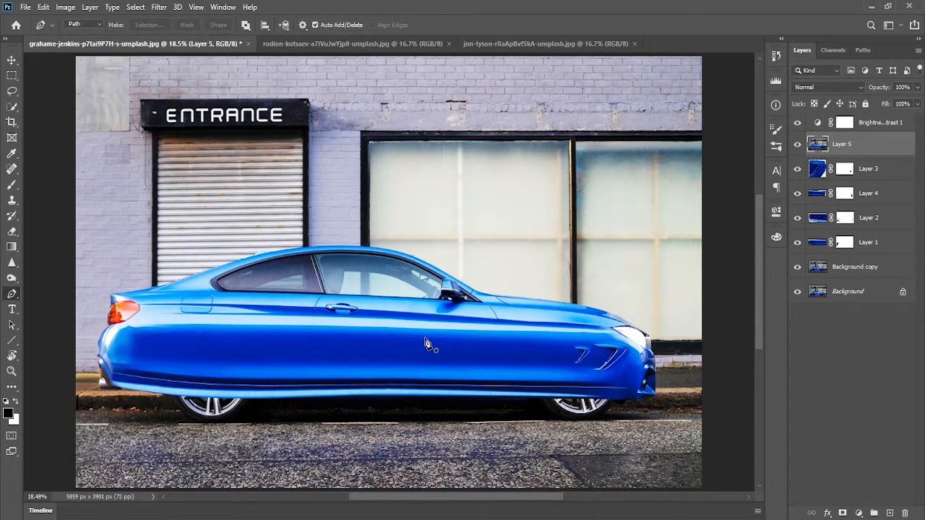
{"action": "scroll", "coordinate": [425, 386], "scroll_direction": "up", "scroll_amount": 3}
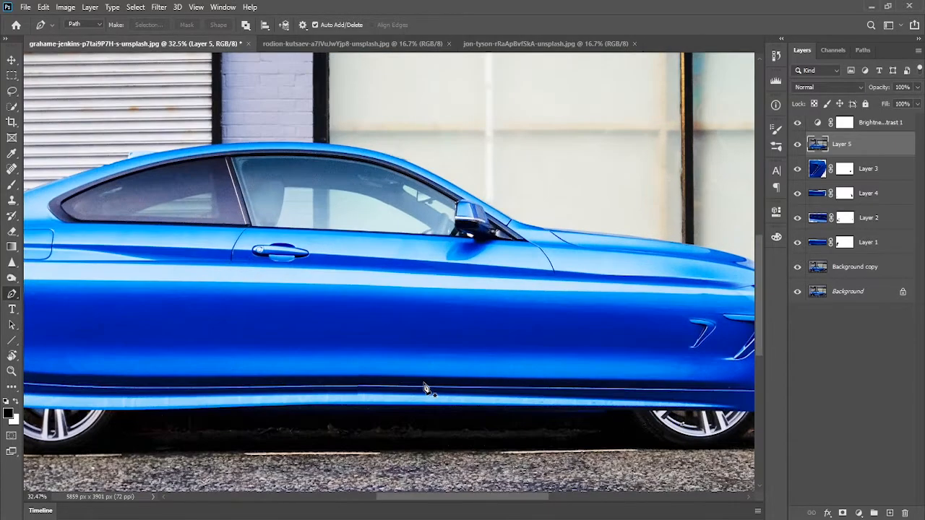
{"action": "left_click_drag", "start_coordinate": [343, 279], "coordinate": [498, 339]}
{"action": "left_click_drag", "start_coordinate": [310, 259], "coordinate": [390, 343]}
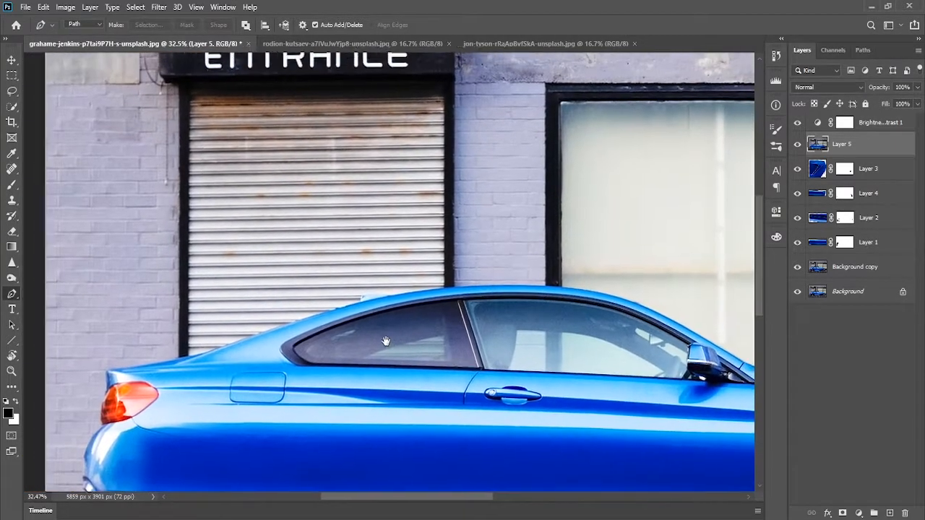
{"action": "scroll", "coordinate": [390, 343], "scroll_direction": "up", "scroll_amount": 5}
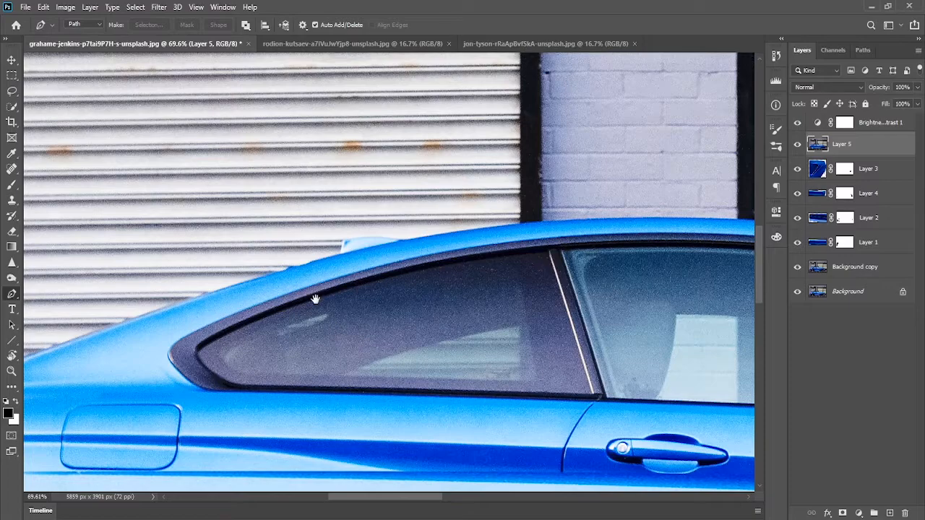
{"action": "left_click_drag", "start_coordinate": [316, 299], "coordinate": [450, 274]}
{"action": "left_click_drag", "start_coordinate": [295, 354], "coordinate": [460, 299]}
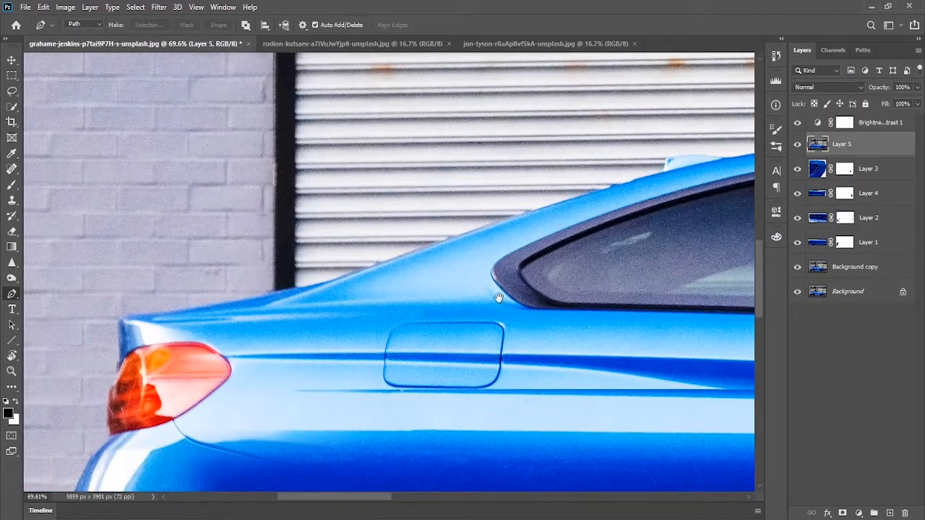
{"action": "scroll", "coordinate": [191, 289], "scroll_direction": "up", "scroll_amount": 5}
{"action": "left_click", "coordinate": [79, 338]}
{"action": "left_click_drag", "start_coordinate": [513, 253], "coordinate": [303, 303]}
{"action": "left_click_drag", "start_coordinate": [303, 290], "coordinate": [528, 220]}
{"action": "left_click", "coordinate": [303, 291], "text": "alt"}
Step: Continue the path up the sloping rear roofline with additional corner and curve anchors
{"action": "left_click_drag", "start_coordinate": [614, 217], "coordinate": [393, 268]}
{"action": "left_click", "coordinate": [432, 225]}
{"action": "left_click_drag", "start_coordinate": [527, 204], "coordinate": [426, 252]}
{"action": "left_click", "coordinate": [417, 252]}
{"action": "left_click", "coordinate": [421, 224]}
{"action": "scroll", "coordinate": [441, 230], "scroll_direction": "up", "scroll_amount": 5}
{"action": "left_click_drag", "start_coordinate": [568, 220], "coordinate": [626, 232]}
{"action": "left_click_drag", "start_coordinate": [614, 230], "coordinate": [289, 258]}
{"action": "left_click", "coordinate": [244, 252], "text": "alt"}
Step: Extend the path across the top of the roof, undoing the last anchor and redrawing the curve
{"action": "left_click_drag", "start_coordinate": [578, 235], "coordinate": [331, 242]}
{"action": "left_click_drag", "start_coordinate": [490, 205], "coordinate": [570, 207]}
{"action": "left_click_drag", "start_coordinate": [412, 232], "coordinate": [597, 215]}
{"action": "left_click_drag", "start_coordinate": [687, 217], "coordinate": [408, 223]}
{"action": "left_click_drag", "start_coordinate": [548, 205], "coordinate": [719, 237]}
{"action": "left_click", "coordinate": [549, 205], "text": "alt"}
{"action": "key", "text": "ctrl+z"}
{"action": "key", "text": "ctrl+z"}
{"action": "left_click_drag", "start_coordinate": [463, 211], "coordinate": [530, 214]}
{"action": "left_click_drag", "start_coordinate": [432, 195], "coordinate": [484, 211]}
{"action": "left_click", "coordinate": [432, 195], "text": "alt"}
Step: Continue the path from the front of the roof down the windshield slope with curved anchors trimmed to corner points
{"action": "left_click_drag", "start_coordinate": [679, 246], "coordinate": [388, 204]}
{"action": "left_click_drag", "start_coordinate": [547, 213], "coordinate": [735, 263]}
{"action": "left_click", "coordinate": [547, 212], "text": "alt"}
{"action": "left_click_drag", "start_coordinate": [636, 277], "coordinate": [289, 172]}
{"action": "left_click_drag", "start_coordinate": [619, 298], "coordinate": [364, 298]}
{"action": "left_click", "coordinate": [486, 296], "text": "alt"}
{"action": "left_click", "coordinate": [303, 255]}
{"action": "left_click_drag", "start_coordinate": [483, 307], "coordinate": [614, 334]}
{"action": "left_click", "coordinate": [482, 306], "text": "alt"}
Step: Extend the path along the hood's upper edge toward the headlight, curving it to follow the bodywork
{"action": "scroll", "coordinate": [498, 311], "scroll_direction": "down", "scroll_amount": 3}
{"action": "left_click_drag", "start_coordinate": [733, 352], "coordinate": [503, 302]}
{"action": "left_click", "coordinate": [500, 277]}
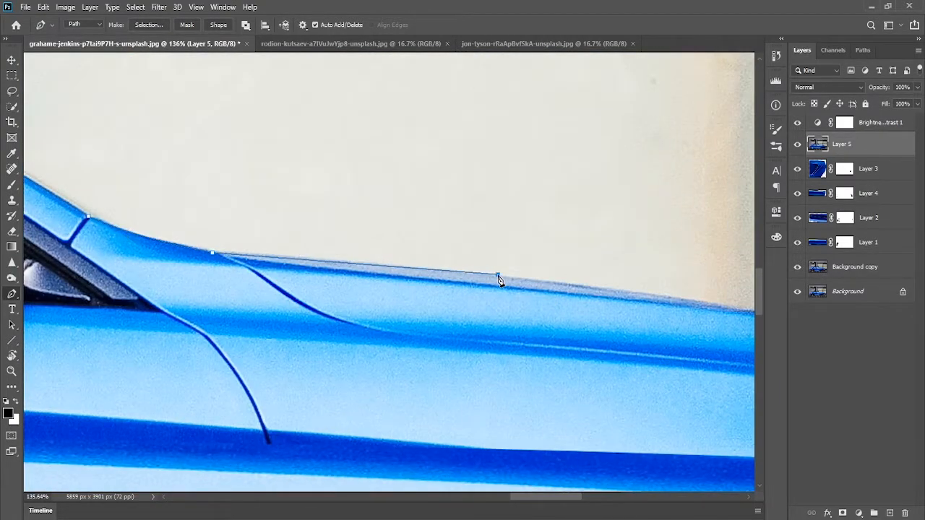
{"action": "left_click_drag", "start_coordinate": [697, 328], "coordinate": [399, 277]}
{"action": "left_click_drag", "start_coordinate": [589, 286], "coordinate": [625, 301]}
{"action": "left_click_drag", "start_coordinate": [715, 354], "coordinate": [329, 254]}
{"action": "left_click_drag", "start_coordinate": [545, 310], "coordinate": [675, 400]}
{"action": "left_click", "coordinate": [546, 310], "text": "alt"}
{"action": "scroll", "coordinate": [547, 311], "scroll_direction": "down", "scroll_amount": 4}
Step: Trace the path around the headlight's front edge and down the nose of the front bumper
{"action": "left_click_drag", "start_coordinate": [620, 364], "coordinate": [508, 268]}
{"action": "scroll", "coordinate": [504, 266], "scroll_direction": "up", "scroll_amount": 5}
{"action": "left_click", "coordinate": [532, 278]}
{"action": "left_click_drag", "start_coordinate": [548, 399], "coordinate": [541, 450]}
{"action": "left_click", "coordinate": [548, 399], "text": "alt"}
{"action": "left_click_drag", "start_coordinate": [582, 381], "coordinate": [624, 213]}
{"action": "left_click_drag", "start_coordinate": [620, 288], "coordinate": [622, 300]}
{"action": "left_click", "coordinate": [620, 288], "text": "alt"}
{"action": "left_click_drag", "start_coordinate": [632, 366], "coordinate": [623, 211]}
{"action": "left_click", "coordinate": [617, 246]}
{"action": "left_click_drag", "start_coordinate": [623, 315], "coordinate": [615, 182]}
Step: Trace the front bumper's lower corner and start along the underside, undoing the last misplaced anchor
{"action": "left_click", "coordinate": [608, 295]}
{"action": "left_click", "coordinate": [599, 309]}
{"action": "left_click", "coordinate": [465, 333]}
{"action": "left_click", "coordinate": [376, 336]}
{"action": "left_click_drag", "start_coordinate": [398, 310], "coordinate": [687, 204]}
{"action": "left_click", "coordinate": [396, 240]}
{"action": "key", "text": "ctrl+z"}
Step: Extend the path rearward along the lower edge of the side sill with long, shallow curves
{"action": "scroll", "coordinate": [397, 240], "scroll_direction": "down", "scroll_amount": 9}
{"action": "left_click_drag", "start_coordinate": [59, 230], "coordinate": [542, 212]}
{"action": "left_click", "coordinate": [282, 209]}
{"action": "left_click_drag", "start_coordinate": [283, 210], "coordinate": [700, 210]}
{"action": "left_click_drag", "start_coordinate": [378, 215], "coordinate": [285, 223]}
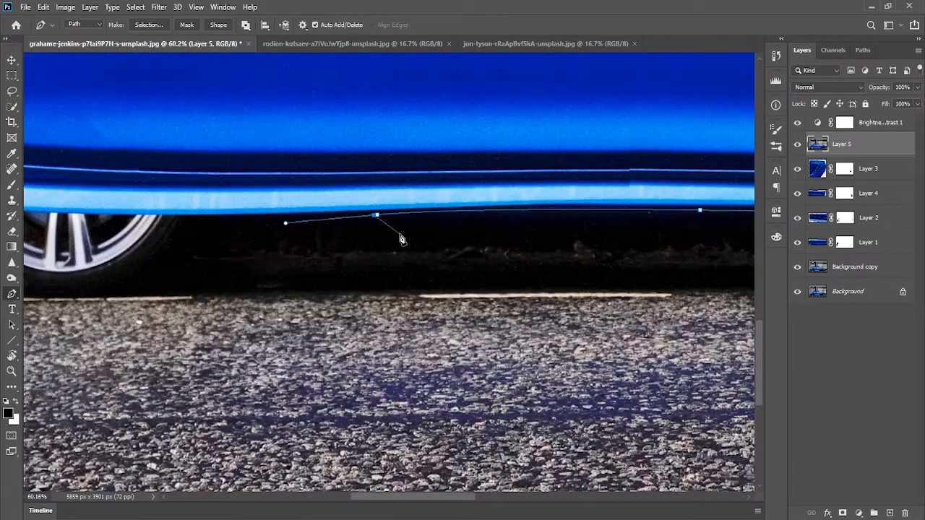
{"action": "left_click_drag", "start_coordinate": [402, 242], "coordinate": [622, 215]}
Step: Continue the path along the rear part of the sill and beneath the rear bumper
{"action": "left_click", "coordinate": [239, 186]}
{"action": "left_click_drag", "start_coordinate": [241, 191], "coordinate": [535, 281]}
{"action": "left_click_drag", "start_coordinate": [289, 247], "coordinate": [264, 242]}
{"action": "left_click_drag", "start_coordinate": [370, 269], "coordinate": [578, 295]}
{"action": "scroll", "coordinate": [506, 275], "scroll_direction": "up", "scroll_amount": 6}
{"action": "left_click", "coordinate": [495, 268], "text": "alt"}
{"action": "left_click", "coordinate": [360, 268]}
Step: Trace the path around the exhaust tip and up the lower part of the rear bumper
{"action": "left_click", "coordinate": [362, 214]}
{"action": "left_click_drag", "start_coordinate": [370, 206], "coordinate": [500, 269]}
{"action": "left_click", "coordinate": [480, 181]}
{"action": "left_click_drag", "start_coordinate": [479, 129], "coordinate": [486, 289]}
{"action": "left_click", "coordinate": [486, 237]}
{"action": "left_click_drag", "start_coordinate": [496, 215], "coordinate": [460, 341]}
{"action": "left_click_drag", "start_coordinate": [481, 289], "coordinate": [494, 279]}
{"action": "left_click", "coordinate": [508, 257]}
Step: Trace the path up past the taillight and close it at the trunk's rear tip
{"action": "left_click_drag", "start_coordinate": [509, 179], "coordinate": [519, 163]}
{"action": "left_click", "coordinate": [521, 168]}
{"action": "left_click", "coordinate": [522, 153]}
{"action": "left_click_drag", "start_coordinate": [521, 130], "coordinate": [509, 272]}
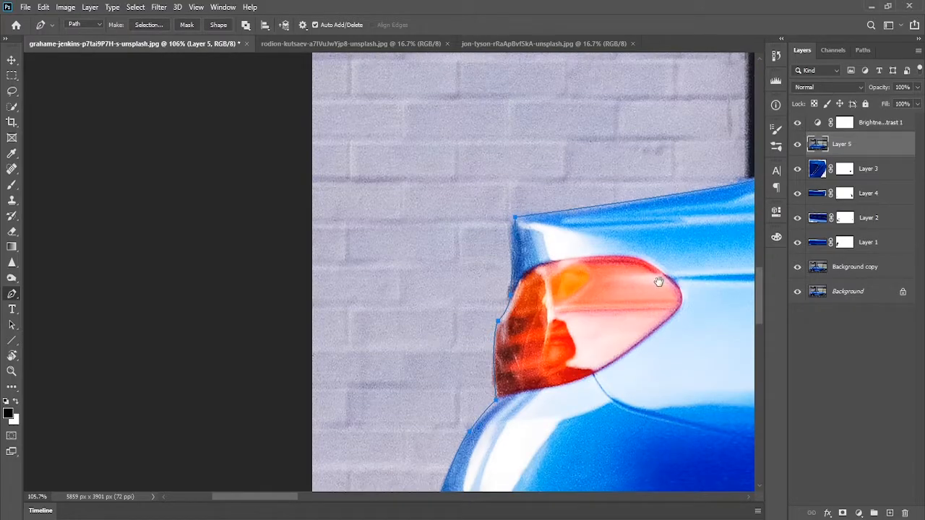
{"action": "left_click_drag", "start_coordinate": [657, 281], "coordinate": [560, 179]}
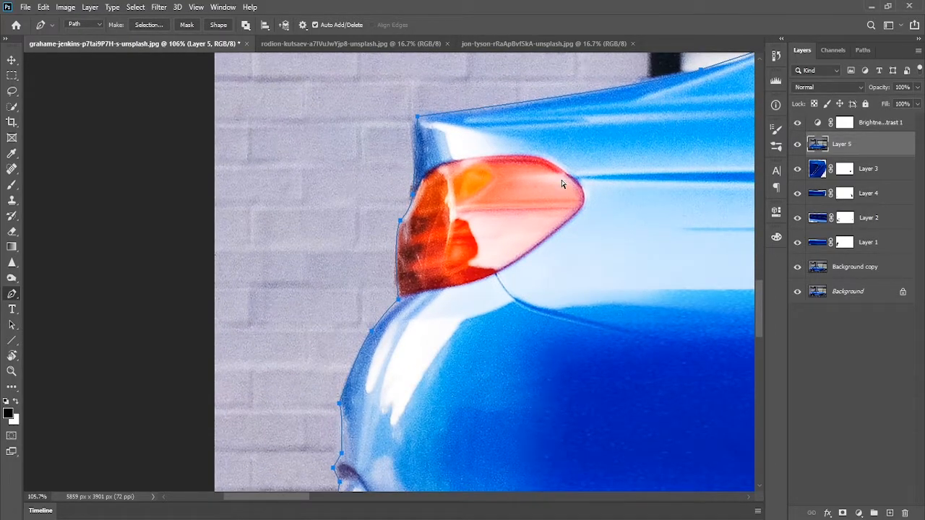
{"action": "left_click", "coordinate": [407, 114]}
{"action": "left_click", "coordinate": [413, 129], "text": "alt"}
{"action": "left_click", "coordinate": [418, 116]}
Step: Convert the closed car path into a new selection and copy the selected car onto its own layer
{"action": "key", "text": "ctrl+0"}
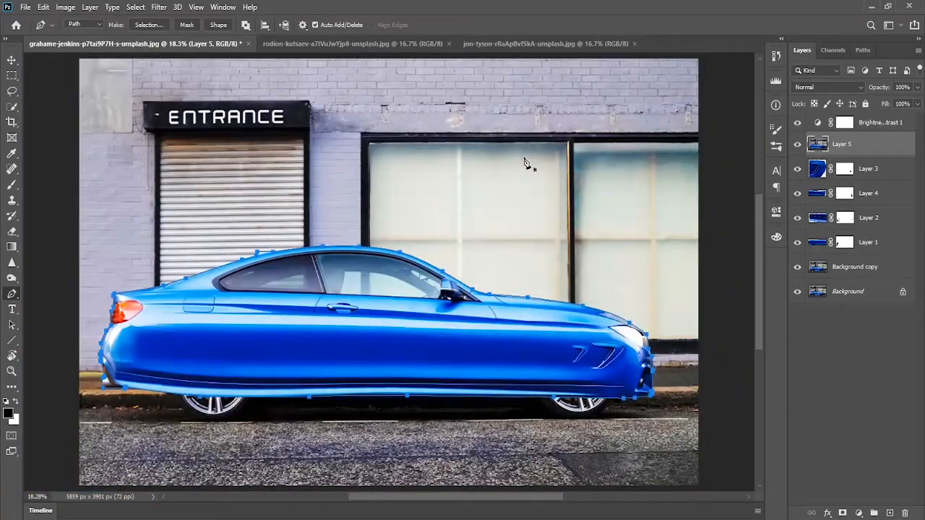
{"action": "right_click", "coordinate": [394, 293]}
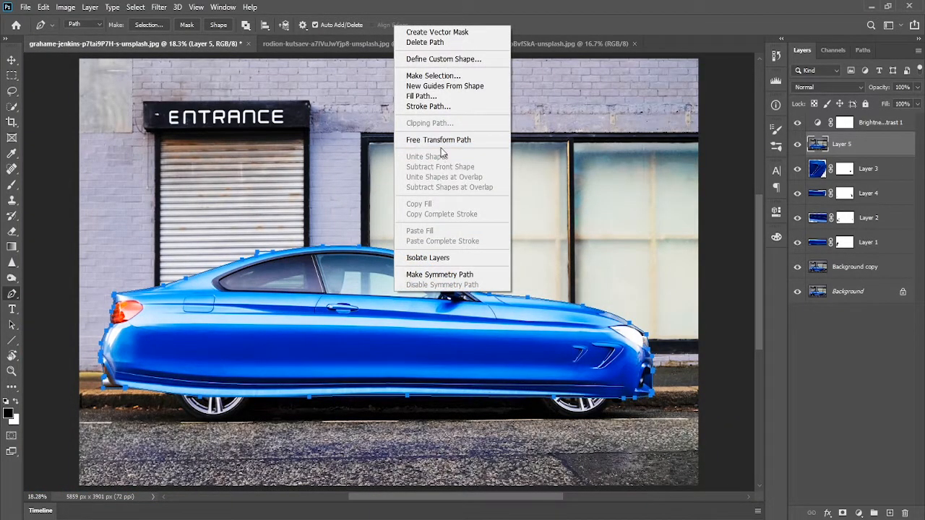
{"action": "left_click", "coordinate": [433, 75]}
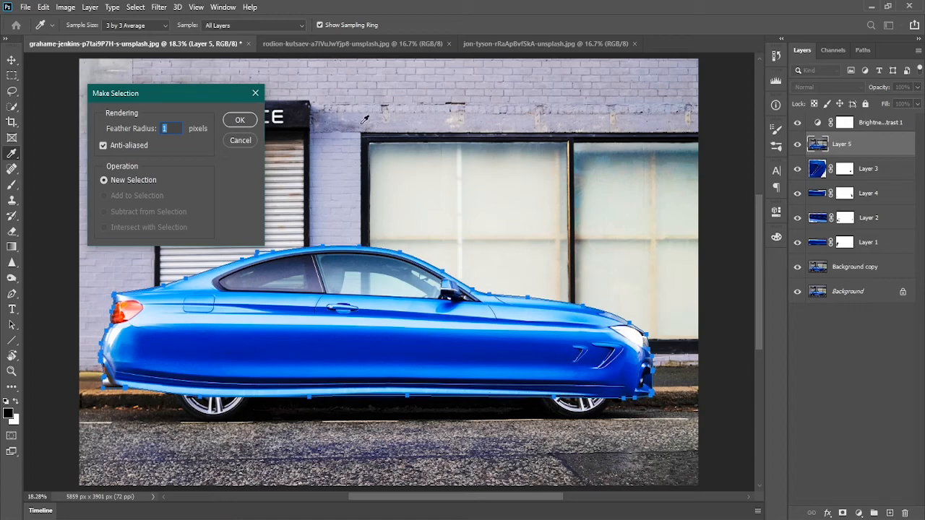
{"action": "left_click", "coordinate": [243, 122]}
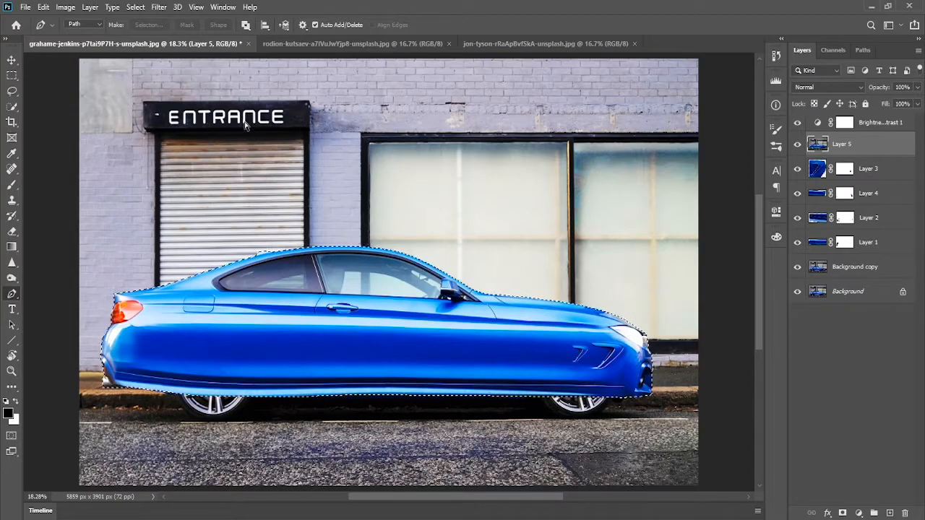
{"action": "key", "text": "ctrl+j"}
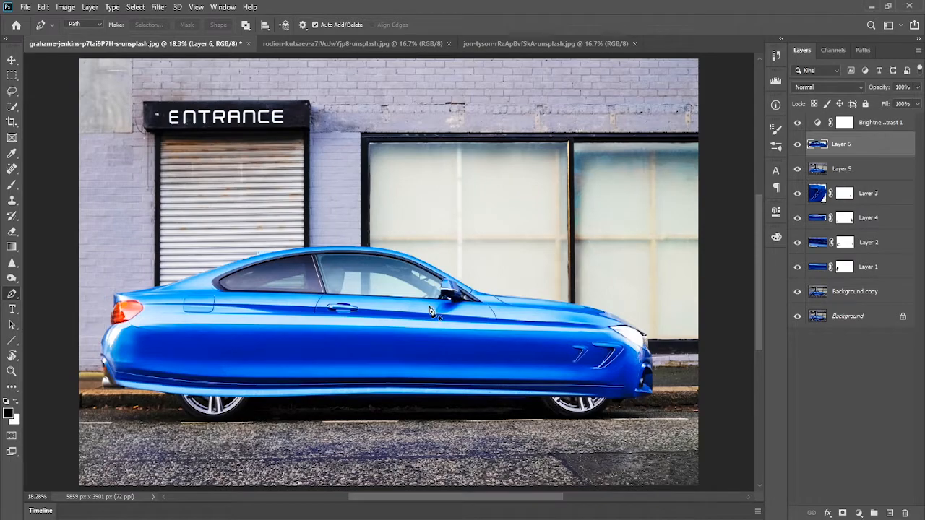
Step: Add a new layer above Layer 5 and fill it with red ff1212 as the background color
{"action": "left_click", "coordinate": [867, 171]}
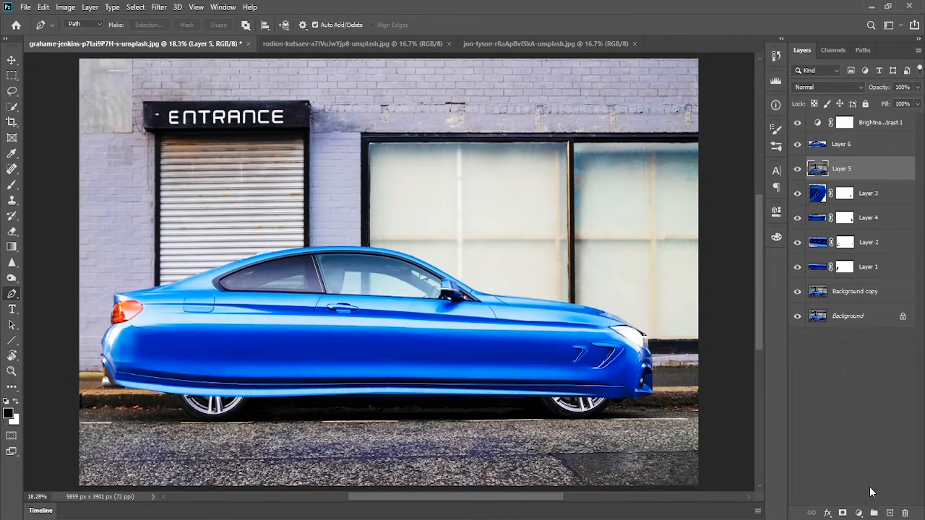
{"action": "left_click", "coordinate": [889, 513]}
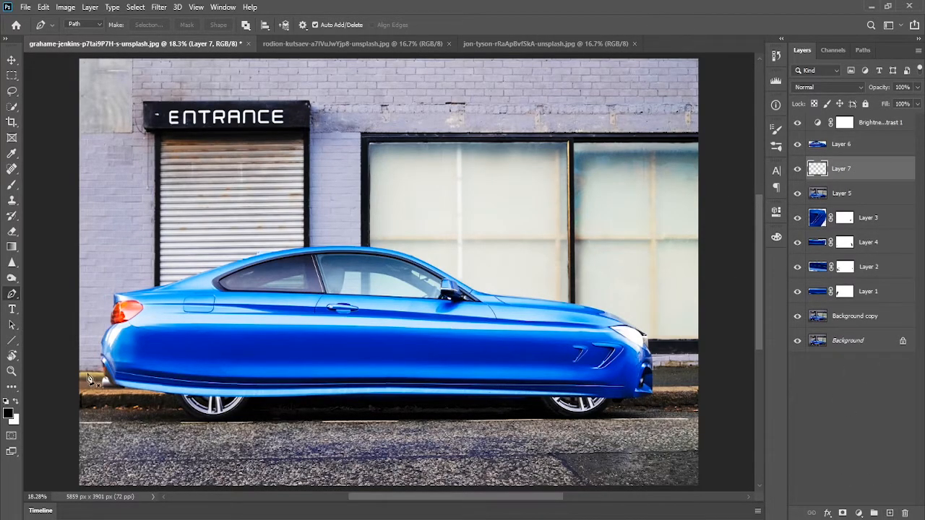
{"action": "left_click", "coordinate": [16, 419]}
{"action": "left_click", "coordinate": [612, 161]}
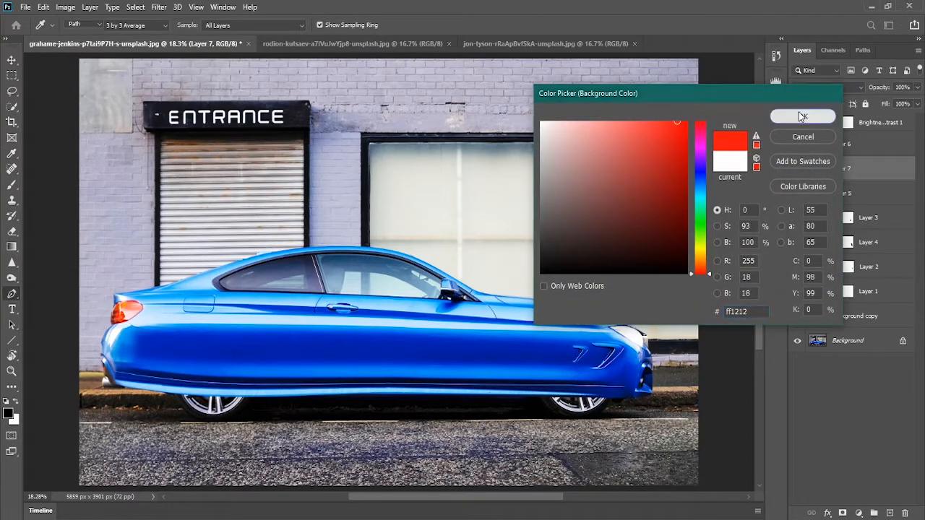
{"action": "left_click", "coordinate": [795, 116]}
{"action": "key", "text": "p"}
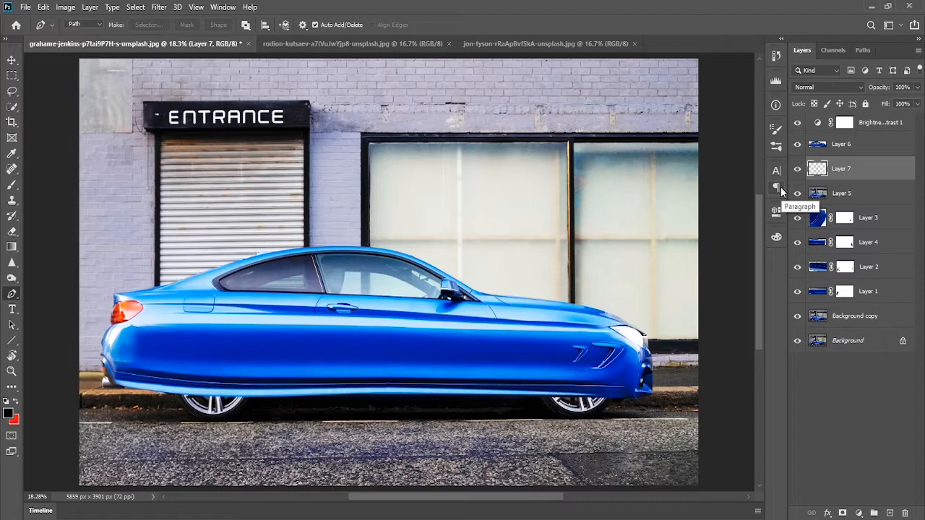
{"action": "key", "text": "ctrl+BackSpace"}
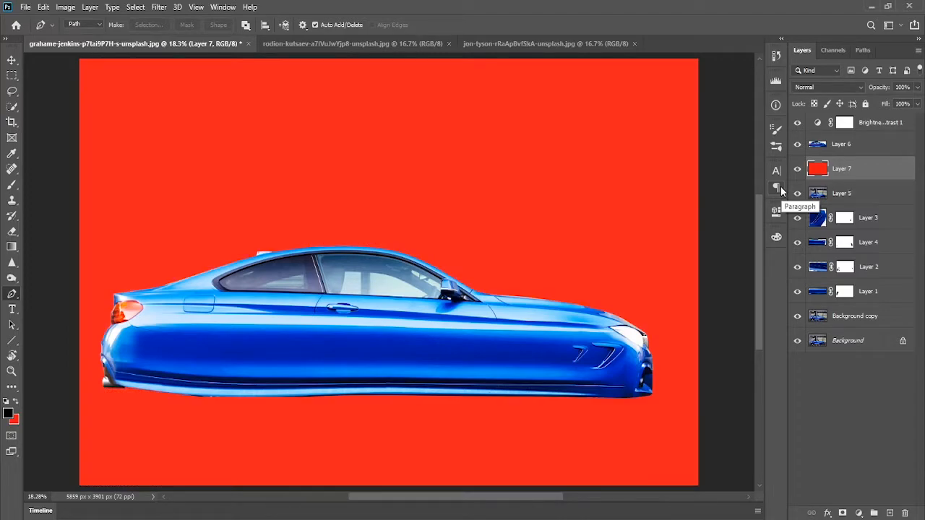
Step: Compare the car cutout on red with the field-and-tree photo in the rodion-kutsaev document
{"action": "mouse_move", "coordinate": [477, 361]}
{"action": "left_mouse_down"}
{"action": "mouse_move", "coordinate": [471, 270]}
{"action": "mouse_move", "coordinate": [446, 347]}
{"action": "mouse_move", "coordinate": [477, 365]}
{"action": "left_mouse_up"}
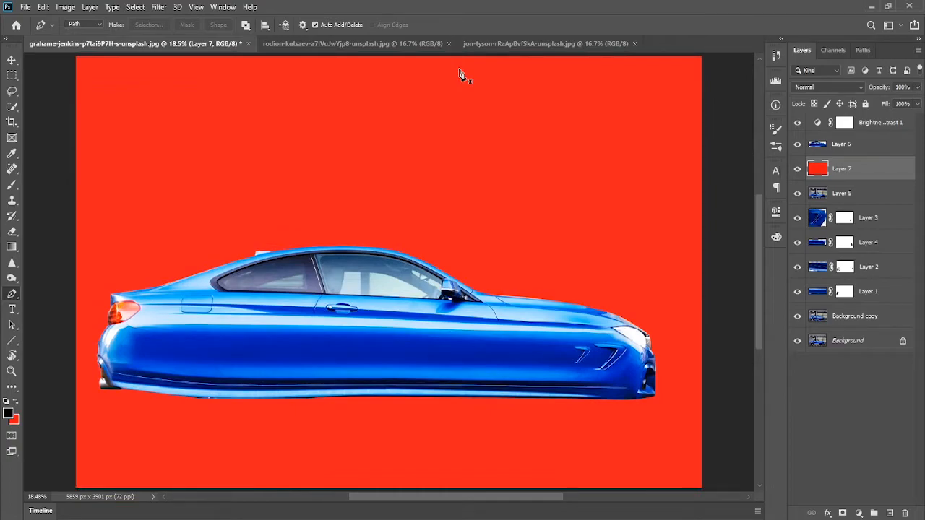
{"action": "left_click", "coordinate": [368, 44]}
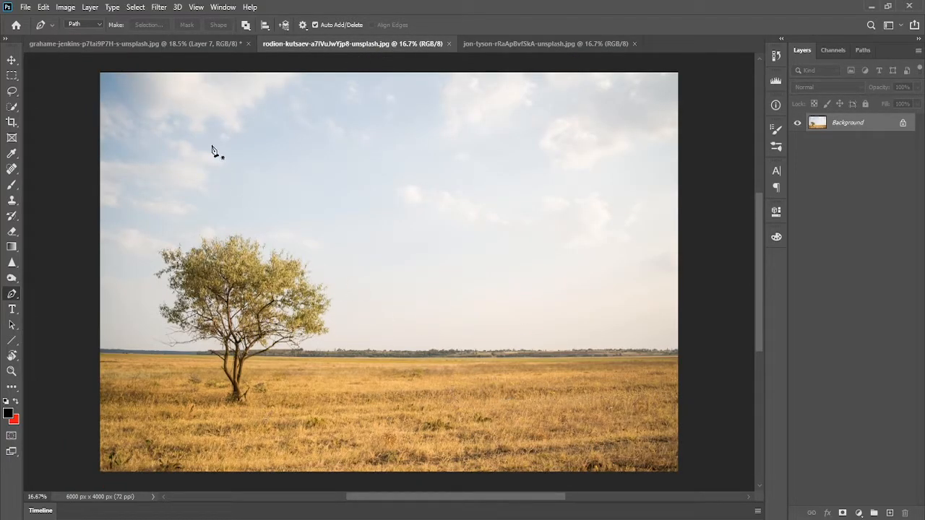
{"action": "left_click", "coordinate": [137, 44]}
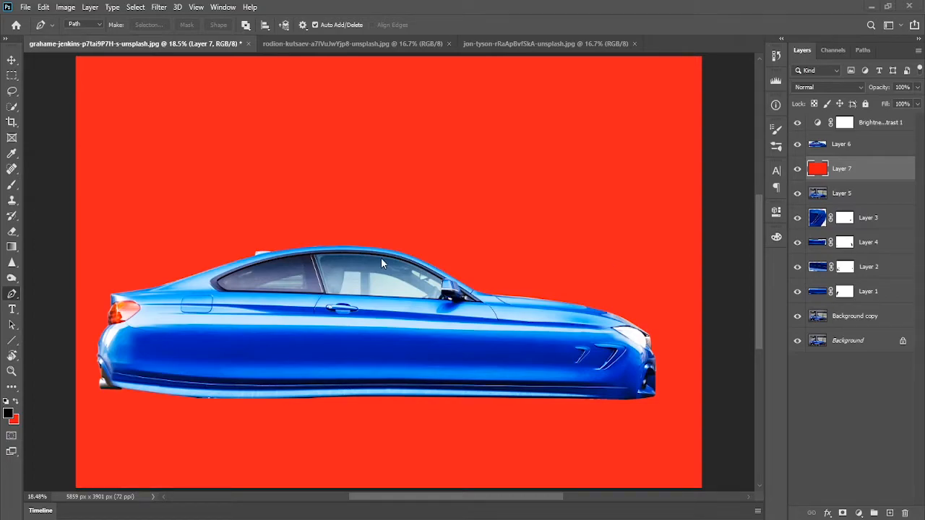
{"action": "left_click", "coordinate": [354, 47]}
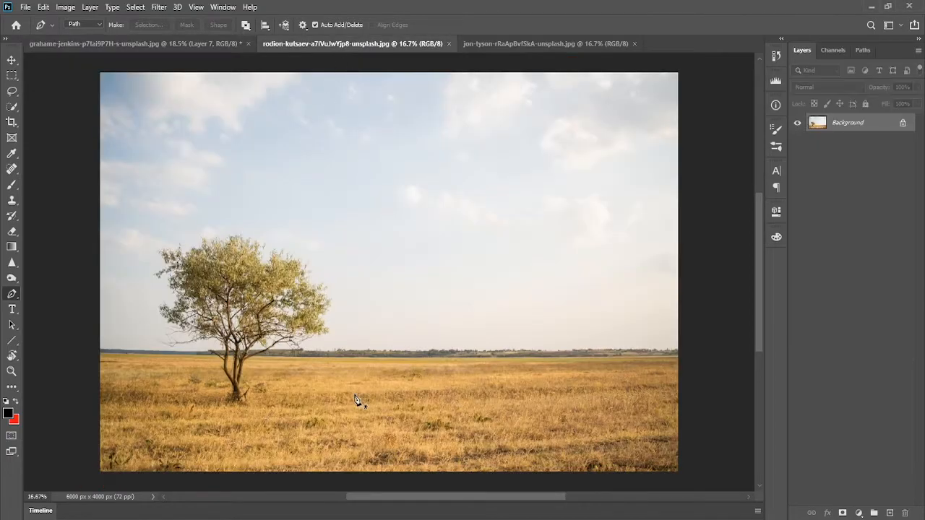
{"action": "left_click", "coordinate": [171, 46]}
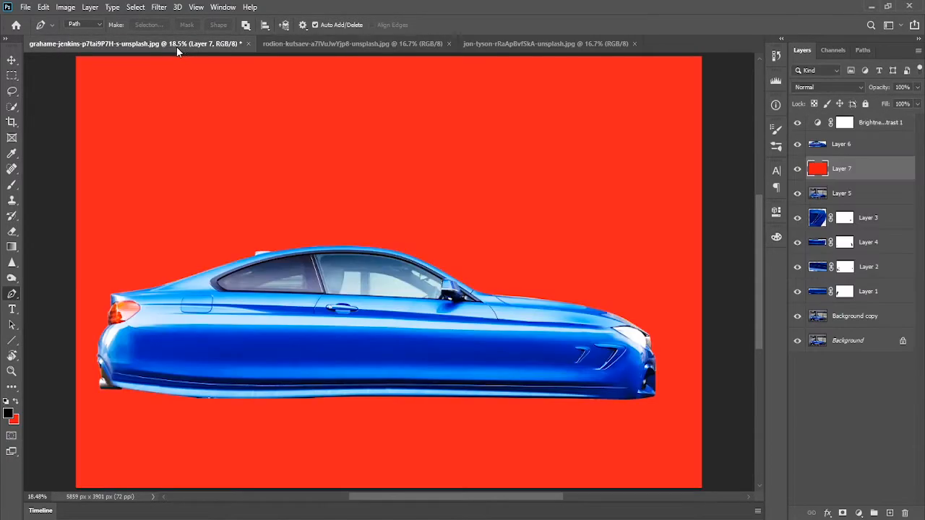
Step: Shift the red fill on Layer 7 slightly within the canvas
{"action": "key", "text": "b"}
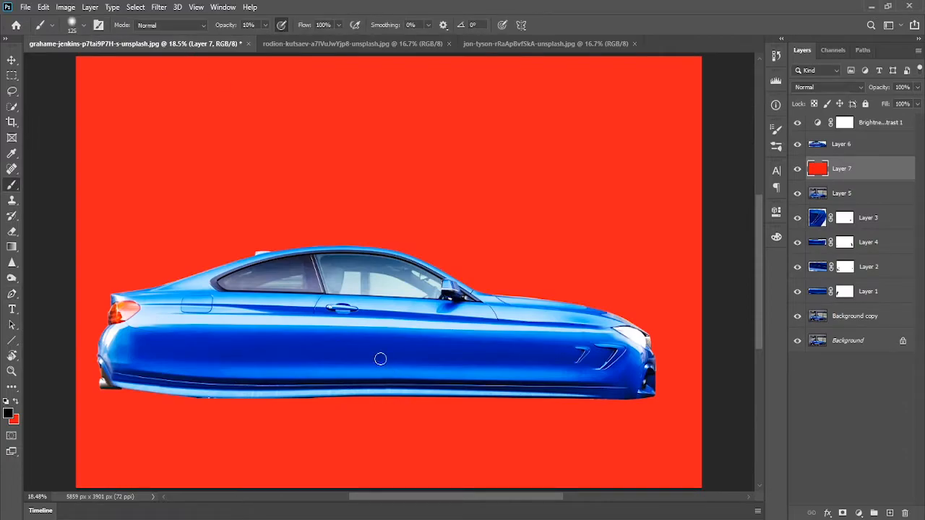
{"action": "mouse_move", "coordinate": [383, 364]}
{"action": "left_mouse_down"}
{"action": "mouse_move", "coordinate": [355, 274]}
{"action": "mouse_move", "coordinate": [363, 328]}
{"action": "mouse_move", "coordinate": [417, 338]}
{"action": "mouse_move", "coordinate": [347, 381]}
{"action": "mouse_move", "coordinate": [278, 324]}
{"action": "mouse_move", "coordinate": [289, 312]}
{"action": "mouse_move", "coordinate": [368, 369]}
{"action": "left_mouse_up"}
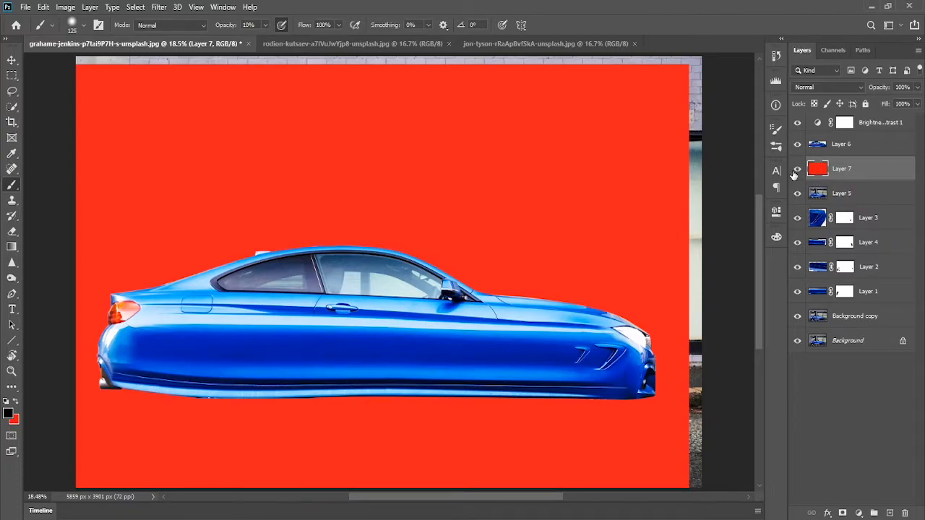
{"action": "left_click_drag", "start_coordinate": [526, 238], "coordinate": [537, 210]}
Step: Copy the car cutout on Layer 6 into the rodion-kutsaev field photo document
{"action": "left_click", "coordinate": [822, 148]}
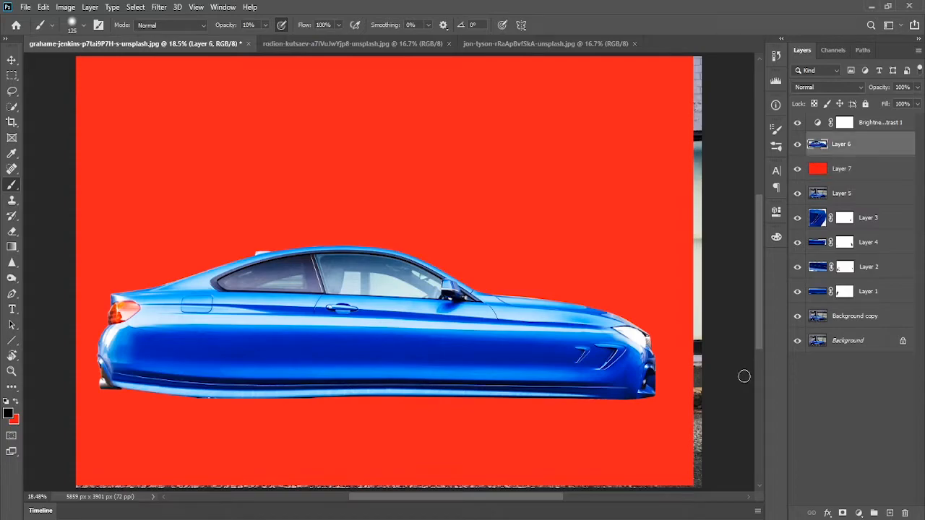
{"action": "left_click_drag", "start_coordinate": [368, 350], "coordinate": [414, 365]}
{"action": "left_click", "coordinate": [347, 46]}
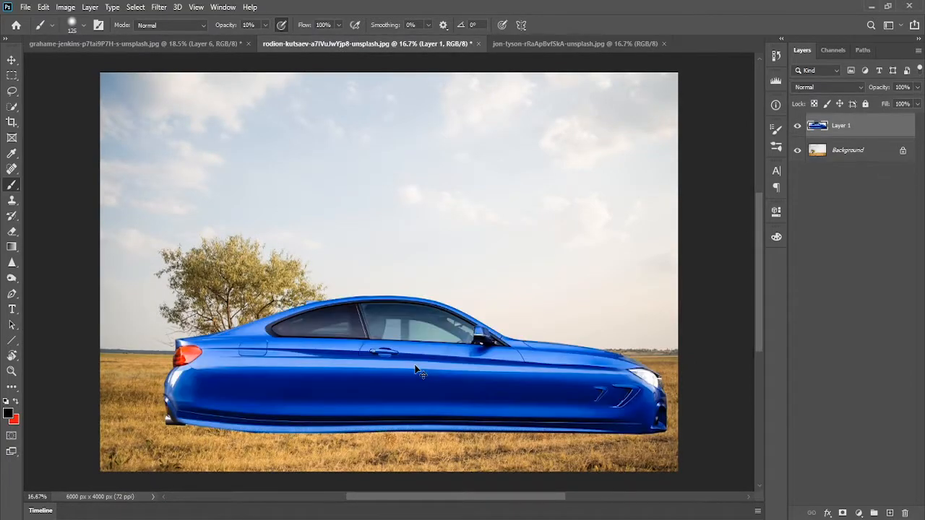
Step: Return to the original car document and move the Layer 6 cutout slightly up and to the right with the Move tool
{"action": "left_click", "coordinate": [195, 43]}
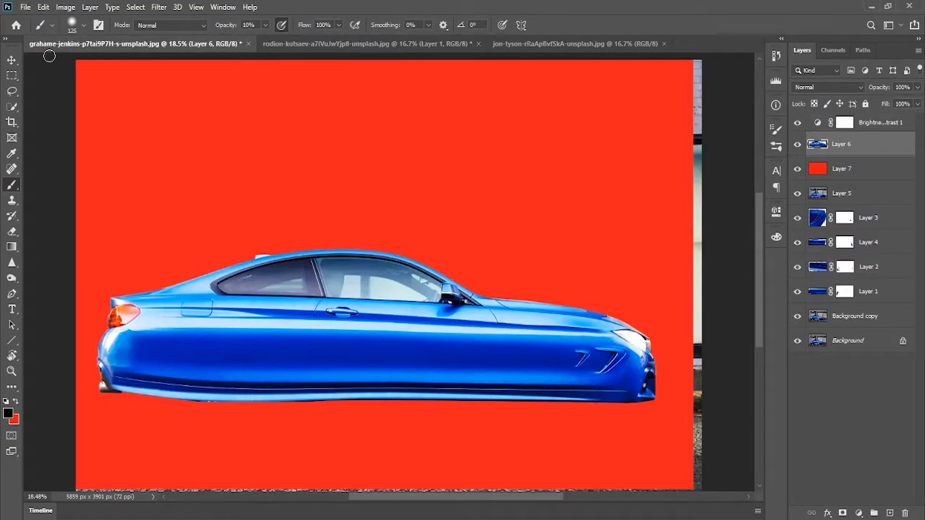
{"action": "left_click", "coordinate": [11, 61]}
{"action": "left_click_drag", "start_coordinate": [287, 325], "coordinate": [314, 306]}
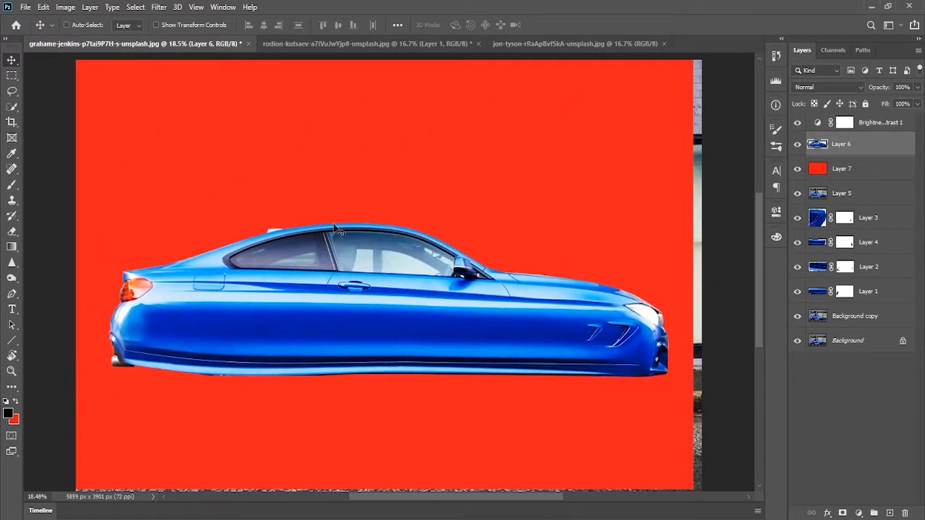
Step: Reposition the car over the grass in the field photo and convert its layer to a smart object
{"action": "left_click", "coordinate": [309, 42]}
{"action": "left_click_drag", "start_coordinate": [386, 388], "coordinate": [363, 339]}
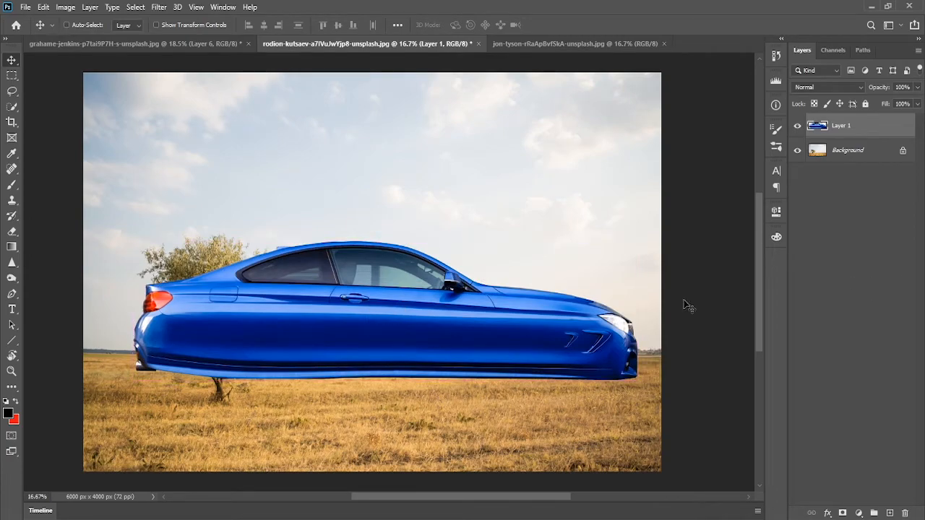
{"action": "left_click_drag", "start_coordinate": [440, 340], "coordinate": [447, 351]}
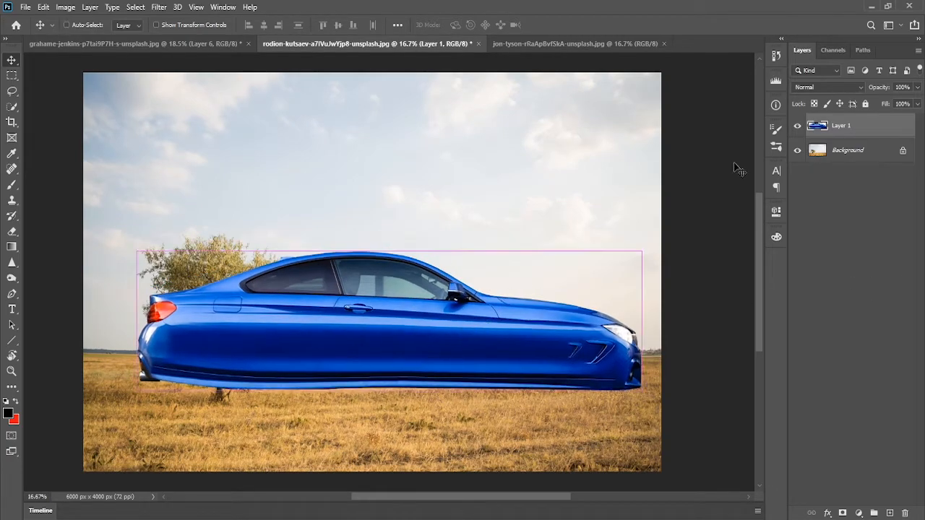
{"action": "right_click", "coordinate": [838, 136]}
{"action": "left_click", "coordinate": [811, 180]}
{"action": "key", "text": "ctrl"}
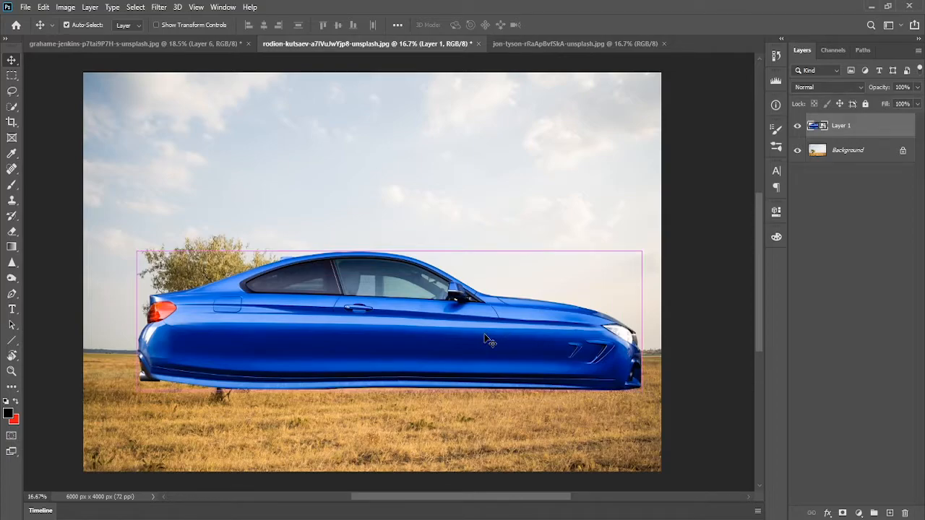
{"action": "key", "text": "ctrl"}
{"action": "key", "text": "ctrl+t"}
{"action": "mouse_move", "coordinate": [525, 323]}
{"action": "left_mouse_down"}
{"action": "mouse_move", "coordinate": [557, 338]}
{"action": "mouse_move", "coordinate": [542, 321]}
{"action": "left_mouse_up"}
{"action": "left_click_drag", "start_coordinate": [662, 248], "coordinate": [518, 288]}
{"action": "left_click_drag", "start_coordinate": [436, 332], "coordinate": [561, 356]}
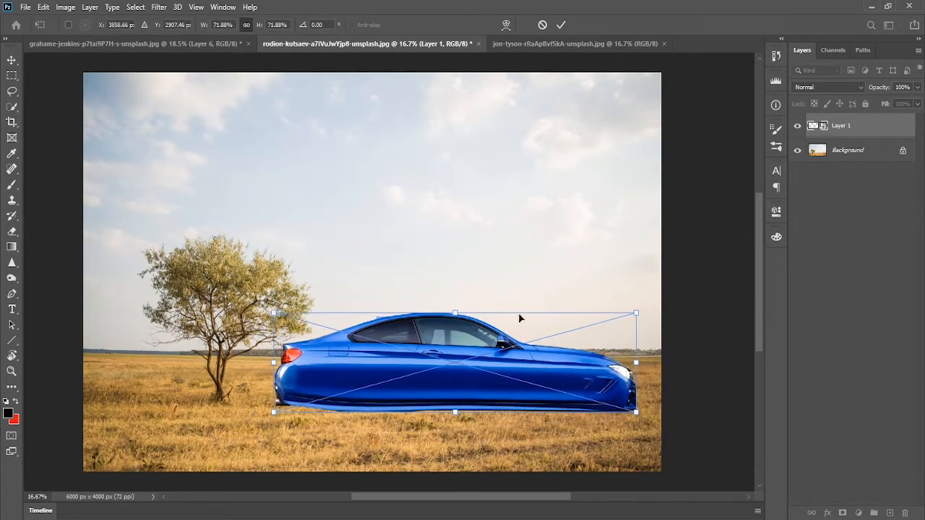
{"action": "left_click", "coordinate": [162, 43]}
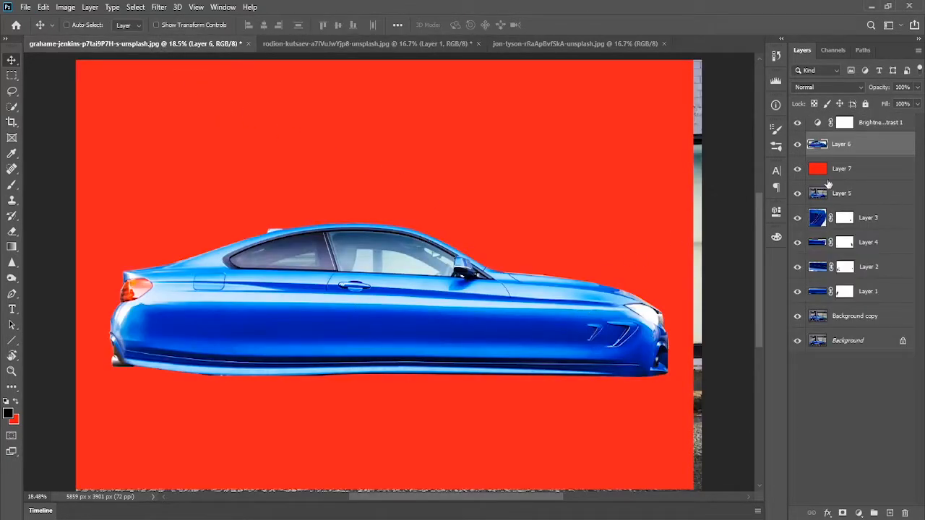
{"action": "left_click", "coordinate": [798, 168]}
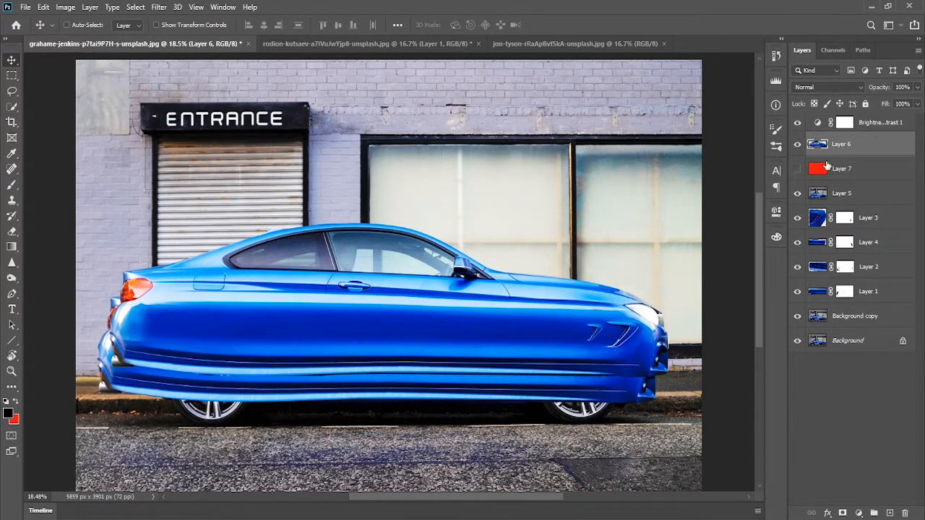
{"action": "left_click", "coordinate": [798, 144]}
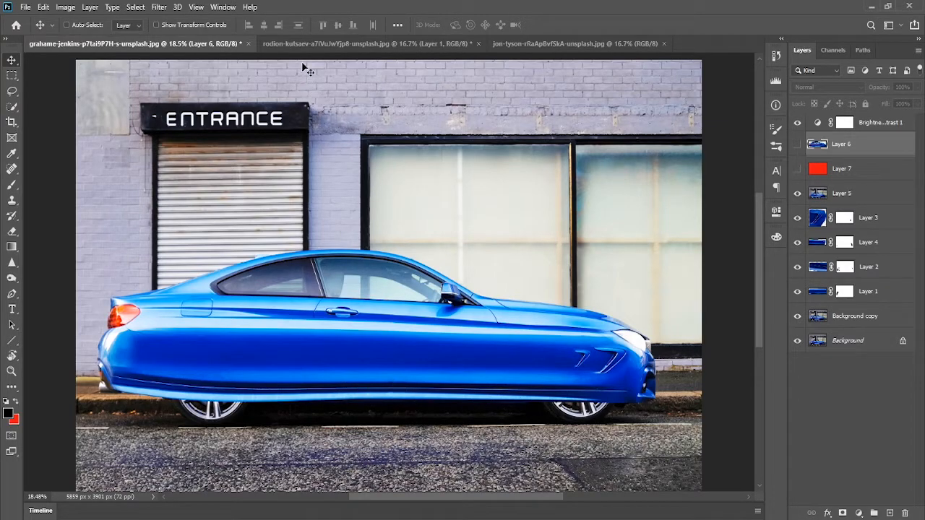
{"action": "left_click", "coordinate": [306, 45]}
{"action": "scroll", "coordinate": [466, 321], "scroll_direction": "down", "scroll_amount": 1}
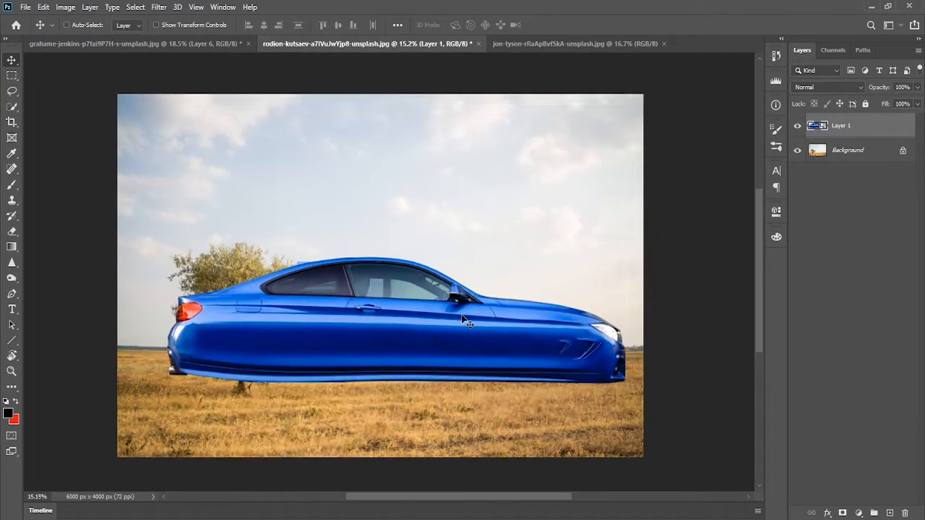
{"action": "key", "text": "ctrl+t"}
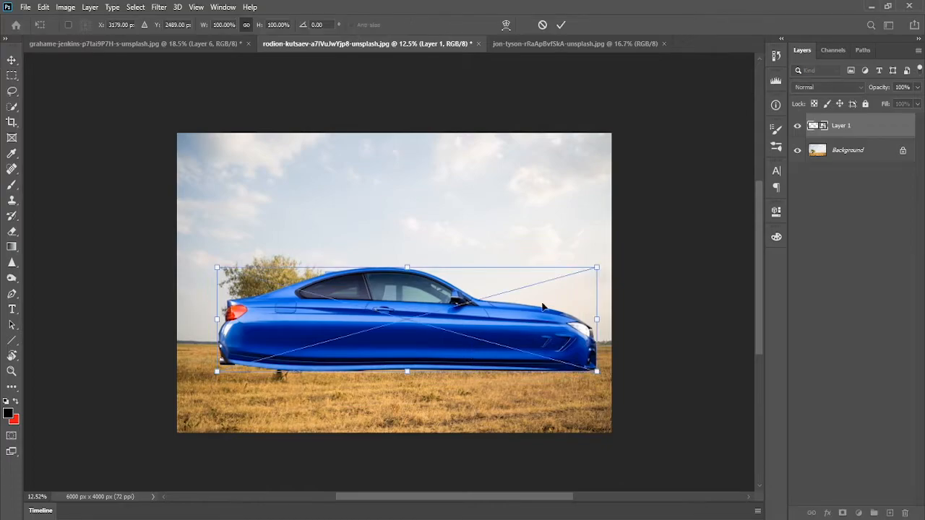
{"action": "left_click_drag", "start_coordinate": [598, 267], "coordinate": [486, 297]}
{"action": "left_click_drag", "start_coordinate": [443, 350], "coordinate": [463, 333]}
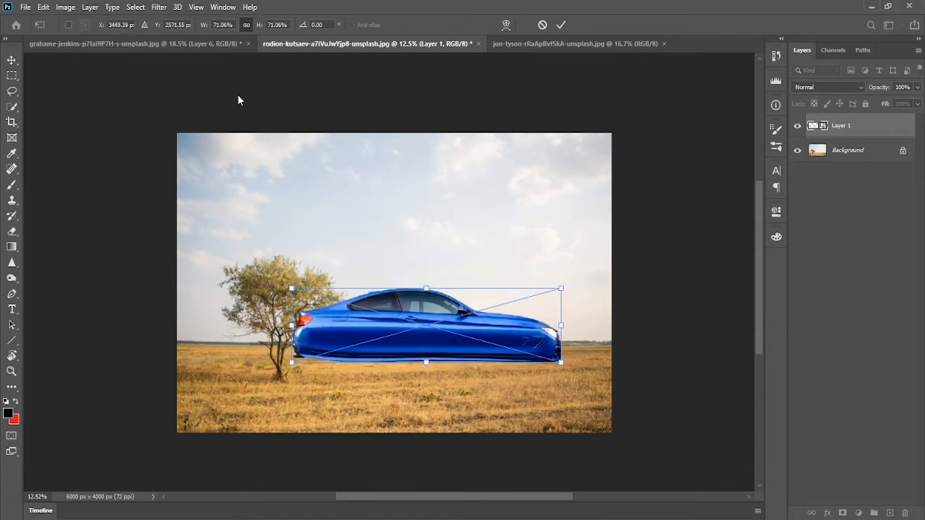
{"action": "left_click", "coordinate": [185, 47]}
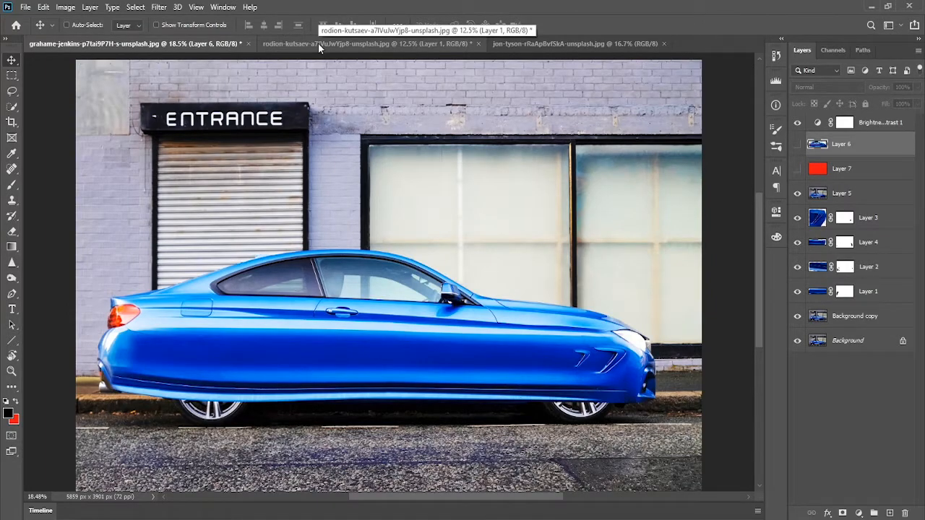
Step: In the rodion-kutsaev field document, scale the car to about 52% and place it on the grass just right of the tree
{"action": "left_click", "coordinate": [318, 43]}
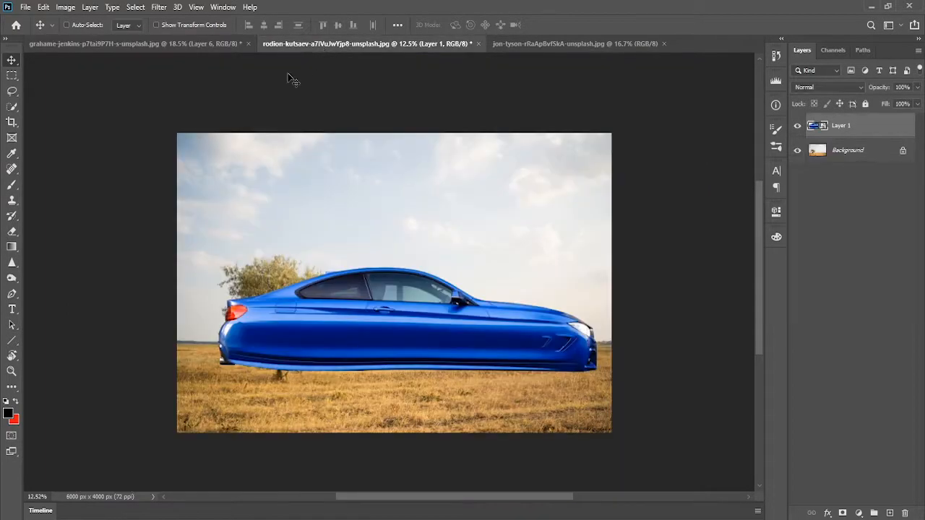
{"action": "key", "text": "ctrl+t"}
{"action": "left_click_drag", "start_coordinate": [597, 265], "coordinate": [465, 303]}
{"action": "left_click_drag", "start_coordinate": [386, 342], "coordinate": [481, 347]}
{"action": "left_click_drag", "start_coordinate": [562, 310], "coordinate": [508, 322]}
{"action": "left_click_drag", "start_coordinate": [460, 352], "coordinate": [502, 351]}
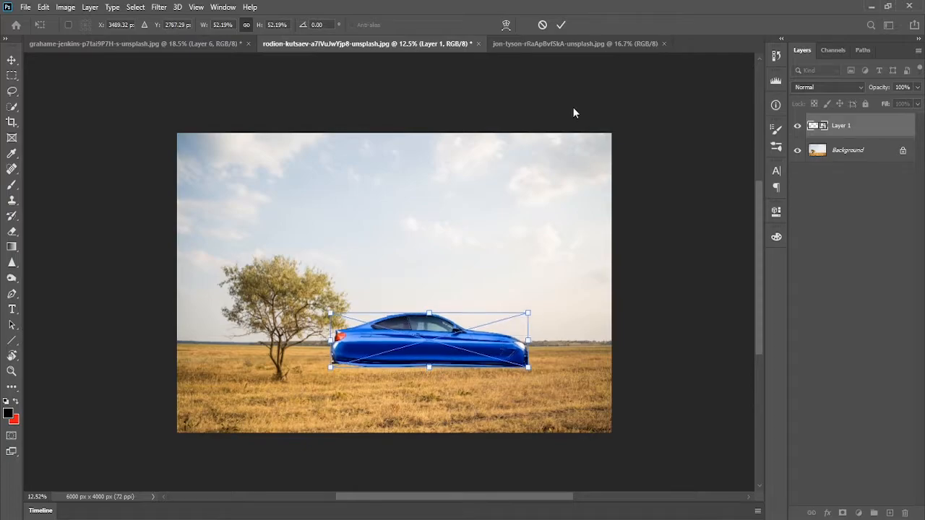
Step: Apply a Perspective transform to the car so its front end is shorter and its rear end taller, and commit it
{"action": "right_click", "coordinate": [510, 324]}
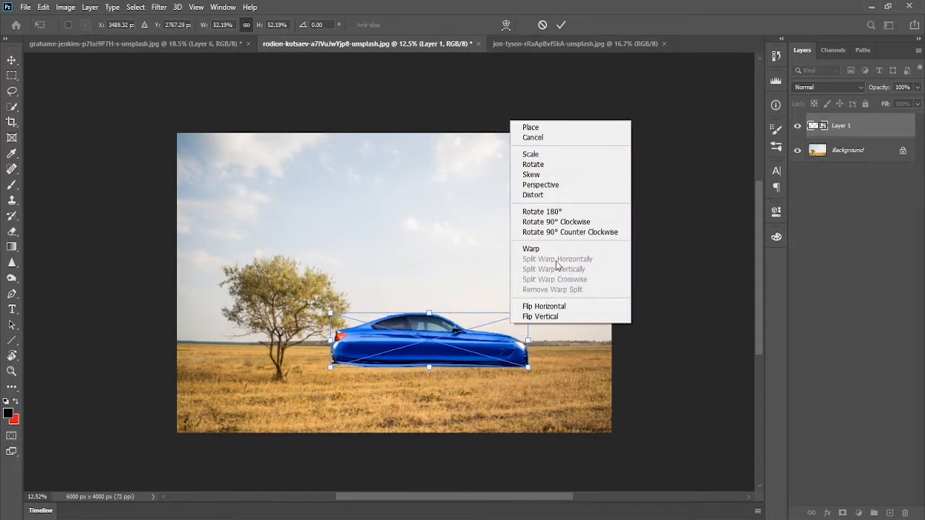
{"action": "left_click", "coordinate": [555, 185]}
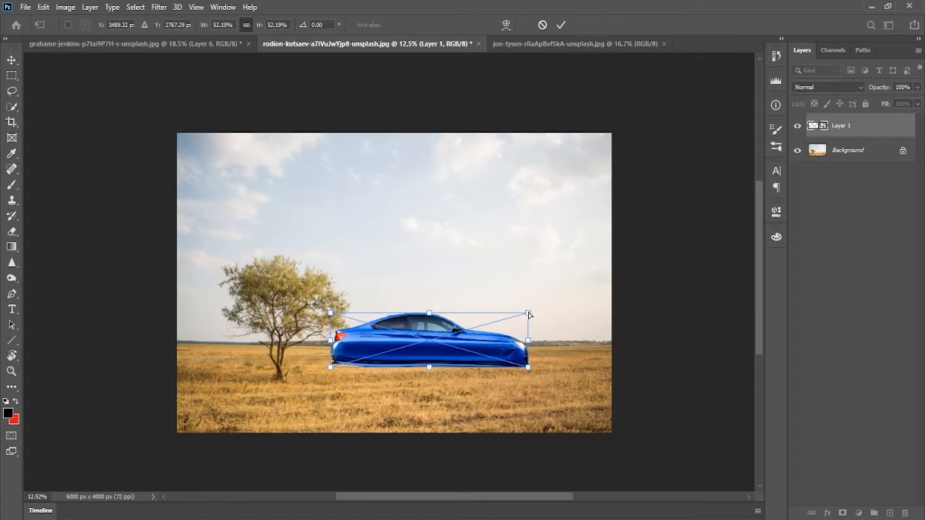
{"action": "left_click_drag", "start_coordinate": [528, 315], "coordinate": [529, 319]}
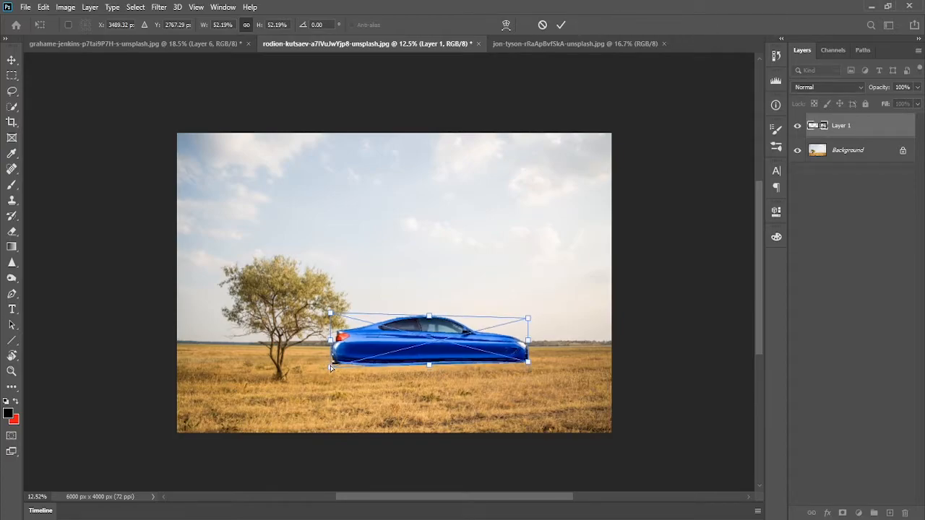
{"action": "left_click_drag", "start_coordinate": [332, 370], "coordinate": [332, 370]}
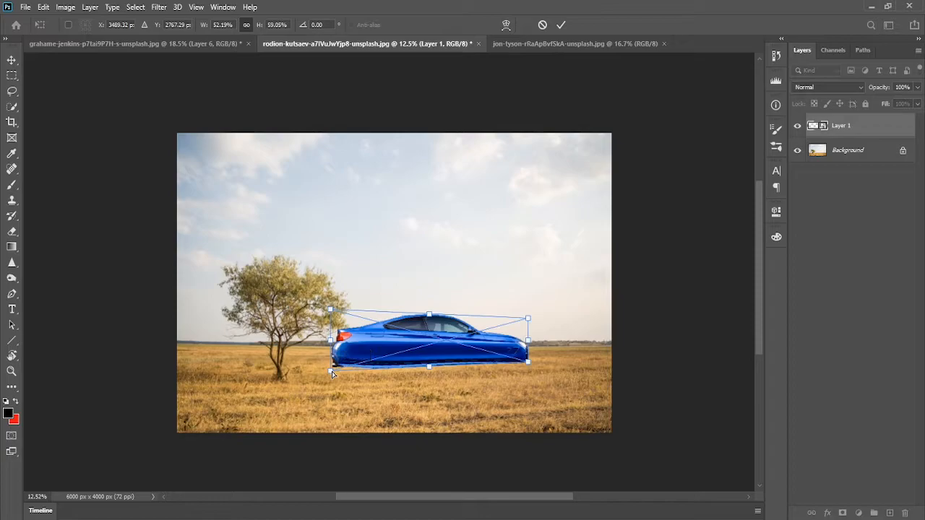
{"action": "left_click", "coordinate": [561, 24]}
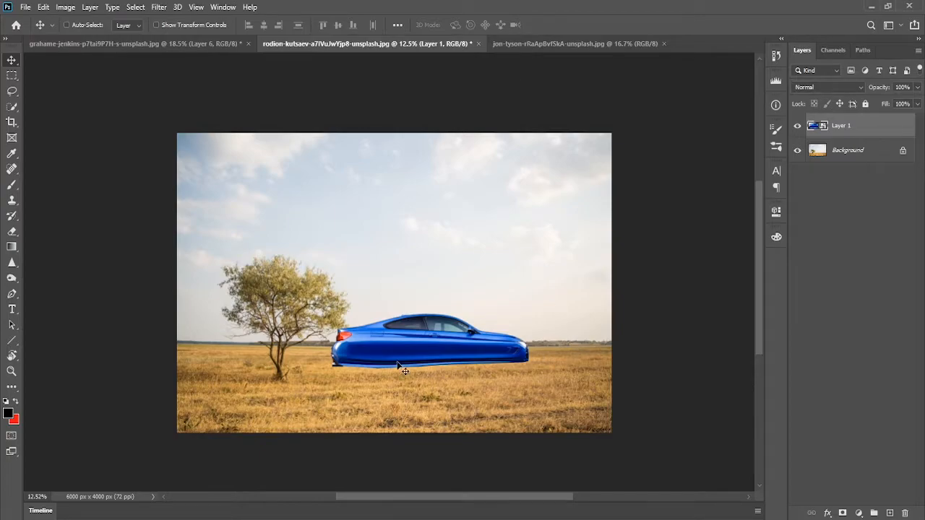
{"action": "left_click", "coordinate": [157, 45]}
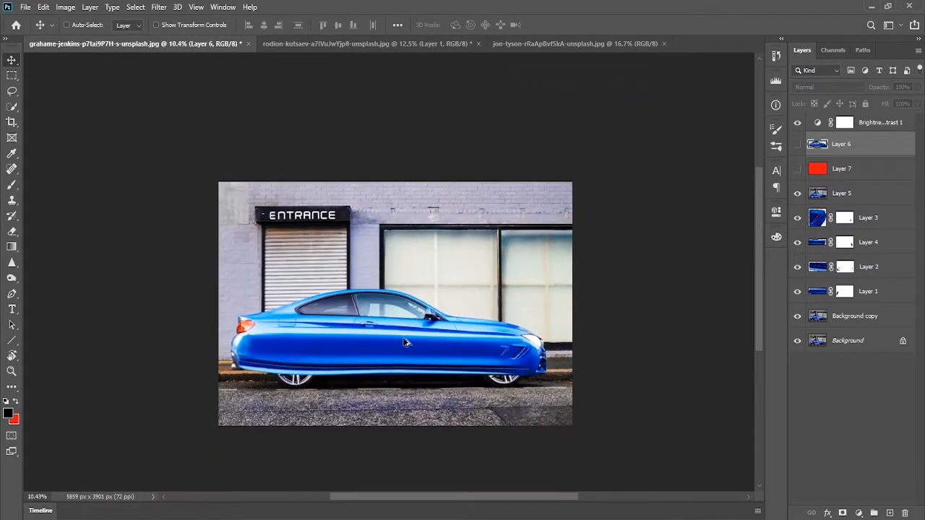
{"action": "left_click", "coordinate": [331, 46]}
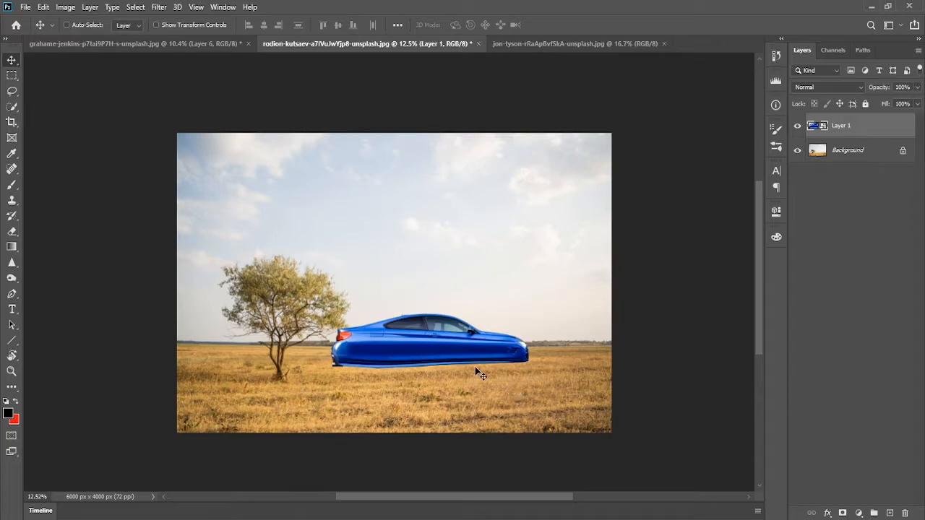
{"action": "left_click_drag", "start_coordinate": [449, 342], "coordinate": [432, 365]}
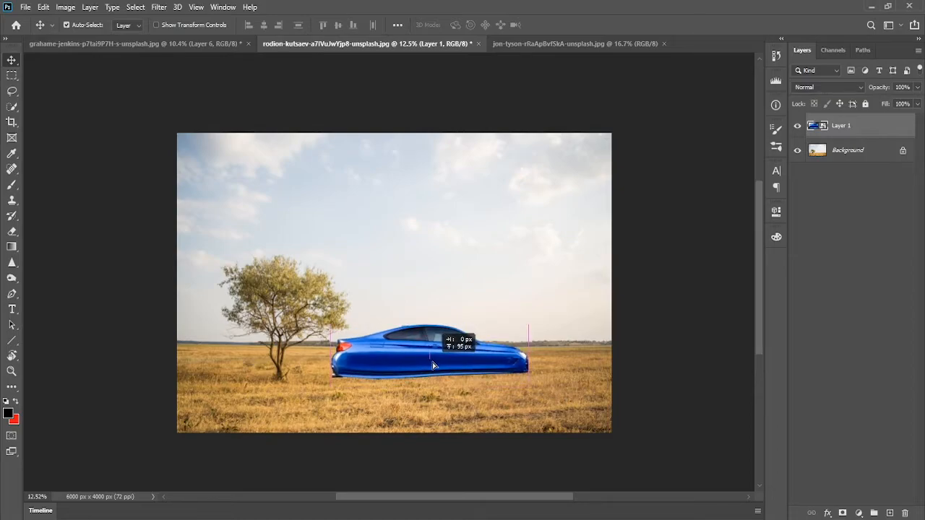
{"action": "left_click_drag", "start_coordinate": [433, 364], "coordinate": [487, 373]}
{"action": "key", "text": "ctrl"}
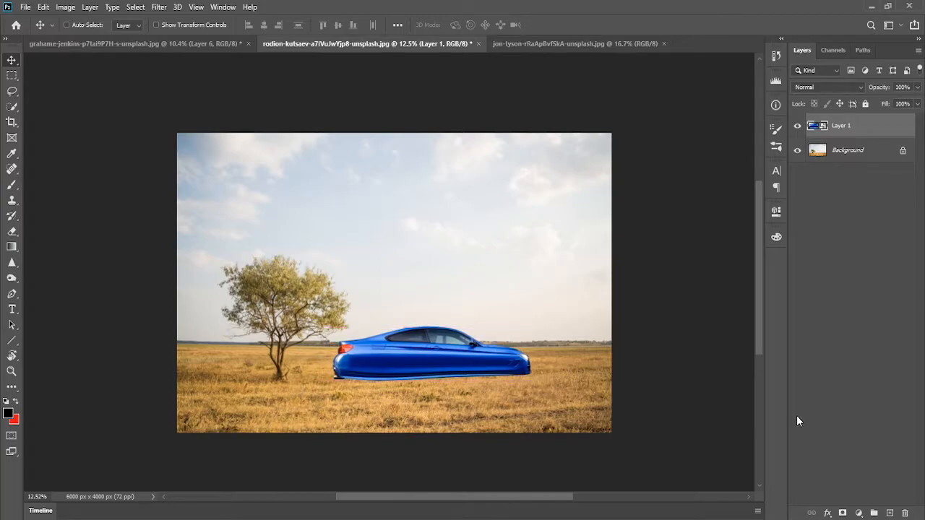
{"action": "left_click", "coordinate": [479, 394]}
Step: Raise the car slightly above the grass and shift it a little to the right
{"action": "scroll", "coordinate": [479, 394], "scroll_direction": "up", "scroll_amount": 2}
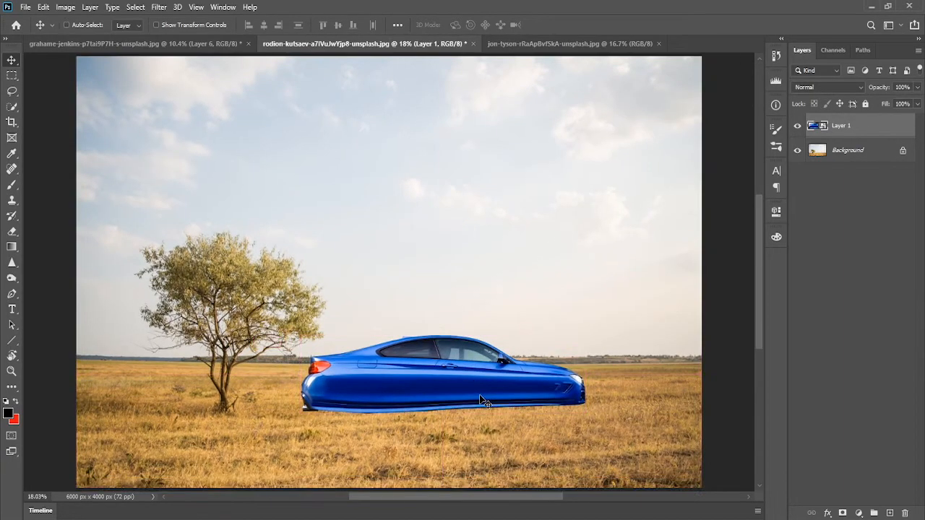
{"action": "left_click_drag", "start_coordinate": [453, 402], "coordinate": [454, 396]}
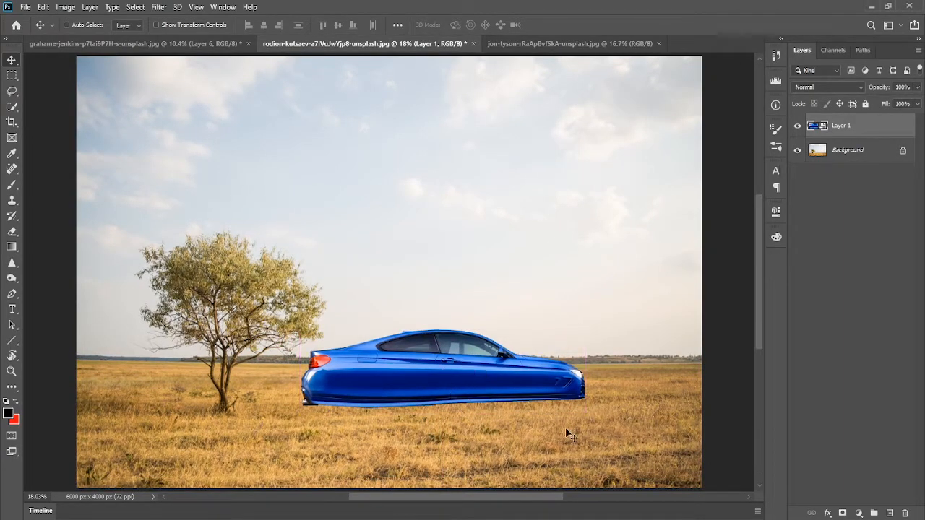
{"action": "scroll", "coordinate": [563, 436], "scroll_direction": "down", "scroll_amount": 1}
{"action": "scroll", "coordinate": [532, 381], "scroll_direction": "down", "scroll_amount": 2}
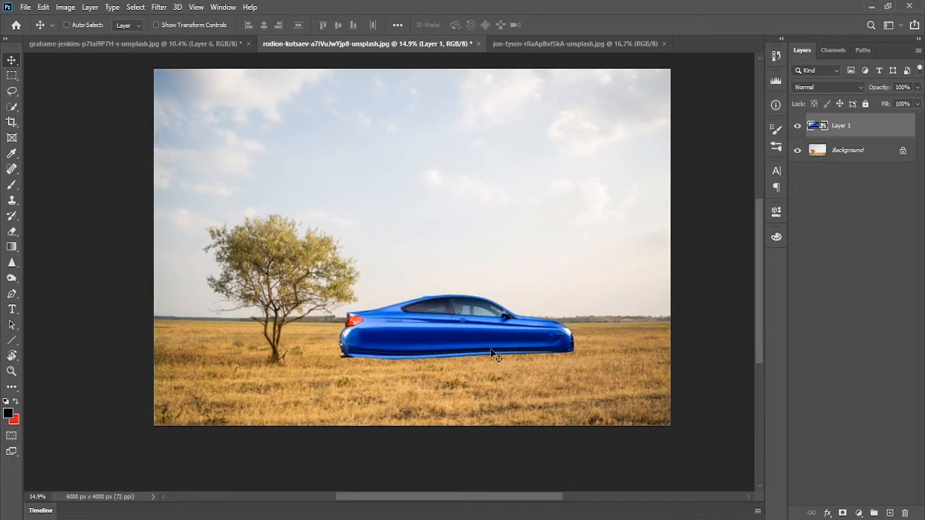
{"action": "left_click_drag", "start_coordinate": [463, 337], "coordinate": [467, 340]}
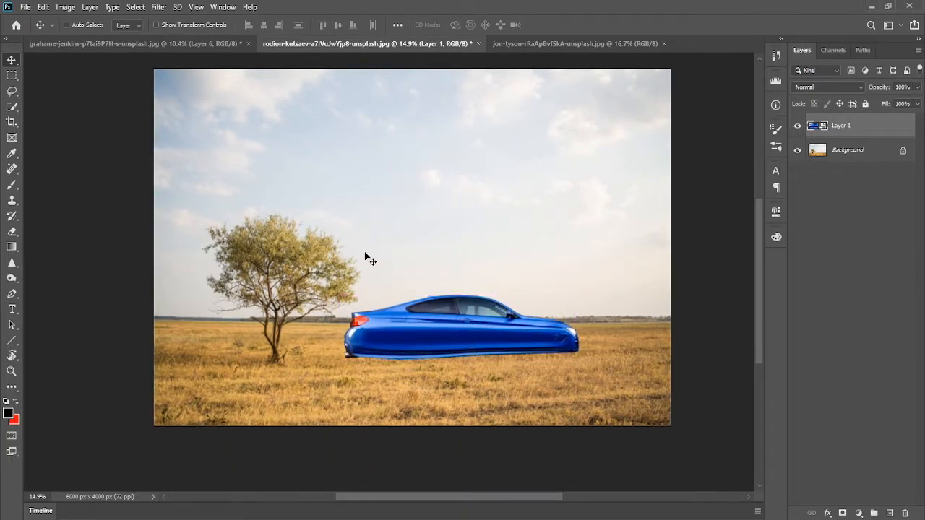
Step: Compare the car with the original street photo and nudge the cutout slightly up and further away from the tree
{"action": "left_click", "coordinate": [171, 43]}
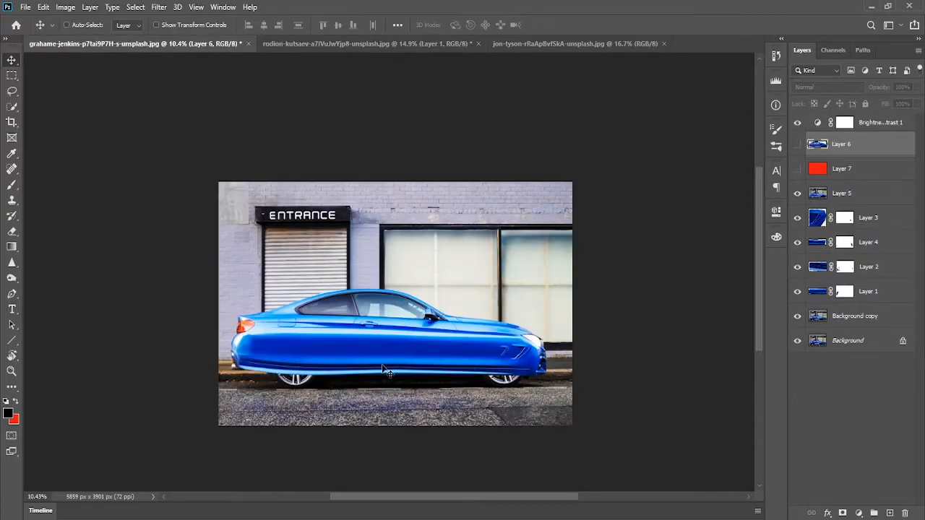
{"action": "left_click", "coordinate": [296, 47]}
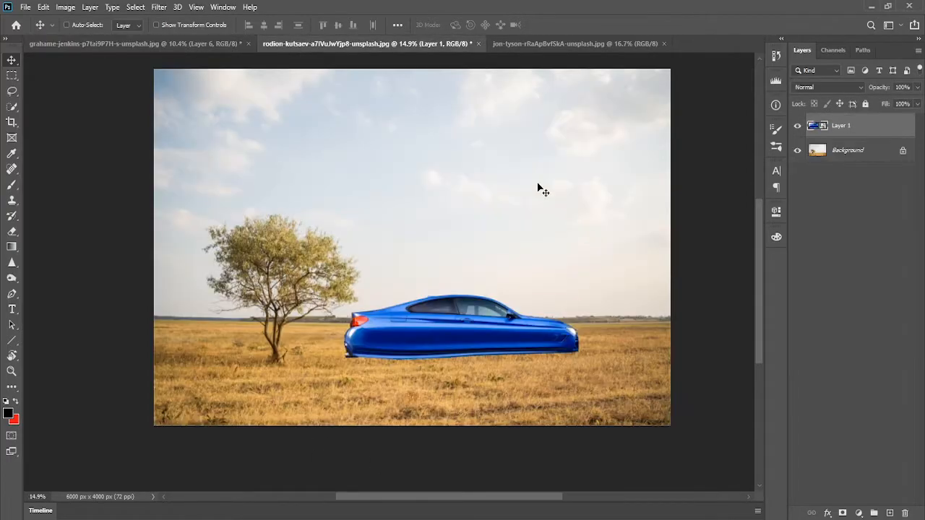
{"action": "left_click", "coordinate": [174, 44]}
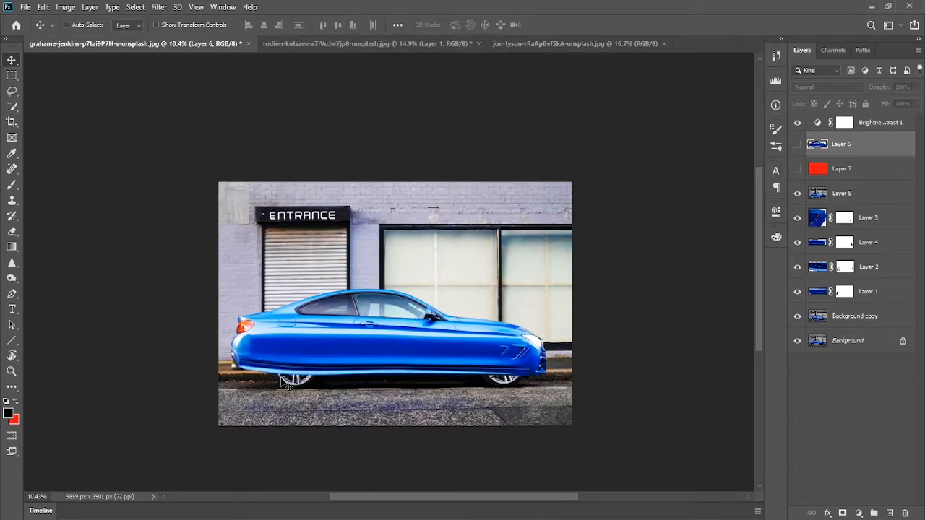
{"action": "left_click", "coordinate": [318, 45]}
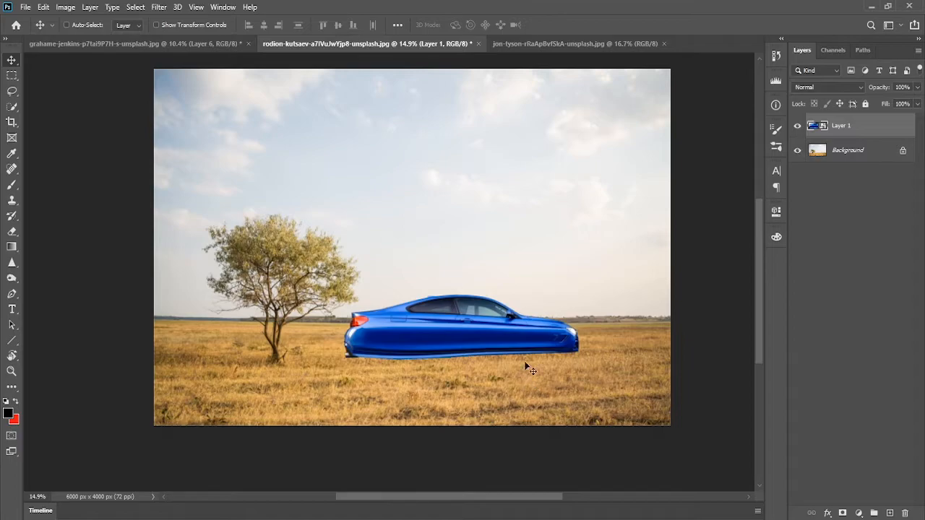
{"action": "left_click_drag", "start_coordinate": [504, 334], "coordinate": [472, 360]}
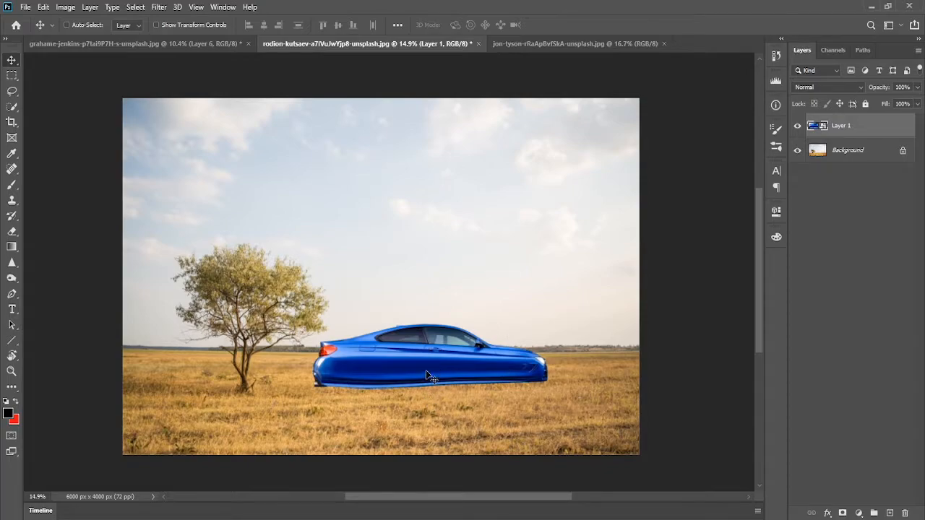
{"action": "left_click_drag", "start_coordinate": [426, 376], "coordinate": [435, 370]}
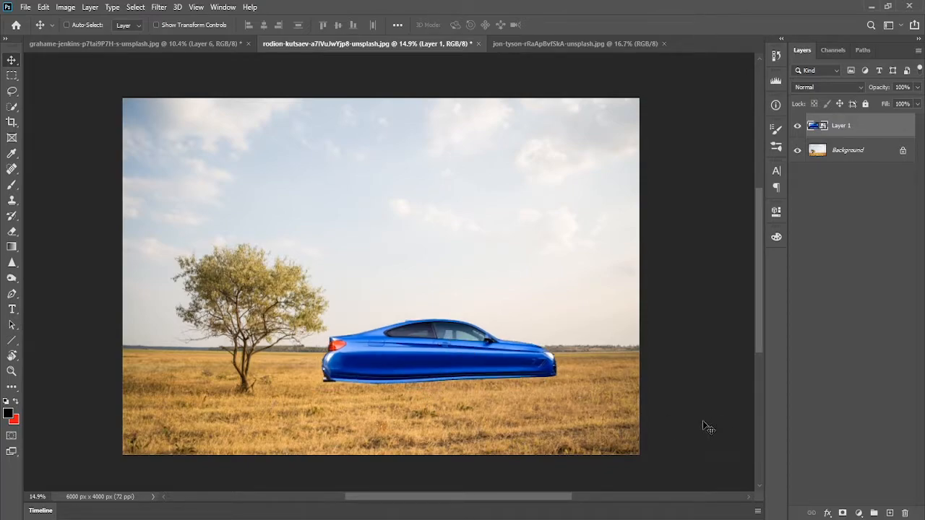
Step: Review the original car photo once more and add a Curves adjustment clipped to the car's Layer 1 in the field document
{"action": "left_click", "coordinate": [184, 48]}
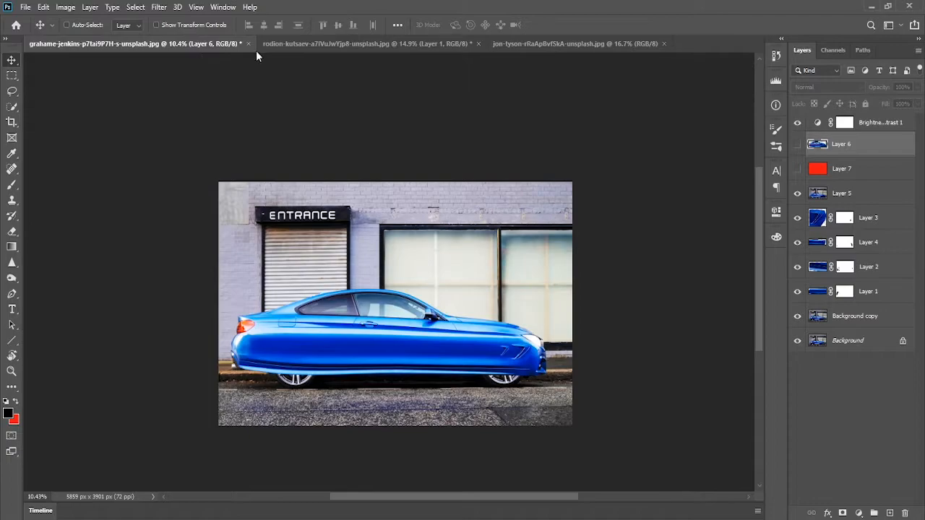
{"action": "left_click", "coordinate": [311, 44]}
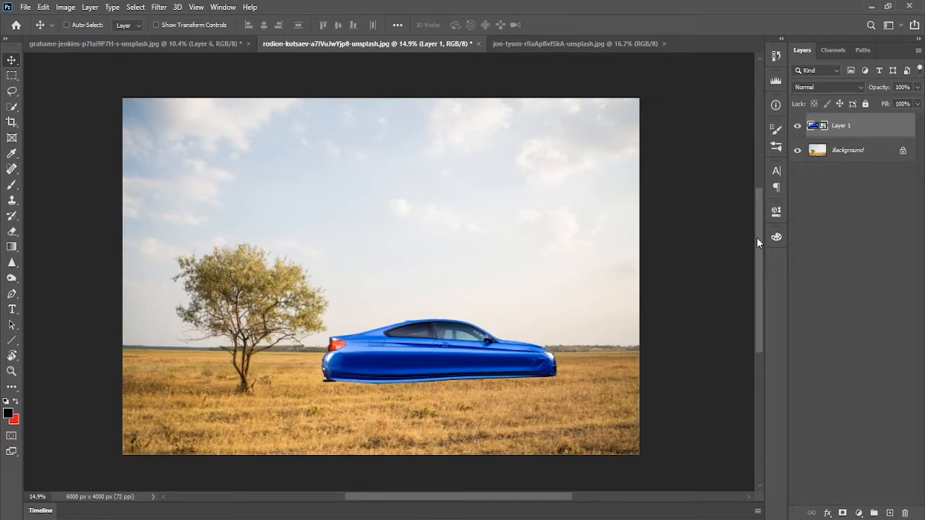
{"action": "left_click", "coordinate": [858, 513]}
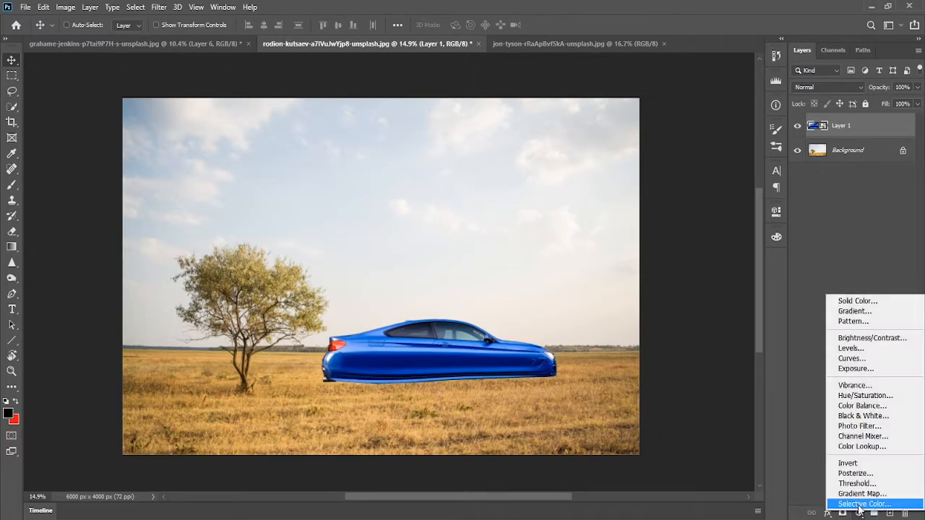
{"action": "left_click", "coordinate": [863, 357]}
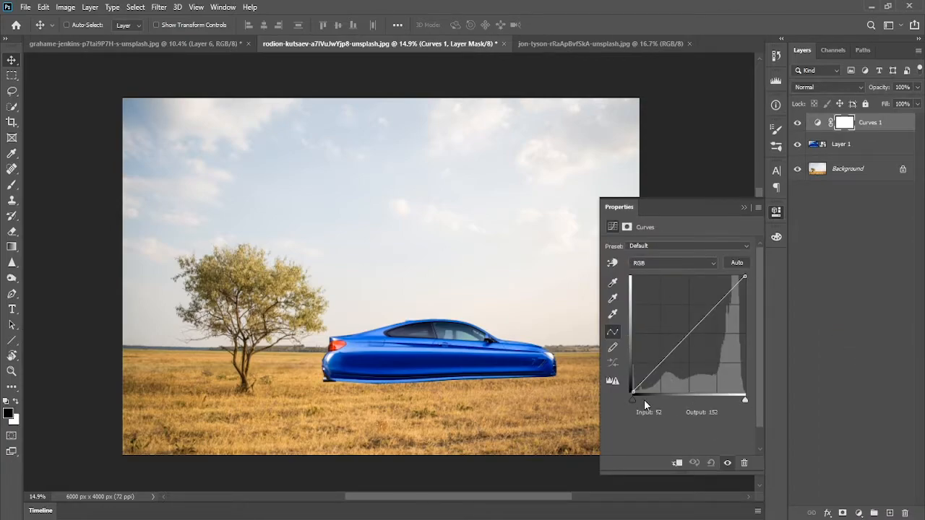
{"action": "left_click", "coordinate": [675, 466]}
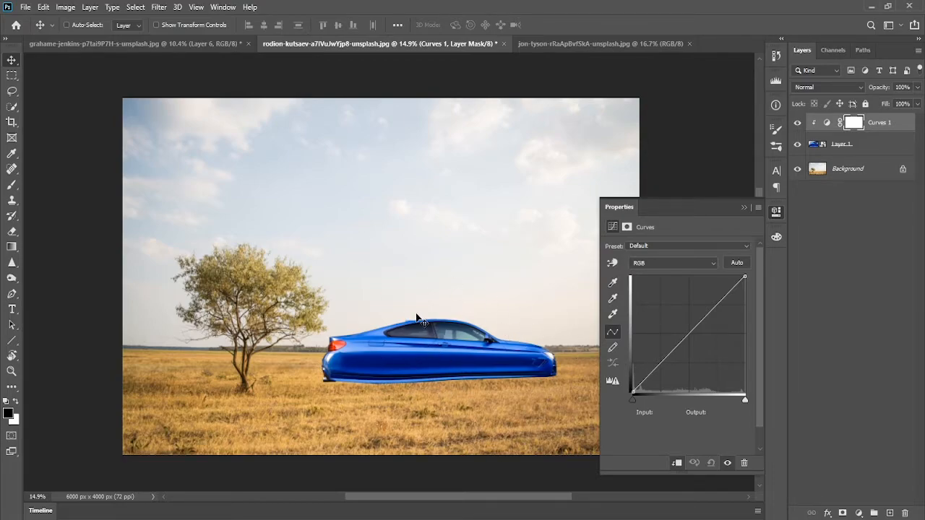
Step: Set the auto color correction algorithm of the Curves 1 adjustment to Find Dark & Light Colors
{"action": "left_click", "coordinate": [826, 123]}
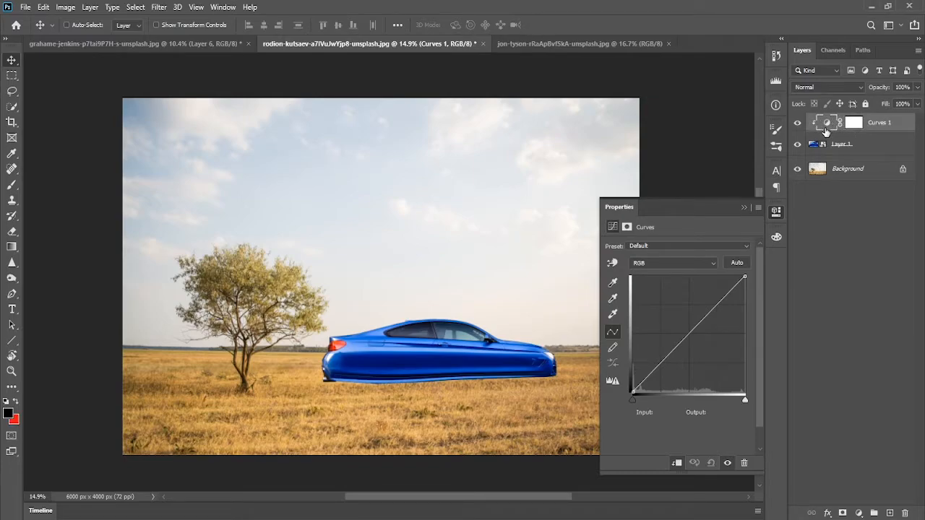
{"action": "left_click", "coordinate": [855, 123]}
{"action": "left_click", "coordinate": [835, 123]}
{"action": "left_click", "coordinate": [736, 263], "text": "alt"}
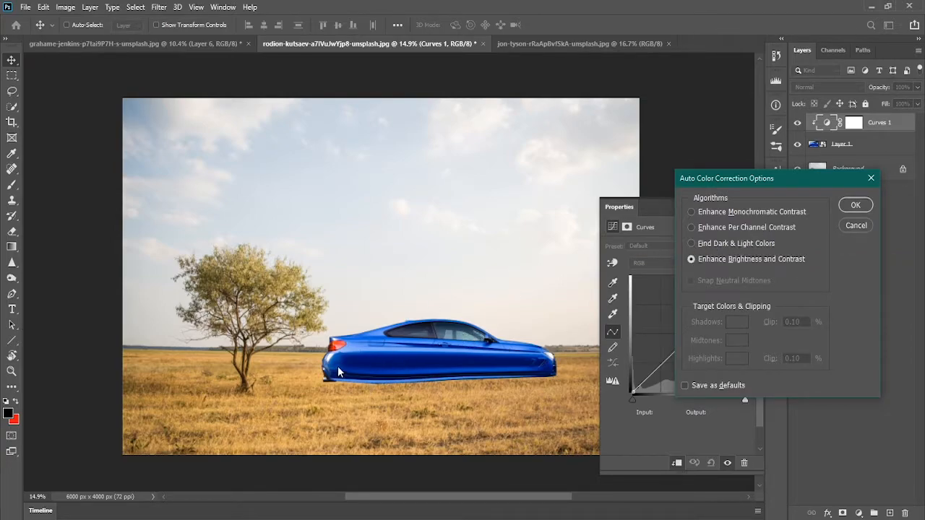
{"action": "left_click", "coordinate": [693, 244]}
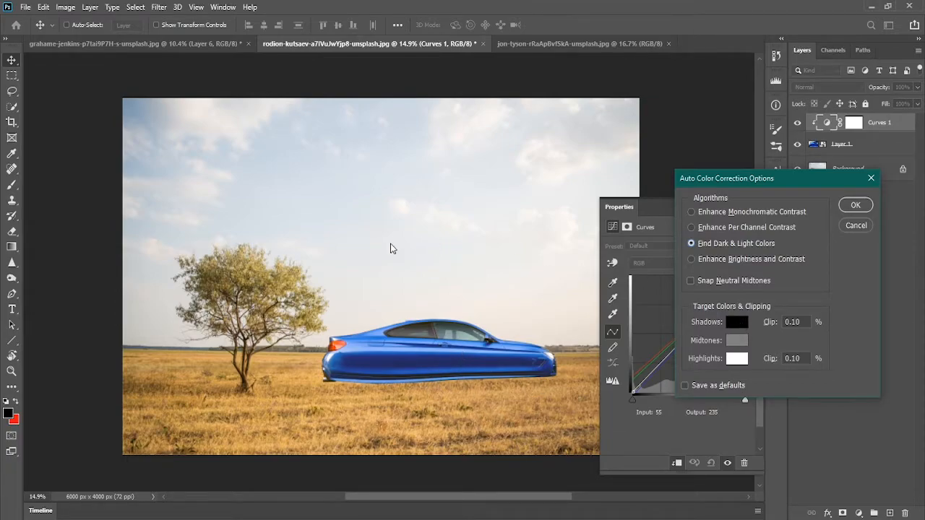
Step: Set the target shadow color to dark brown 291d0b sampled from the tree trunk in the background photo
{"action": "left_click", "coordinate": [739, 323]}
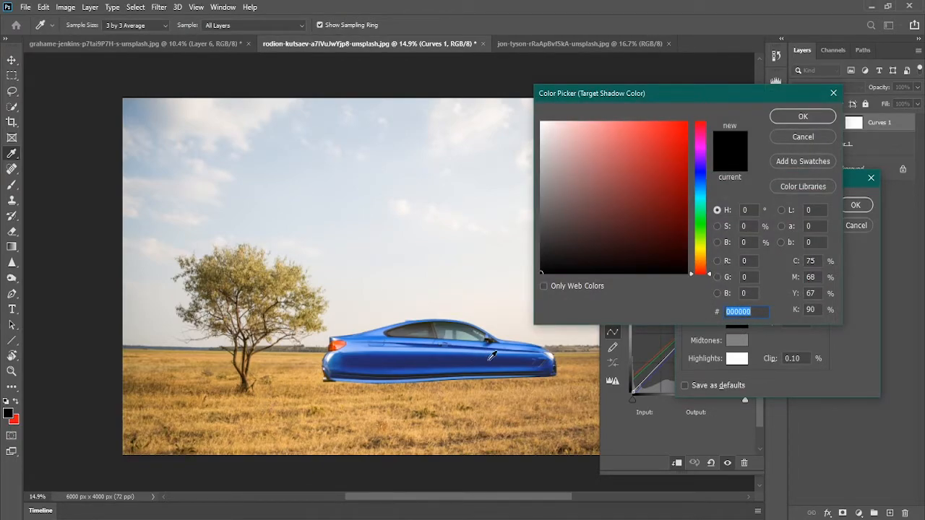
{"action": "left_click", "coordinate": [246, 374]}
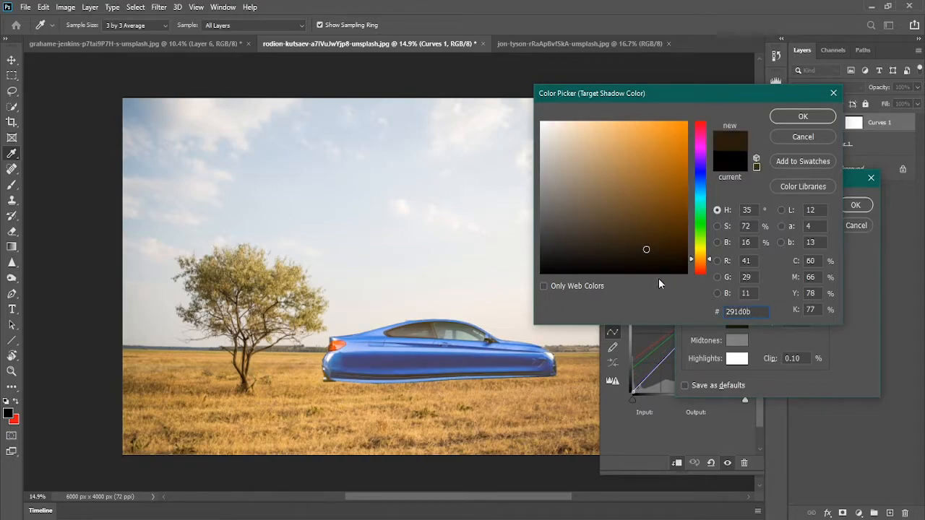
{"action": "left_click", "coordinate": [802, 117]}
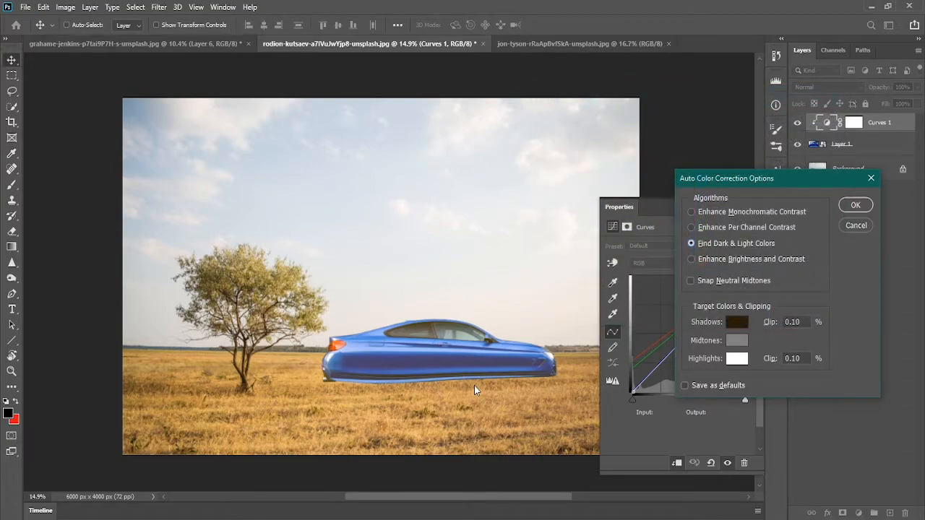
Step: Set the target highlight color to off-white fbf7f4 sampled from the bright cloud in the sky
{"action": "left_click", "coordinate": [731, 360]}
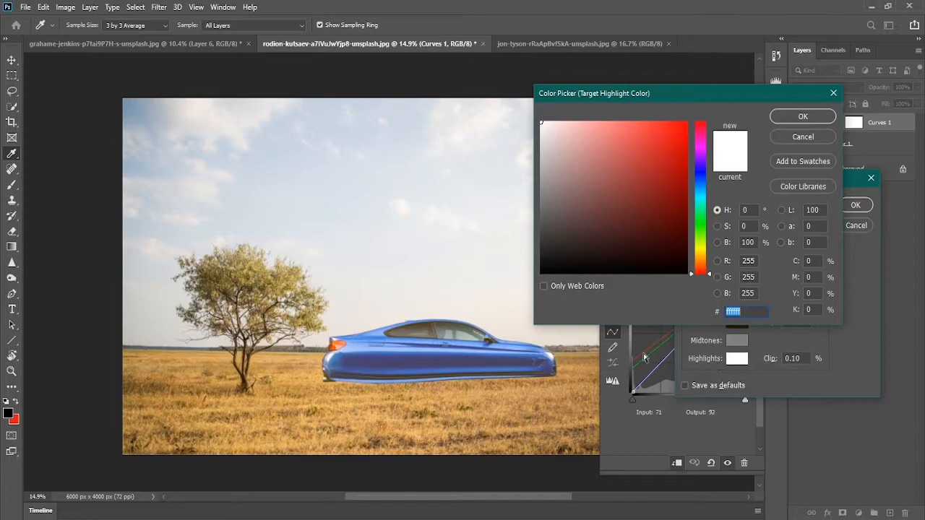
{"action": "left_click", "coordinate": [348, 307]}
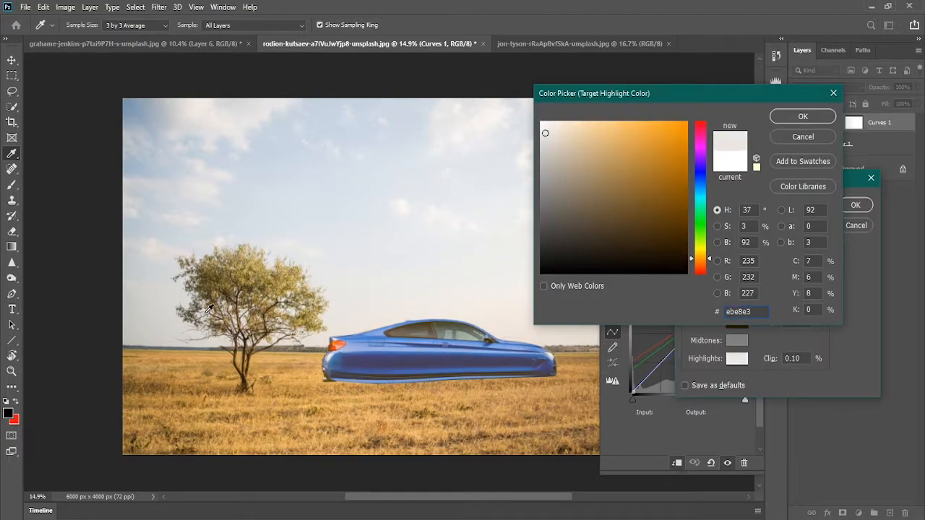
{"action": "left_click", "coordinate": [200, 114]}
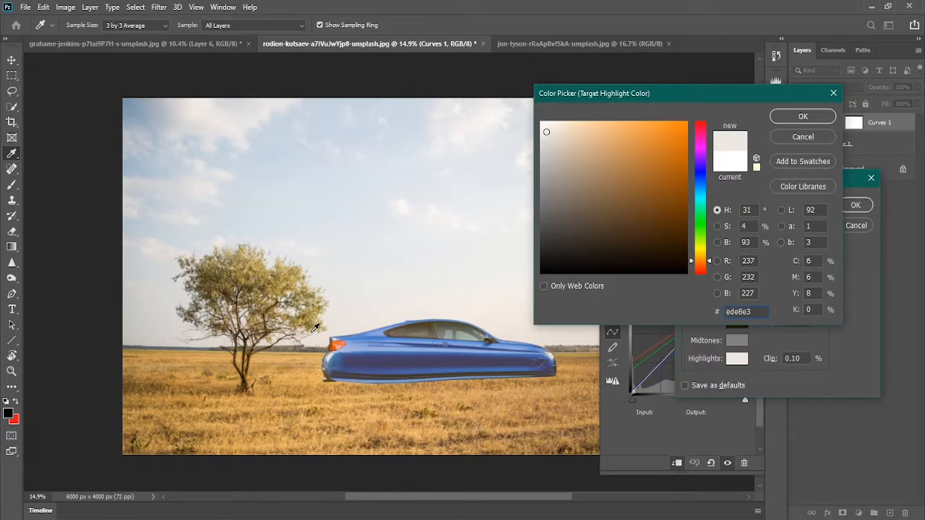
{"action": "left_click", "coordinate": [379, 251]}
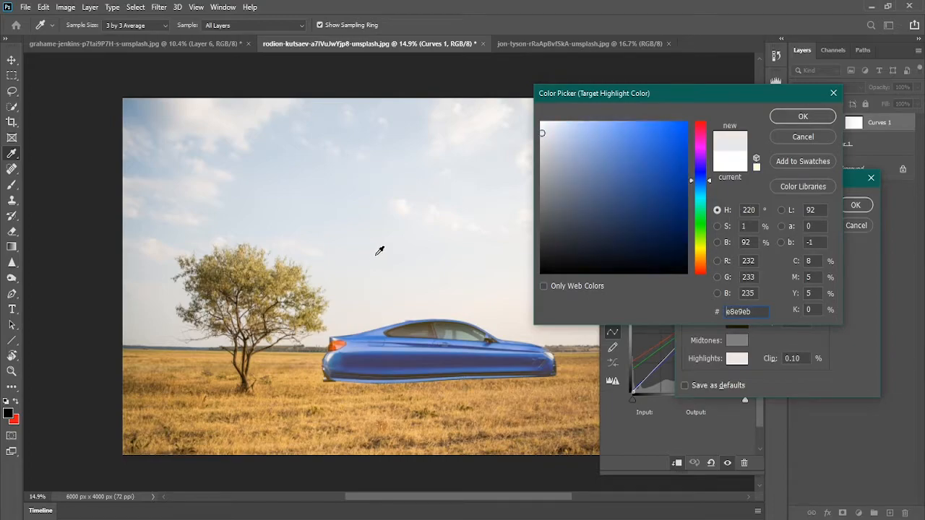
{"action": "left_click", "coordinate": [409, 203]}
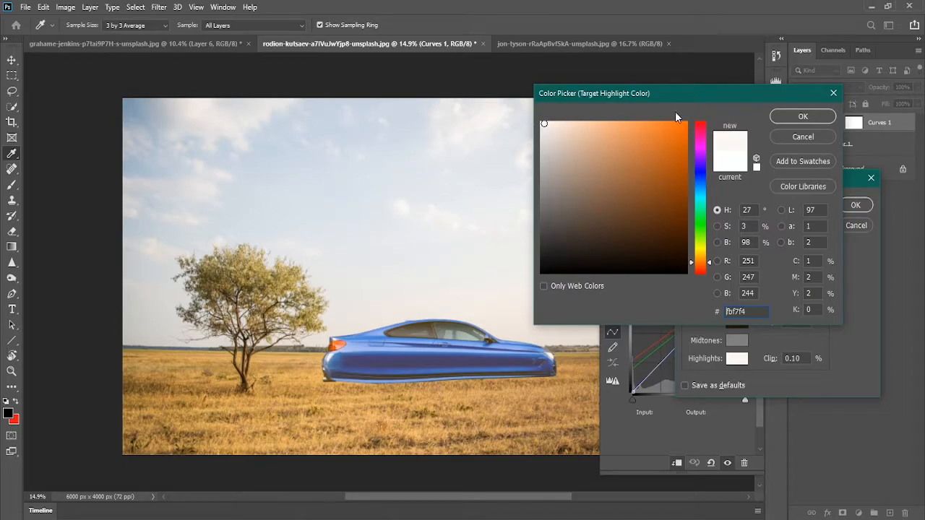
{"action": "left_click", "coordinate": [805, 117]}
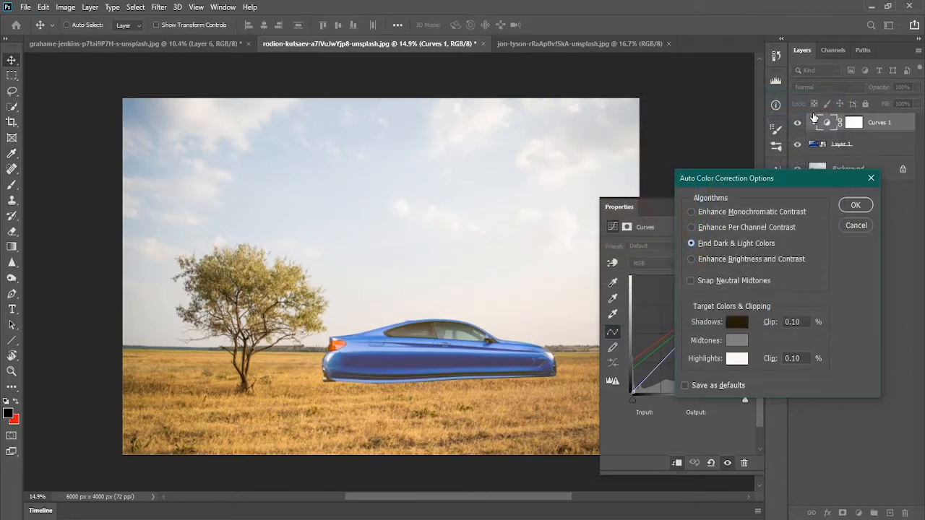
Step: Apply the auto color correction to the car without saving the target colors as defaults, and collapse the curve settings
{"action": "left_click", "coordinate": [855, 205]}
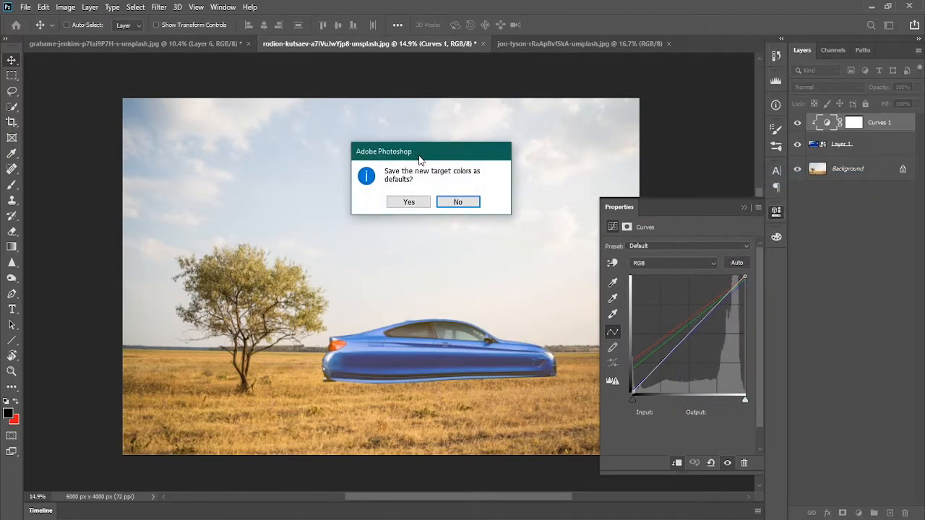
{"action": "left_click_drag", "start_coordinate": [420, 156], "coordinate": [461, 155]}
{"action": "left_click", "coordinate": [504, 202]}
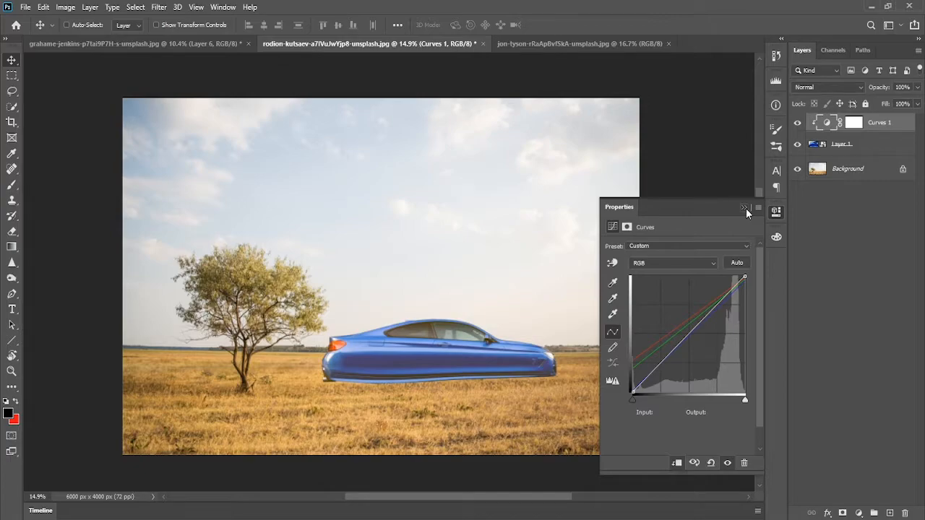
{"action": "left_click", "coordinate": [744, 208]}
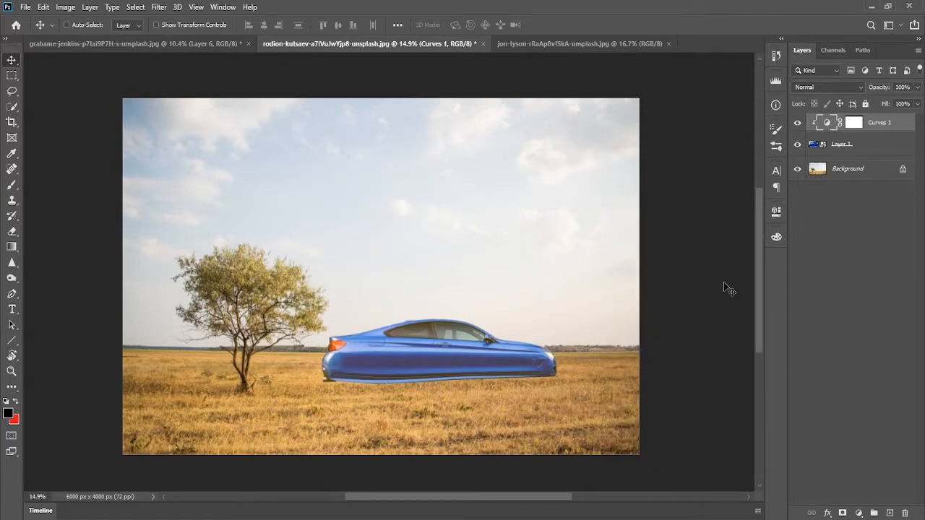
Step: Move the car on Layer 1 slightly down into the field and closer to the tree, and deselect the layer
{"action": "scroll", "coordinate": [724, 287], "scroll_direction": "up", "scroll_amount": 1}
{"action": "scroll", "coordinate": [667, 283], "scroll_direction": "down", "scroll_amount": 2}
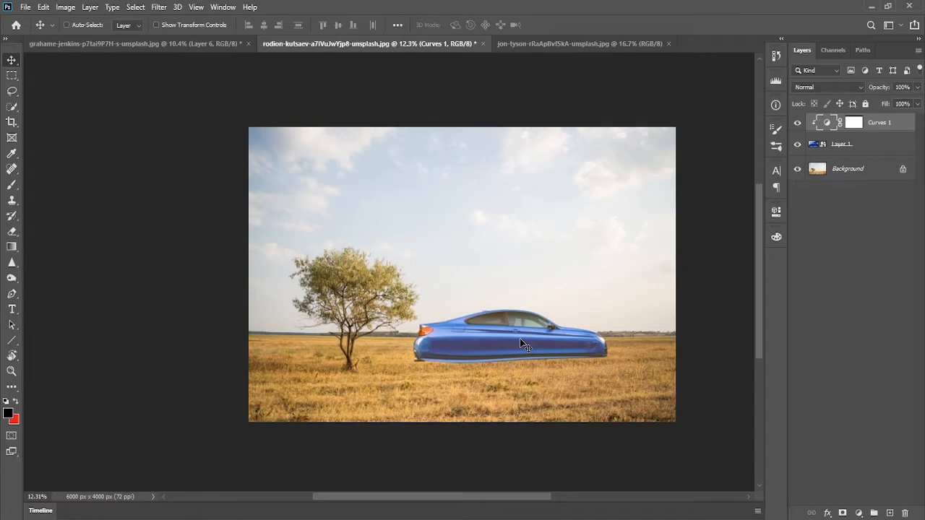
{"action": "left_click", "coordinate": [805, 149]}
{"action": "left_click_drag", "start_coordinate": [519, 336], "coordinate": [512, 352]}
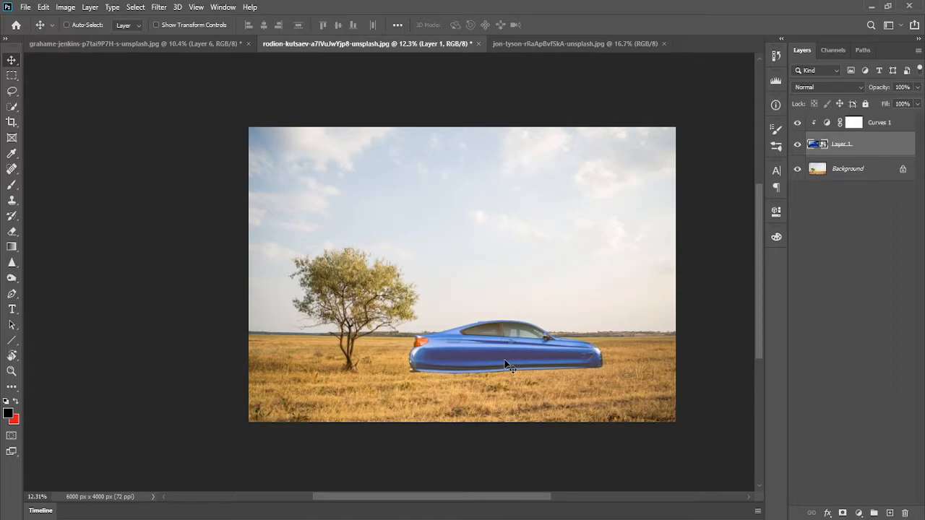
{"action": "left_click_drag", "start_coordinate": [507, 361], "coordinate": [537, 356]}
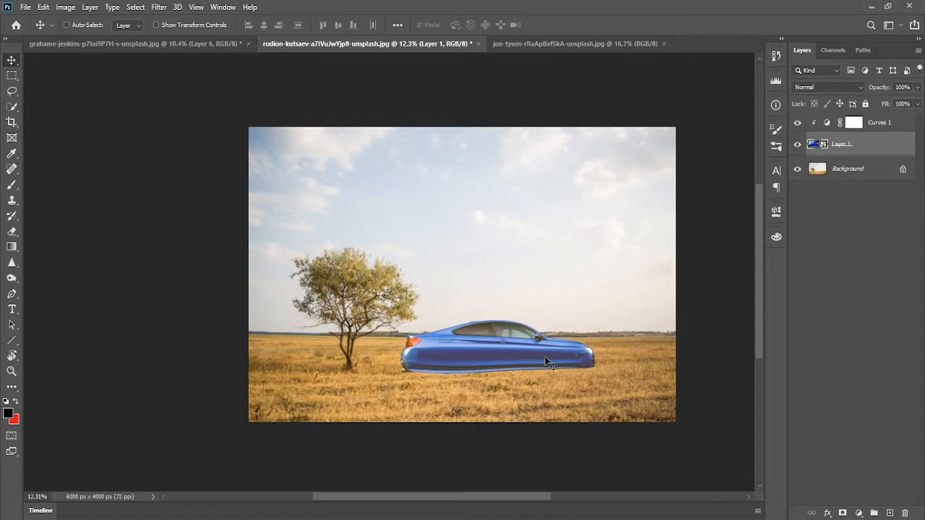
{"action": "mouse_move", "coordinate": [523, 356]}
{"action": "left_mouse_down"}
{"action": "mouse_move", "coordinate": [511, 360]}
{"action": "mouse_move", "coordinate": [539, 361]}
{"action": "left_mouse_up"}
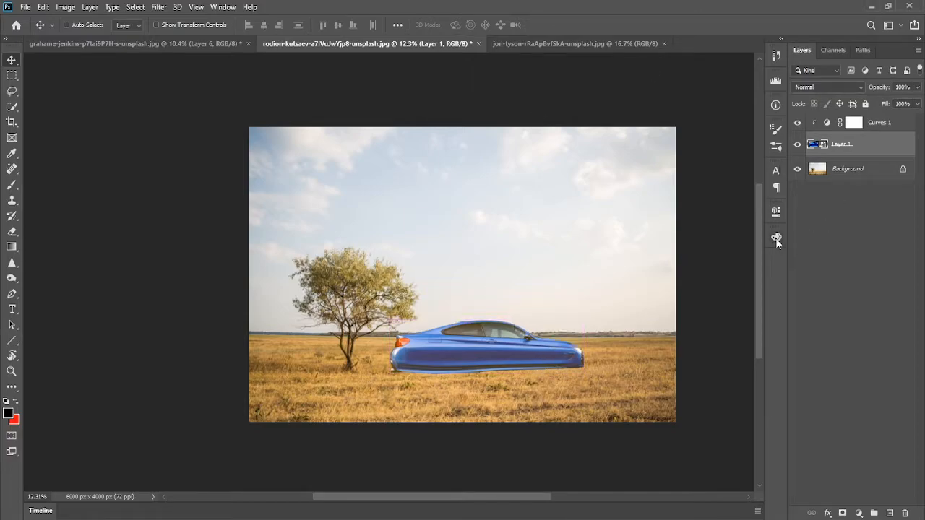
{"action": "left_click", "coordinate": [799, 229]}
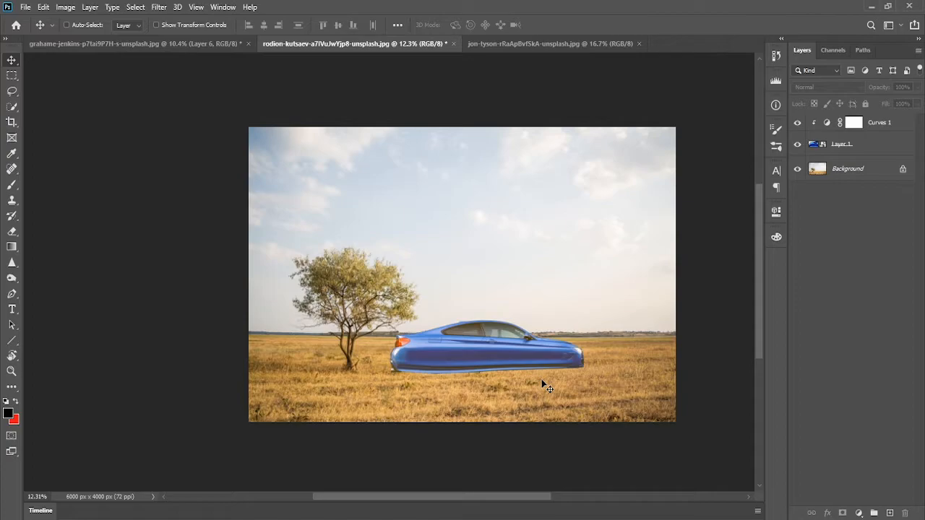
Step: In the jon-tyson tire photo, start a Pen path along the top and right edges of the second large tire in the right stack
{"action": "left_click", "coordinate": [513, 43]}
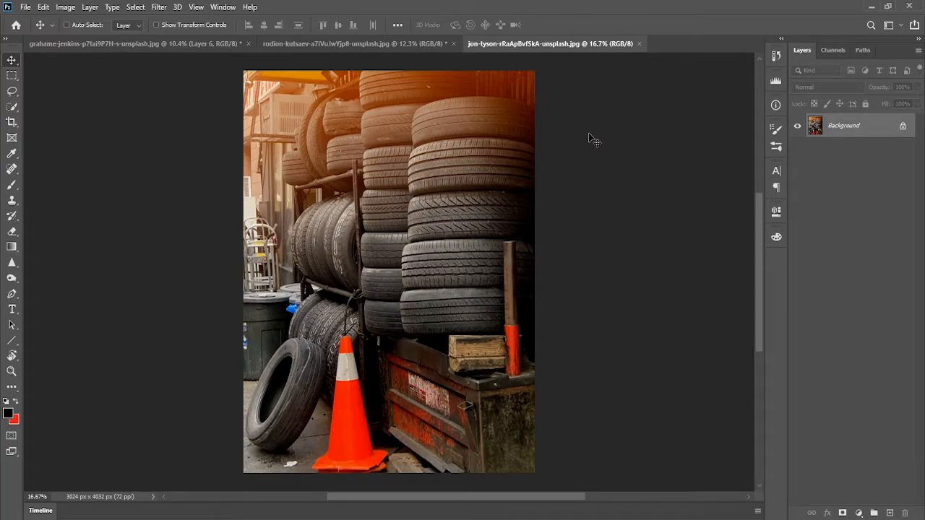
{"action": "scroll", "coordinate": [475, 175], "scroll_direction": "up", "scroll_amount": 5}
{"action": "left_click_drag", "start_coordinate": [546, 156], "coordinate": [490, 207]}
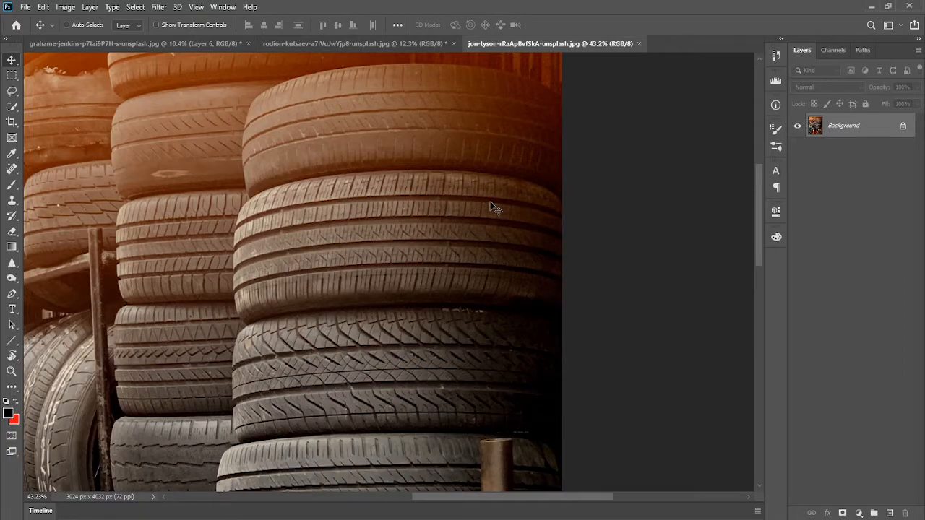
{"action": "left_click_drag", "start_coordinate": [416, 228], "coordinate": [493, 201]}
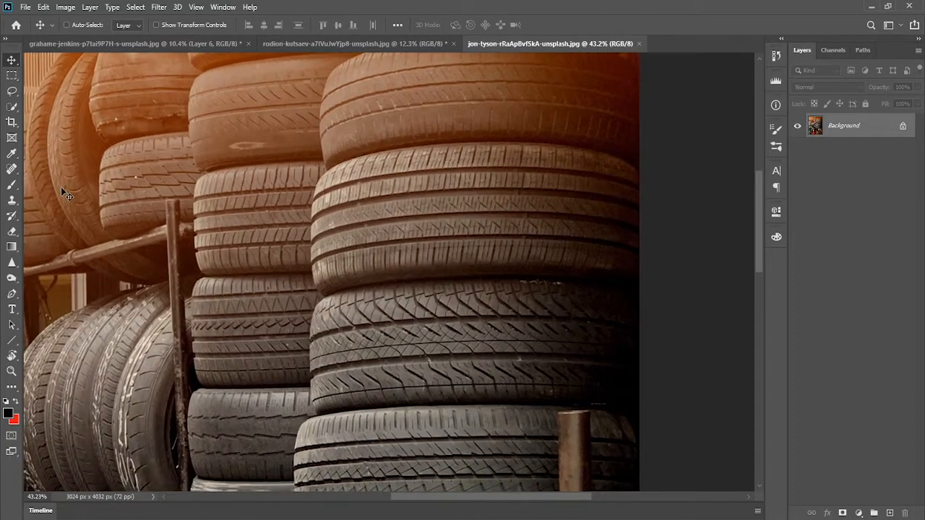
{"action": "key", "text": "p"}
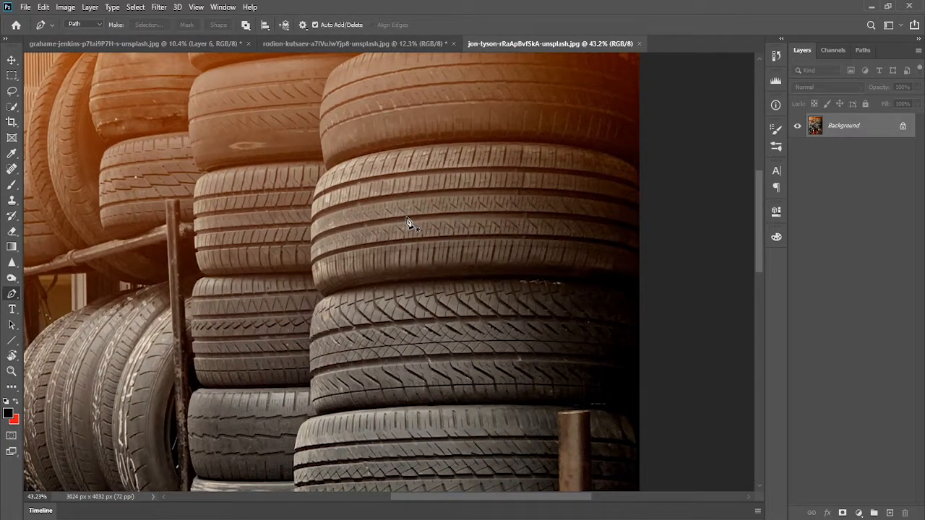
{"action": "scroll", "coordinate": [523, 215], "scroll_direction": "up", "scroll_amount": 5}
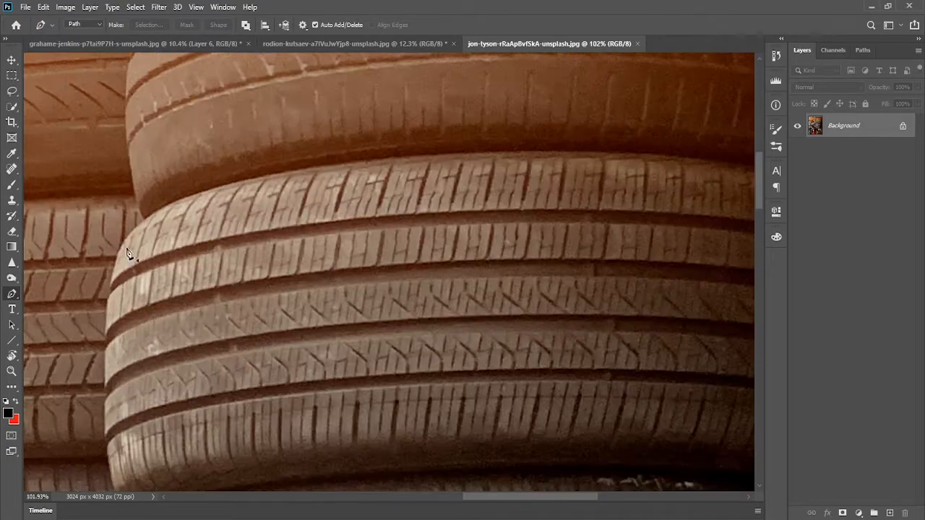
{"action": "left_click", "coordinate": [121, 246]}
{"action": "left_click_drag", "start_coordinate": [262, 177], "coordinate": [400, 161]}
{"action": "left_click_drag", "start_coordinate": [552, 151], "coordinate": [339, 140]}
{"action": "left_click", "coordinate": [228, 127], "text": "alt"}
{"action": "left_click_drag", "start_coordinate": [429, 141], "coordinate": [490, 159]}
{"action": "left_click_drag", "start_coordinate": [543, 183], "coordinate": [581, 208]}
{"action": "left_click", "coordinate": [552, 190], "text": "alt"}
{"action": "left_click_drag", "start_coordinate": [542, 285], "coordinate": [554, 123]}
{"action": "left_click", "coordinate": [561, 301]}
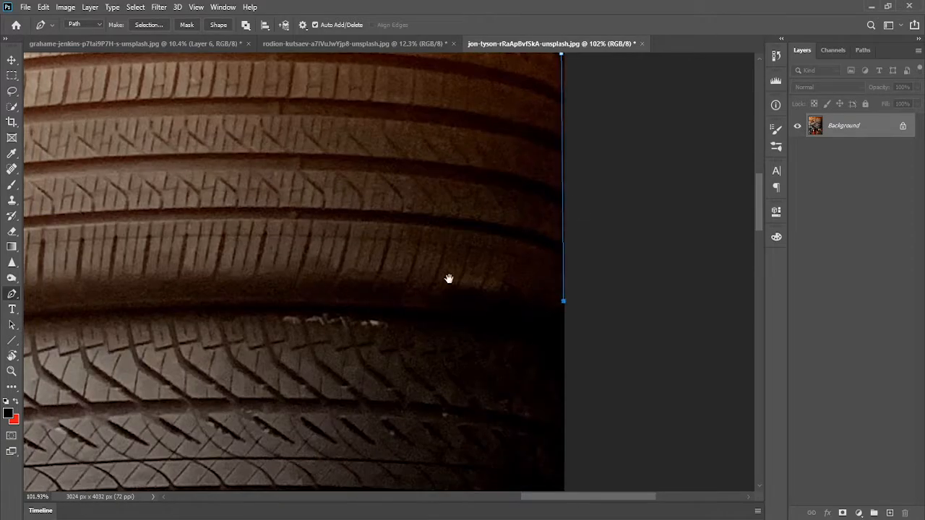
Step: Continue the path along the tire's curved bottom edge from the right border to its lower-left corner
{"action": "left_click_drag", "start_coordinate": [452, 277], "coordinate": [573, 255]}
{"action": "left_click_drag", "start_coordinate": [487, 264], "coordinate": [451, 270]}
{"action": "key", "text": "ctrl+z"}
{"action": "left_click_drag", "start_coordinate": [503, 278], "coordinate": [529, 257]}
{"action": "left_click_drag", "start_coordinate": [514, 238], "coordinate": [461, 242]}
{"action": "left_click", "coordinate": [514, 238], "text": "alt"}
{"action": "left_click_drag", "start_coordinate": [244, 242], "coordinate": [434, 216]}
{"action": "left_click_drag", "start_coordinate": [193, 250], "coordinate": [100, 286]}
{"action": "left_click", "coordinate": [193, 250], "text": "alt"}
{"action": "left_click_drag", "start_coordinate": [279, 227], "coordinate": [512, 326]}
Step: Trace the tire's left edge upward and close the path at its starting point
{"action": "scroll", "coordinate": [412, 323], "scroll_direction": "up", "scroll_amount": 5}
{"action": "left_click_drag", "start_coordinate": [396, 327], "coordinate": [423, 336]}
{"action": "left_click", "coordinate": [382, 297]}
{"action": "left_click_drag", "start_coordinate": [379, 227], "coordinate": [378, 215]}
{"action": "left_click_drag", "start_coordinate": [375, 154], "coordinate": [417, 254]}
{"action": "left_click", "coordinate": [420, 241]}
{"action": "left_click_drag", "start_coordinate": [431, 169], "coordinate": [407, 269]}
{"action": "left_click", "coordinate": [399, 264]}
{"action": "left_click", "coordinate": [406, 244]}
{"action": "left_click_drag", "start_coordinate": [408, 232], "coordinate": [404, 253]}
{"action": "left_click_drag", "start_coordinate": [418, 197], "coordinate": [425, 186]}
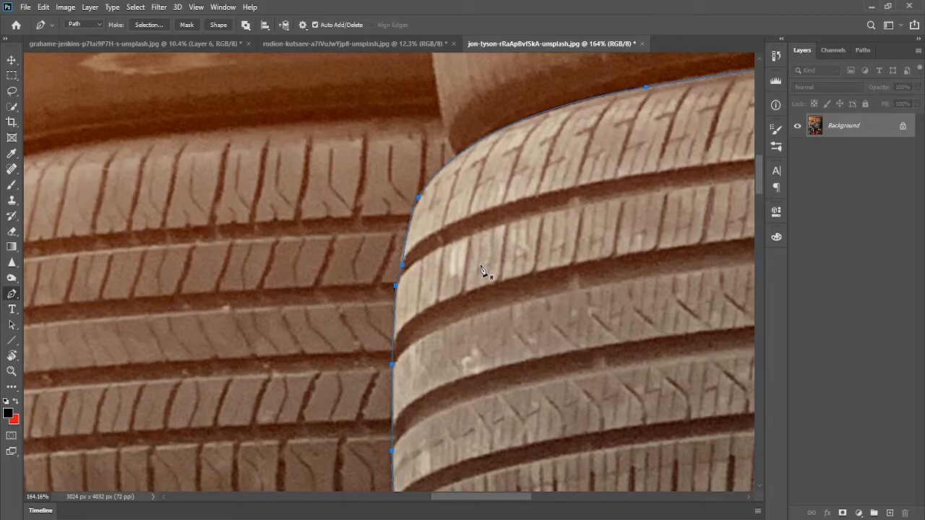
Step: Turn the tire path into a selection with a 0.5 pixel feather radius and copy the tire onto its own layer
{"action": "key", "text": "ctrl+0"}
{"action": "right_click", "coordinate": [462, 189]}
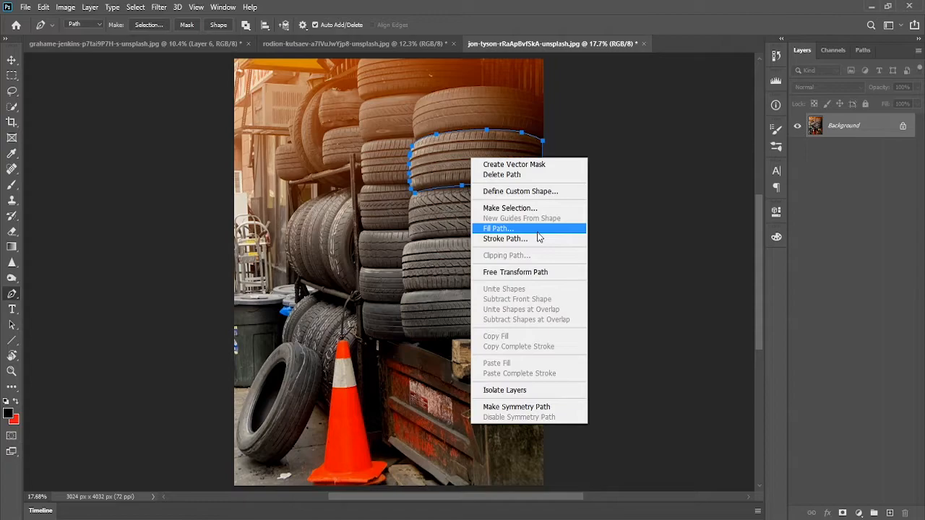
{"action": "left_click", "coordinate": [526, 208]}
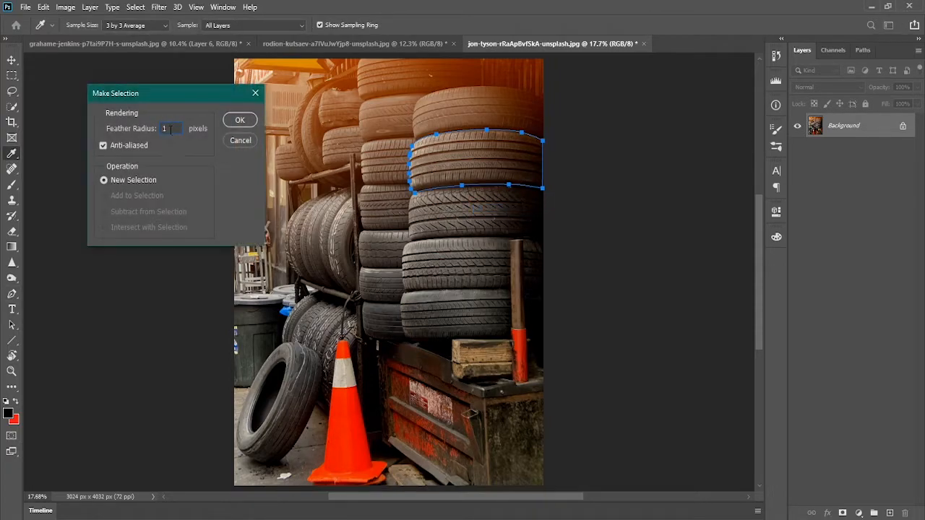
{"action": "type", "text": ".5"}
{"action": "left_click", "coordinate": [244, 123]}
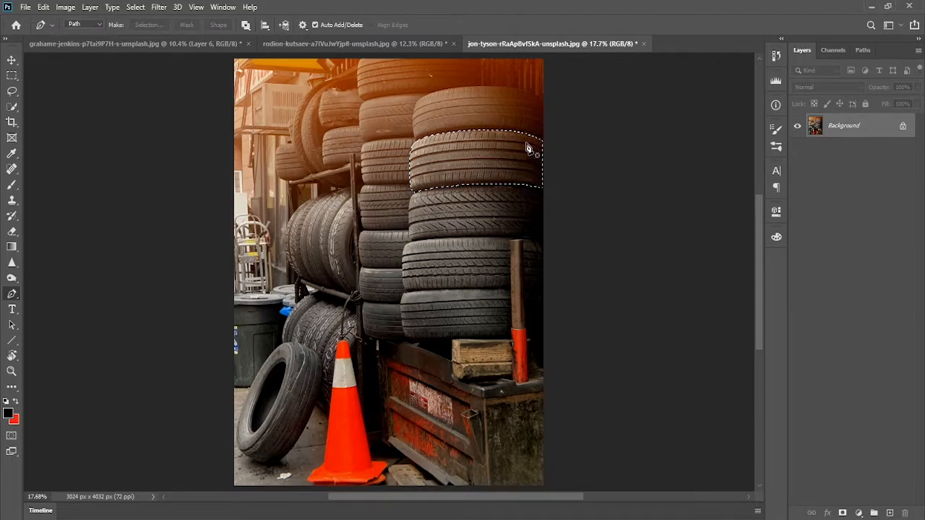
{"action": "key", "text": "ctrl+j"}
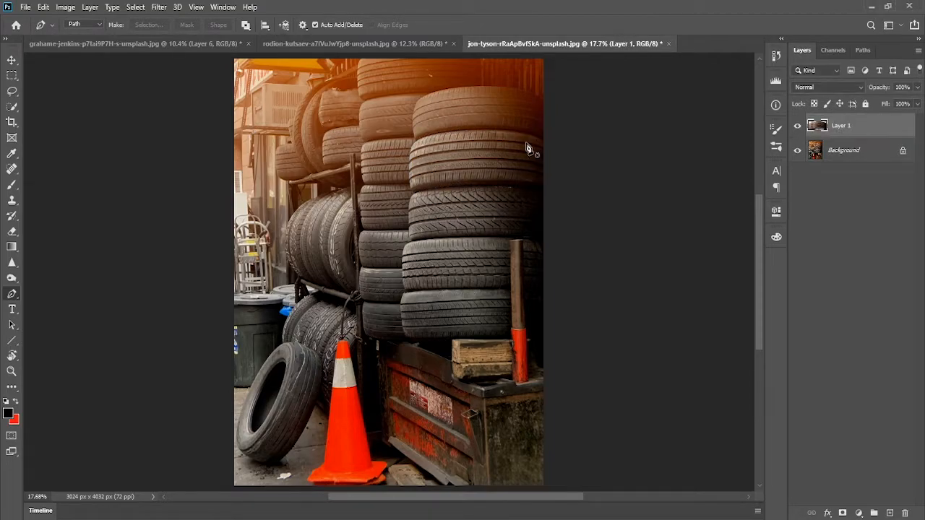
Step: Add a new layer between the Background and the cut-out tire and fill it with the red background color
{"action": "left_click", "coordinate": [859, 150]}
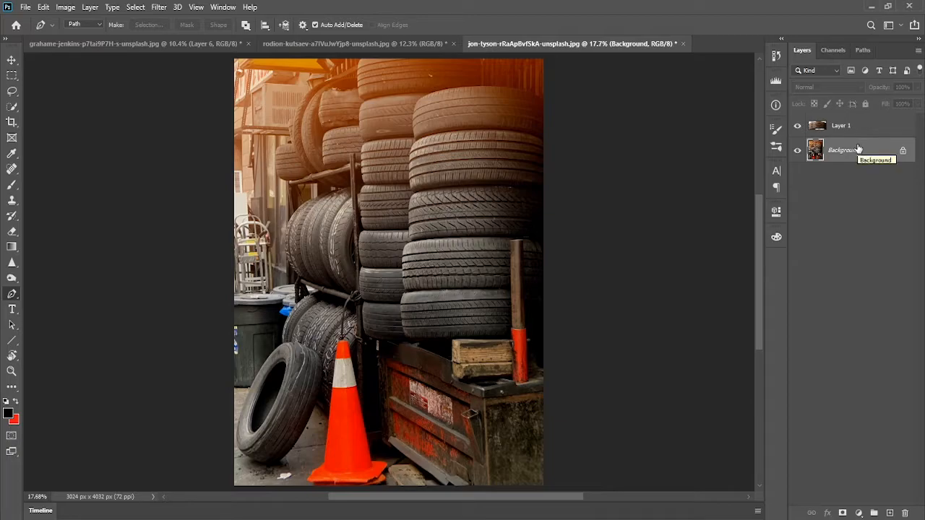
{"action": "left_click", "coordinate": [891, 513]}
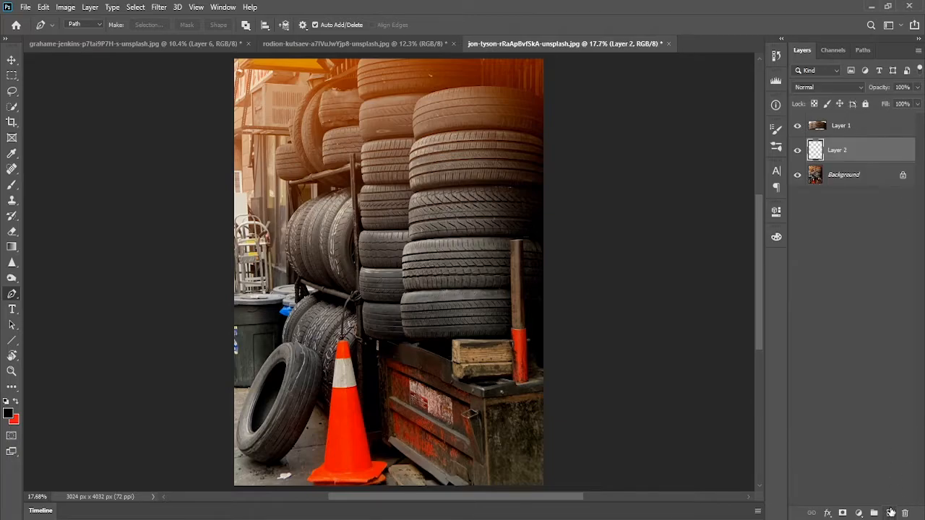
{"action": "key", "text": "ctrl+BackSpace"}
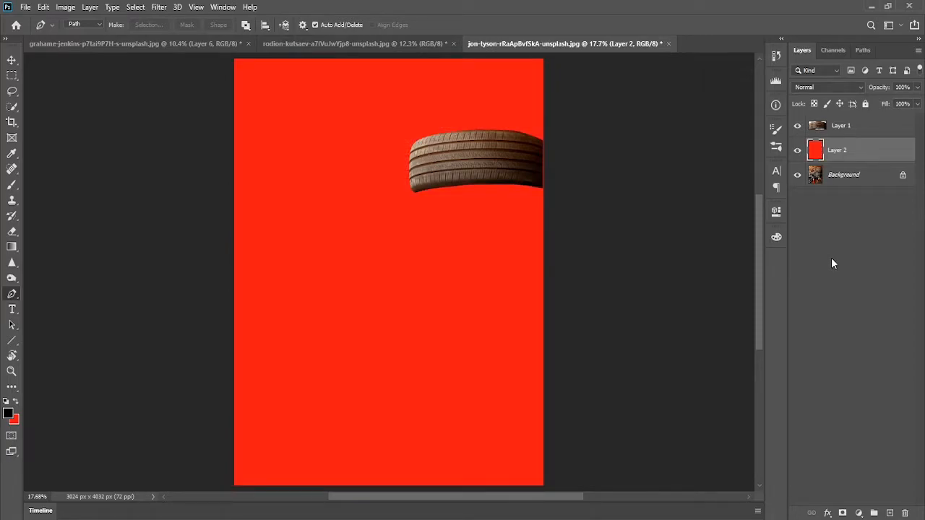
Step: Set the foreground color to a near-white tint
{"action": "left_click", "coordinate": [9, 414]}
{"action": "left_click", "coordinate": [558, 121]}
{"action": "left_click", "coordinate": [803, 117]}
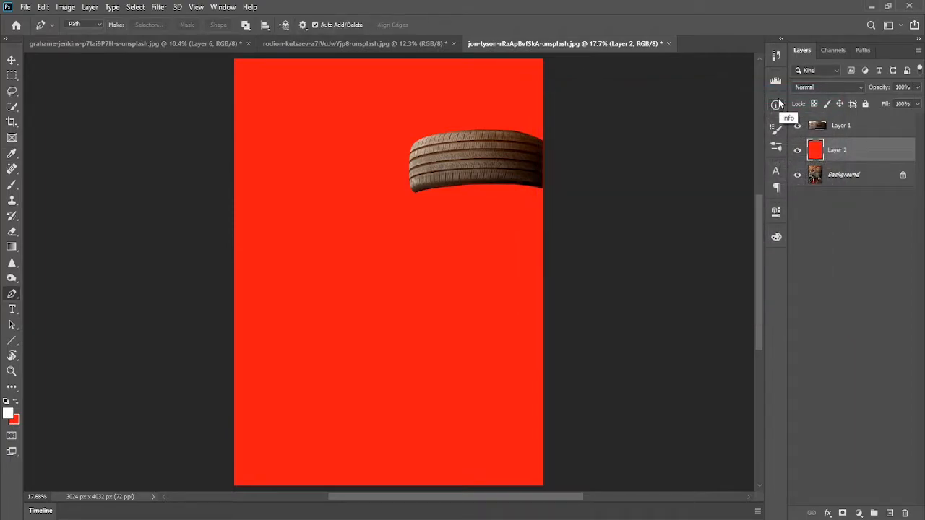
Step: Fill the layer beneath the tire with the near-white foreground color and make the cut-out tire layer active
{"action": "key", "text": "alt+BackSpace"}
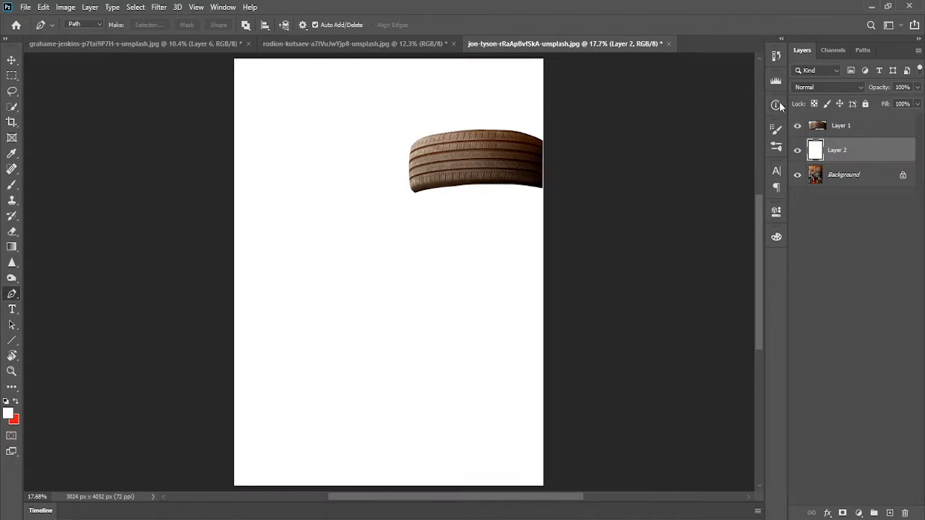
{"action": "key", "text": "alt+bracketright"}
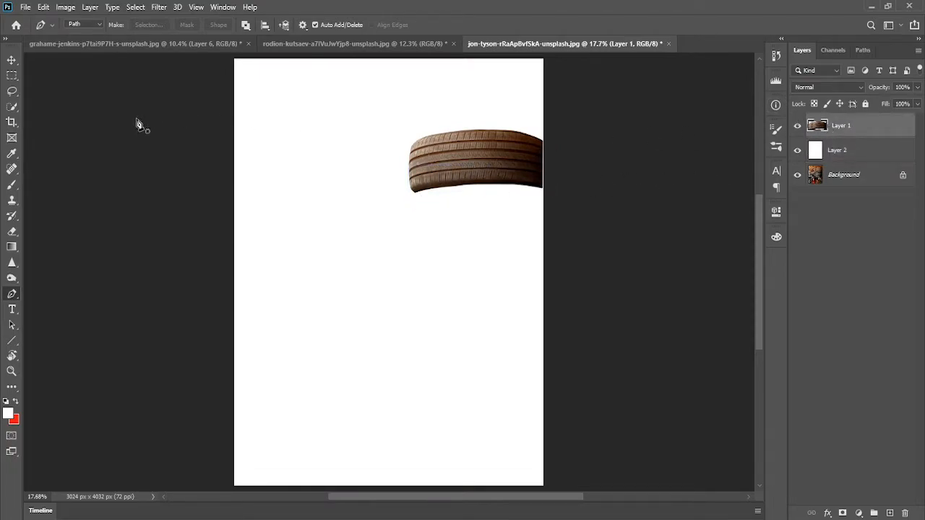
{"action": "key", "text": "b"}
Step: Select the left half of the tire with a rectangular marquee and copy it onto its own layer
{"action": "mouse_move", "coordinate": [466, 166]}
{"action": "left_mouse_down"}
{"action": "mouse_move", "coordinate": [395, 214]}
{"action": "mouse_move", "coordinate": [447, 230]}
{"action": "mouse_move", "coordinate": [460, 201]}
{"action": "left_mouse_up"}
{"action": "scroll", "coordinate": [464, 215], "scroll_direction": "up", "scroll_amount": 4}
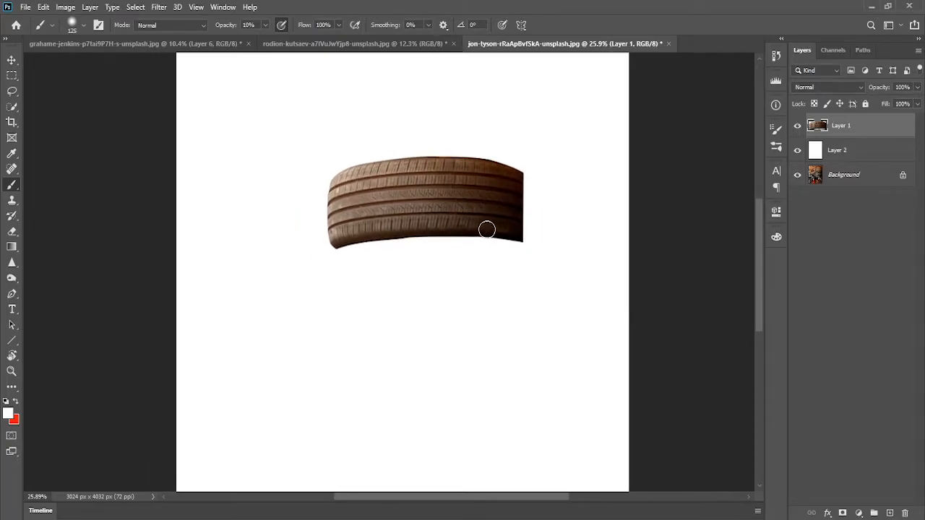
{"action": "left_click", "coordinate": [12, 75]}
{"action": "left_click_drag", "start_coordinate": [293, 147], "coordinate": [428, 259]}
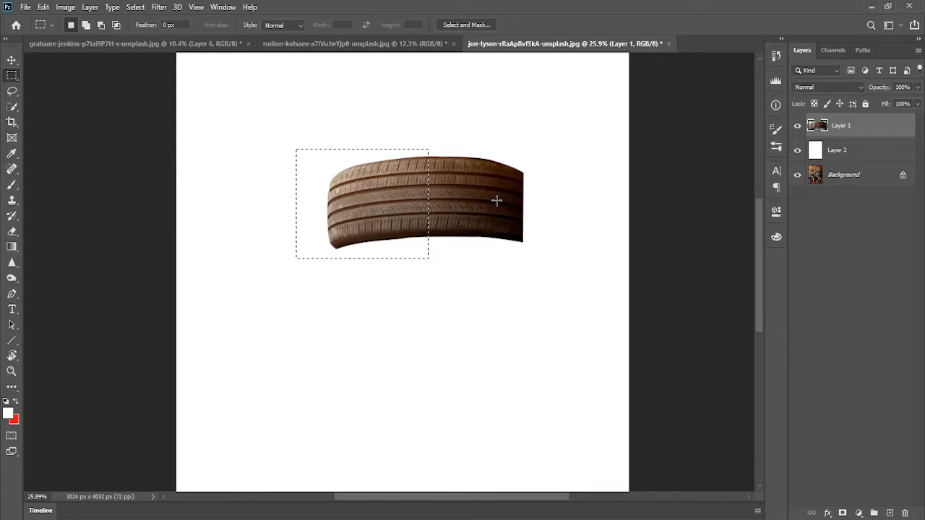
{"action": "key", "text": "ctrl+j"}
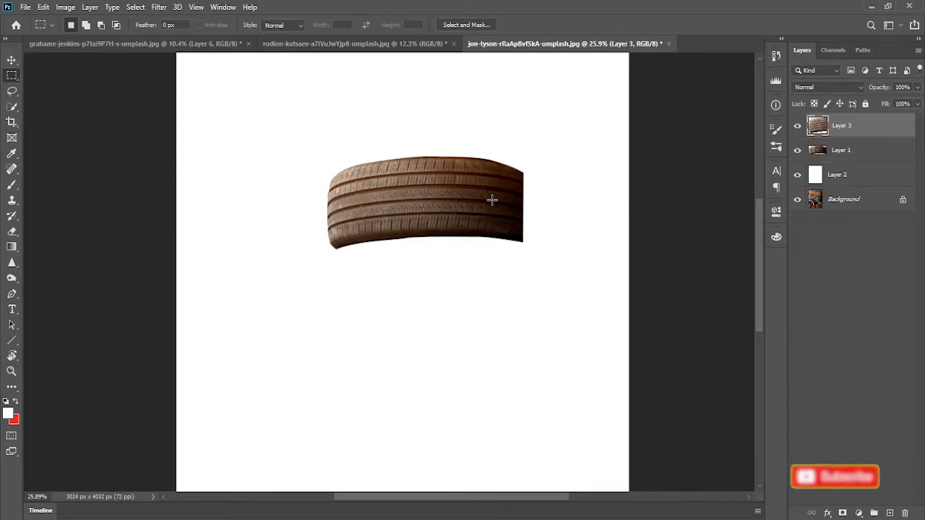
Step: Flip the copied tire half horizontally and move it about 656 px to the right, over the tire's dark half
{"action": "key", "text": "ctrl+t"}
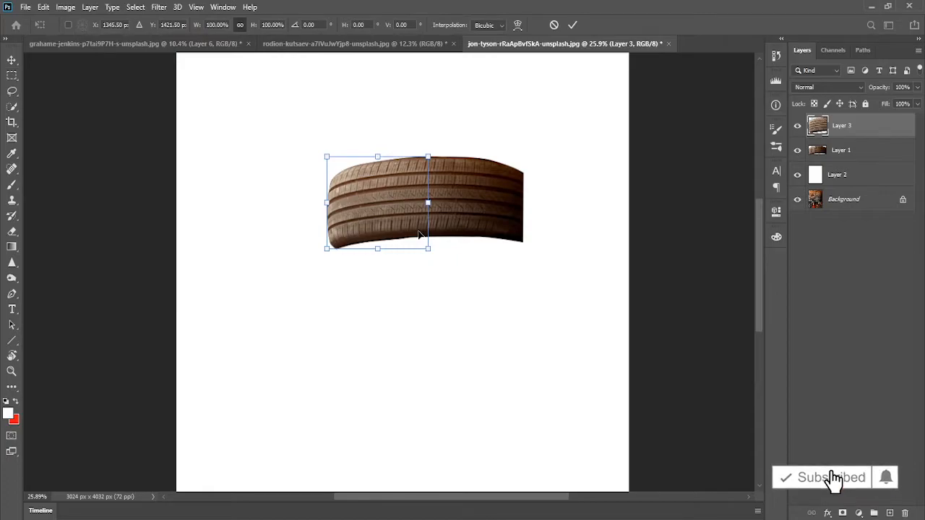
{"action": "right_click", "coordinate": [413, 225]}
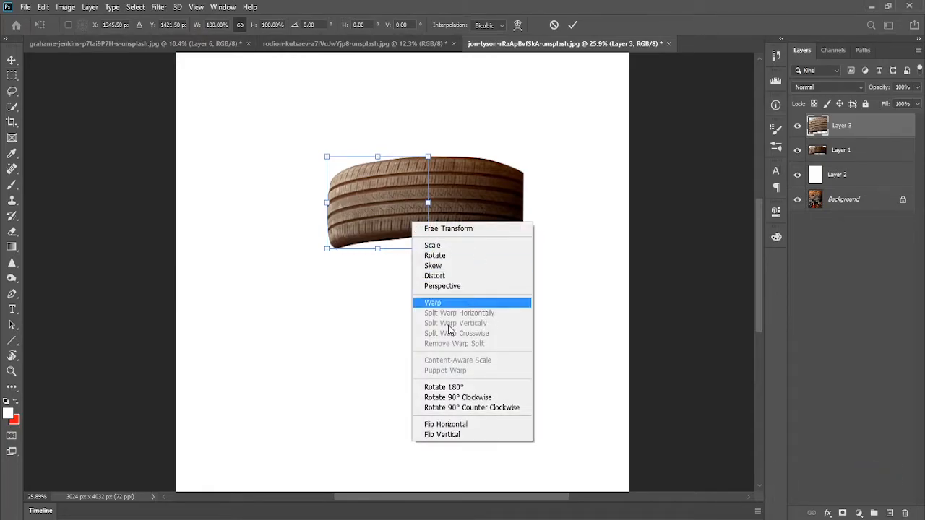
{"action": "left_click", "coordinate": [455, 424]}
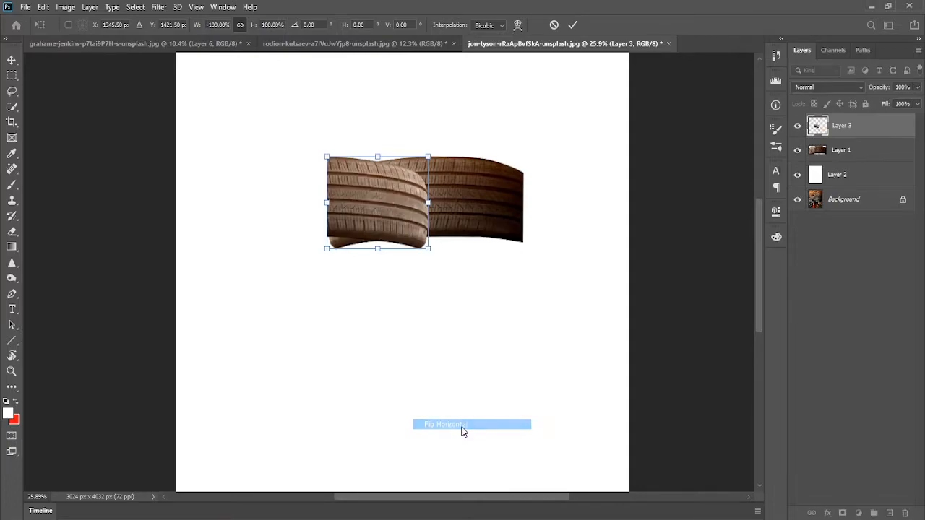
{"action": "left_click_drag", "start_coordinate": [406, 226], "coordinate": [501, 226]}
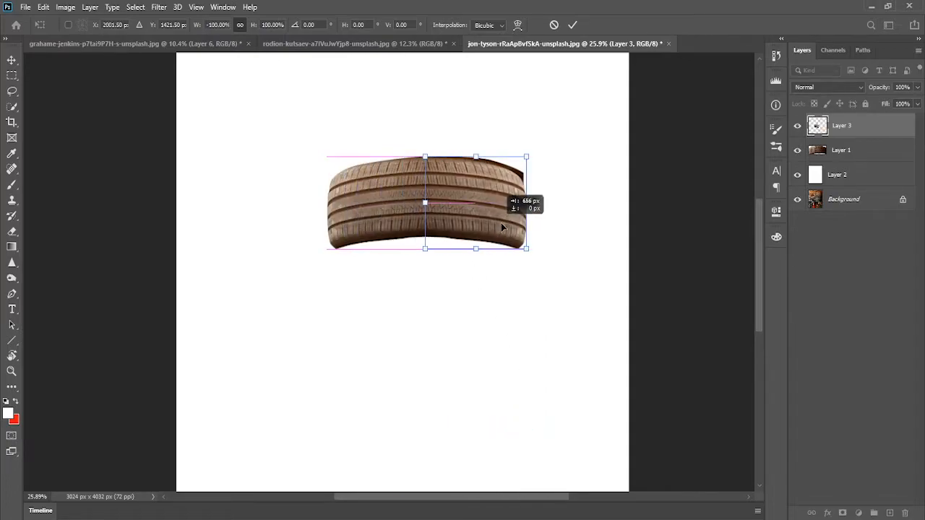
Step: Rotate the mirrored half very slightly counterclockwise to line up its treads with the left half and apply the transform
{"action": "scroll", "coordinate": [486, 224], "scroll_direction": "up", "scroll_amount": 6}
{"action": "key", "text": "alt+space"}
{"action": "left_click", "coordinate": [498, 203]}
{"action": "left_click_drag", "start_coordinate": [591, 287], "coordinate": [588, 286]}
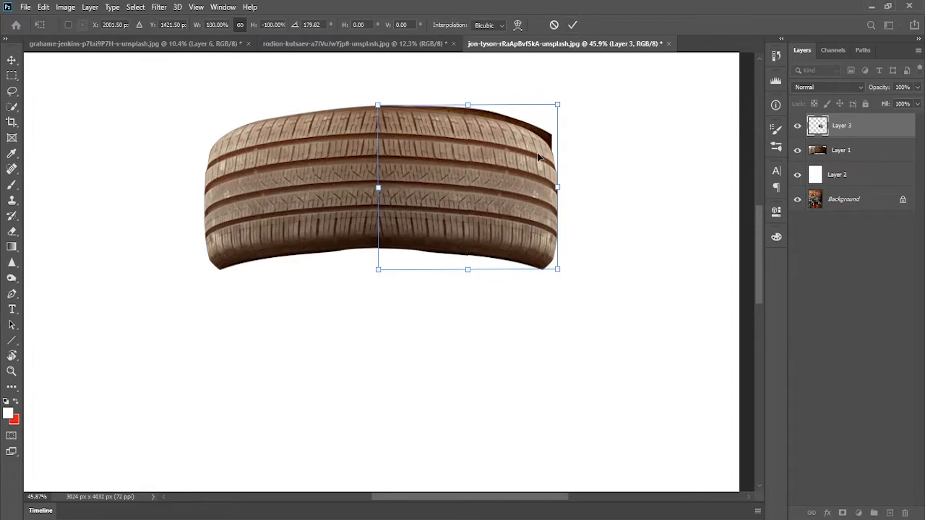
{"action": "left_click", "coordinate": [572, 25]}
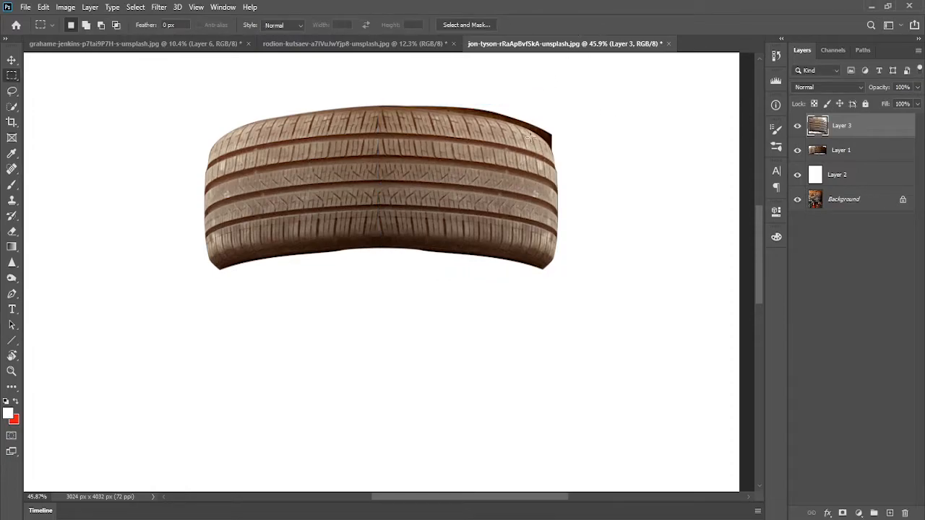
Step: Erase the dark part of the original tire on Layer 1 that sticks out above the mirrored right half
{"action": "scroll", "coordinate": [541, 167], "scroll_direction": "up", "scroll_amount": 5}
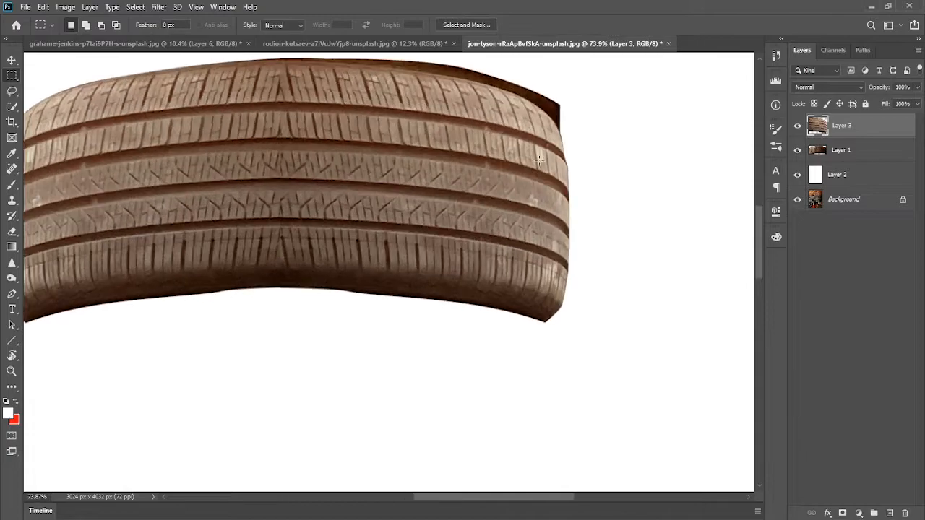
{"action": "left_click_drag", "start_coordinate": [503, 155], "coordinate": [528, 231]}
{"action": "left_click_drag", "start_coordinate": [614, 269], "coordinate": [560, 206]}
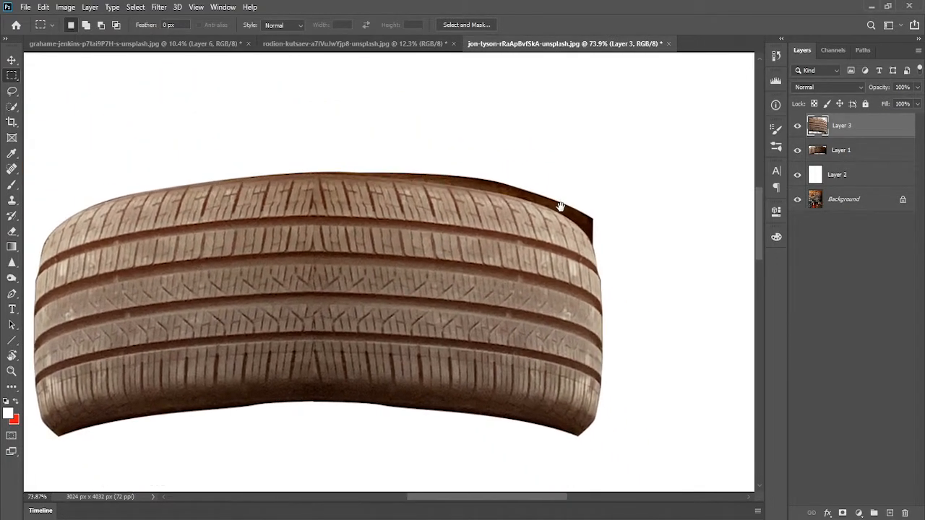
{"action": "left_click", "coordinate": [815, 150]}
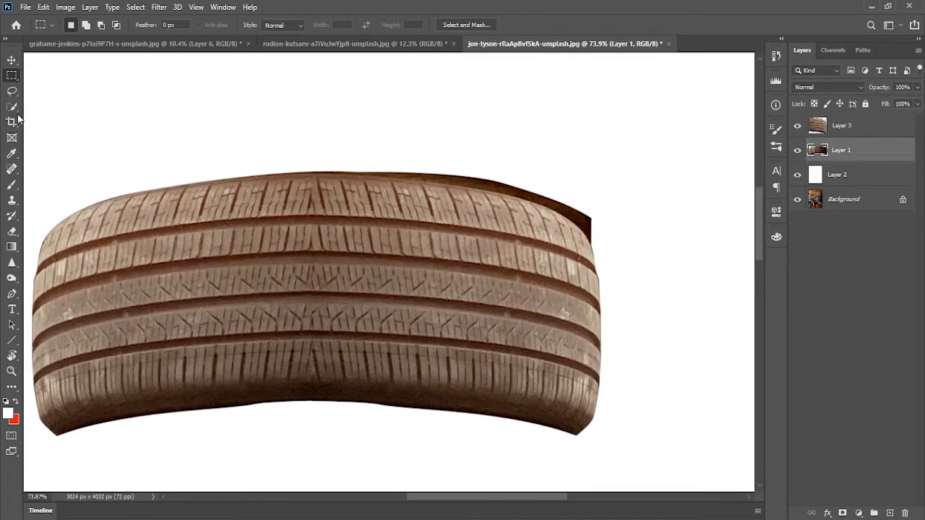
{"action": "key", "text": "e"}
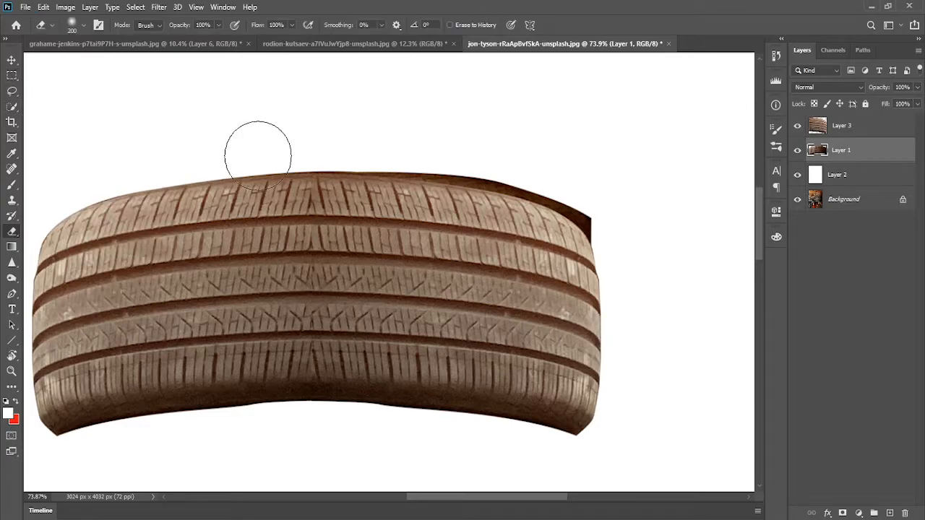
{"action": "key", "text": "bracketleft"}
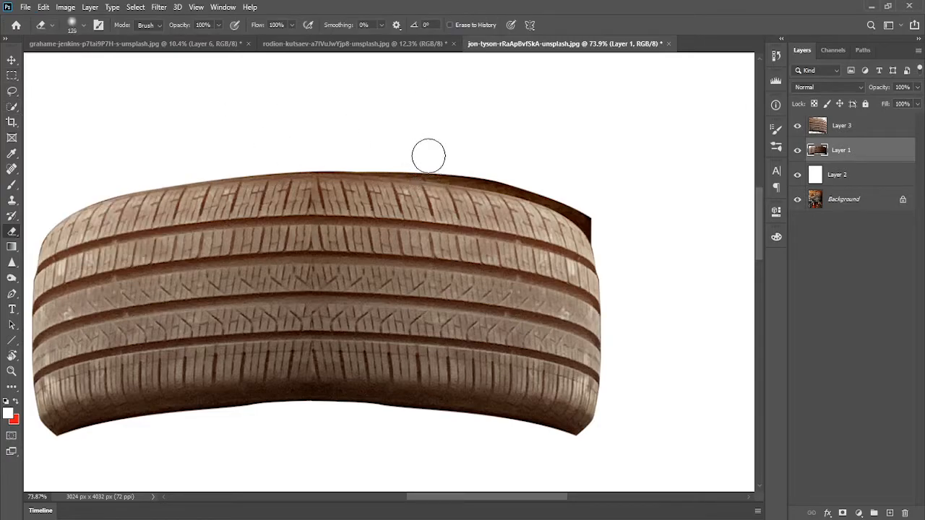
{"action": "mouse_move", "coordinate": [592, 206]}
{"action": "left_mouse_down"}
{"action": "mouse_move", "coordinate": [549, 184]}
{"action": "mouse_move", "coordinate": [643, 218]}
{"action": "mouse_move", "coordinate": [583, 198]}
{"action": "mouse_move", "coordinate": [643, 226]}
{"action": "mouse_move", "coordinate": [544, 180]}
{"action": "mouse_move", "coordinate": [617, 229]}
{"action": "mouse_move", "coordinate": [528, 175]}
{"action": "mouse_move", "coordinate": [328, 144]}
{"action": "left_mouse_up"}
{"action": "key", "text": "ctrl+z"}
{"action": "key", "text": "ctrl+z"}
{"action": "mouse_move", "coordinate": [499, 177]}
{"action": "left_mouse_down"}
{"action": "mouse_move", "coordinate": [455, 166]}
{"action": "mouse_move", "coordinate": [395, 170]}
{"action": "mouse_move", "coordinate": [370, 155]}
{"action": "left_mouse_up"}
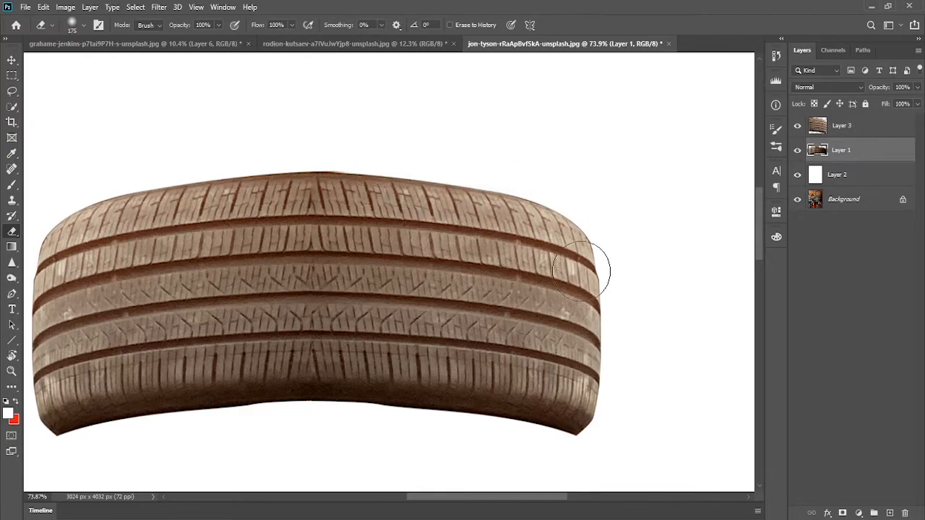
Step: Merge Layer 3 and Layer 1, the two tire halves, into one layer
{"action": "scroll", "coordinate": [578, 238], "scroll_direction": "down", "scroll_amount": 3}
{"action": "key", "text": "ctrl+0"}
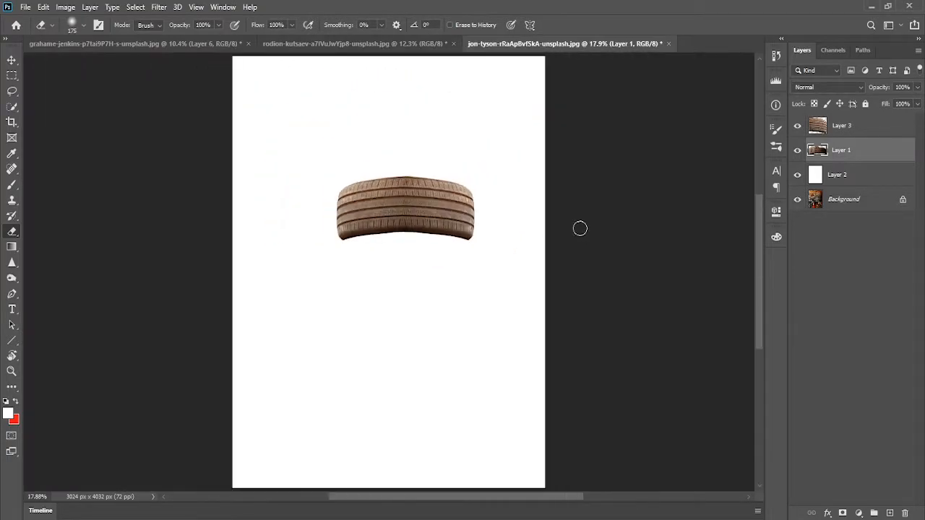
{"action": "scroll", "coordinate": [425, 232], "scroll_direction": "up", "scroll_amount": 6}
{"action": "left_click_drag", "start_coordinate": [491, 175], "coordinate": [506, 241]}
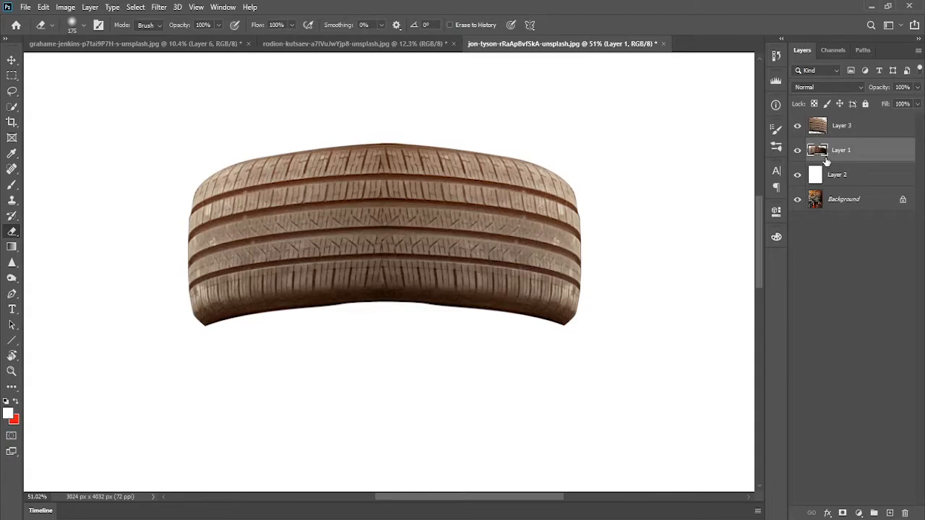
{"action": "left_click", "coordinate": [849, 126], "text": "shift"}
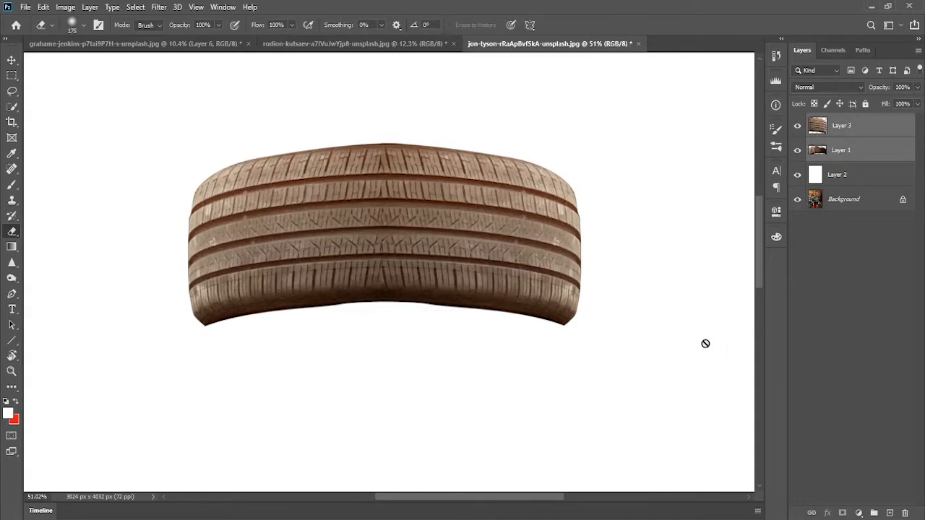
{"action": "left_click", "coordinate": [859, 129]}
{"action": "left_click", "coordinate": [859, 157], "text": "shift"}
{"action": "key", "text": "ctrl+e"}
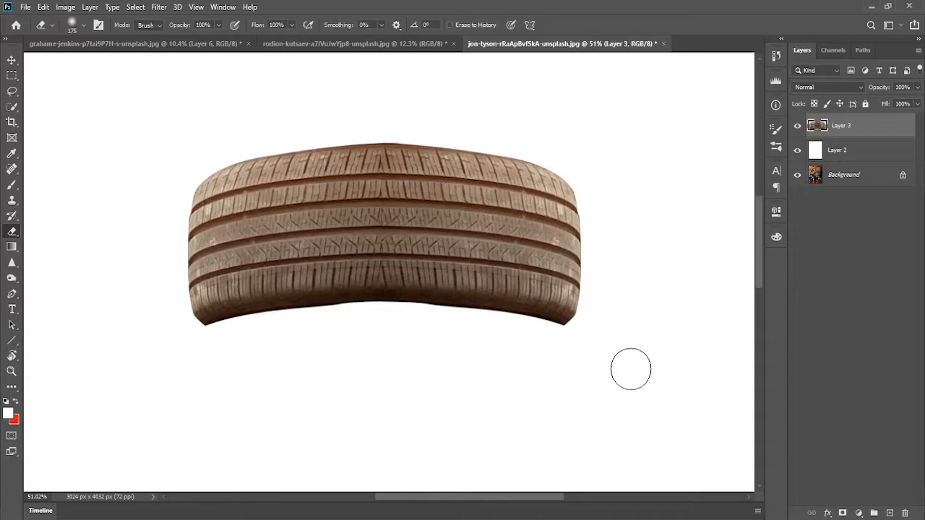
Step: Bring the merged tire into the field photo near the car's front and convert its layer to a smart object
{"action": "mouse_move", "coordinate": [499, 249]}
{"action": "left_mouse_down"}
{"action": "mouse_move", "coordinate": [443, 211]}
{"action": "mouse_move", "coordinate": [415, 277]}
{"action": "mouse_move", "coordinate": [470, 295]}
{"action": "mouse_move", "coordinate": [407, 283]}
{"action": "mouse_move", "coordinate": [426, 289]}
{"action": "mouse_move", "coordinate": [321, 40]}
{"action": "mouse_move", "coordinate": [541, 379]}
{"action": "left_mouse_up"}
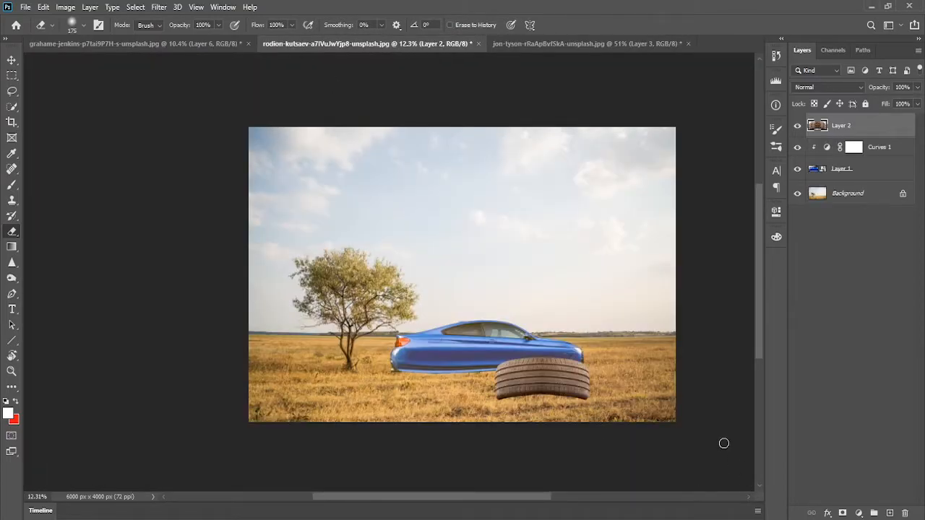
{"action": "right_click", "coordinate": [845, 125]}
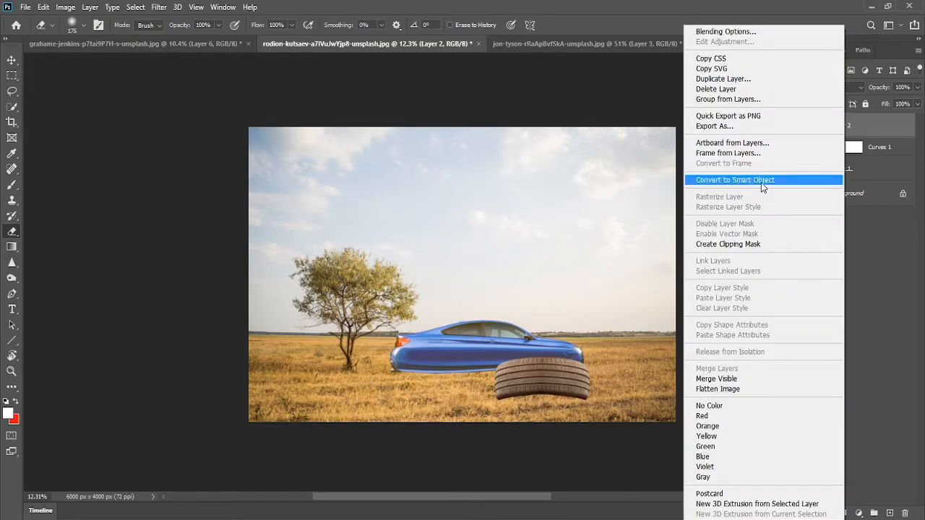
{"action": "left_click", "coordinate": [761, 180]}
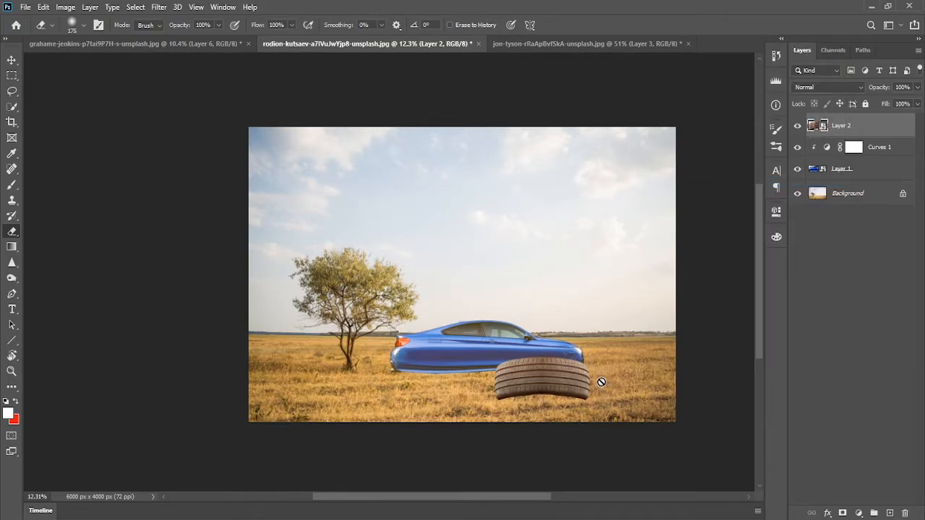
Step: Scale the tire proportionally to about 33% and keep it below the front of the car
{"action": "scroll", "coordinate": [599, 377], "scroll_direction": "up", "scroll_amount": 3}
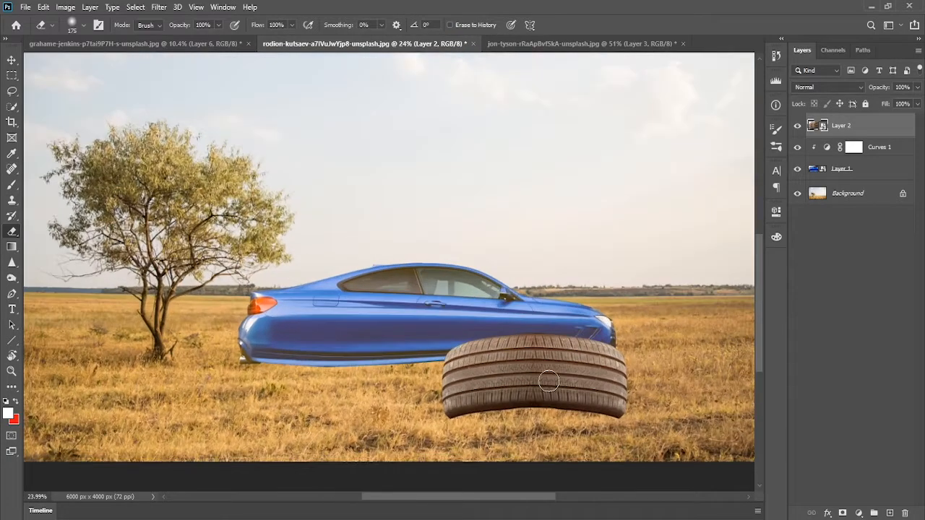
{"action": "left_click_drag", "start_coordinate": [605, 391], "coordinate": [562, 368]}
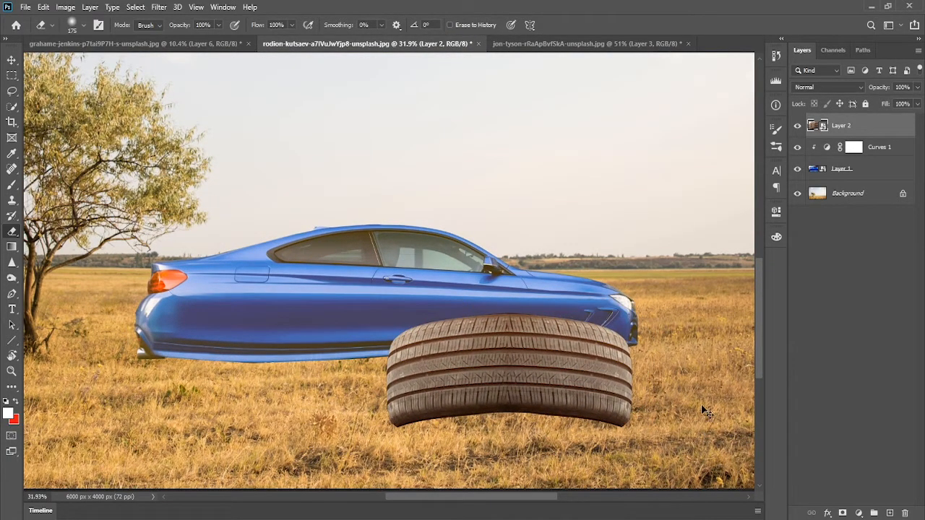
{"action": "key", "text": "ctrl+t"}
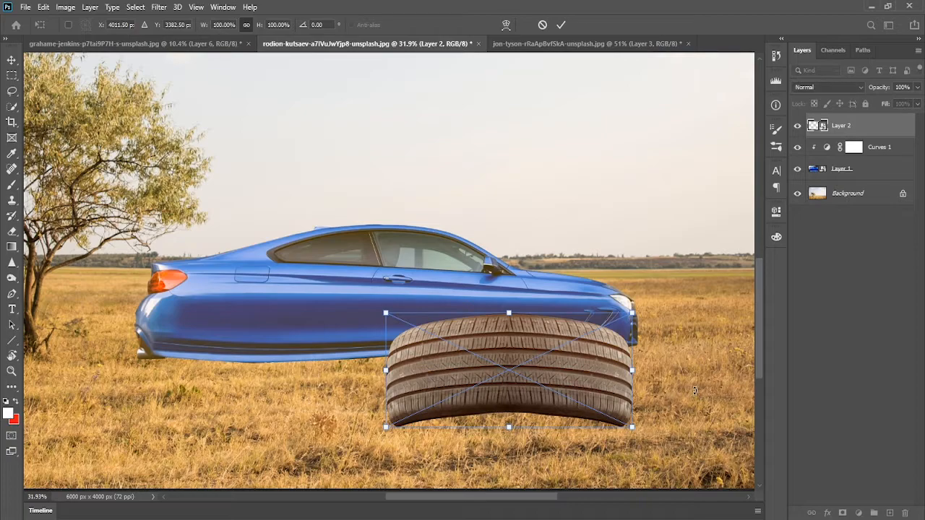
{"action": "left_click_drag", "start_coordinate": [632, 313], "coordinate": [584, 372]}
{"action": "scroll", "coordinate": [580, 372], "scroll_direction": "down", "scroll_amount": 3}
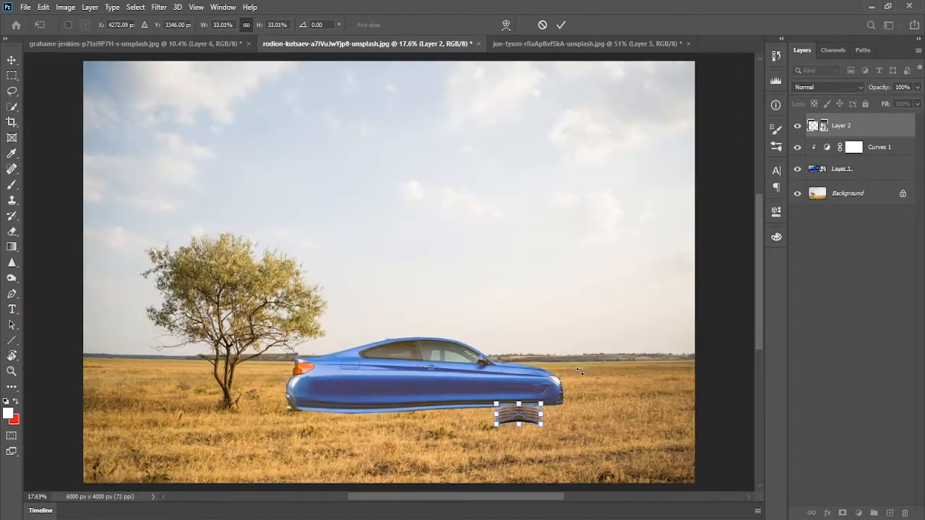
Step: Flip the tire vertically and shift it slightly left under the front of the car
{"action": "right_click", "coordinate": [534, 419]}
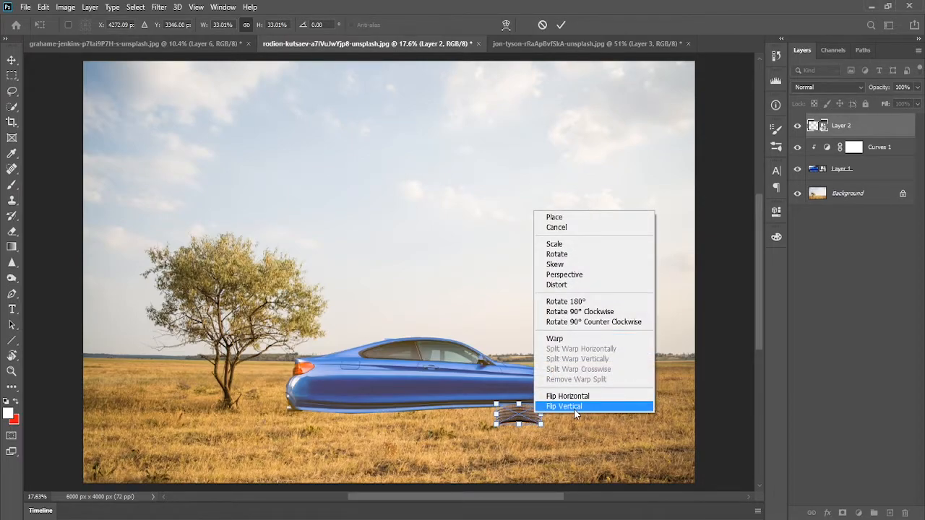
{"action": "left_click", "coordinate": [551, 407]}
{"action": "mouse_move", "coordinate": [519, 419]}
{"action": "left_mouse_down"}
{"action": "mouse_move", "coordinate": [485, 445]}
{"action": "mouse_move", "coordinate": [515, 420]}
{"action": "left_mouse_up"}
Step: Flatten the tire to about 30% width and 19% height, fit it against the car's front underside, and apply the transform
{"action": "scroll", "coordinate": [527, 438], "scroll_direction": "up", "scroll_amount": 4}
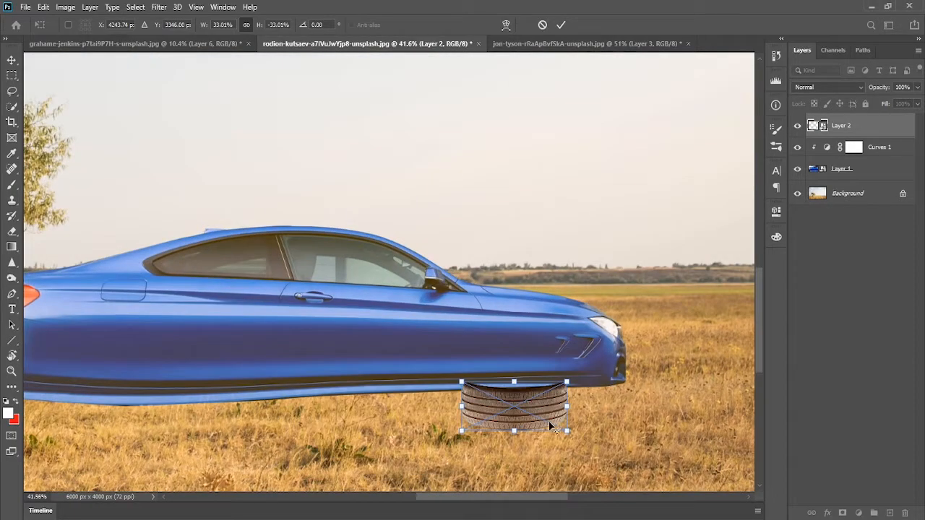
{"action": "left_click_drag", "start_coordinate": [514, 432], "coordinate": [535, 398]}
{"action": "scroll", "coordinate": [578, 347], "scroll_direction": "down", "scroll_amount": 3}
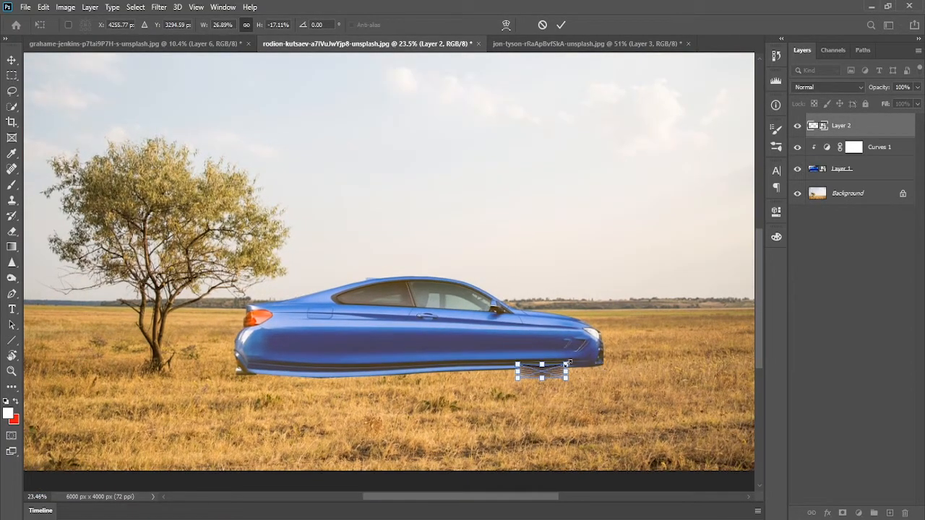
{"action": "left_click_drag", "start_coordinate": [568, 363], "coordinate": [565, 372]}
{"action": "scroll", "coordinate": [552, 375], "scroll_direction": "up", "scroll_amount": 3}
{"action": "scroll", "coordinate": [566, 374], "scroll_direction": "down", "scroll_amount": 5}
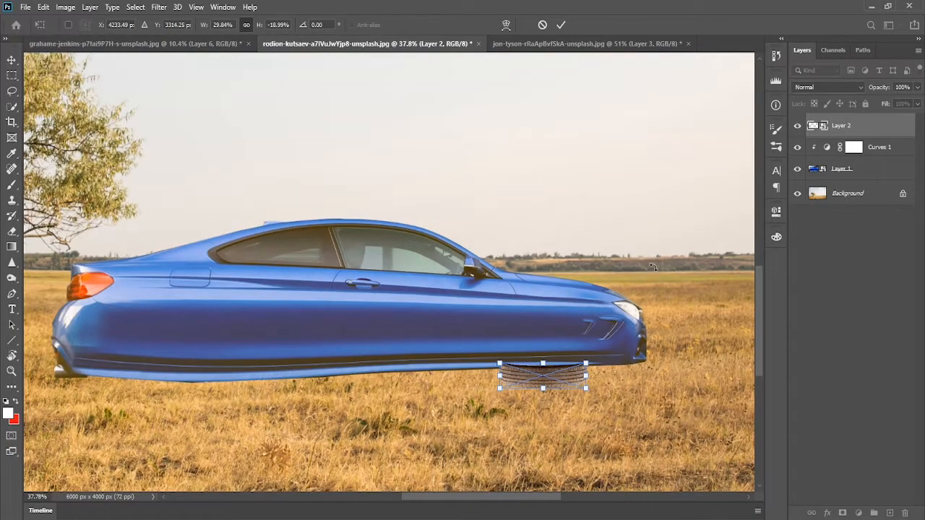
{"action": "key", "text": "e"}
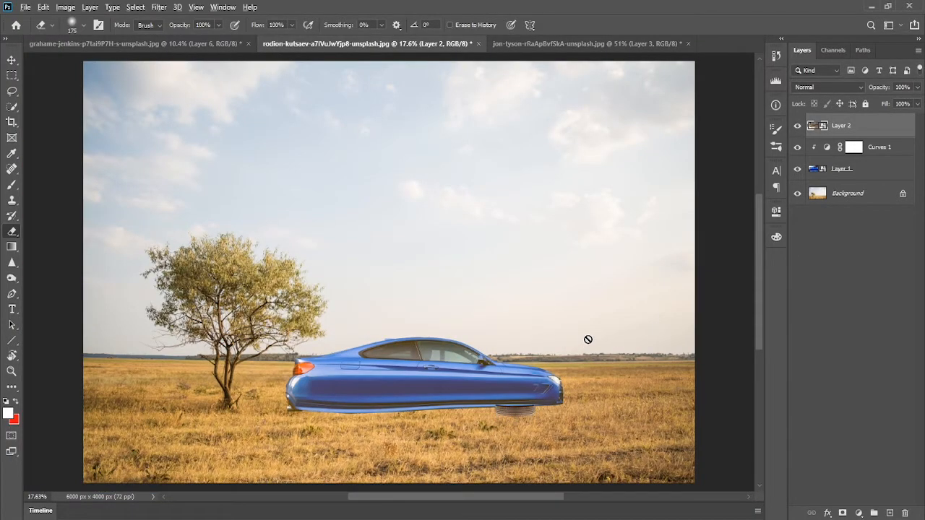
Step: Duplicate the Layer 2 tire placed under the front of the car
{"action": "scroll", "coordinate": [540, 373], "scroll_direction": "up", "scroll_amount": 3}
{"action": "left_click_drag", "start_coordinate": [504, 381], "coordinate": [580, 208]}
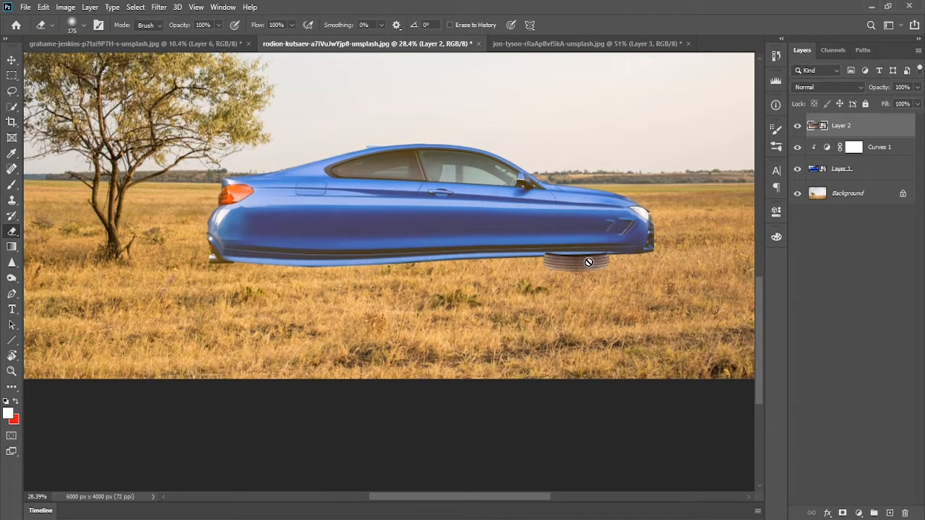
{"action": "key", "text": "ctrl+j"}
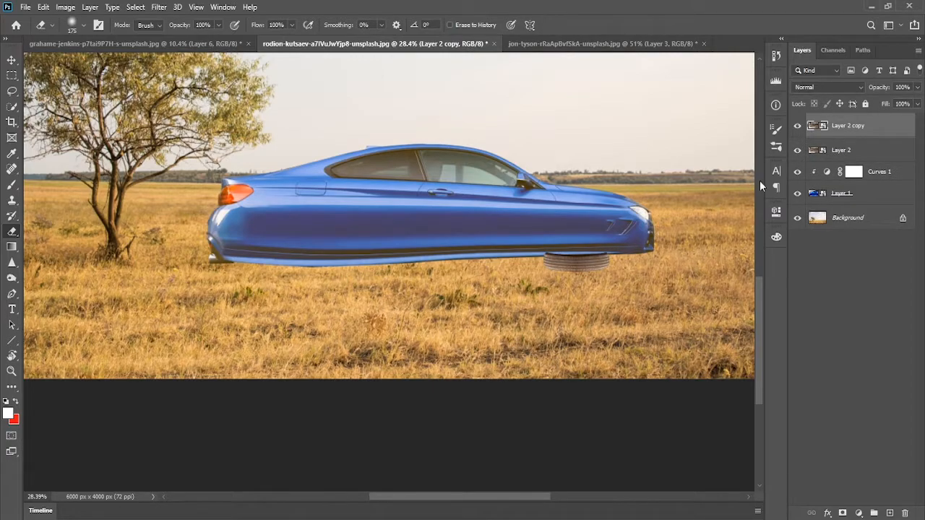
Step: Move the duplicated tire under the rear of the car
{"action": "left_click_drag", "start_coordinate": [573, 277], "coordinate": [310, 280]}
{"action": "scroll", "coordinate": [498, 261], "scroll_direction": "down", "scroll_amount": 1}
{"action": "left_click_drag", "start_coordinate": [499, 261], "coordinate": [479, 282]}
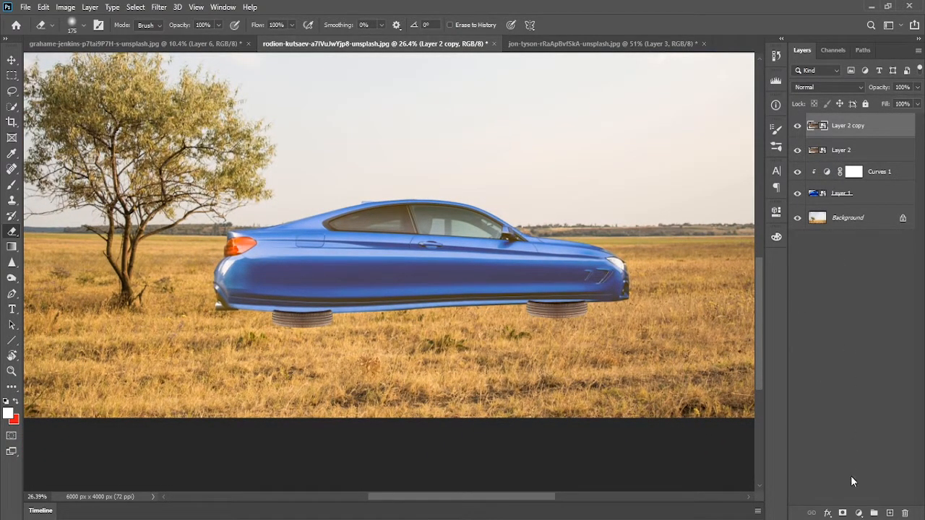
Step: Add layer masks to both tire layers, Layer 2 copy and Layer 2
{"action": "left_click", "coordinate": [842, 513]}
{"action": "left_click", "coordinate": [849, 152]}
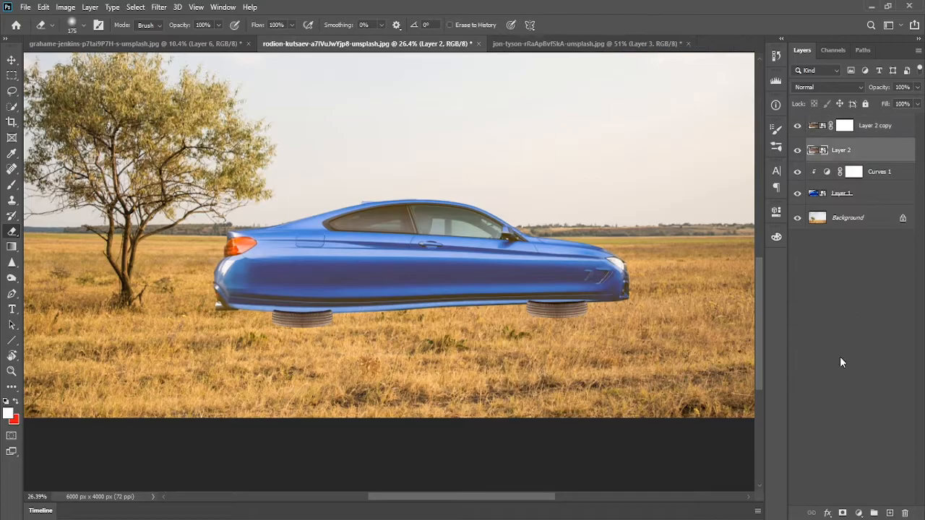
{"action": "left_click", "coordinate": [841, 513]}
Step: Set up the Brush tool at 50% opacity for masking the tires
{"action": "scroll", "coordinate": [414, 369], "scroll_direction": "up", "scroll_amount": 14}
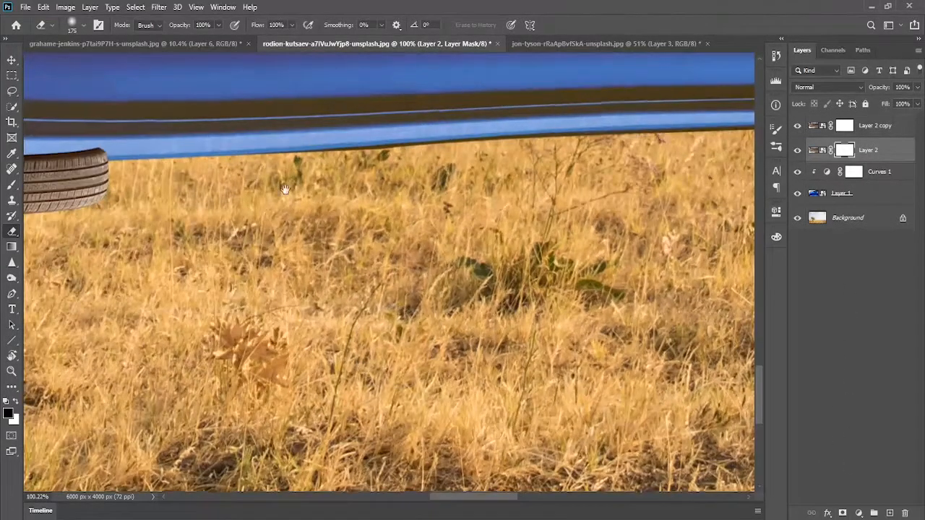
{"action": "left_click_drag", "start_coordinate": [274, 170], "coordinate": [518, 316]}
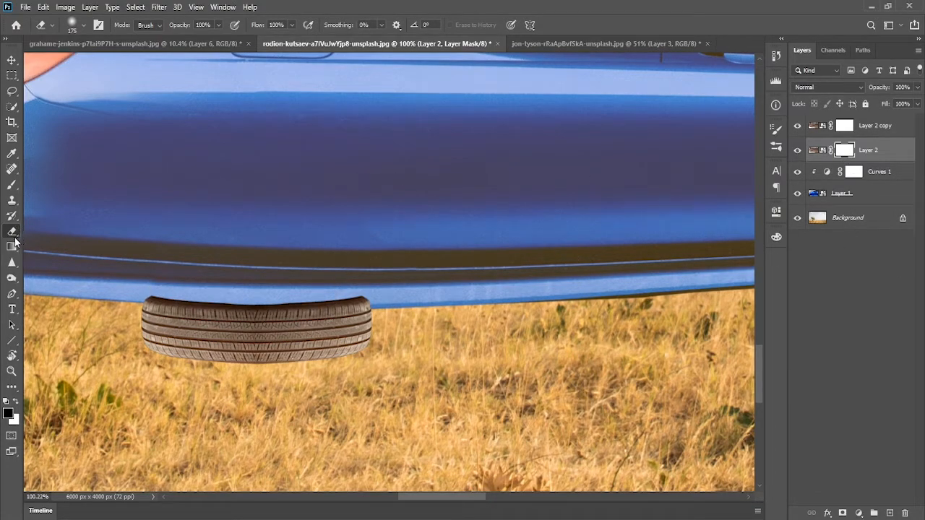
{"action": "key", "text": "b"}
{"action": "right_click", "coordinate": [329, 174]}
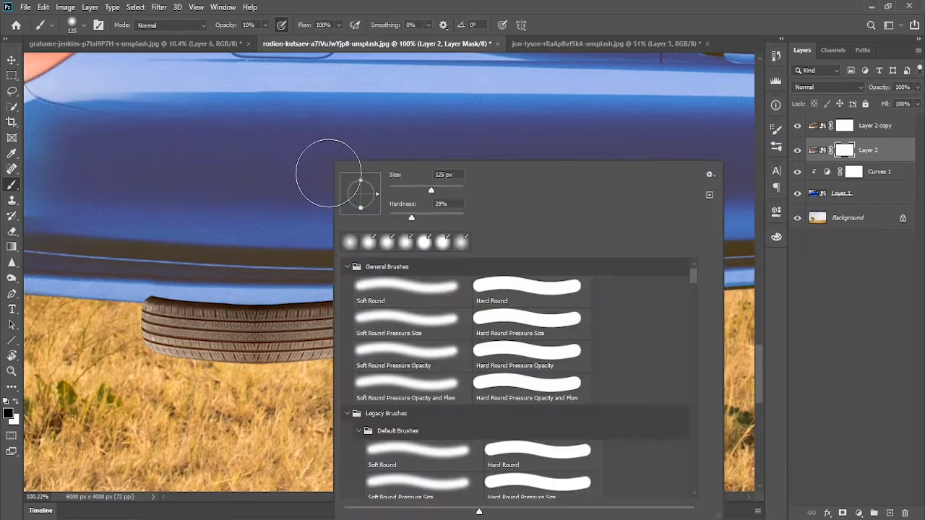
{"action": "left_click", "coordinate": [395, 205]}
{"action": "type", "text": "50"}
{"action": "key", "text": "Return"}
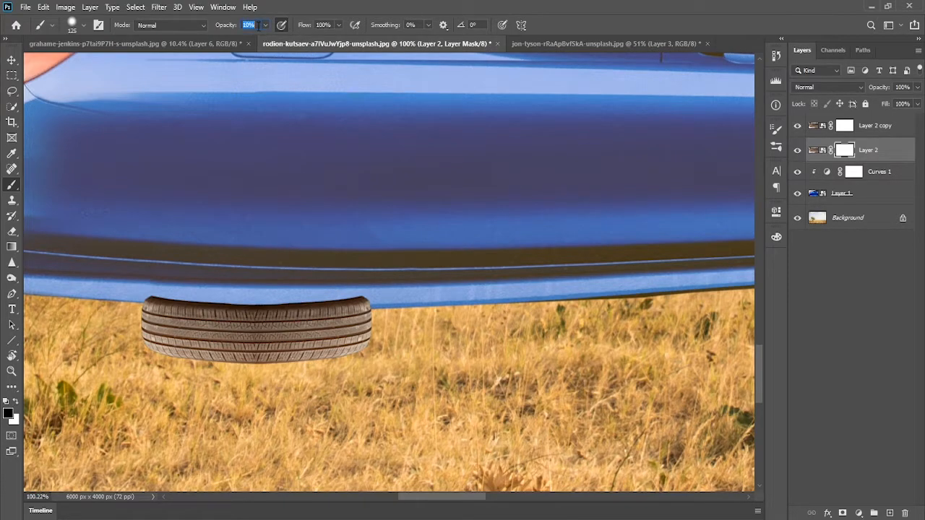
Step: Reduce the brush to 35 px and try to mask the rear tire's upper edge on Layer 2's mask
{"action": "key", "text": "bracketleft"}
{"action": "key", "text": "bracketleft"}
{"action": "key", "text": "bracketleft"}
{"action": "key", "text": "bracketleft"}
{"action": "key", "text": "bracketleft"}
{"action": "key", "text": "bracketleft"}
{"action": "key", "text": "bracketleft"}
{"action": "left_click_drag", "start_coordinate": [367, 312], "coordinate": [398, 304]}
{"action": "key", "text": "bracketleft"}
{"action": "key", "text": "bracketleft"}
{"action": "mouse_move", "coordinate": [367, 237]}
{"action": "left_mouse_down"}
{"action": "mouse_move", "coordinate": [453, 217]}
{"action": "mouse_move", "coordinate": [505, 232]}
{"action": "left_mouse_up"}
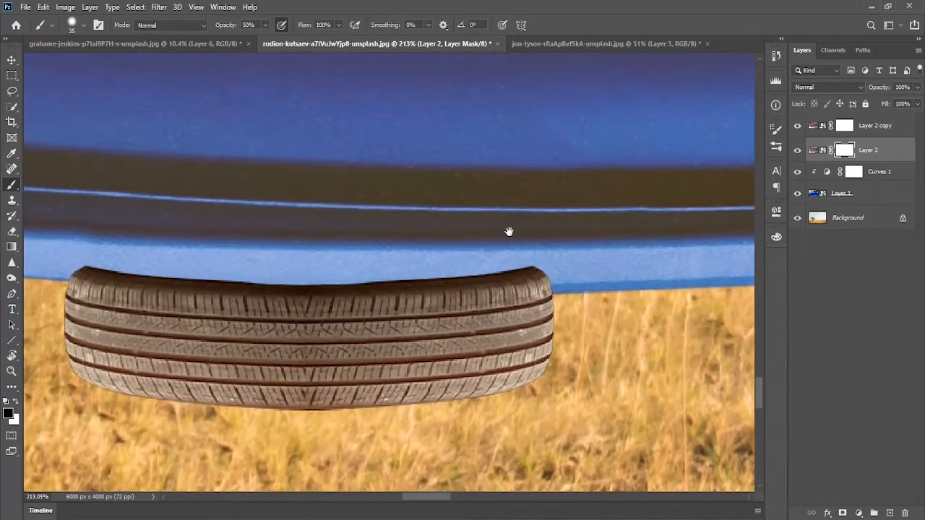
{"action": "left_click_drag", "start_coordinate": [309, 250], "coordinate": [473, 227]}
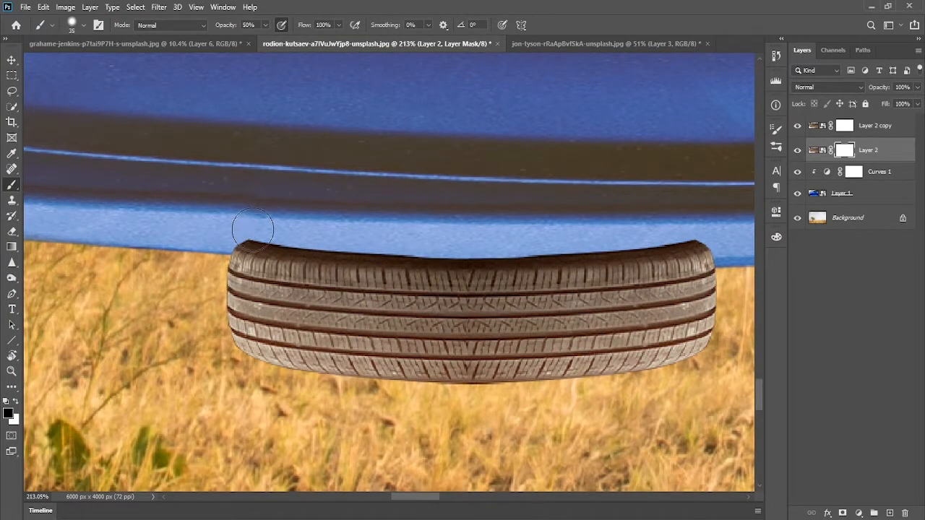
{"action": "key", "text": "x"}
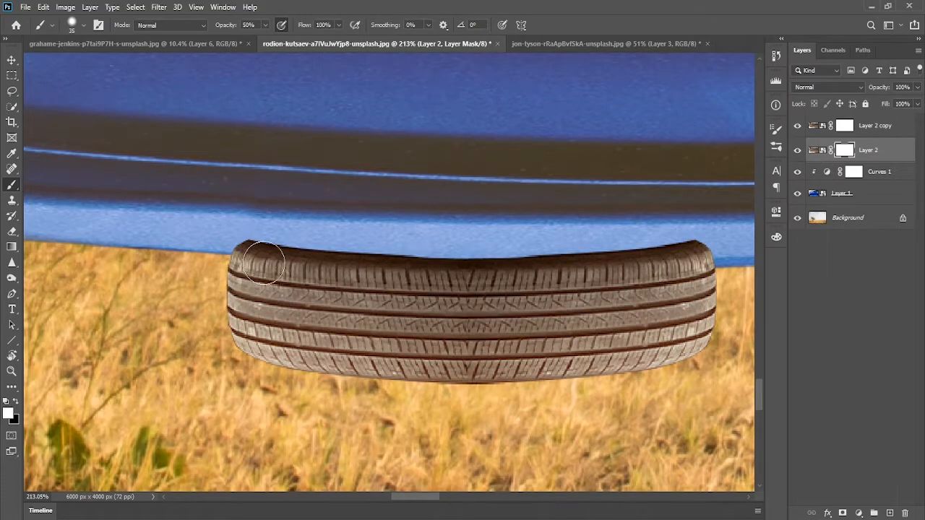
{"action": "key", "text": "x"}
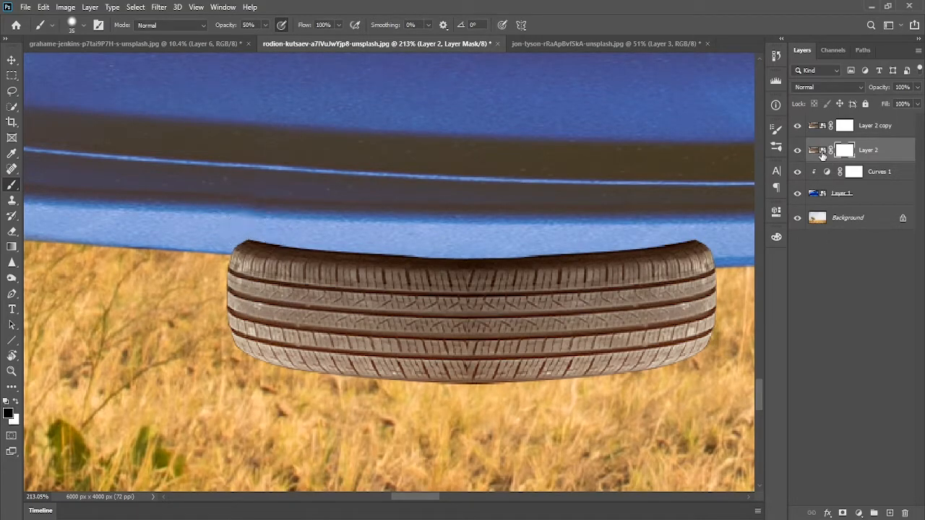
Step: On Layer 2 copy's mask, hide the rear tire's upper left corner with a 22 px black brush at 90% opacity
{"action": "left_click", "coordinate": [847, 128]}
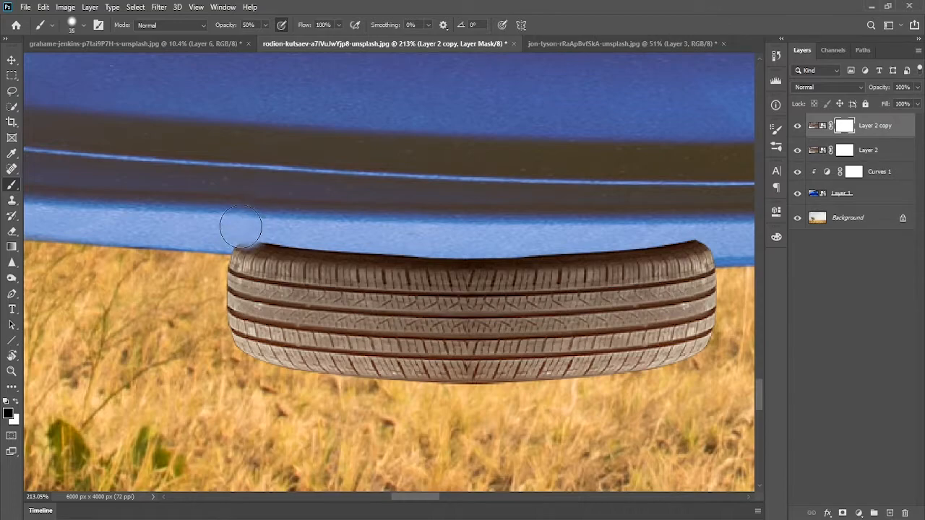
{"action": "right_click", "coordinate": [245, 230]}
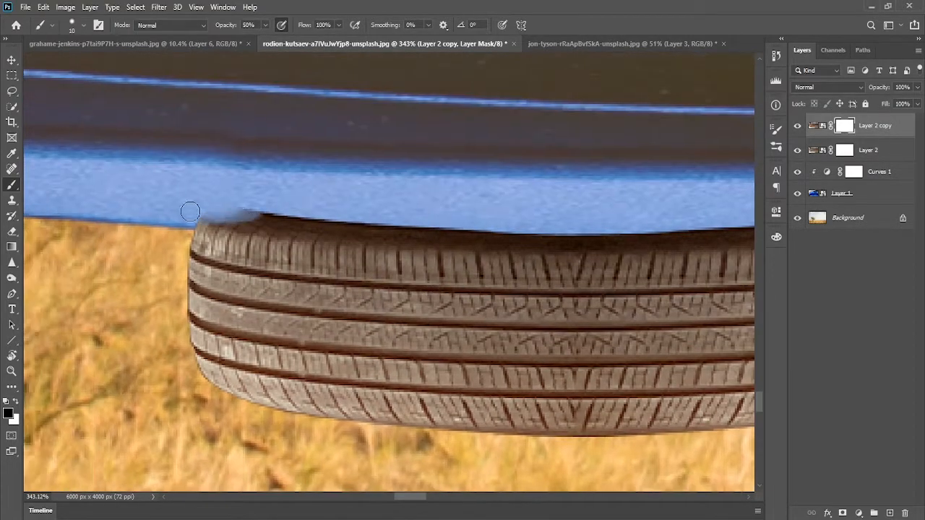
{"action": "left_click_drag", "start_coordinate": [266, 25], "coordinate": [287, 36]}
{"action": "key", "text": "bracketright"}
{"action": "key", "text": "bracketright"}
{"action": "key", "text": "bracketright"}
{"action": "key", "text": "bracketright"}
{"action": "mouse_move", "coordinate": [220, 203]}
{"action": "left_mouse_down"}
{"action": "mouse_move", "coordinate": [418, 199]}
{"action": "mouse_move", "coordinate": [243, 198]}
{"action": "left_mouse_up"}
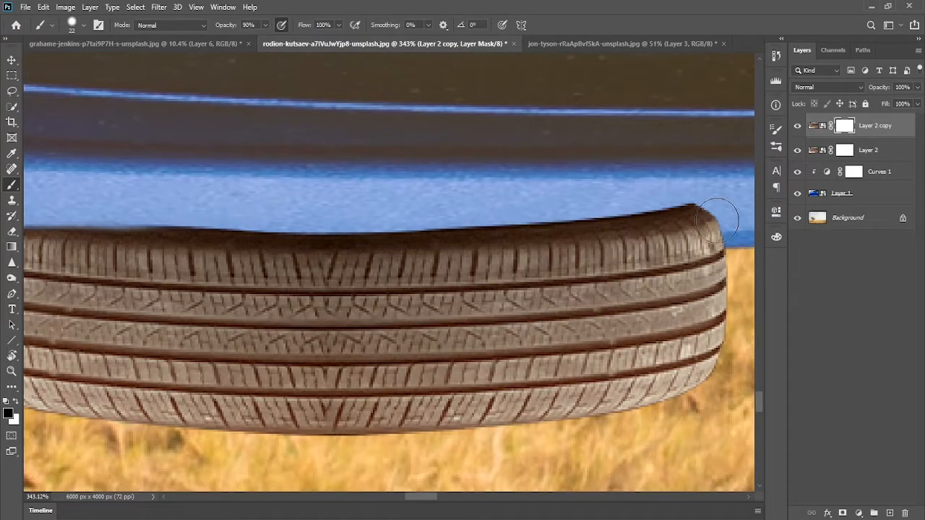
Step: Mask out the rest of the rear tire's upper edge where it overlaps the car's lower body
{"action": "mouse_move", "coordinate": [719, 213]}
{"action": "left_mouse_down"}
{"action": "mouse_move", "coordinate": [716, 222]}
{"action": "mouse_move", "coordinate": [533, 225]}
{"action": "left_mouse_up"}
{"action": "scroll", "coordinate": [714, 216], "scroll_direction": "down", "scroll_amount": 1}
{"action": "mouse_move", "coordinate": [683, 217]}
{"action": "left_mouse_down"}
{"action": "mouse_move", "coordinate": [630, 226]}
{"action": "mouse_move", "coordinate": [320, 203]}
{"action": "left_mouse_up"}
{"action": "left_click_drag", "start_coordinate": [511, 213], "coordinate": [379, 217]}
{"action": "mouse_move", "coordinate": [470, 219]}
{"action": "left_mouse_down"}
{"action": "mouse_move", "coordinate": [591, 229]}
{"action": "mouse_move", "coordinate": [234, 217]}
{"action": "left_mouse_up"}
{"action": "mouse_move", "coordinate": [541, 219]}
{"action": "left_mouse_down"}
{"action": "mouse_move", "coordinate": [415, 235]}
{"action": "mouse_move", "coordinate": [117, 208]}
{"action": "left_mouse_up"}
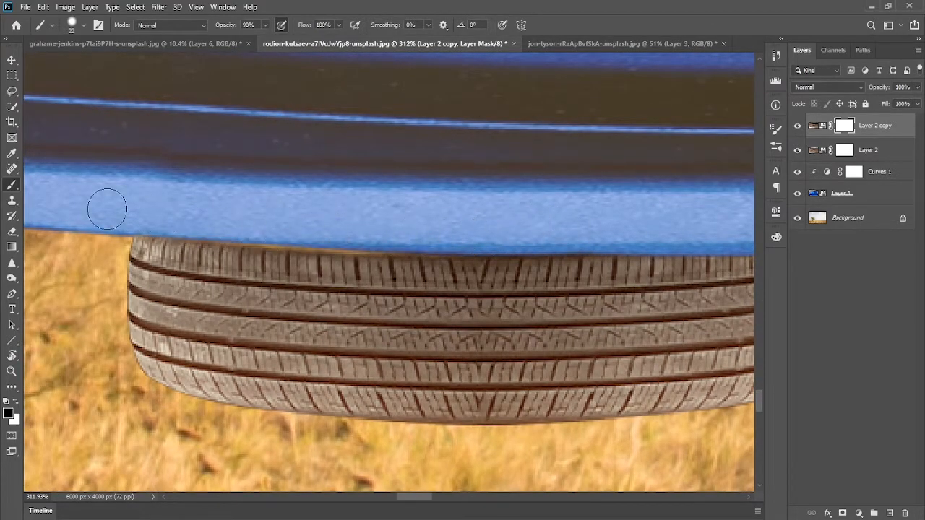
Step: Restore the over-masked strip of the rear tire in white and trim its upper edge flush with the bodywork in black
{"action": "key", "text": "x"}
{"action": "left_click_drag", "start_coordinate": [396, 271], "coordinate": [214, 258]}
{"action": "key", "text": "x"}
{"action": "mouse_move", "coordinate": [422, 222]}
{"action": "left_mouse_down"}
{"action": "mouse_move", "coordinate": [324, 227]}
{"action": "mouse_move", "coordinate": [75, 199]}
{"action": "left_mouse_up"}
{"action": "mouse_move", "coordinate": [744, 255]}
{"action": "left_mouse_down"}
{"action": "mouse_move", "coordinate": [324, 200]}
{"action": "mouse_move", "coordinate": [333, 200]}
{"action": "left_mouse_up"}
Step: On Layer 2's mask, paint out the front tire's upper edge where it overlaps the car's underside
{"action": "scroll", "coordinate": [401, 221], "scroll_direction": "down", "scroll_amount": 4}
{"action": "left_click_drag", "start_coordinate": [587, 175], "coordinate": [206, 193]}
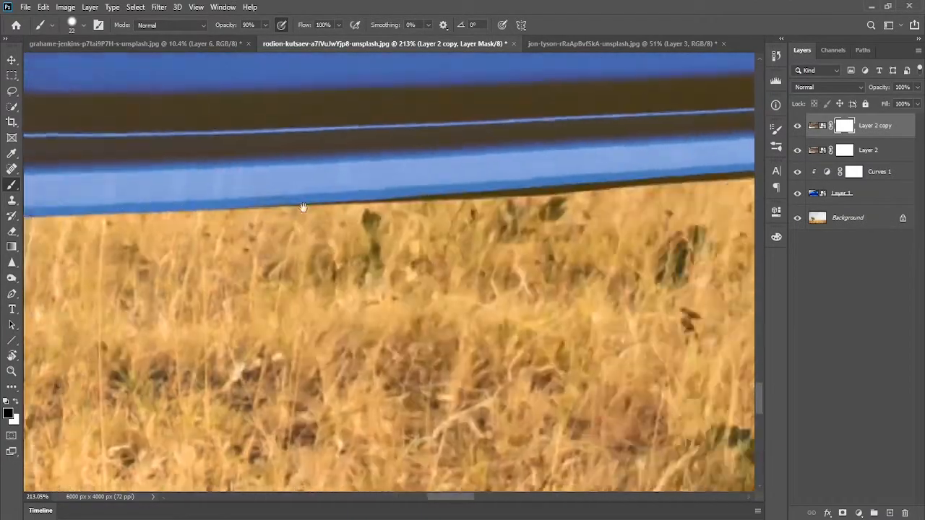
{"action": "left_click_drag", "start_coordinate": [679, 177], "coordinate": [353, 181]}
{"action": "left_click_drag", "start_coordinate": [613, 181], "coordinate": [609, 156]}
{"action": "left_click", "coordinate": [845, 150]}
{"action": "mouse_move", "coordinate": [676, 173]}
{"action": "left_mouse_down"}
{"action": "mouse_move", "coordinate": [220, 169]}
{"action": "mouse_move", "coordinate": [189, 175]}
{"action": "mouse_move", "coordinate": [229, 175]}
{"action": "mouse_move", "coordinate": [215, 180]}
{"action": "mouse_move", "coordinate": [166, 182]}
{"action": "left_mouse_up"}
{"action": "mouse_move", "coordinate": [383, 176]}
{"action": "left_mouse_down"}
{"action": "mouse_move", "coordinate": [186, 181]}
{"action": "mouse_move", "coordinate": [333, 182]}
{"action": "left_mouse_up"}
{"action": "left_click_drag", "start_coordinate": [674, 175], "coordinate": [205, 188]}
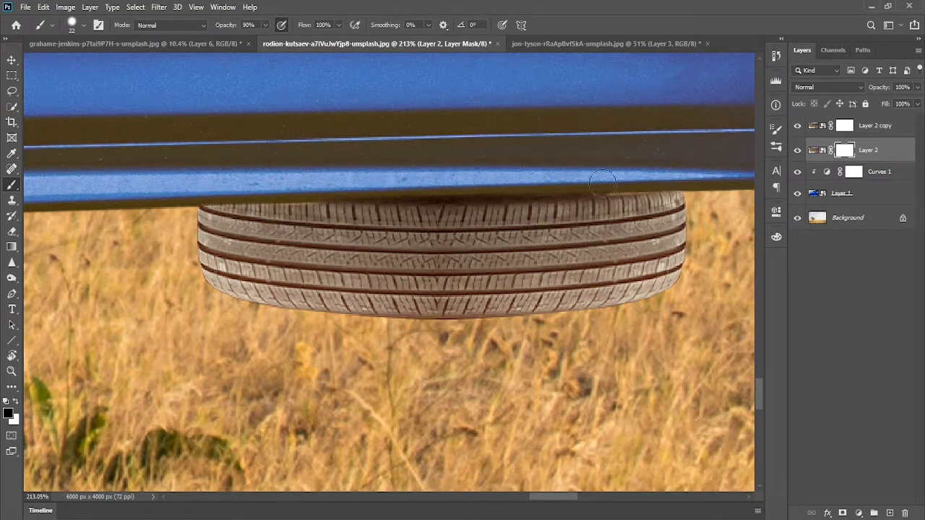
Step: Refine the front tire's masked edge along the underside of the car
{"action": "scroll", "coordinate": [353, 210], "scroll_direction": "up", "scroll_amount": 3}
{"action": "left_click_drag", "start_coordinate": [403, 197], "coordinate": [473, 190]}
{"action": "left_click_drag", "start_coordinate": [610, 229], "coordinate": [506, 261]}
{"action": "left_click_drag", "start_coordinate": [386, 230], "coordinate": [489, 219]}
{"action": "left_click_drag", "start_coordinate": [580, 240], "coordinate": [415, 252]}
{"action": "mouse_move", "coordinate": [329, 234]}
{"action": "left_mouse_down"}
{"action": "mouse_move", "coordinate": [470, 223]}
{"action": "mouse_move", "coordinate": [609, 161]}
{"action": "left_mouse_up"}
{"action": "key", "text": "ctrl+0"}
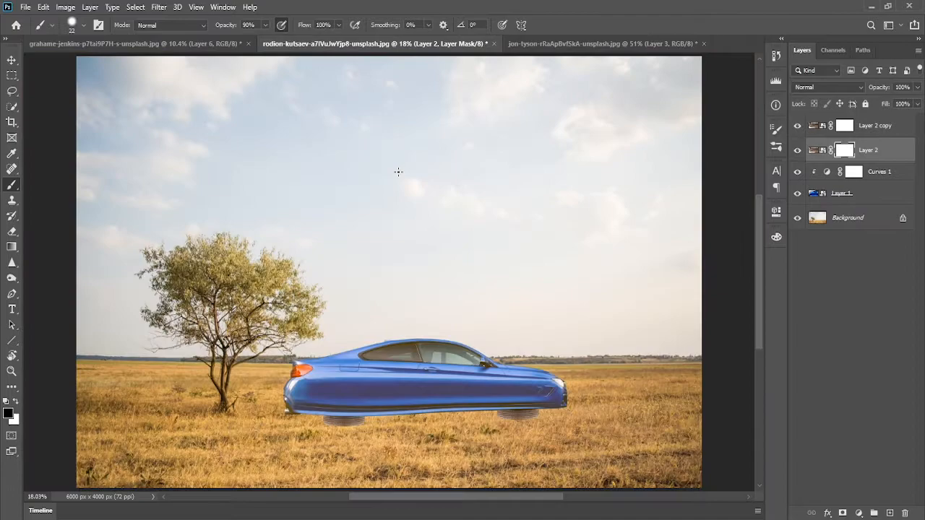
Step: Examine how both masked tires meet the underside of the car
{"action": "scroll", "coordinate": [424, 294], "scroll_direction": "up", "scroll_amount": 11}
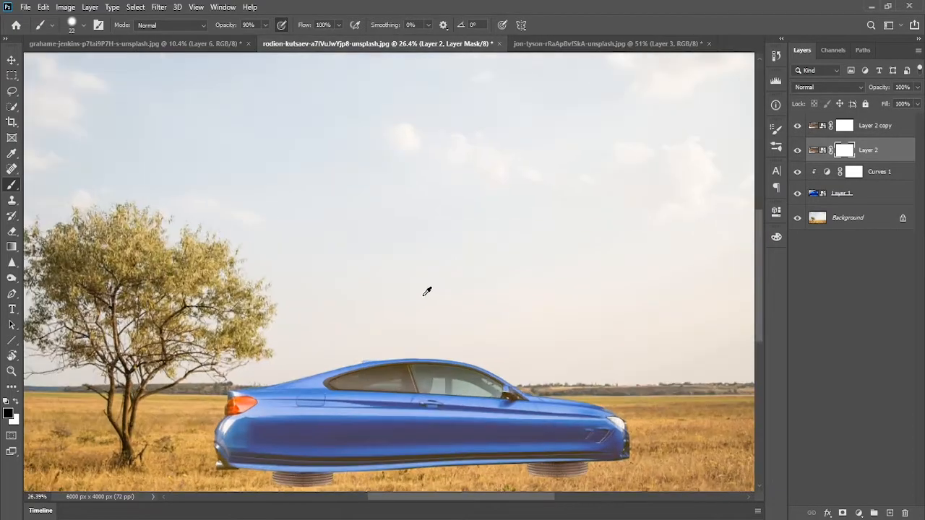
{"action": "left_click_drag", "start_coordinate": [498, 343], "coordinate": [478, 206]}
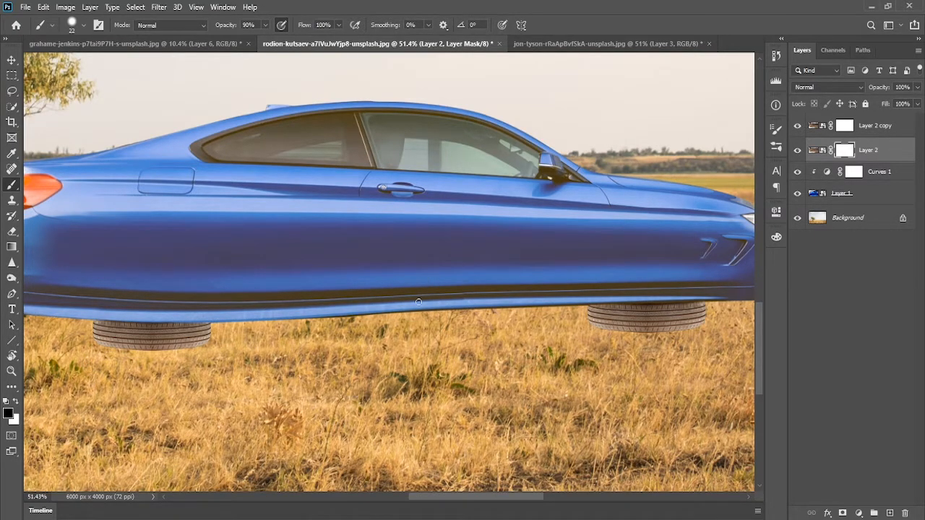
{"action": "scroll", "coordinate": [423, 292], "scroll_direction": "up", "scroll_amount": 11}
{"action": "left_click_drag", "start_coordinate": [196, 284], "coordinate": [422, 268]}
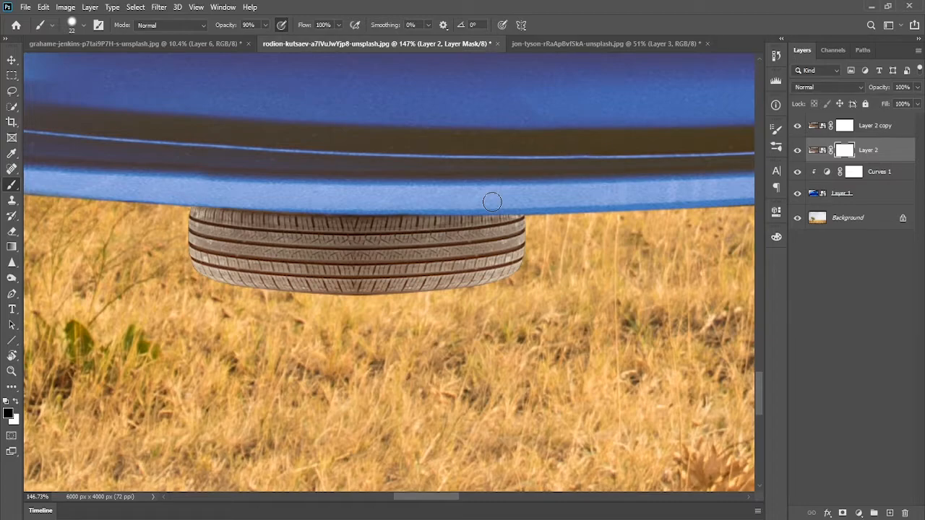
{"action": "key", "text": "ctrl+0"}
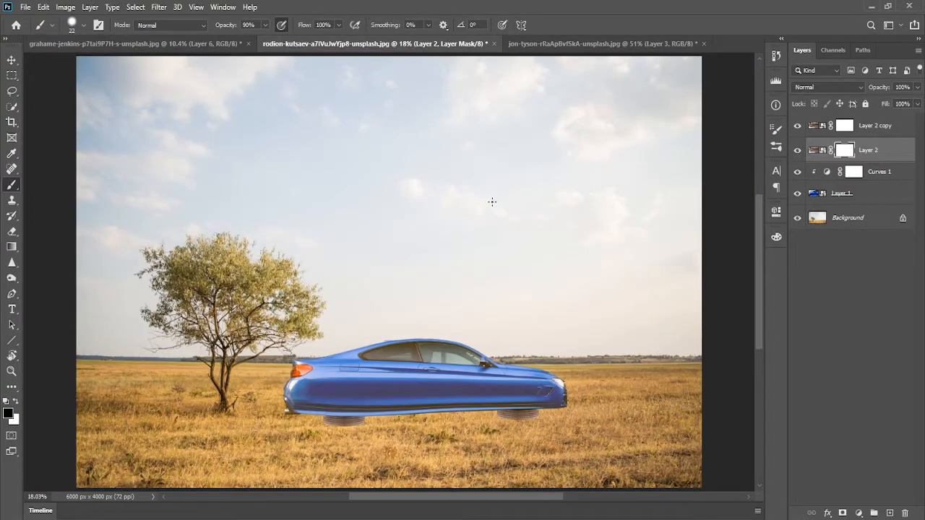
{"action": "scroll", "coordinate": [513, 382], "scroll_direction": "up", "scroll_amount": 7}
{"action": "left_click_drag", "start_coordinate": [497, 378], "coordinate": [562, 278]}
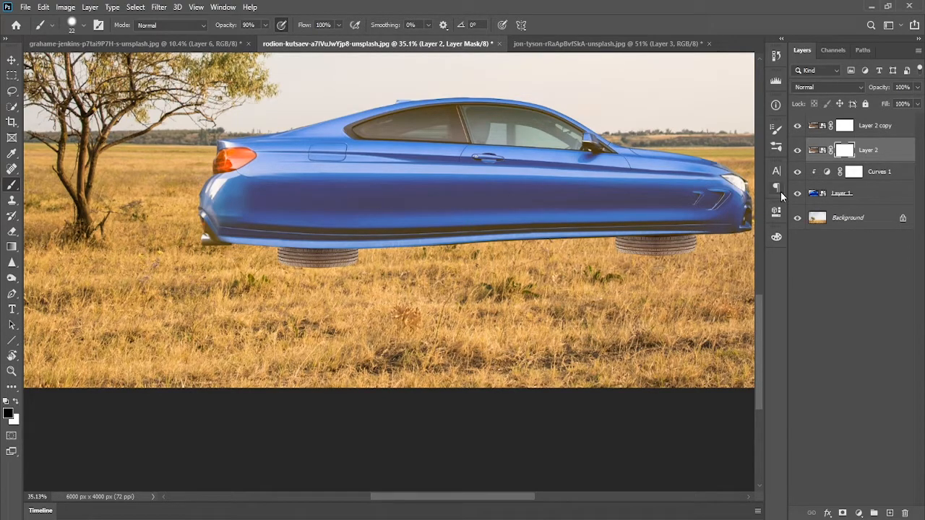
Step: Add a new empty layer above Layer 2 copy, keeping the tire layer
{"action": "left_click", "coordinate": [885, 130]}
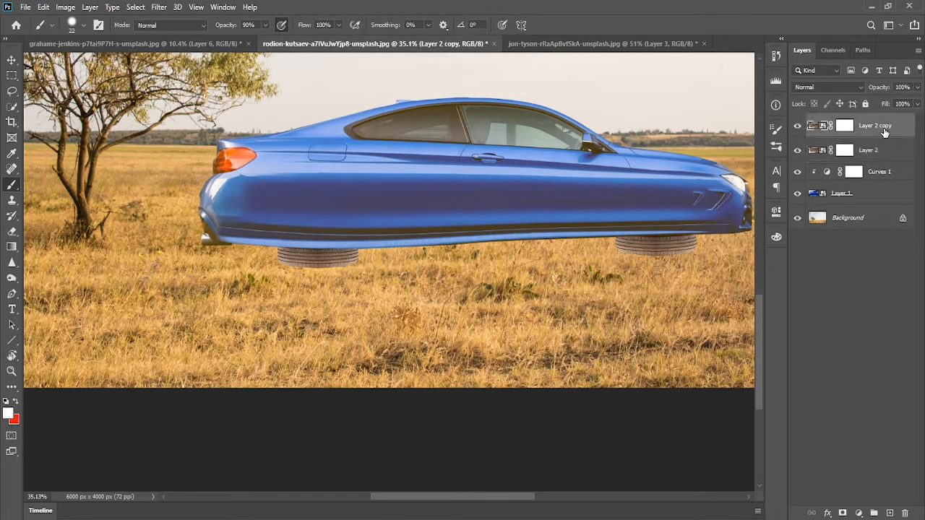
{"action": "left_click", "coordinate": [903, 513]}
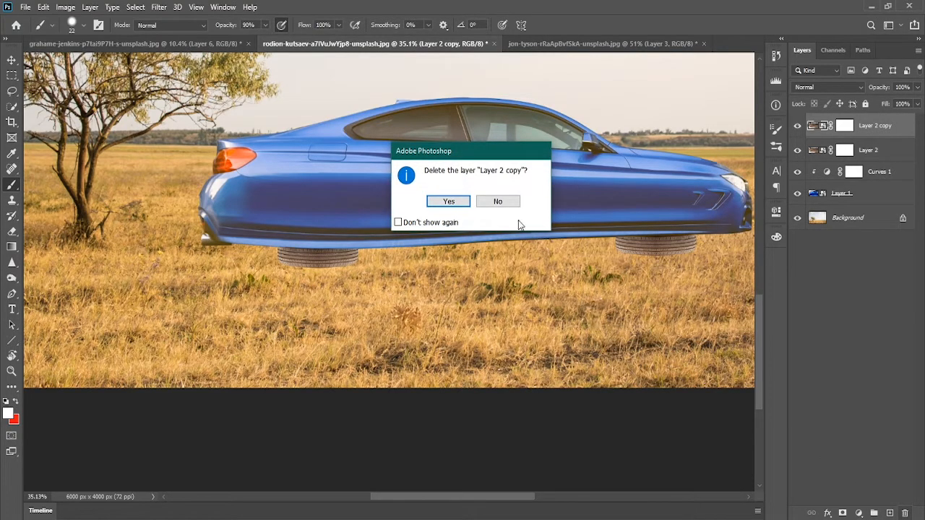
{"action": "left_click", "coordinate": [498, 203]}
{"action": "left_click", "coordinate": [889, 515]}
Step: Choose the Soft Round brush and enlarge it to about 82 px
{"action": "scroll", "coordinate": [550, 225], "scroll_direction": "up", "scroll_amount": 11}
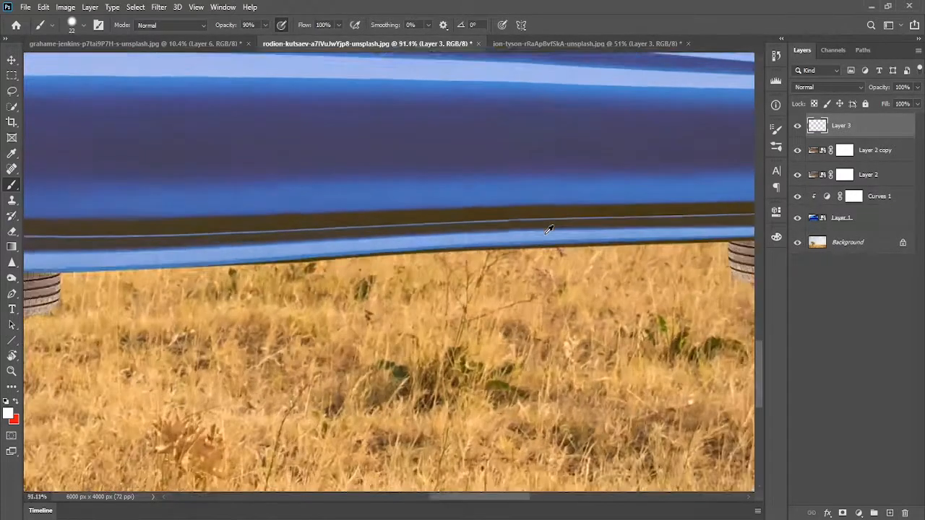
{"action": "left_click_drag", "start_coordinate": [639, 186], "coordinate": [401, 209]}
{"action": "left_click_drag", "start_coordinate": [605, 212], "coordinate": [534, 223]}
{"action": "right_click", "coordinate": [531, 171]}
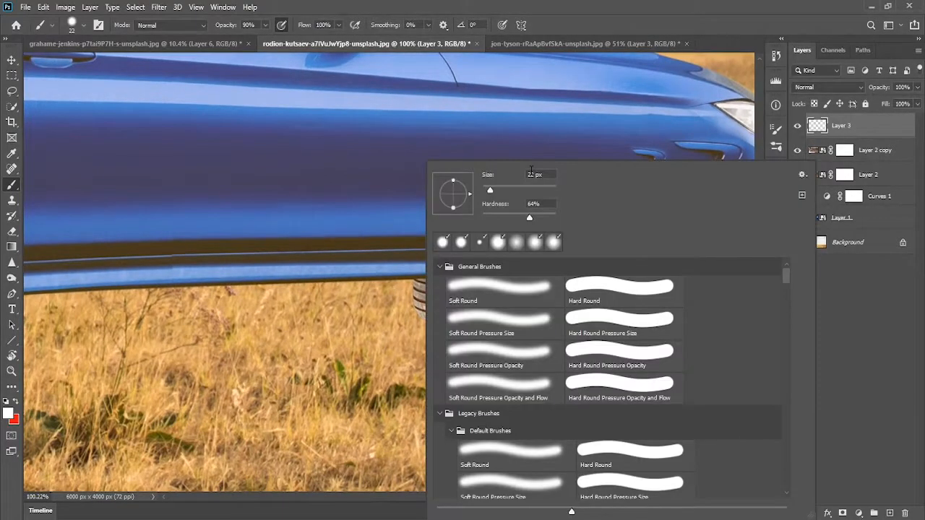
{"action": "left_click", "coordinate": [491, 287]}
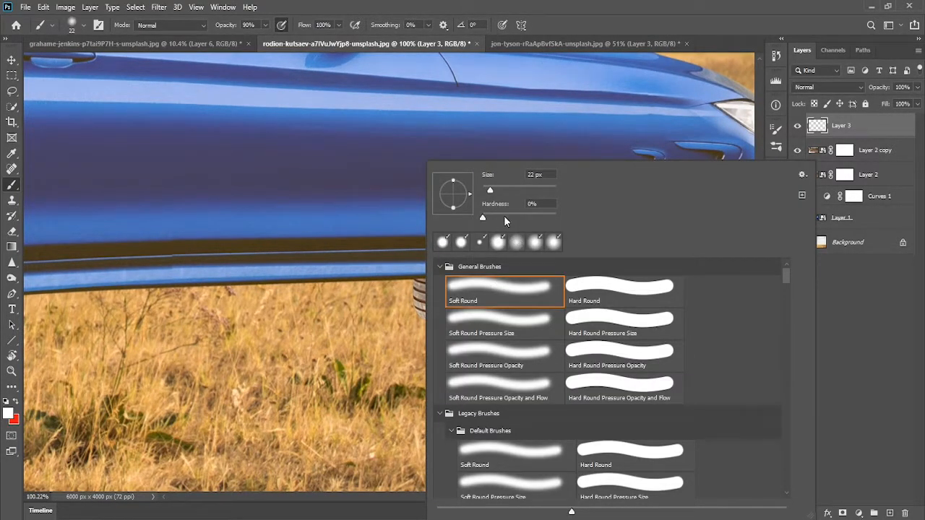
{"action": "left_click", "coordinate": [643, 17]}
{"action": "left_click_drag", "start_coordinate": [438, 208], "coordinate": [448, 206]}
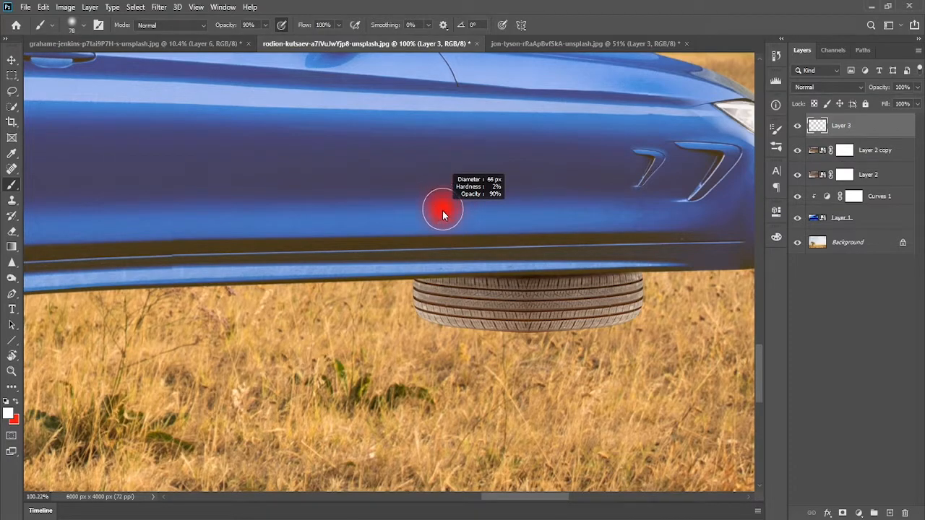
Step: Sample the dark color at the top of the front tire and set the brush to 180 px and 10% opacity
{"action": "left_click", "coordinate": [8, 414]}
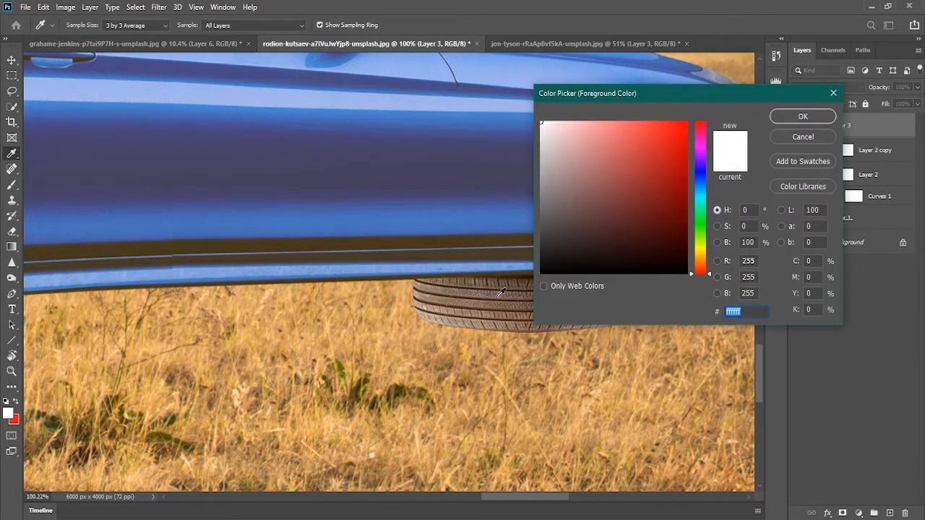
{"action": "left_click", "coordinate": [813, 116]}
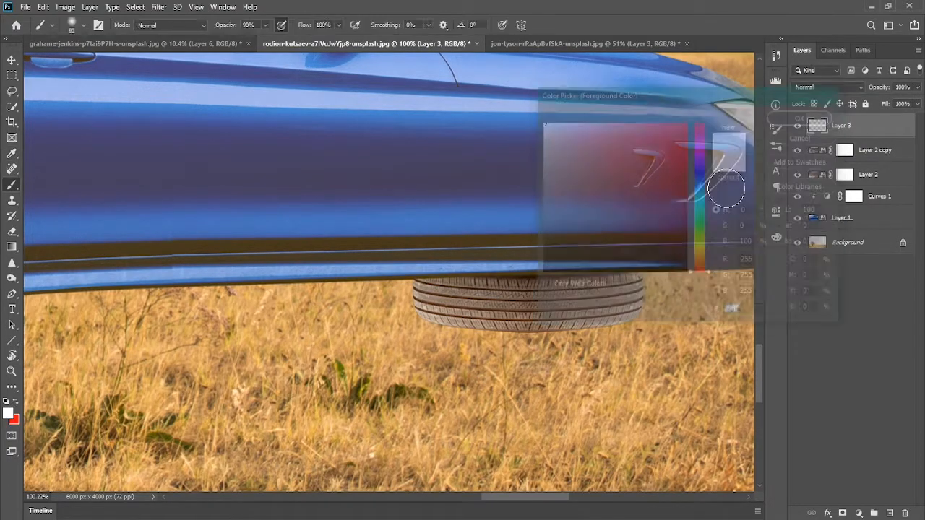
{"action": "left_click", "coordinate": [538, 278], "text": "alt"}
{"action": "mouse_move", "coordinate": [582, 268]}
{"action": "left_mouse_down"}
{"action": "mouse_move", "coordinate": [604, 272]}
{"action": "mouse_move", "coordinate": [487, 262]}
{"action": "mouse_move", "coordinate": [589, 253]}
{"action": "mouse_move", "coordinate": [540, 267]}
{"action": "mouse_move", "coordinate": [642, 261]}
{"action": "mouse_move", "coordinate": [513, 283]}
{"action": "mouse_move", "coordinate": [620, 269]}
{"action": "mouse_move", "coordinate": [456, 279]}
{"action": "mouse_move", "coordinate": [599, 278]}
{"action": "left_mouse_up"}
{"action": "scroll", "coordinate": [603, 251], "scroll_direction": "down", "scroll_amount": 1}
{"action": "key", "text": "1"}
Step: Paint soft dark shading over the tires on Layer 3 beneath the car body
{"action": "scroll", "coordinate": [506, 273], "scroll_direction": "down", "scroll_amount": 6}
{"action": "left_click_drag", "start_coordinate": [370, 249], "coordinate": [556, 240]}
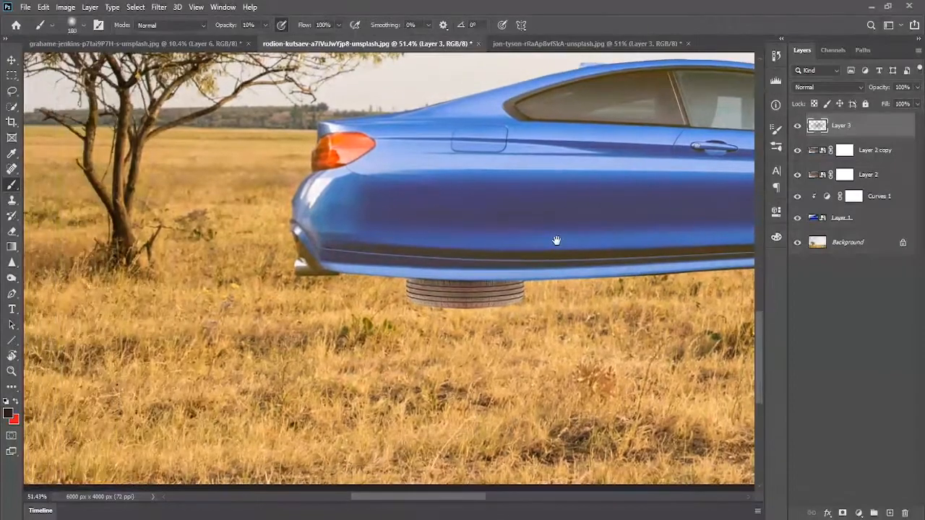
{"action": "mouse_move", "coordinate": [491, 268]}
{"action": "left_mouse_down"}
{"action": "mouse_move", "coordinate": [445, 285]}
{"action": "mouse_move", "coordinate": [526, 281]}
{"action": "mouse_move", "coordinate": [429, 284]}
{"action": "mouse_move", "coordinate": [515, 282]}
{"action": "mouse_move", "coordinate": [468, 290]}
{"action": "mouse_move", "coordinate": [425, 289]}
{"action": "mouse_move", "coordinate": [514, 279]}
{"action": "mouse_move", "coordinate": [419, 284]}
{"action": "mouse_move", "coordinate": [544, 283]}
{"action": "mouse_move", "coordinate": [474, 284]}
{"action": "left_mouse_up"}
{"action": "key", "text": "ctrl+0"}
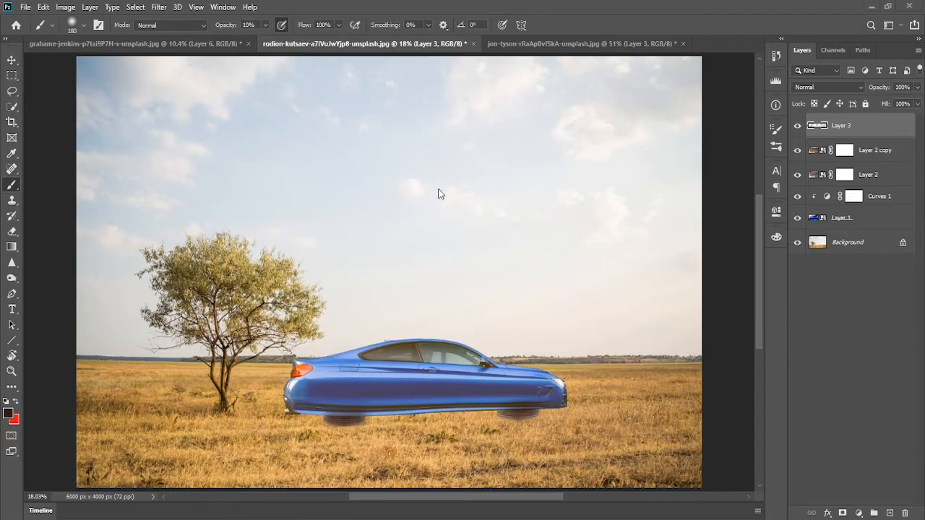
Step: Sample a pale sky color and add a new layer directly below Layer 2
{"action": "left_click", "coordinate": [586, 232], "text": "alt"}
{"action": "scroll", "coordinate": [560, 297], "scroll_direction": "down", "scroll_amount": 3}
{"action": "key", "text": "ctrl+0"}
{"action": "scroll", "coordinate": [526, 425], "scroll_direction": "down", "scroll_amount": 1}
{"action": "left_click_drag", "start_coordinate": [562, 429], "coordinate": [612, 298]}
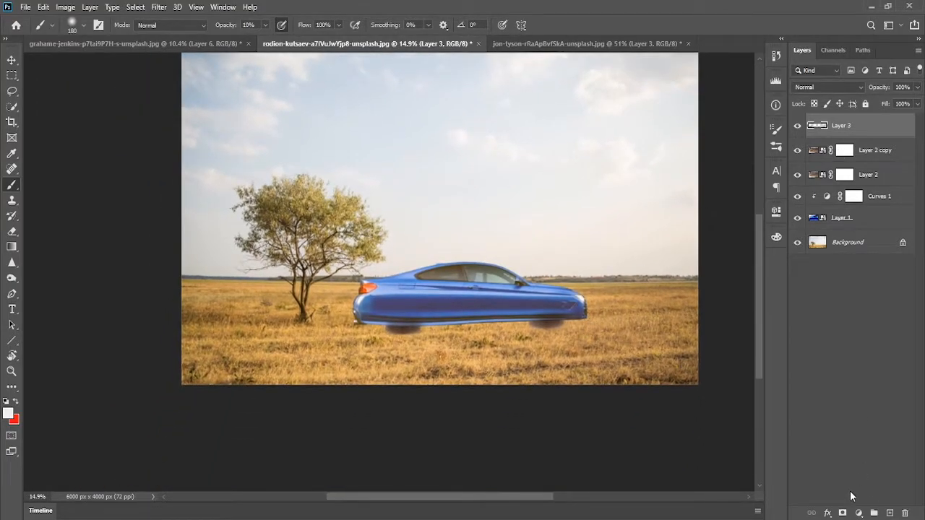
{"action": "left_click", "coordinate": [889, 512]}
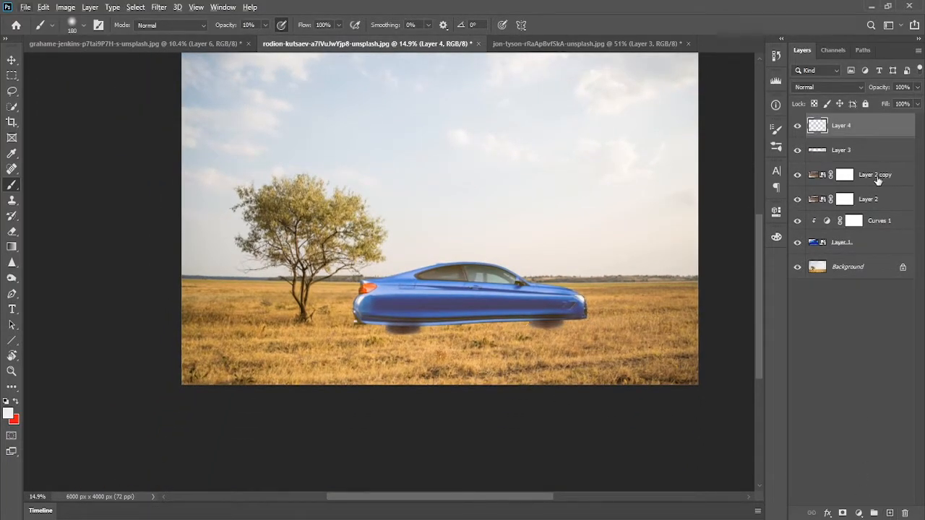
{"action": "left_click_drag", "start_coordinate": [865, 128], "coordinate": [869, 203]}
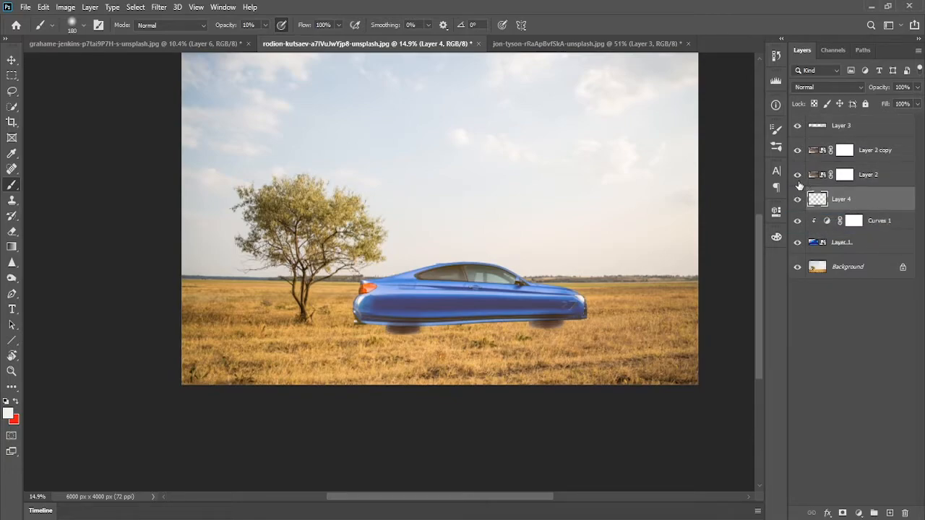
Step: Move Layer 4 directly above the Background and change the foreground color to bright yellow, #fffc00
{"action": "left_click_drag", "start_coordinate": [817, 209], "coordinate": [883, 245]}
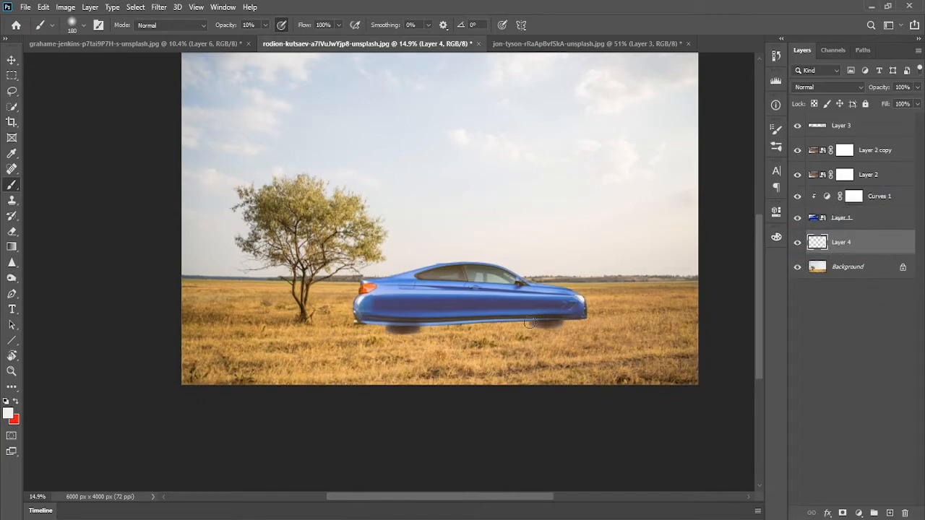
{"action": "left_click_drag", "start_coordinate": [550, 329], "coordinate": [546, 328]}
{"action": "left_click", "coordinate": [8, 413]}
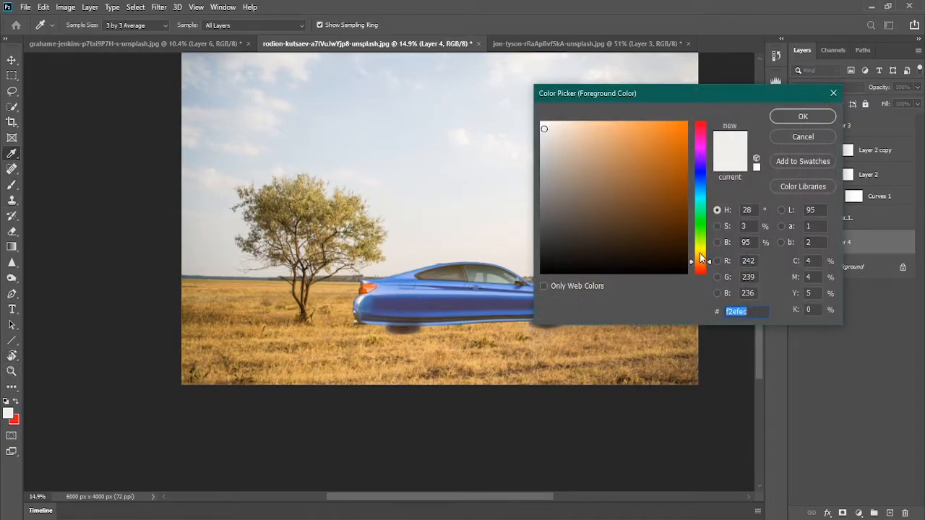
{"action": "type", "text": "f0ff00"}
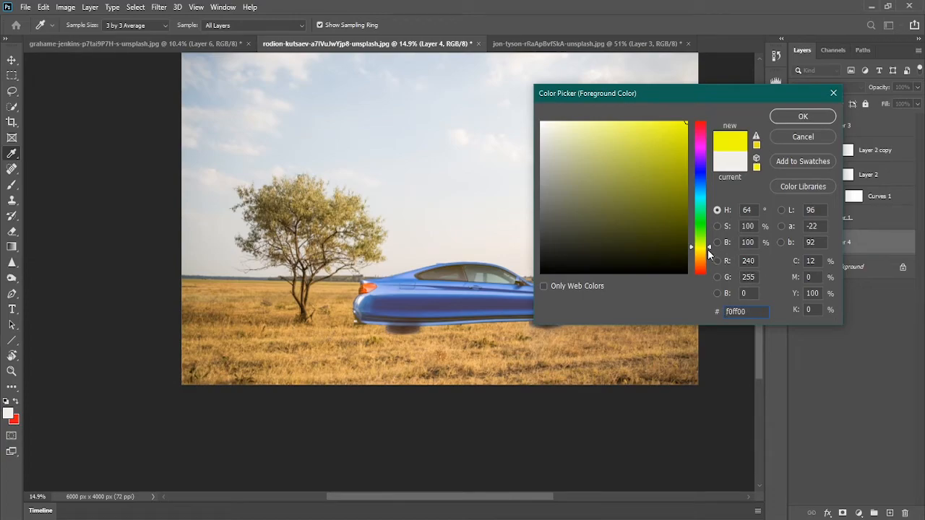
{"action": "left_click", "coordinate": [707, 250]}
{"action": "left_click_drag", "start_coordinate": [708, 249], "coordinate": [708, 248]}
{"action": "left_click", "coordinate": [802, 116]}
{"action": "key", "text": "b"}
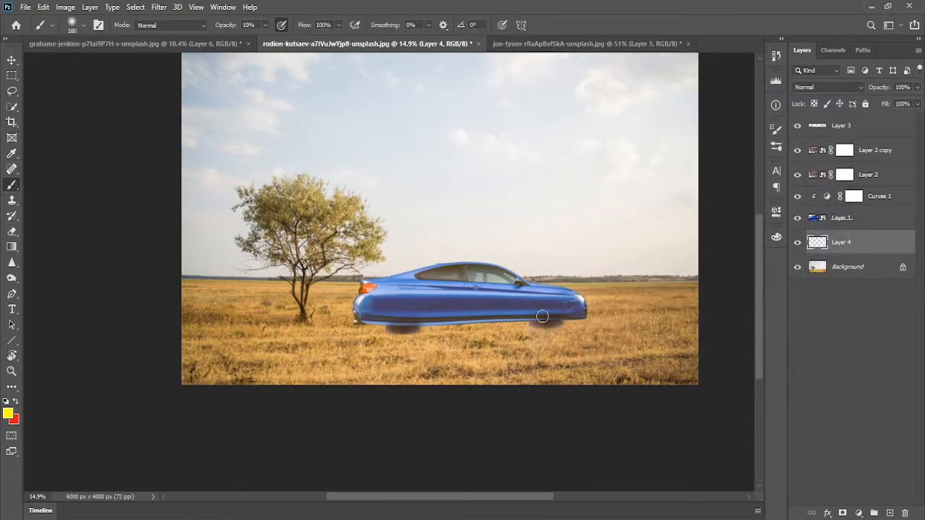
Step: Paint yellow glows beneath both tires with the brush at 50% opacity, using sizes of 250 px and 300 px
{"action": "key", "text": "bracketright"}
{"action": "scroll", "coordinate": [544, 317], "scroll_direction": "up", "scroll_amount": 3}
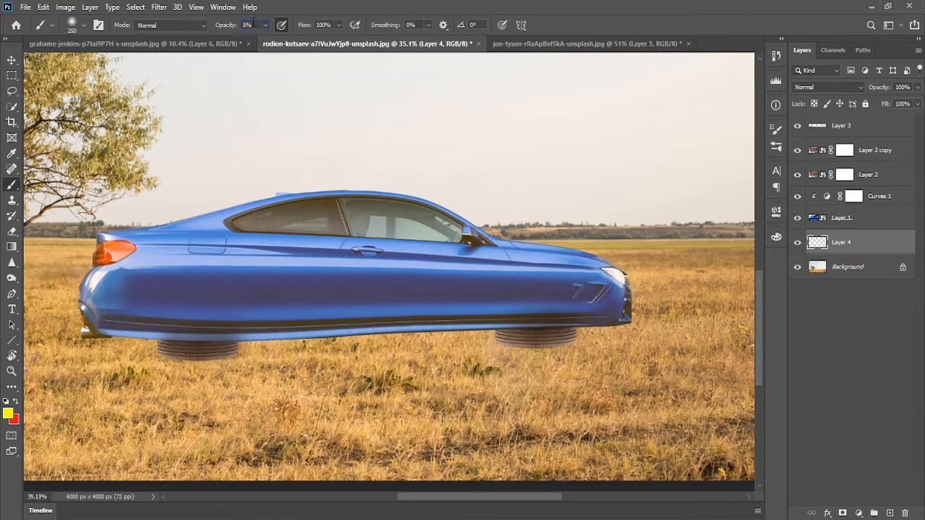
{"action": "left_click", "coordinate": [536, 340]}
{"action": "left_click_drag", "start_coordinate": [434, 329], "coordinate": [512, 278]}
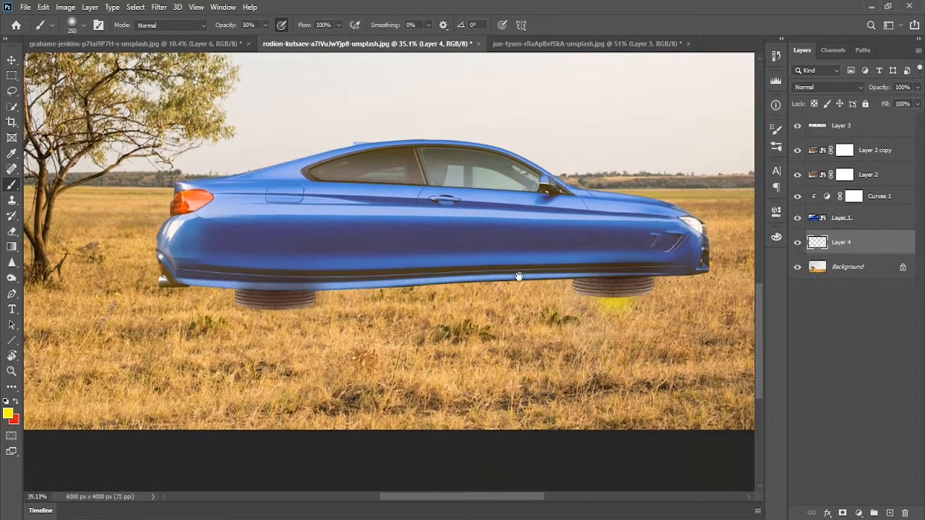
{"action": "left_click", "coordinate": [272, 299]}
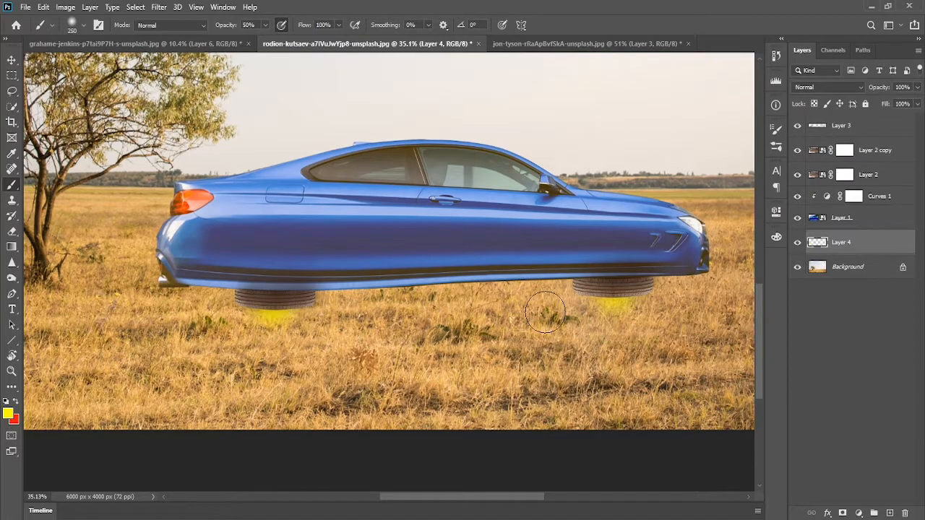
{"action": "left_click", "coordinate": [618, 291]}
{"action": "key", "text": "bracketright"}
{"action": "left_click", "coordinate": [618, 289]}
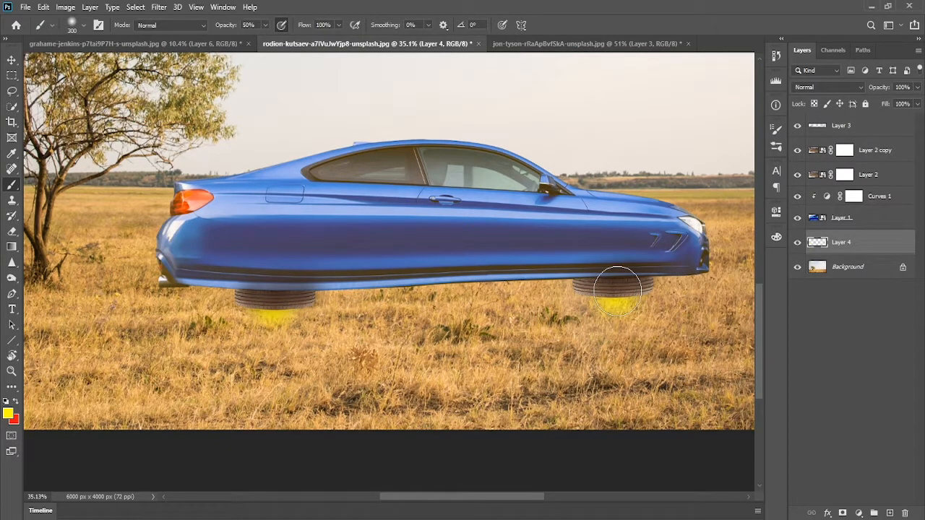
{"action": "left_click", "coordinate": [276, 295]}
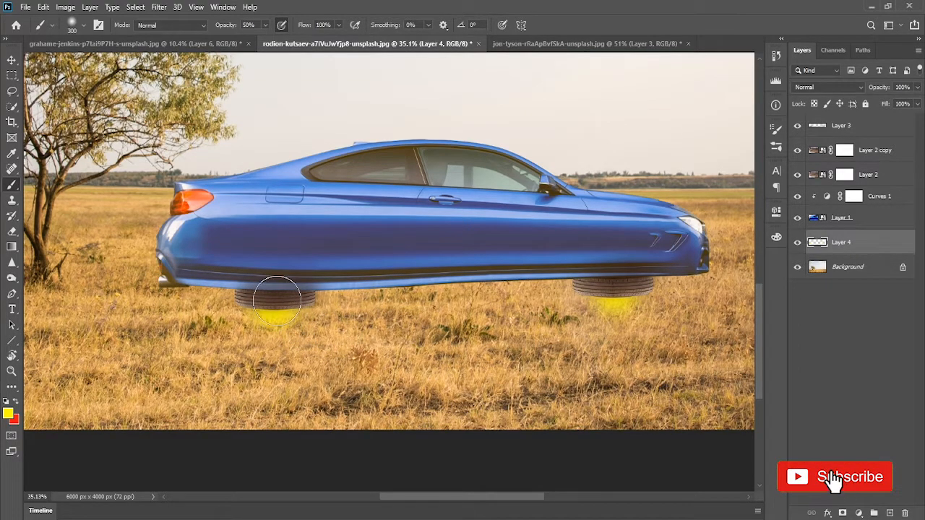
Step: Set the foreground color to pinkish red #ff0048 and dab it into the upper part of both glows with a 250 px brush
{"action": "left_click", "coordinate": [8, 414]}
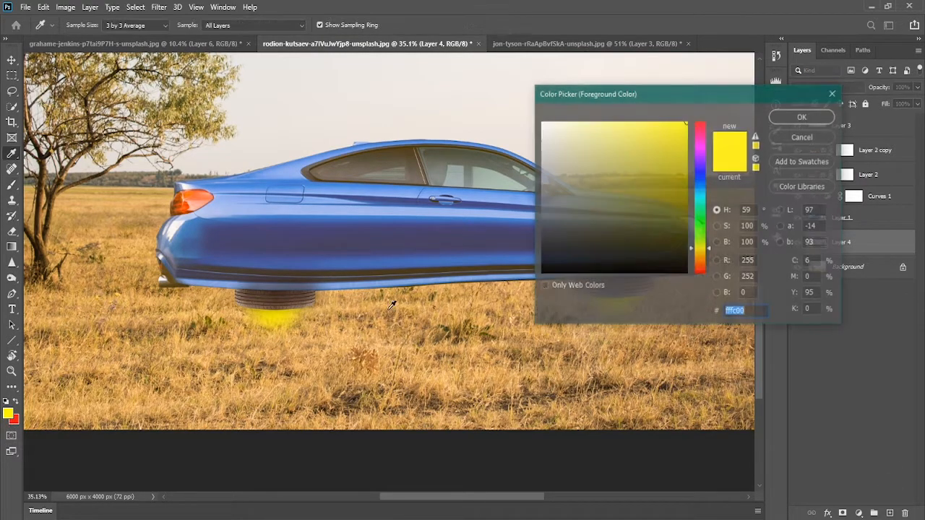
{"action": "left_click", "coordinate": [701, 132]}
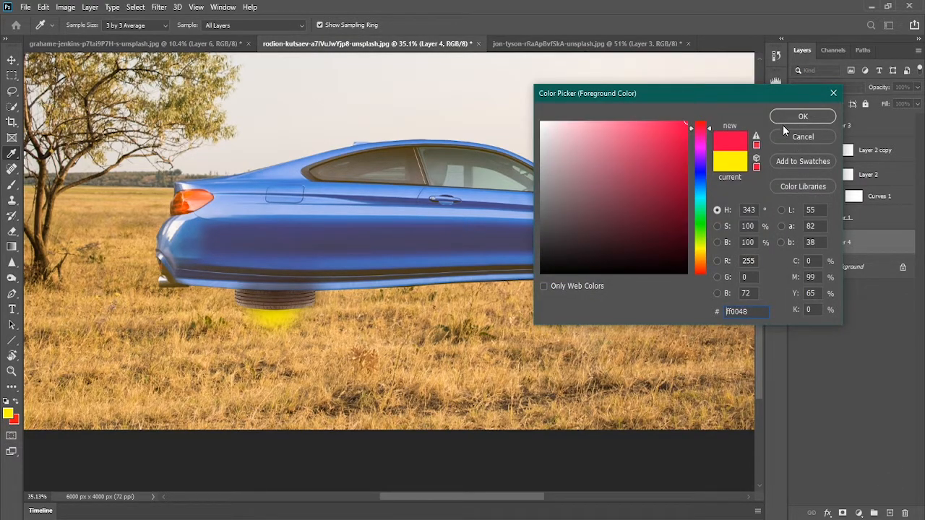
{"action": "left_click", "coordinate": [786, 119]}
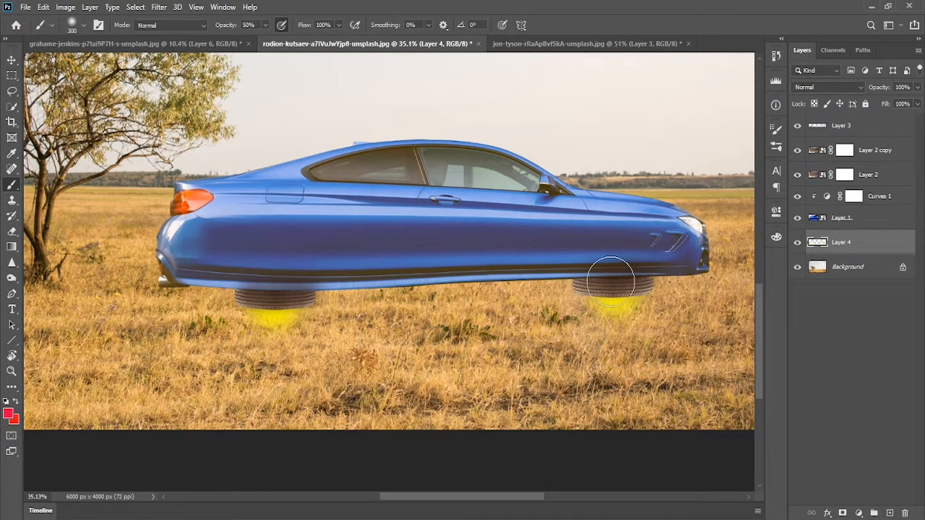
{"action": "key", "text": "bracketleft"}
{"action": "left_click", "coordinate": [614, 285]}
{"action": "left_click", "coordinate": [277, 291]}
{"action": "left_click", "coordinate": [276, 290]}
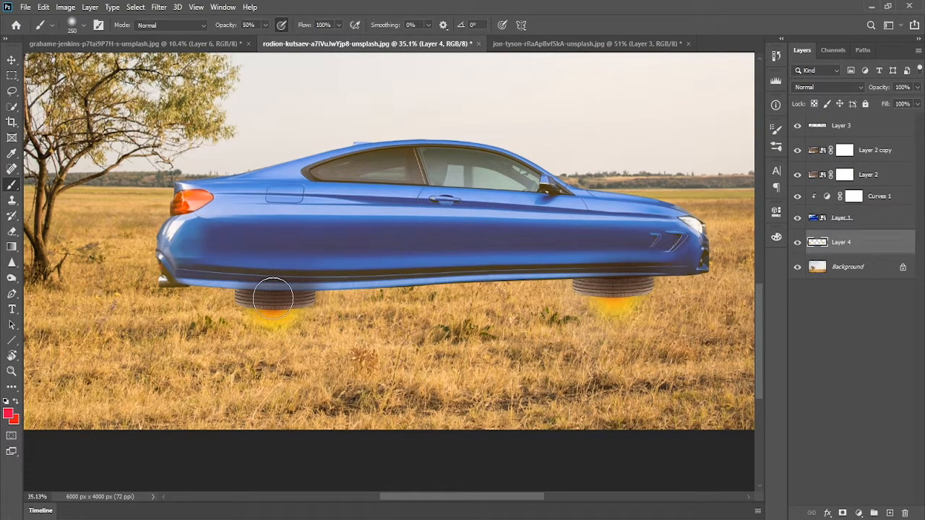
Step: Set the foreground color to blue #0c00ff and dab a small core into both glows with a 125 px brush
{"action": "left_click", "coordinate": [10, 410]}
{"action": "left_click", "coordinate": [699, 172]}
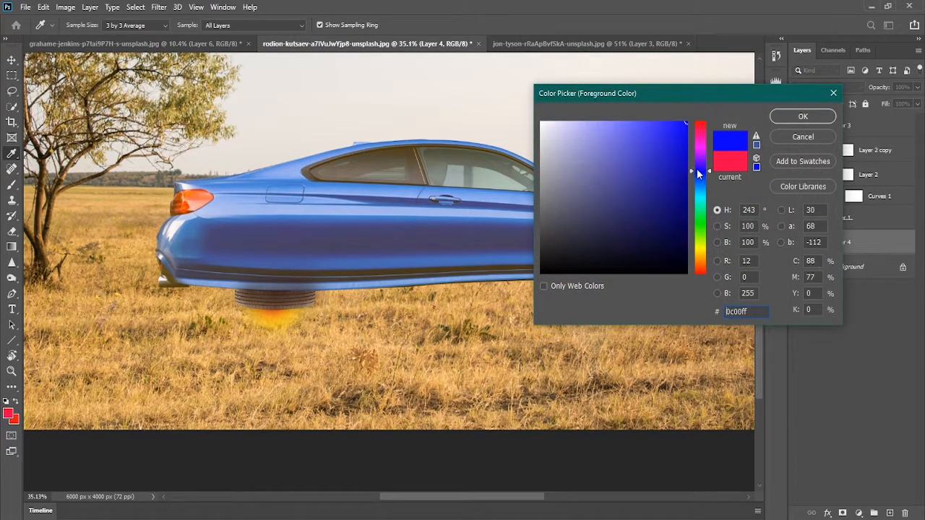
{"action": "left_click", "coordinate": [798, 117]}
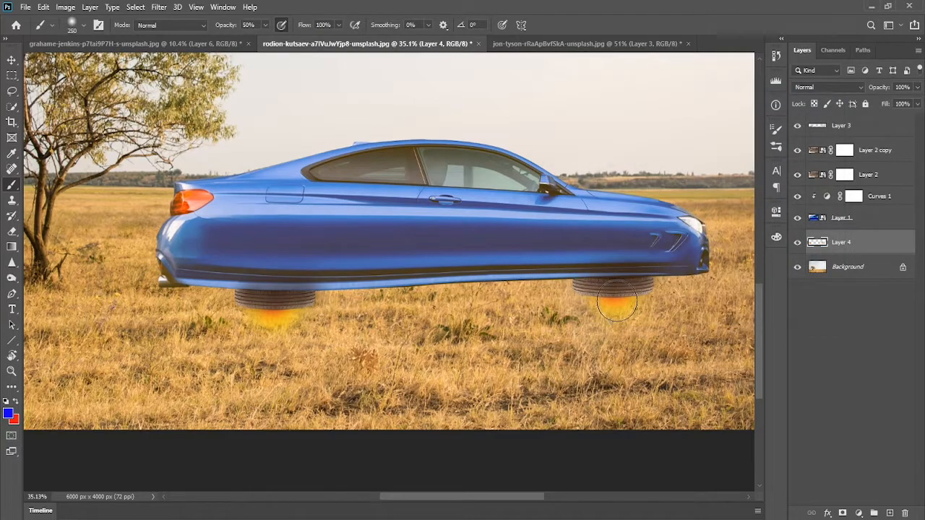
{"action": "key", "text": "bracketleft"}
{"action": "key", "text": "bracketleft"}
{"action": "key", "text": "bracketleft"}
{"action": "left_click", "coordinate": [614, 299]}
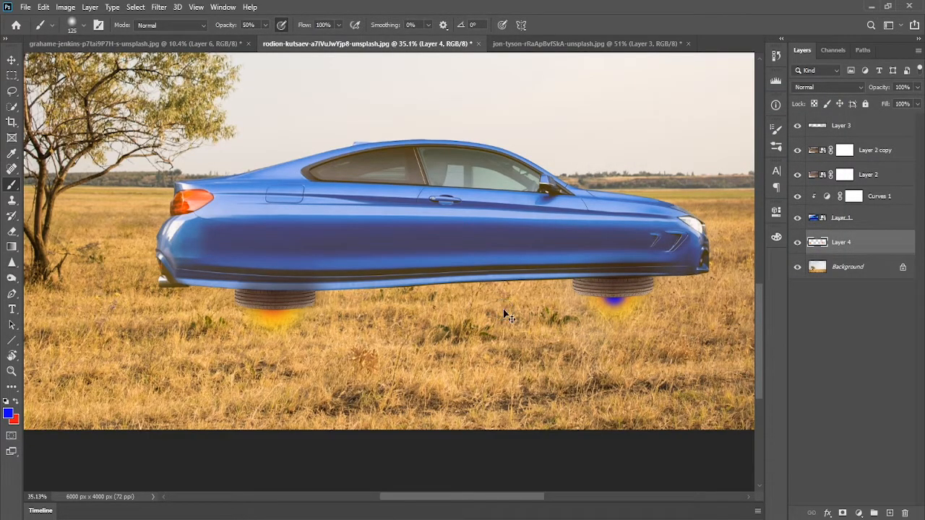
{"action": "left_click", "coordinate": [272, 310]}
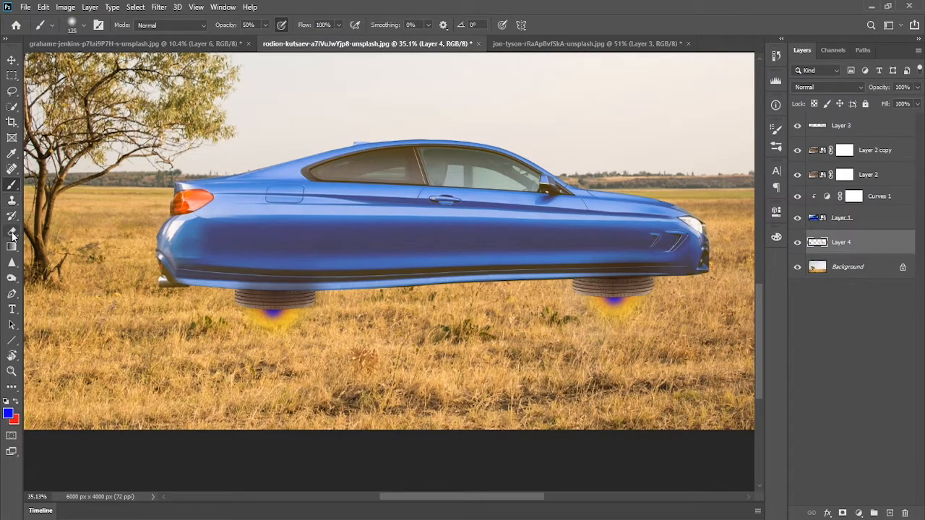
Step: Choose the Smudge tool, enlarge its tip, and pull both glows downward at 10% strength
{"action": "left_click", "coordinate": [12, 279]}
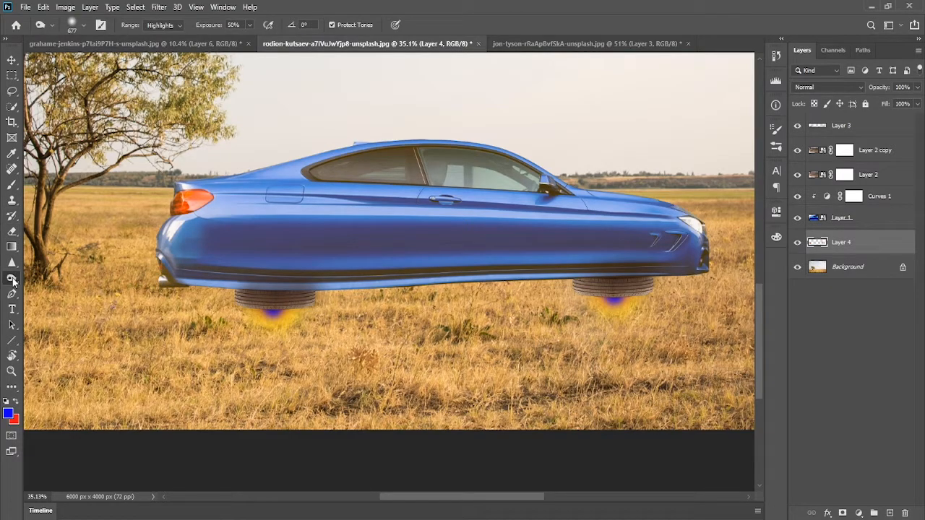
{"action": "right_click", "coordinate": [12, 278]}
{"action": "left_click", "coordinate": [9, 263]}
{"action": "left_click", "coordinate": [75, 287]}
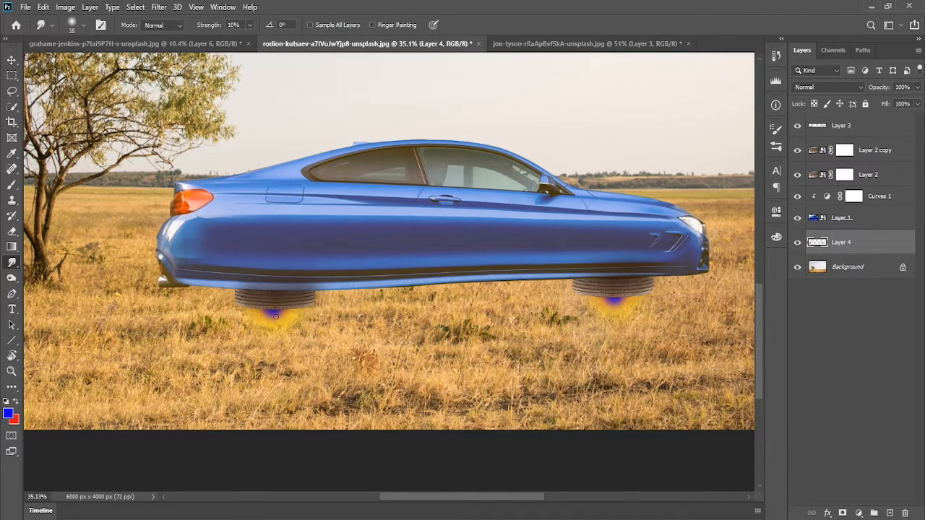
{"action": "key", "text": "bracketright"}
{"action": "key", "text": "bracketright"}
{"action": "left_click_drag", "start_coordinate": [273, 313], "coordinate": [271, 341]}
{"action": "left_click_drag", "start_coordinate": [611, 300], "coordinate": [613, 318]}
Step: Set the Smudge tool to 175 px and 50% strength, and stretch both glows downward into pointed flames
{"action": "key", "text": "bracketleft"}
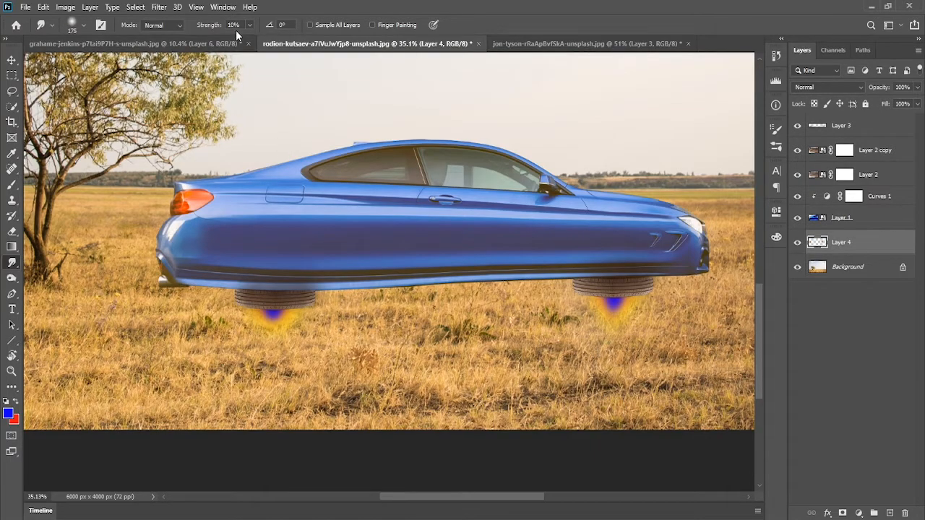
{"action": "left_click", "coordinate": [234, 25]}
{"action": "type", "text": "50"}
{"action": "left_click_drag", "start_coordinate": [273, 312], "coordinate": [274, 331]}
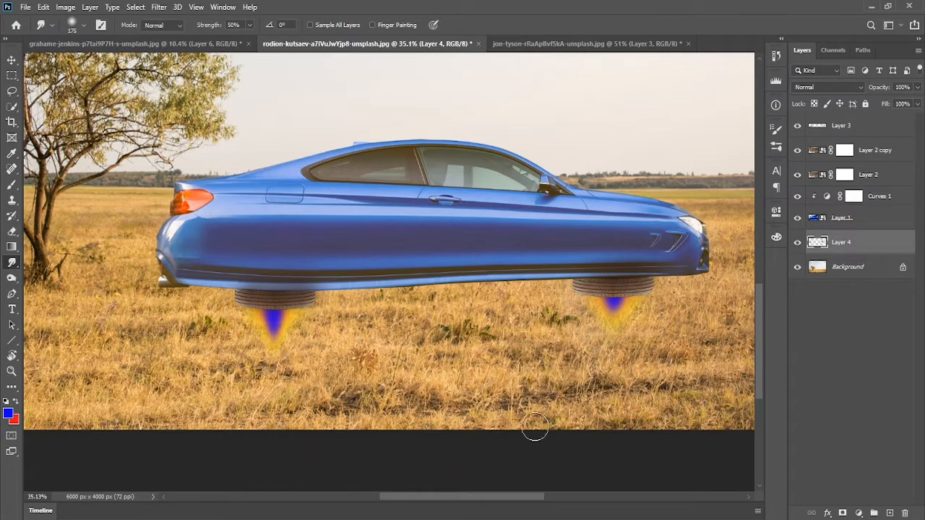
{"action": "left_click_drag", "start_coordinate": [617, 300], "coordinate": [628, 405]}
{"action": "key", "text": "ctrl+z"}
{"action": "left_click_drag", "start_coordinate": [614, 304], "coordinate": [620, 440]}
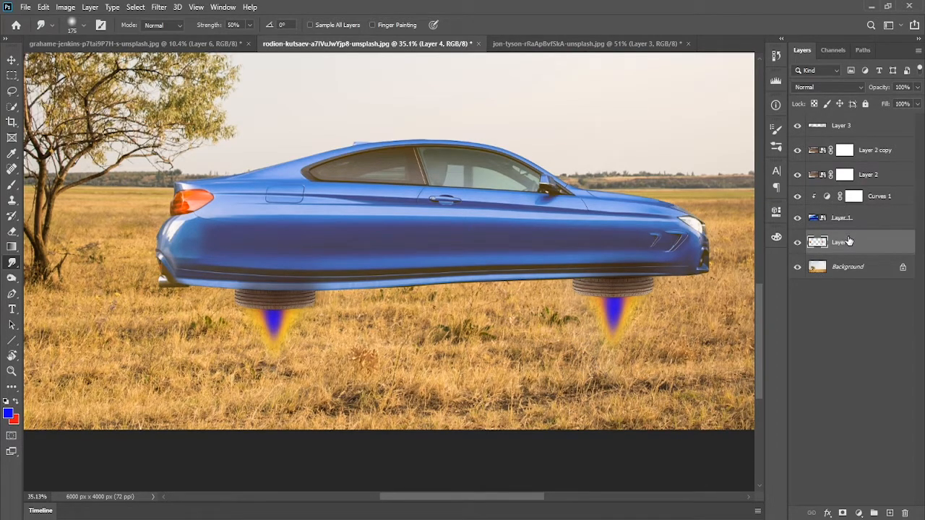
Step: Add a new layer directly above Layer 4 and set the brush color to bright yellow, #fffc00
{"action": "left_click", "coordinate": [889, 512]}
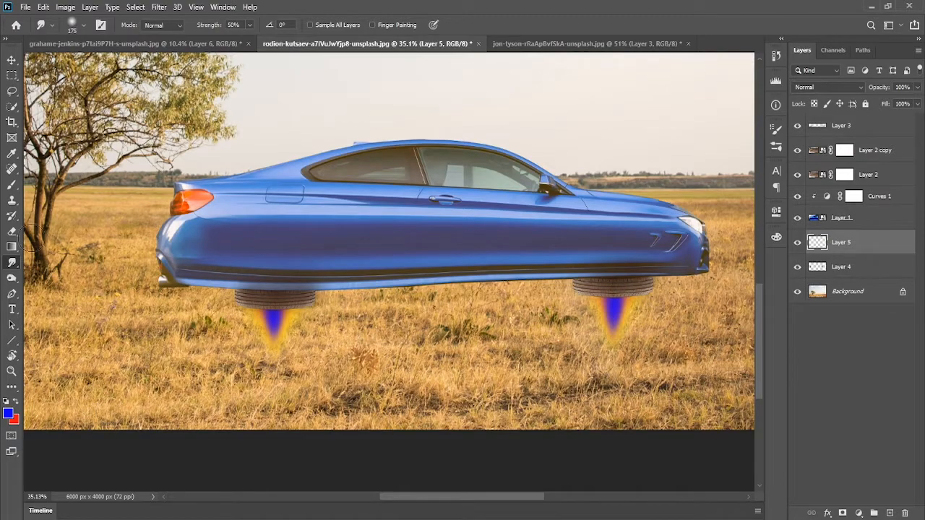
{"action": "key", "text": "b"}
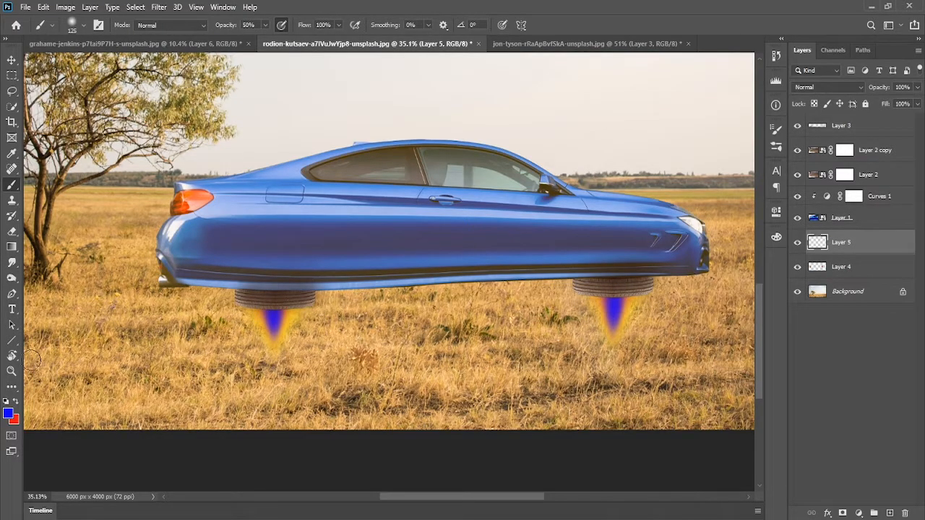
{"action": "left_click", "coordinate": [8, 414]}
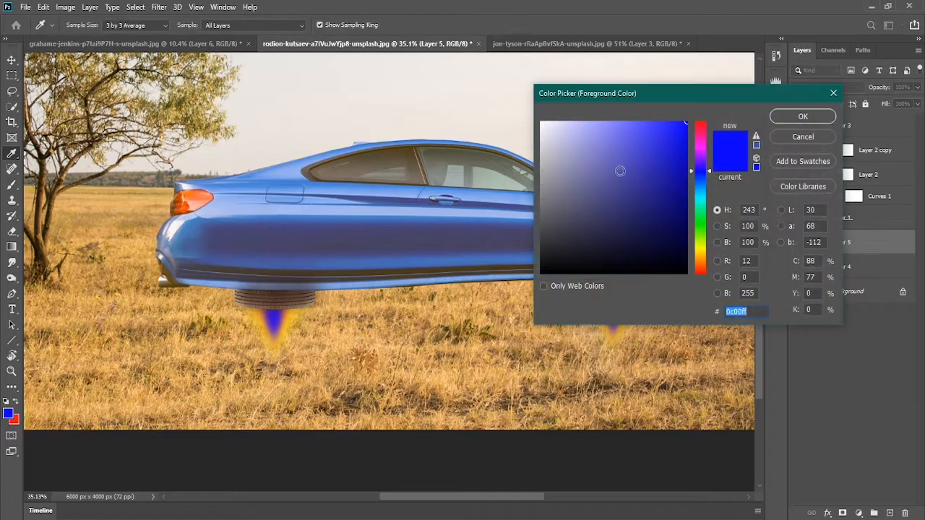
{"action": "left_click", "coordinate": [705, 246]}
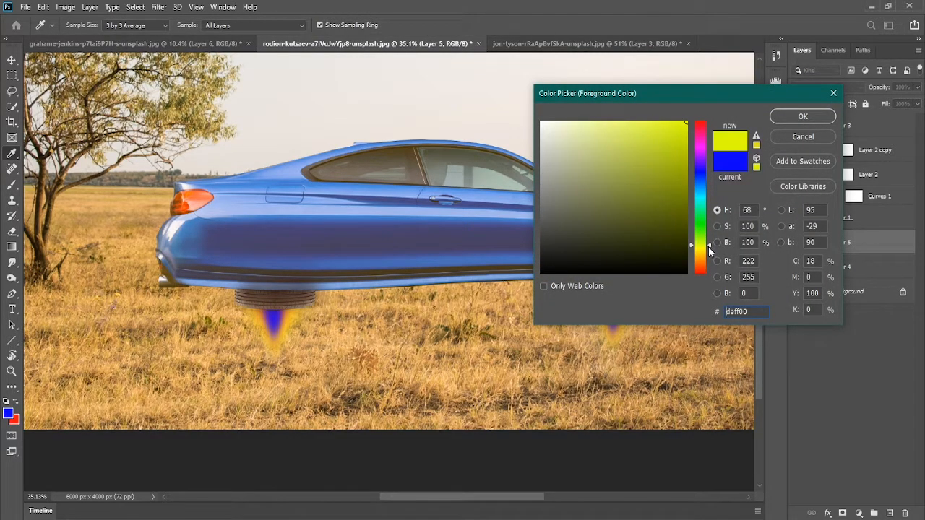
{"action": "left_click", "coordinate": [813, 117]}
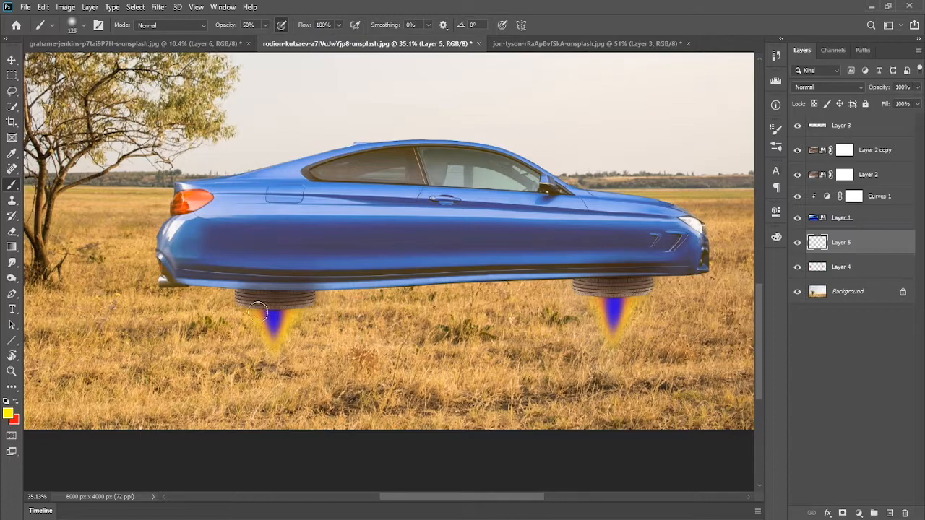
Step: Dab yellow at the tops of both flames on Layer 5 with the 125 px brush at 50% opacity
{"action": "left_click_drag", "start_coordinate": [271, 309], "coordinate": [274, 307]}
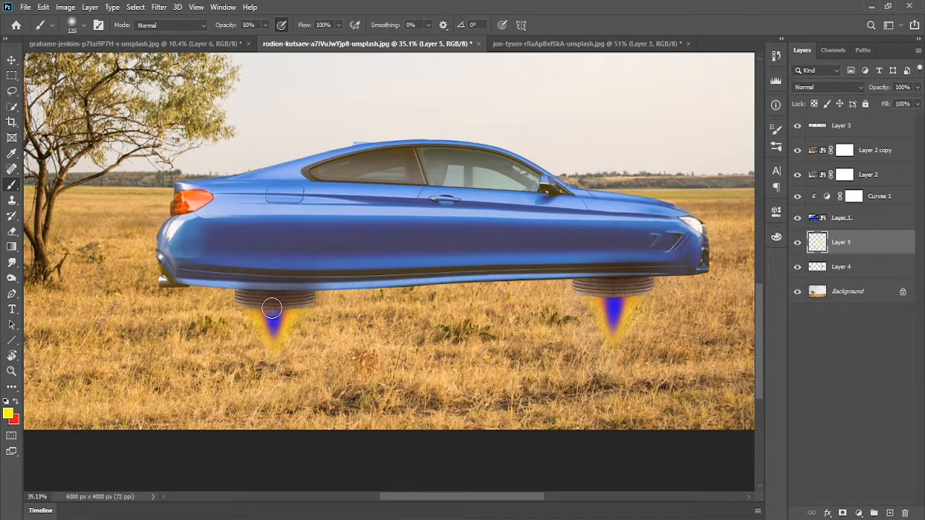
{"action": "left_click", "coordinate": [613, 295]}
{"action": "left_click", "coordinate": [283, 313]}
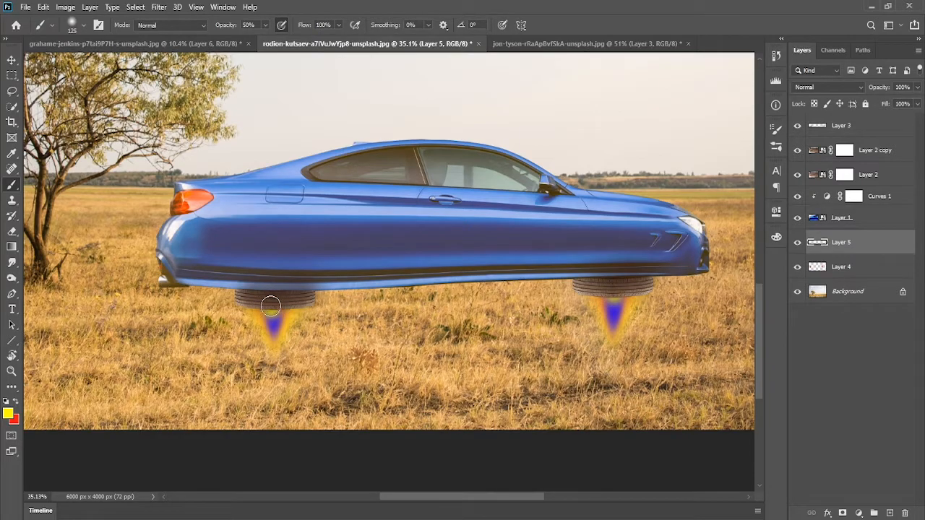
Step: Check the flames against the whole composition and slightly adjust the hue of the yellow foreground color
{"action": "key", "text": "ctrl+0"}
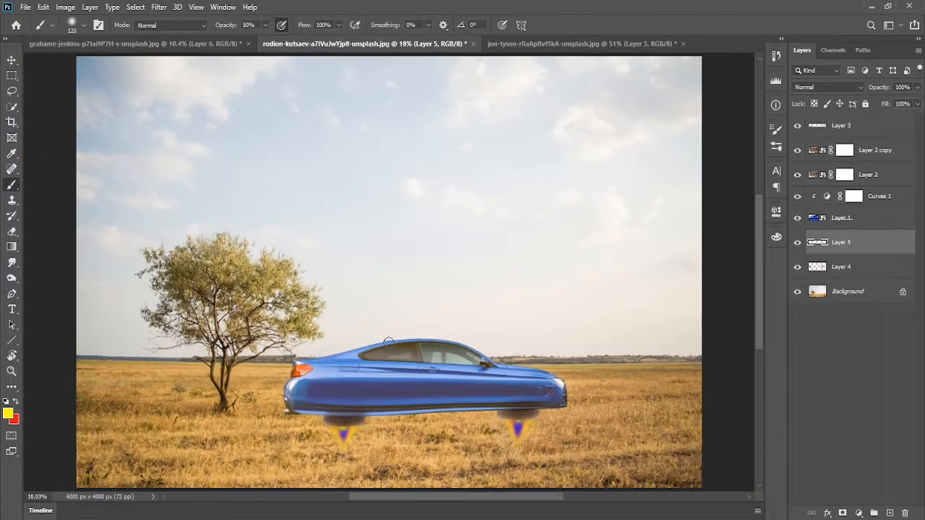
{"action": "scroll", "coordinate": [496, 388], "scroll_direction": "down", "scroll_amount": 1, "text": "alt"}
{"action": "scroll", "coordinate": [497, 401], "scroll_direction": "up", "scroll_amount": 2, "text": "alt"}
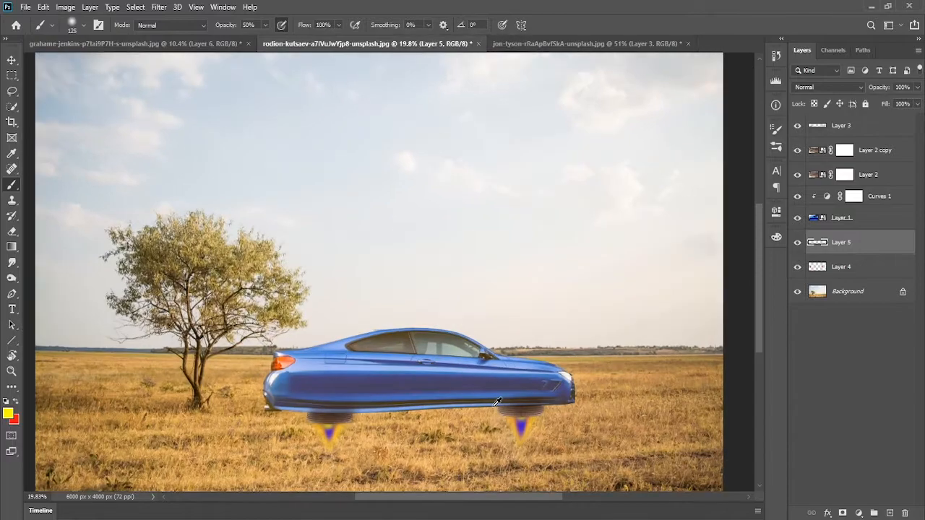
{"action": "left_click_drag", "start_coordinate": [508, 405], "coordinate": [508, 364]}
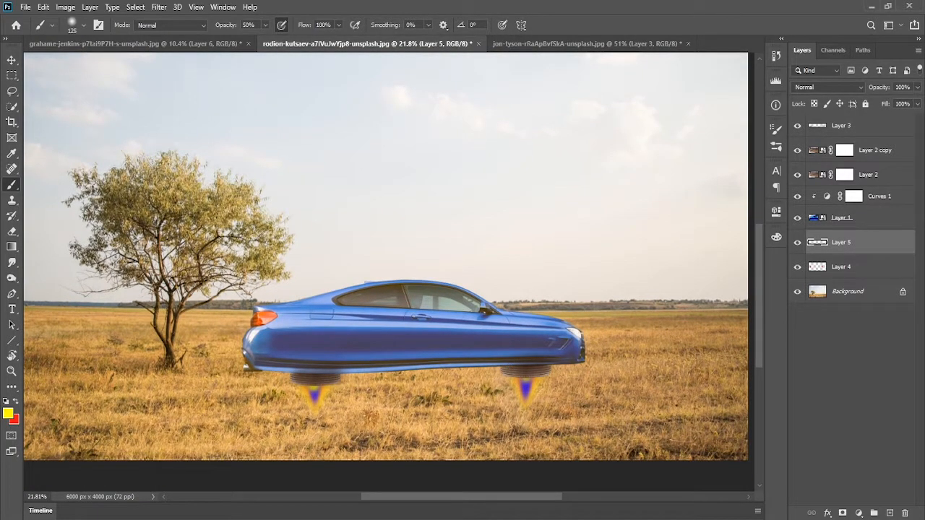
{"action": "key", "text": "ctrl+0"}
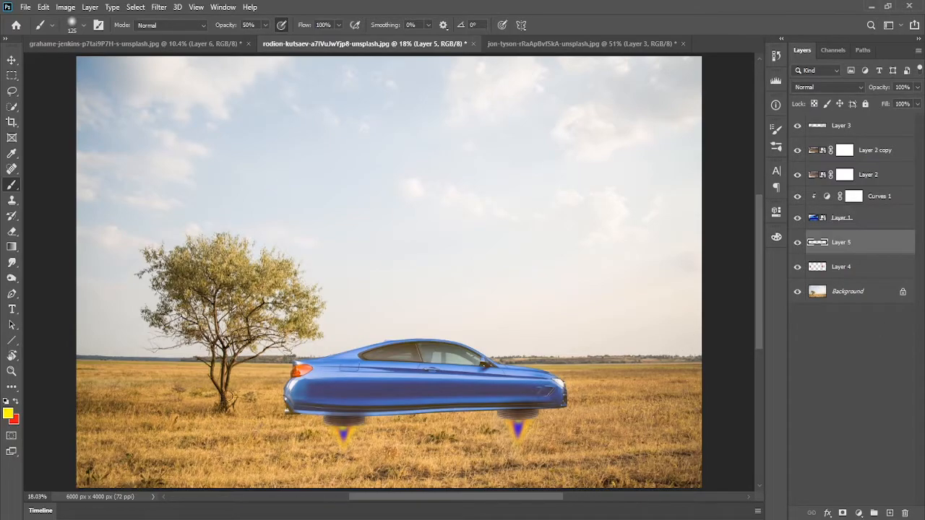
{"action": "left_click", "coordinate": [8, 414]}
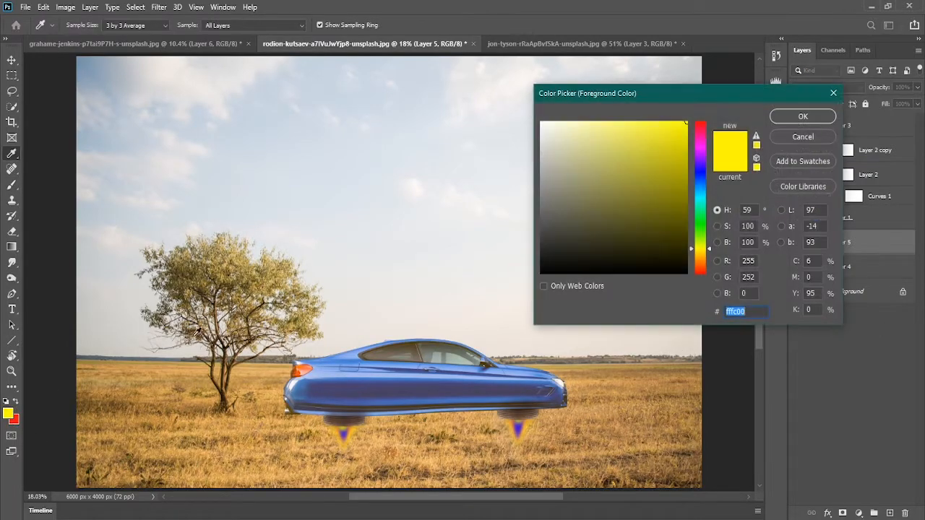
{"action": "left_click_drag", "start_coordinate": [708, 250], "coordinate": [711, 249]}
{"action": "left_click", "coordinate": [803, 117]}
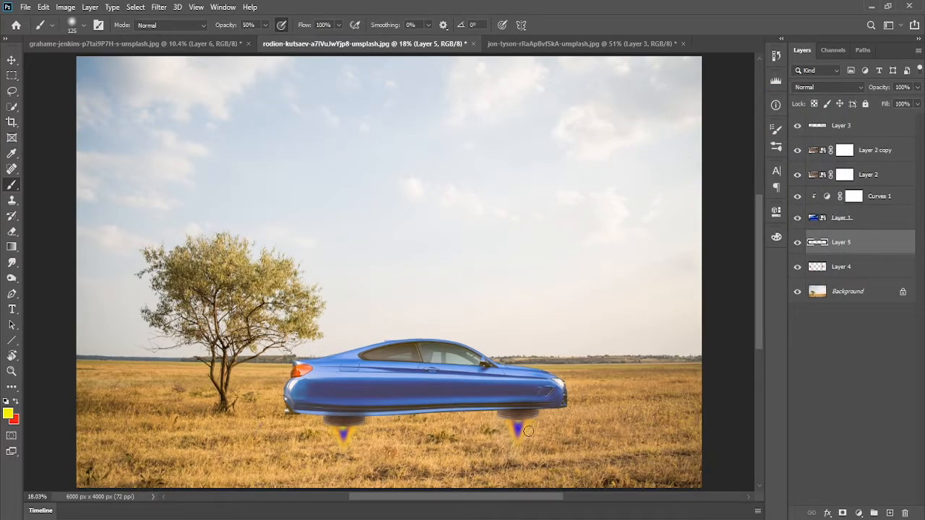
Step: Paint more yellow into the core of the front flame on Layer 5 with the 125 px brush at 50% opacity
{"action": "left_click_drag", "start_coordinate": [519, 421], "coordinate": [518, 434]}
{"action": "left_click", "coordinate": [519, 423]}
{"action": "scroll", "coordinate": [513, 388], "scroll_direction": "down", "scroll_amount": 2}
{"action": "scroll", "coordinate": [495, 393], "scroll_direction": "up", "scroll_amount": 5}
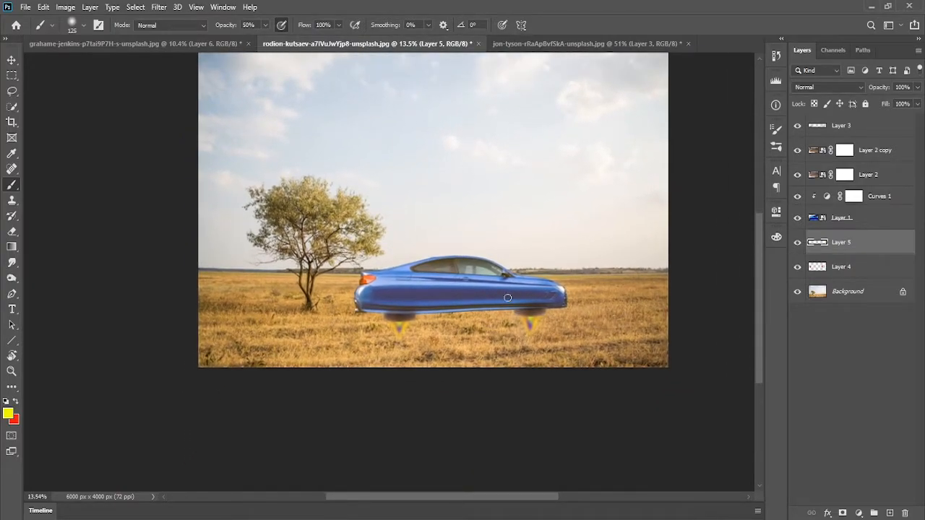
{"action": "scroll", "coordinate": [514, 313], "scroll_direction": "down", "scroll_amount": 2}
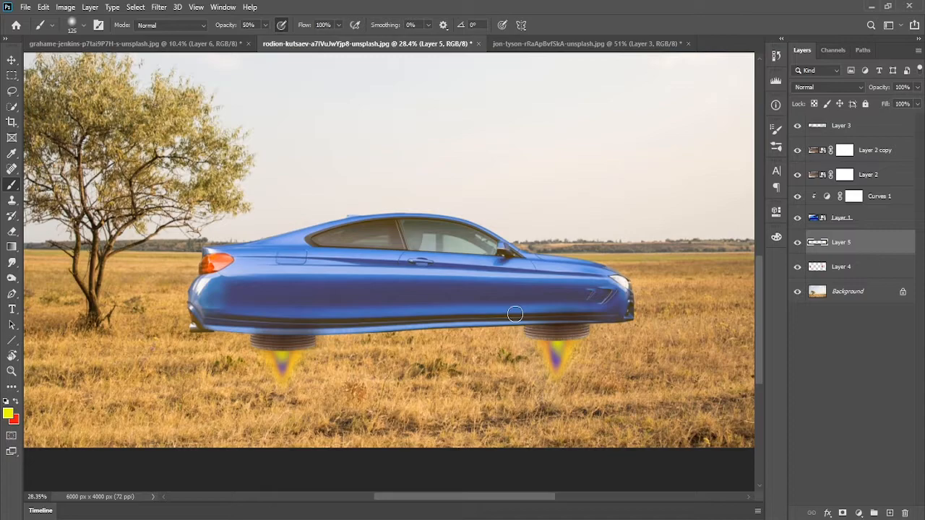
{"action": "left_click_drag", "start_coordinate": [494, 322], "coordinate": [520, 300]}
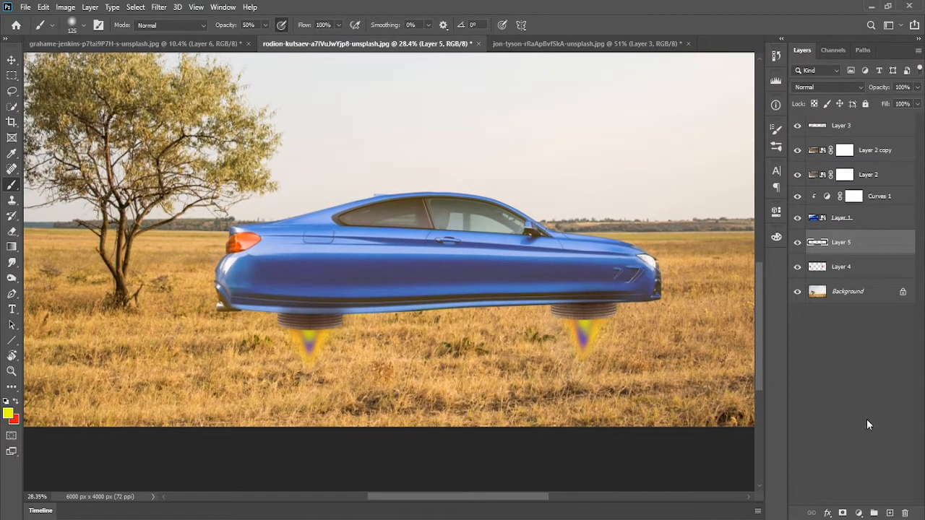
Step: Add a new layer at the top of the layer stack and set its blend mode to Linear Dodge (Add)
{"action": "key", "text": "alt+period"}
{"action": "left_click", "coordinate": [890, 513]}
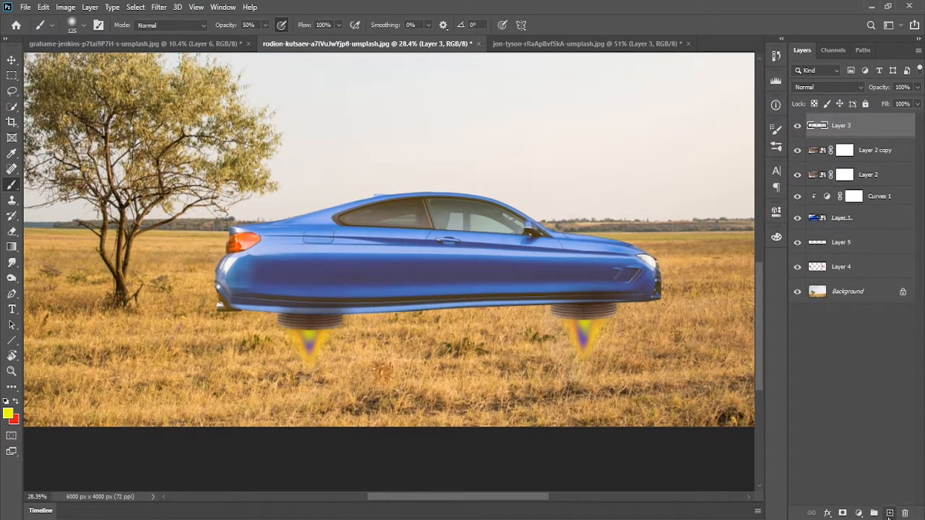
{"action": "left_click", "coordinate": [827, 87]}
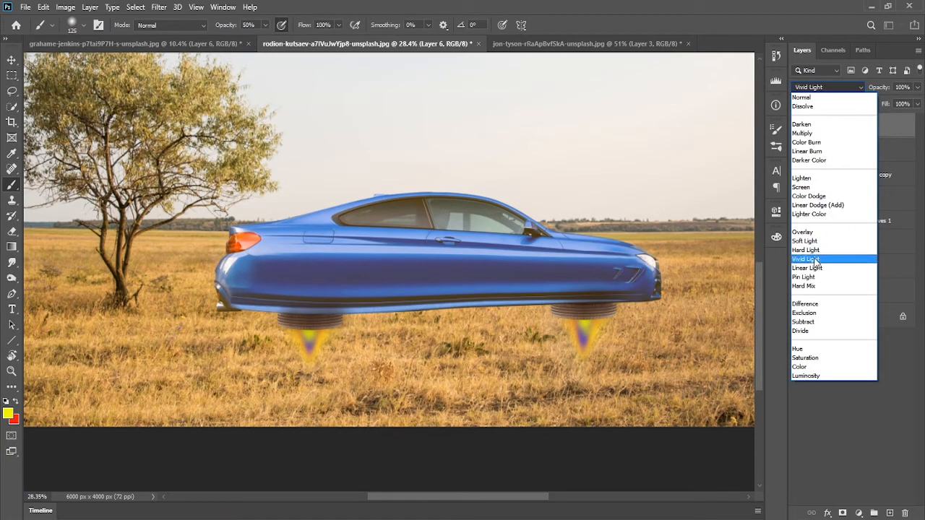
{"action": "left_click", "coordinate": [819, 205]}
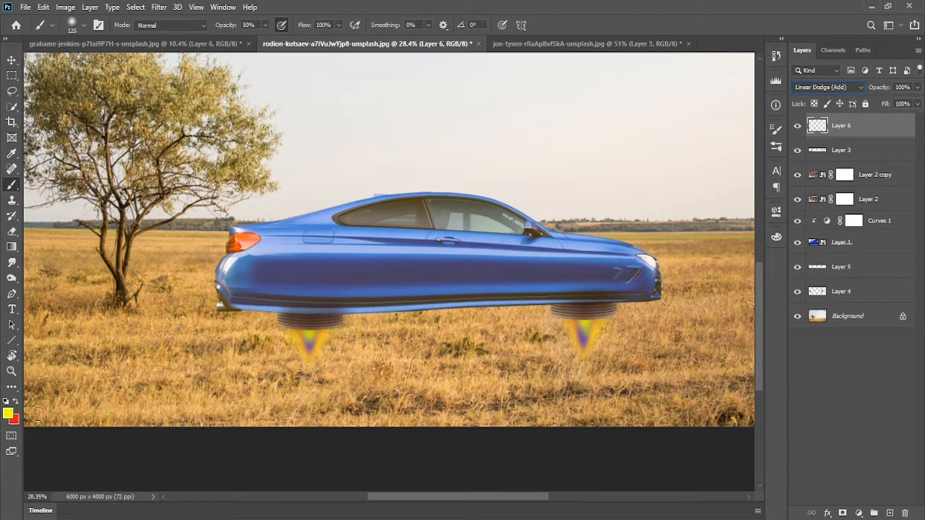
Step: Set the foreground color to a pale yellow and enlarge the brush to 407 px
{"action": "left_click", "coordinate": [7, 414]}
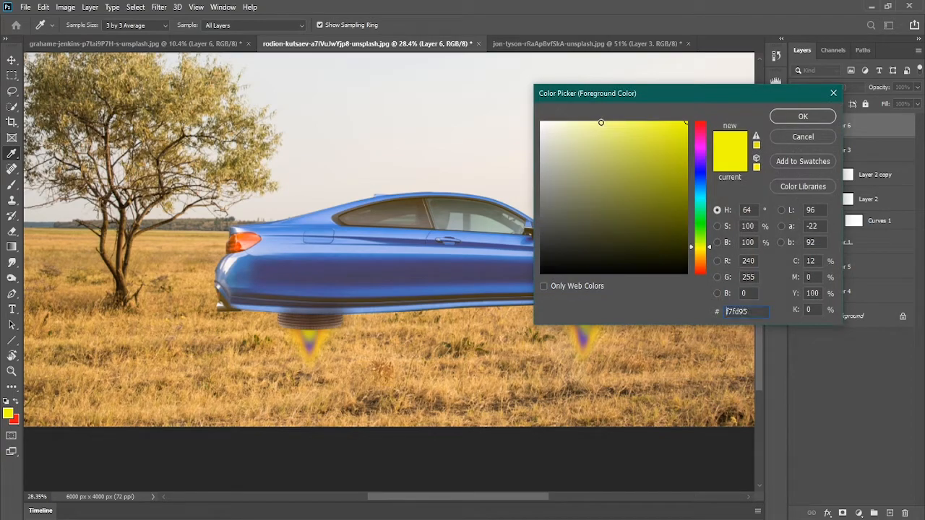
{"action": "left_click_drag", "start_coordinate": [600, 122], "coordinate": [578, 122]}
{"action": "left_click", "coordinate": [802, 117]}
{"action": "left_click_drag", "start_coordinate": [382, 309], "coordinate": [411, 308]}
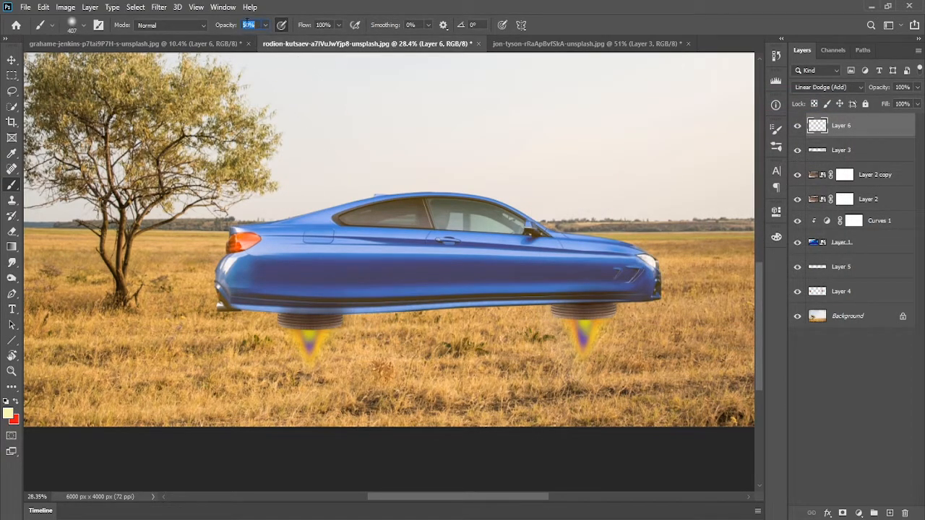
Step: Try glow dabs around the front flame, setting the brush opacity to 10% and Layer 6's blend mode to Normal
{"action": "key", "text": "ctrl+z"}
{"action": "left_click", "coordinate": [581, 310]}
{"action": "key", "text": "ctrl+z"}
{"action": "left_click", "coordinate": [585, 337]}
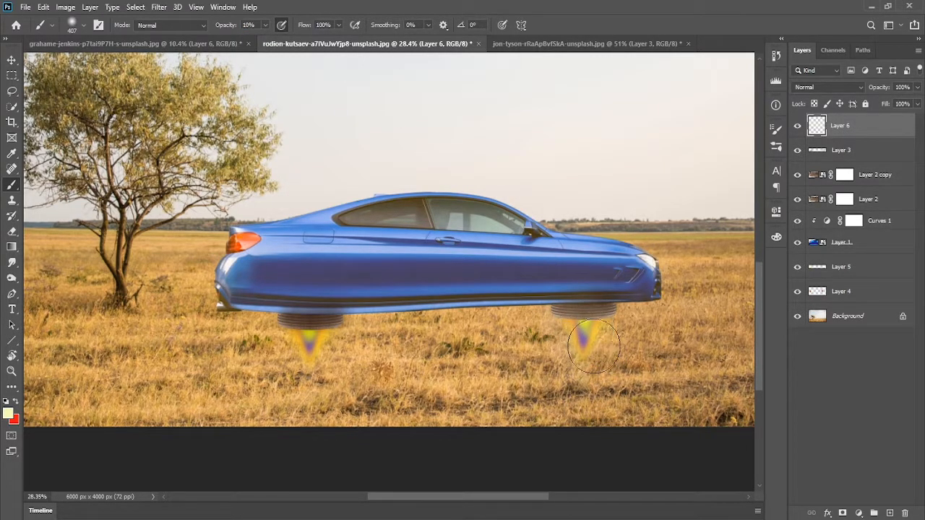
Step: Dab a pale yellow glow over both flames on Layer 6 and release the Curves 1 adjustment from its clipping to Layer 1
{"action": "left_click", "coordinate": [306, 336]}
{"action": "left_click", "coordinate": [314, 353]}
{"action": "left_click", "coordinate": [589, 322]}
{"action": "left_click", "coordinate": [586, 356]}
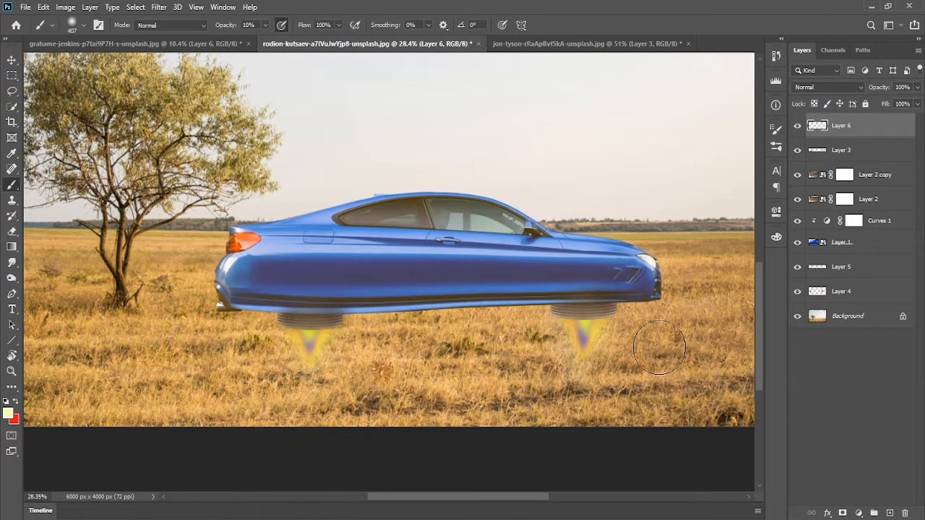
{"action": "key", "text": "ctrl+0"}
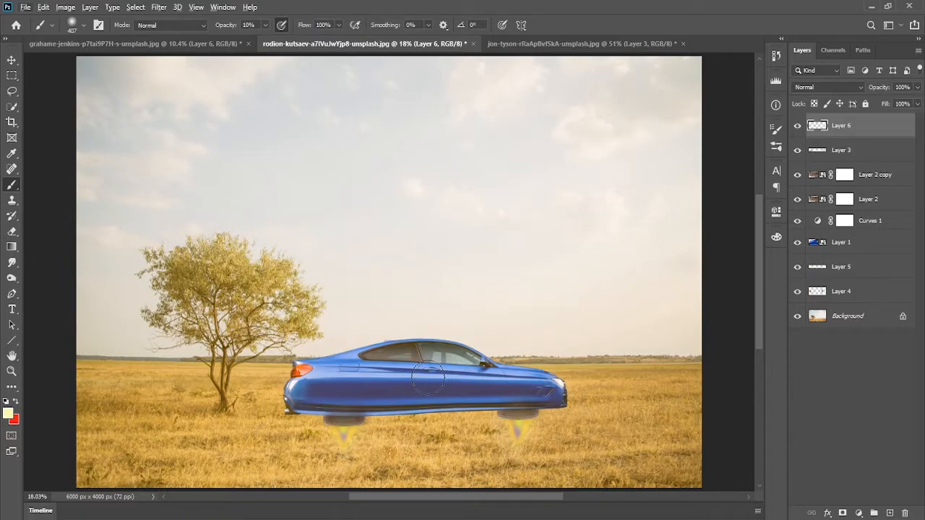
Step: Add a new layer above Layer 6 and set the foreground color to black, #000000
{"action": "left_click", "coordinate": [889, 513]}
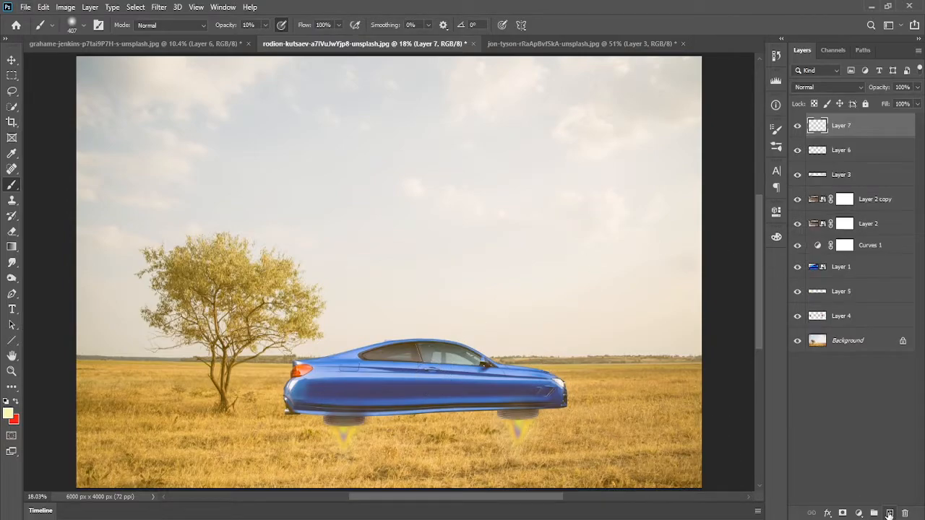
{"action": "left_click", "coordinate": [9, 412]}
{"action": "left_click", "coordinate": [542, 271]}
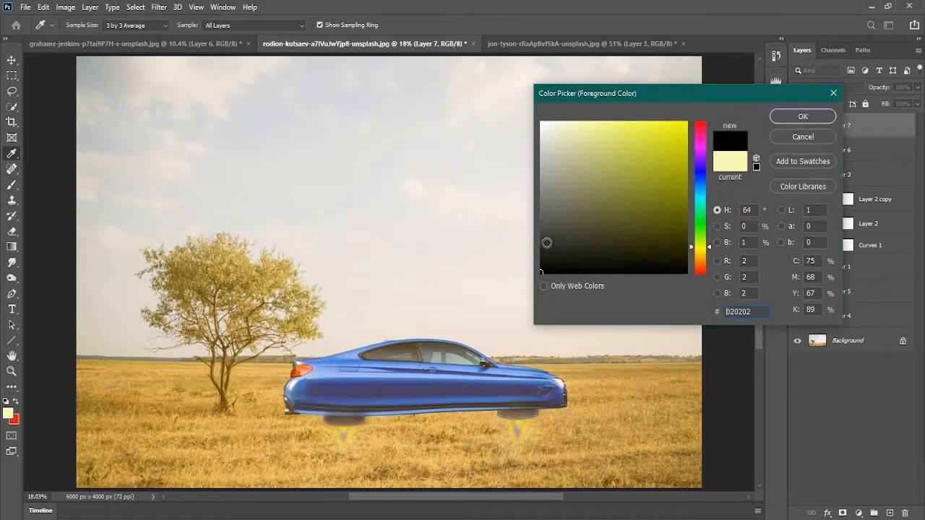
{"action": "left_click_drag", "start_coordinate": [547, 243], "coordinate": [531, 234]}
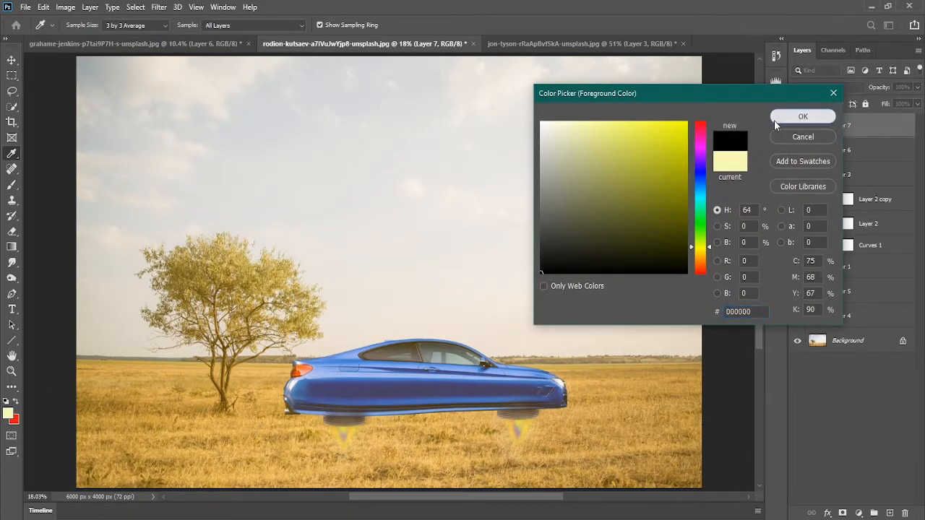
{"action": "left_click", "coordinate": [775, 119]}
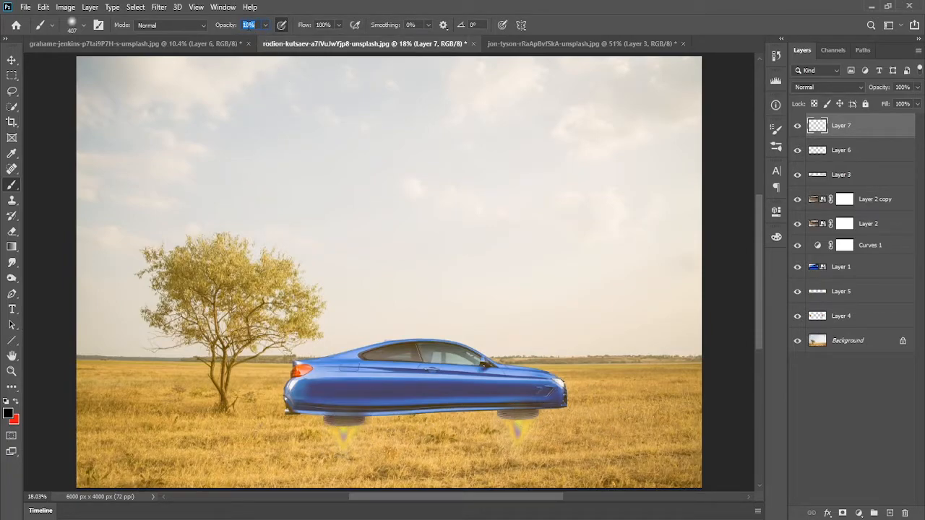
Step: Paint a soft black shadow on the grass beneath the car on Layer 7 with the 407 px brush at 10% opacity
{"action": "type", "text": "1"}
{"action": "left_click_drag", "start_coordinate": [515, 451], "coordinate": [334, 446]}
{"action": "mouse_move", "coordinate": [334, 448]}
{"action": "left_mouse_down"}
{"action": "mouse_move", "coordinate": [516, 451]}
{"action": "mouse_move", "coordinate": [322, 444]}
{"action": "mouse_move", "coordinate": [520, 448]}
{"action": "mouse_move", "coordinate": [288, 441]}
{"action": "left_mouse_up"}
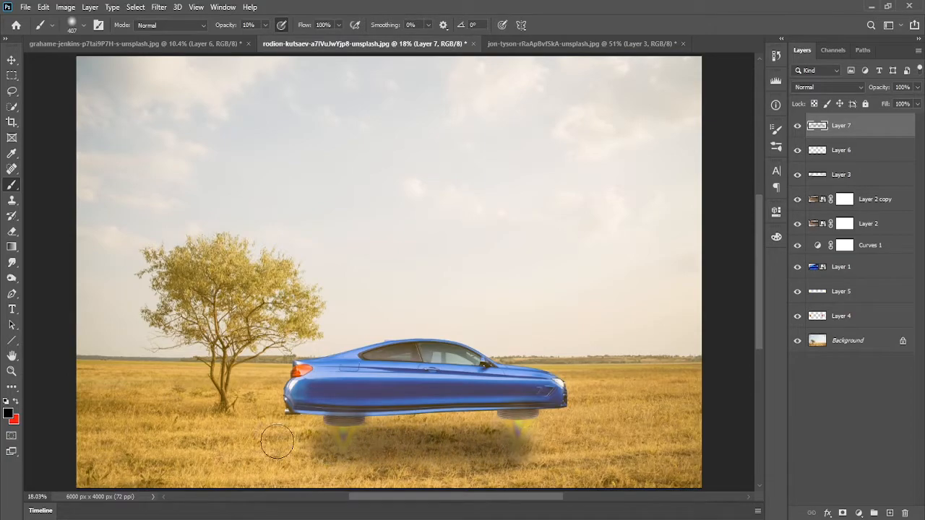
Step: Flatten the shadow on Layer 7 to about 41.5% of its height and position it lower on the grass beneath the car
{"action": "key", "text": "ctrl+t"}
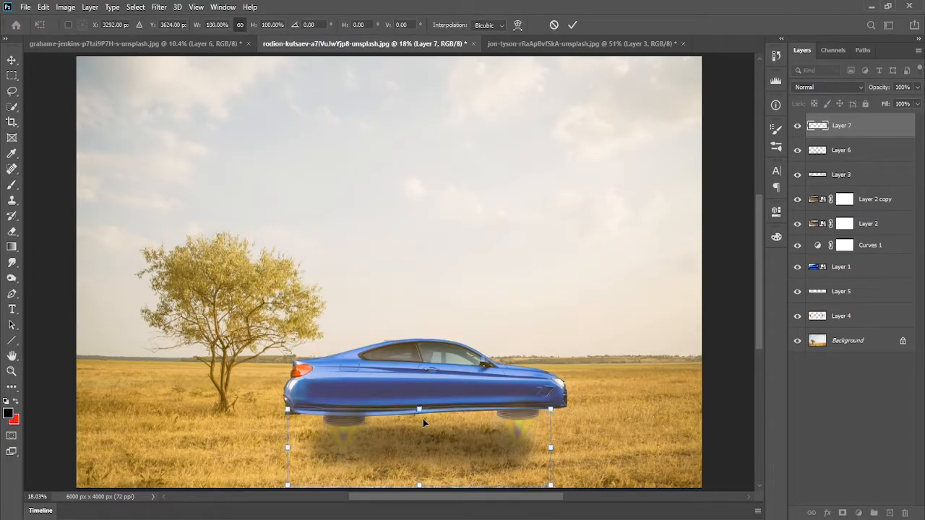
{"action": "left_click_drag", "start_coordinate": [419, 411], "coordinate": [456, 465]}
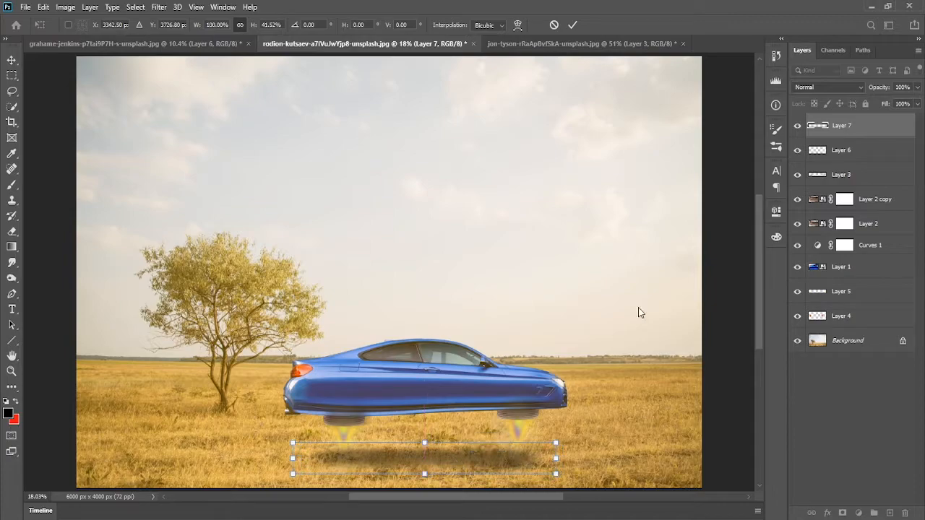
{"action": "left_click", "coordinate": [572, 25]}
{"action": "key", "text": "b"}
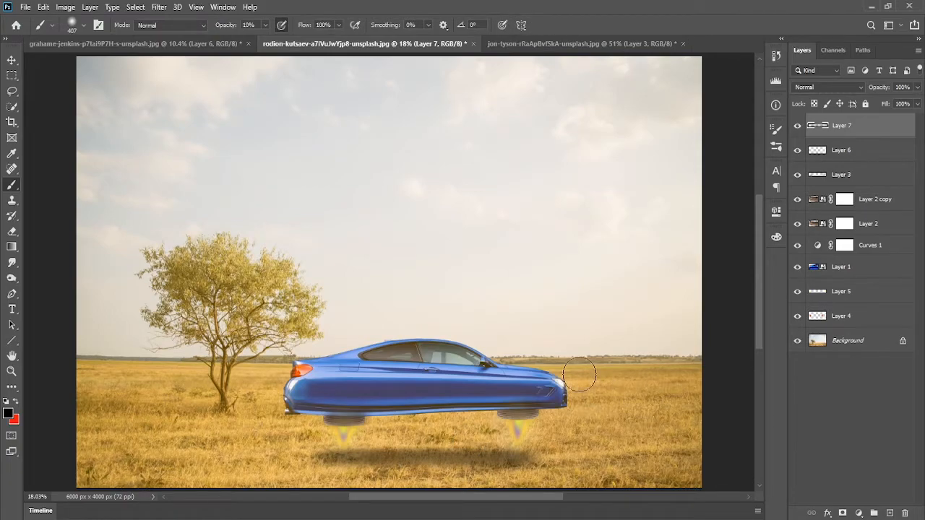
Step: Soften the shadow on Layer 7 with a Gaussian Blur of 50 pixels radius
{"action": "left_click", "coordinate": [158, 8]}
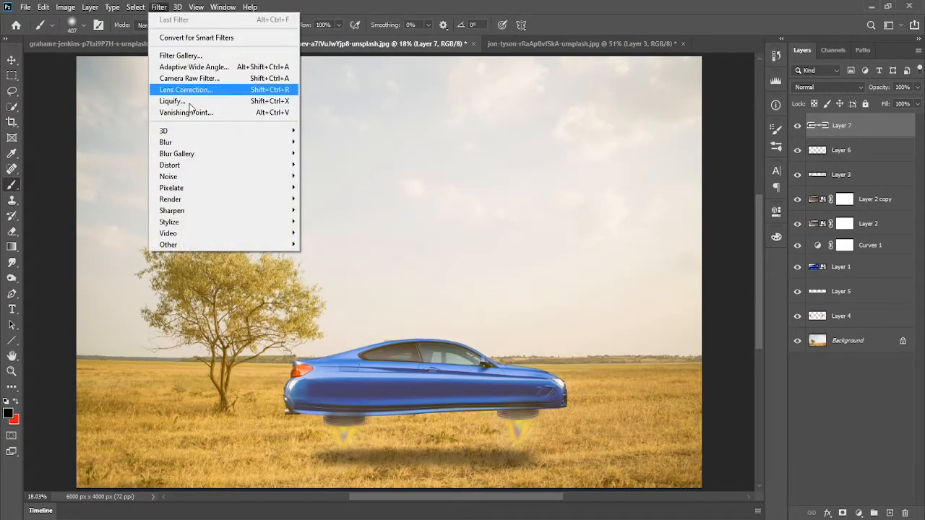
{"action": "mouse_move", "coordinate": [190, 145]}
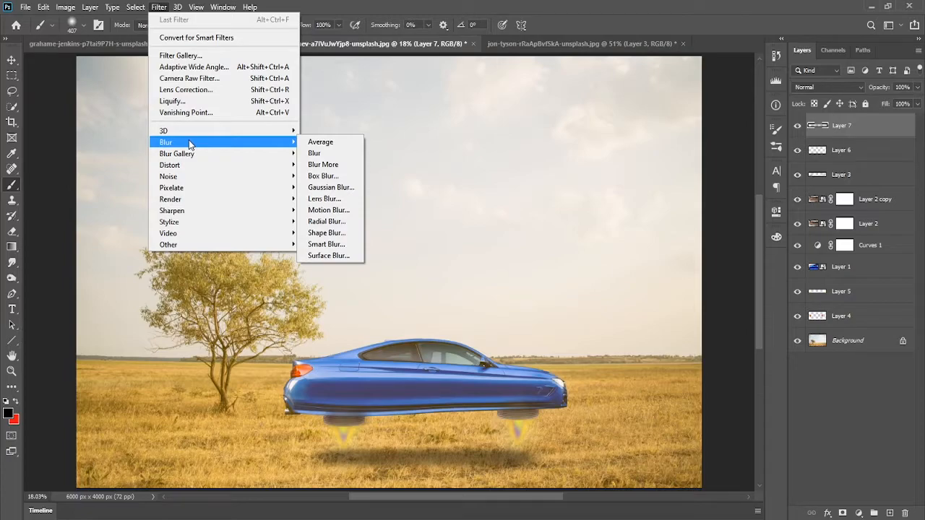
{"action": "left_click", "coordinate": [331, 187]}
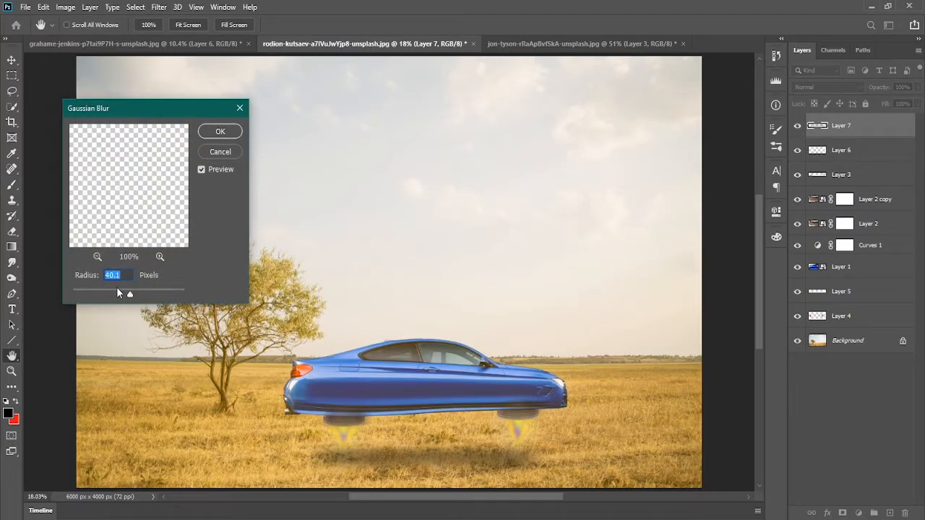
{"action": "left_click_drag", "start_coordinate": [126, 293], "coordinate": [70, 292]}
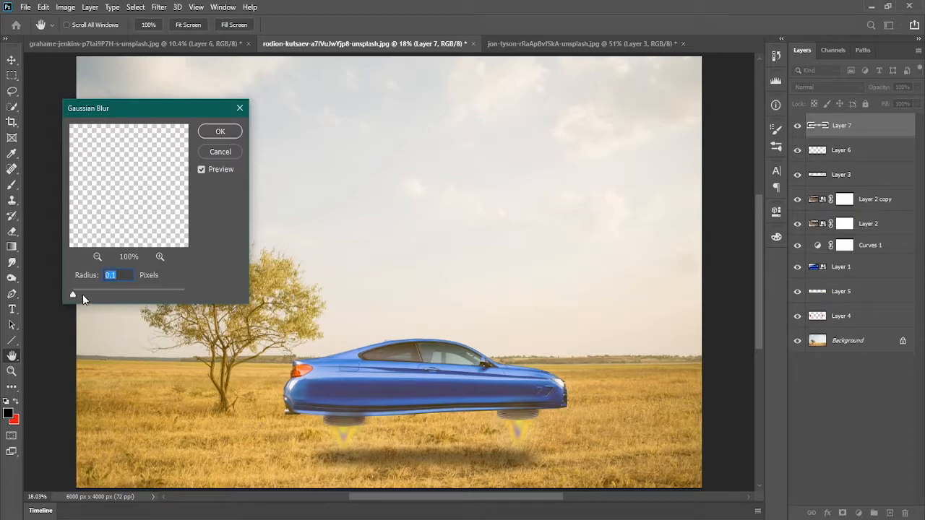
{"action": "left_click_drag", "start_coordinate": [137, 292], "coordinate": [137, 293]}
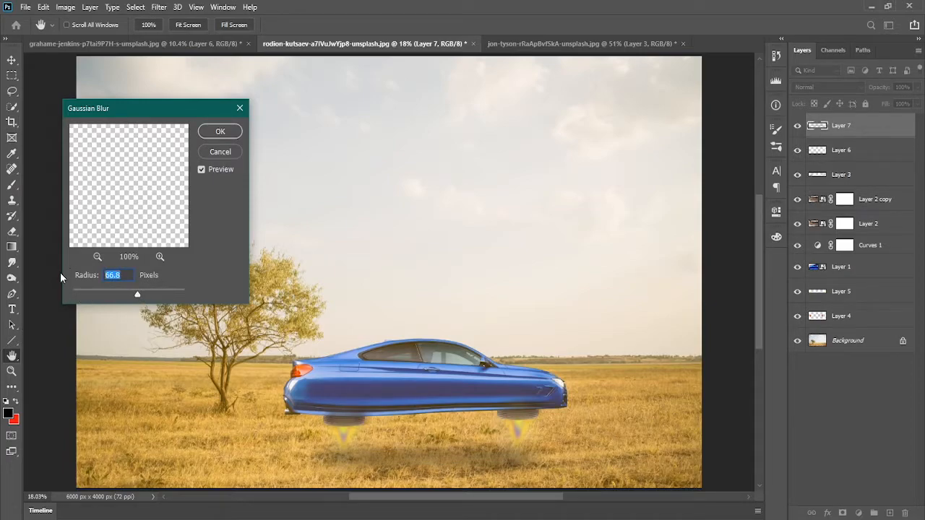
{"action": "type", "text": "50"}
{"action": "key", "text": "Return"}
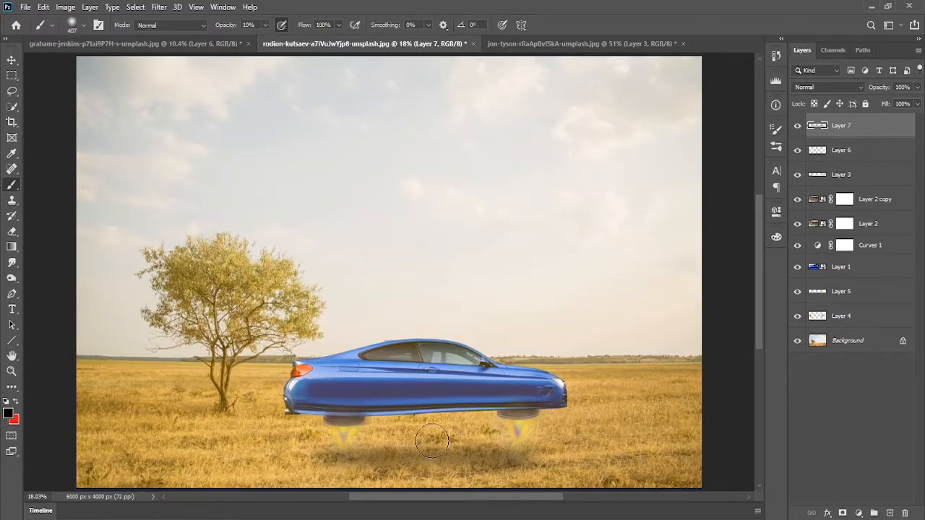
Step: Add a new layer above Layer 7 and turn off Transparency Shapes Layer in its blending options
{"action": "scroll", "coordinate": [351, 439], "scroll_direction": "up", "scroll_amount": 10}
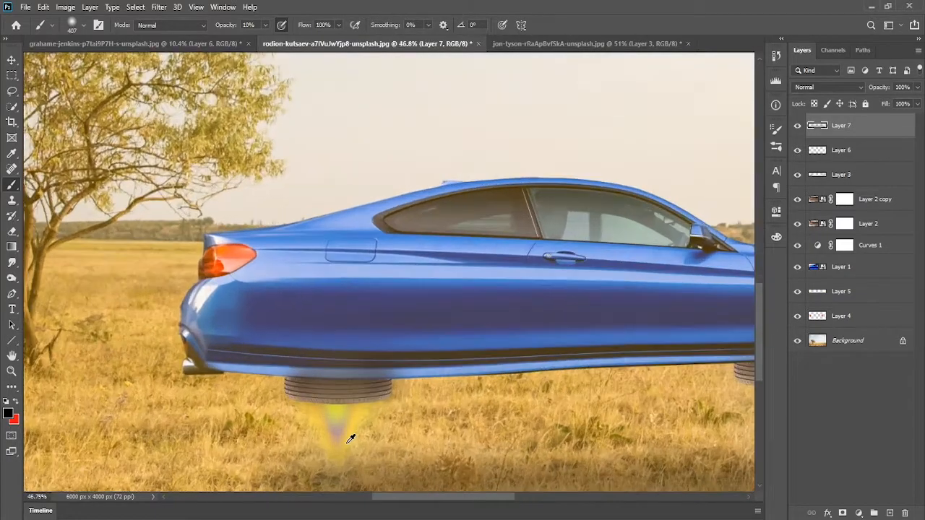
{"action": "left_click_drag", "start_coordinate": [364, 472], "coordinate": [330, 311]}
{"action": "left_click_drag", "start_coordinate": [605, 265], "coordinate": [470, 333]}
{"action": "scroll", "coordinate": [471, 332], "scroll_direction": "down", "scroll_amount": 10}
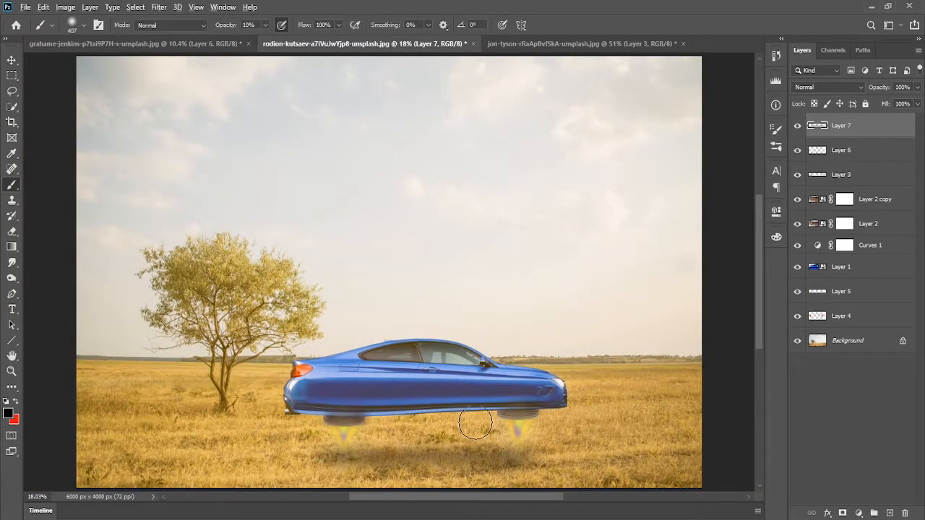
{"action": "scroll", "coordinate": [475, 424], "scroll_direction": "up", "scroll_amount": 4}
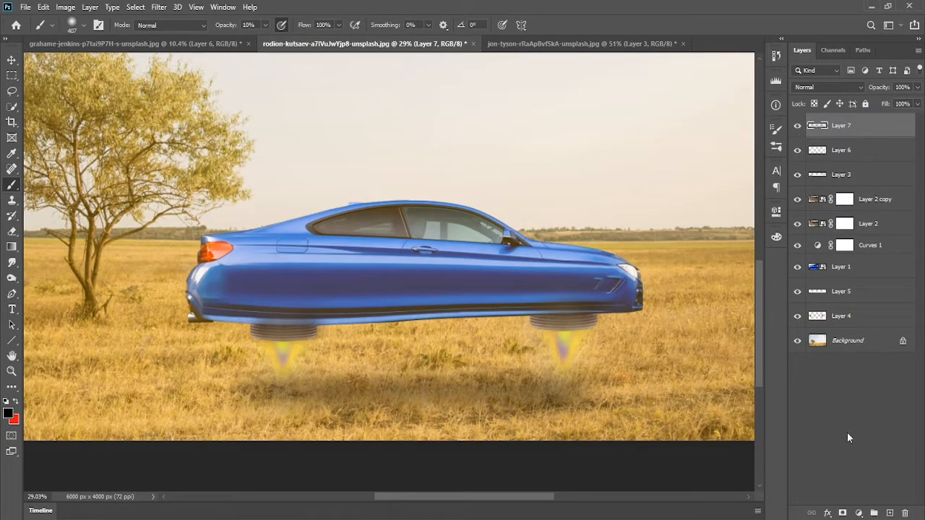
{"action": "left_click", "coordinate": [888, 513]}
{"action": "key", "text": "space"}
{"action": "double_click", "coordinate": [906, 129]}
{"action": "left_click_drag", "start_coordinate": [691, 108], "coordinate": [630, 133]}
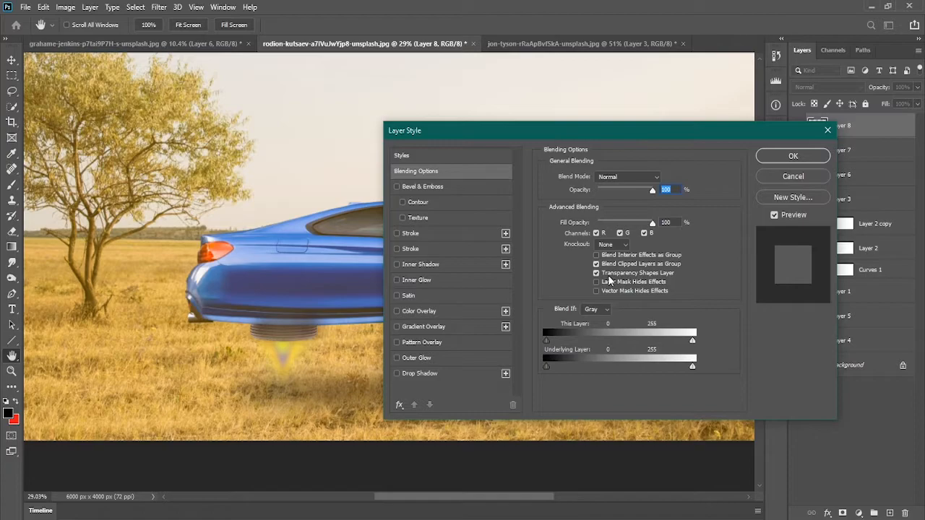
{"action": "left_click", "coordinate": [782, 156]}
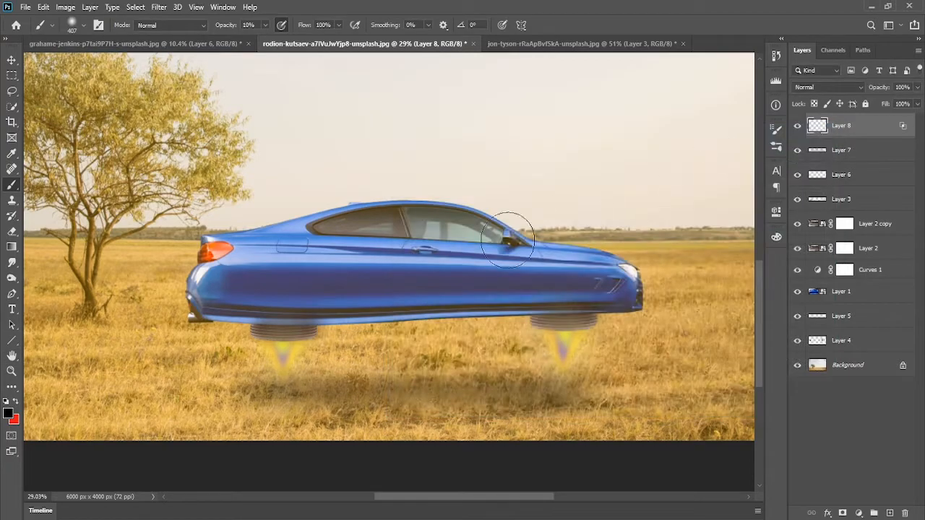
Step: Set Layer 8's blend mode to Color Dodge and change the foreground color to white
{"action": "left_click", "coordinate": [817, 88]}
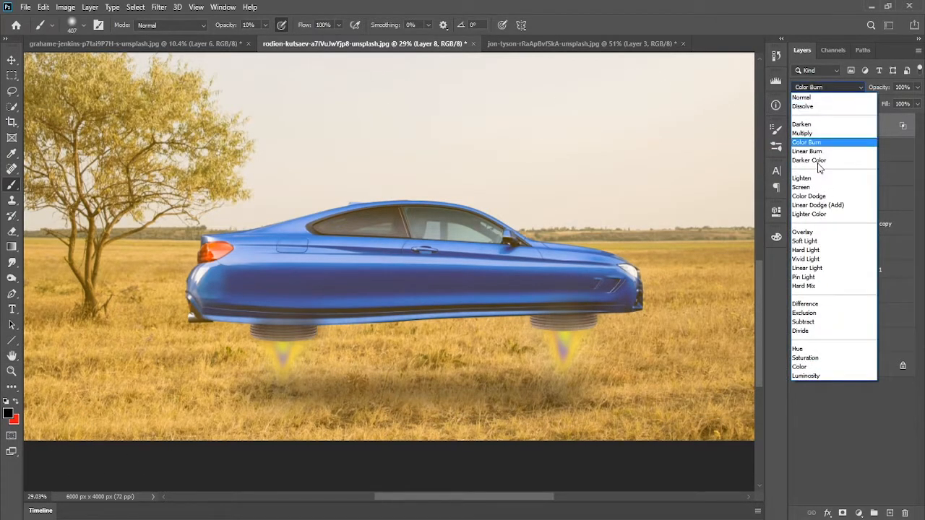
{"action": "left_click", "coordinate": [829, 199]}
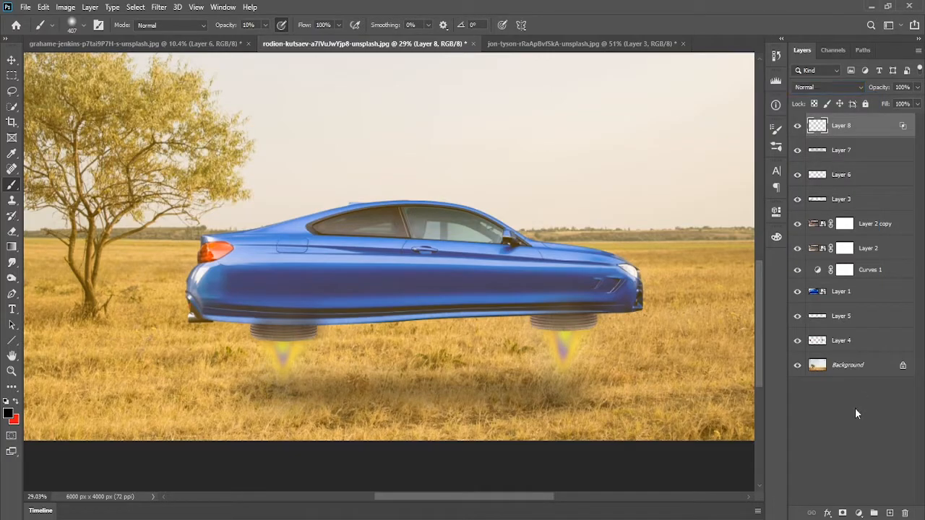
{"action": "left_click", "coordinate": [855, 414]}
{"action": "left_click", "coordinate": [8, 413]}
{"action": "left_click_drag", "start_coordinate": [578, 139], "coordinate": [537, 118]}
{"action": "left_click", "coordinate": [801, 118]}
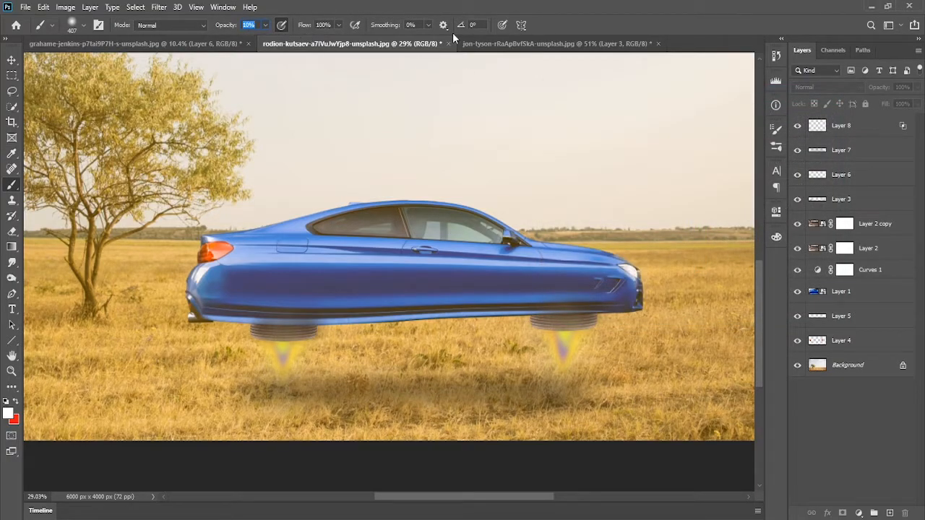
Step: Dab white highlights over both flames on Layer 8 with a 476 px brush at 5% opacity
{"action": "left_click_drag", "start_coordinate": [417, 287], "coordinate": [422, 288]}
{"action": "left_click", "coordinate": [823, 127]}
{"action": "left_click", "coordinate": [285, 357]}
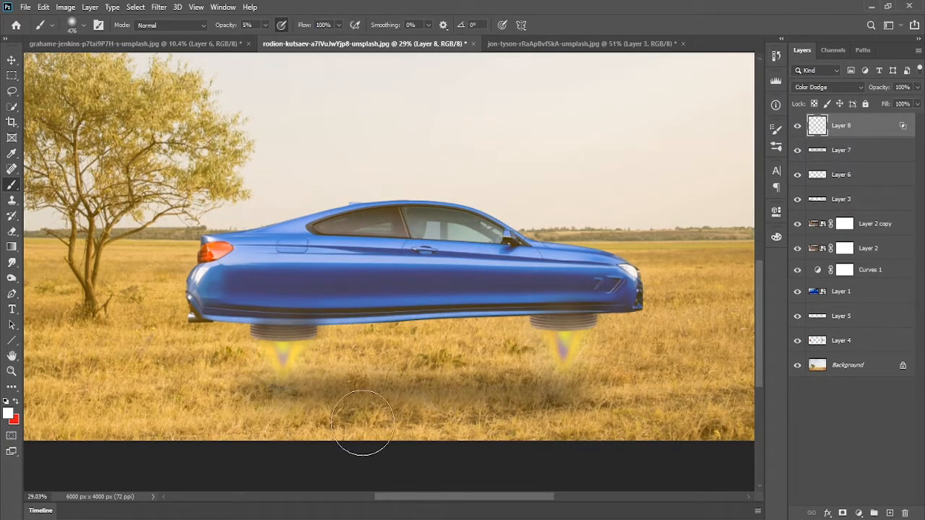
{"action": "left_click", "coordinate": [575, 357]}
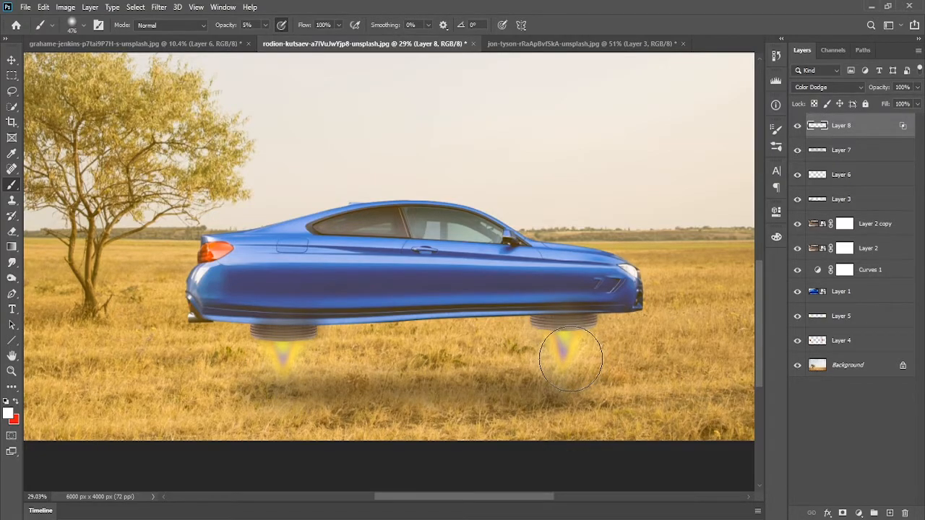
Step: Build up the white glow on Layer 8 with further dabs over the centres and lower ends of both flames
{"action": "scroll", "coordinate": [571, 359], "scroll_direction": "down", "scroll_amount": 1}
{"action": "left_click", "coordinate": [566, 354]}
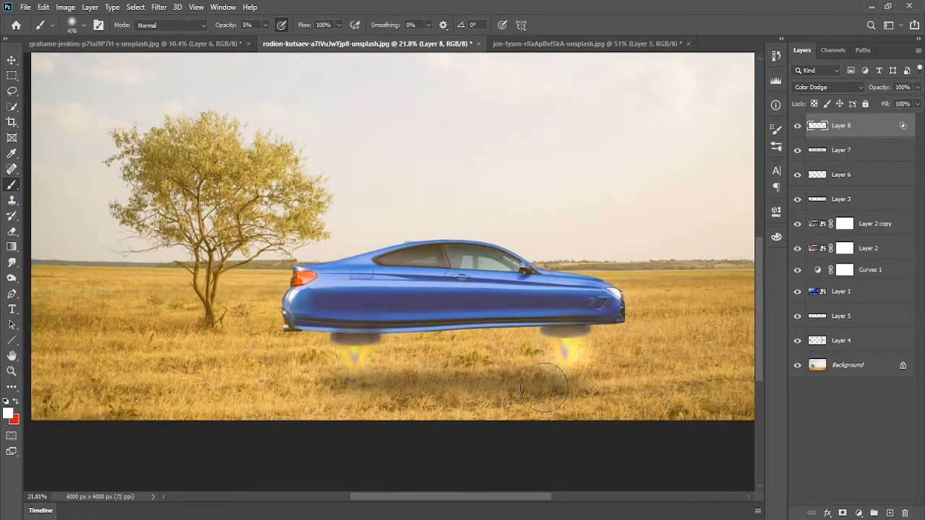
{"action": "left_click", "coordinate": [352, 361]}
{"action": "left_click", "coordinate": [352, 360]}
{"action": "left_click", "coordinate": [354, 357]}
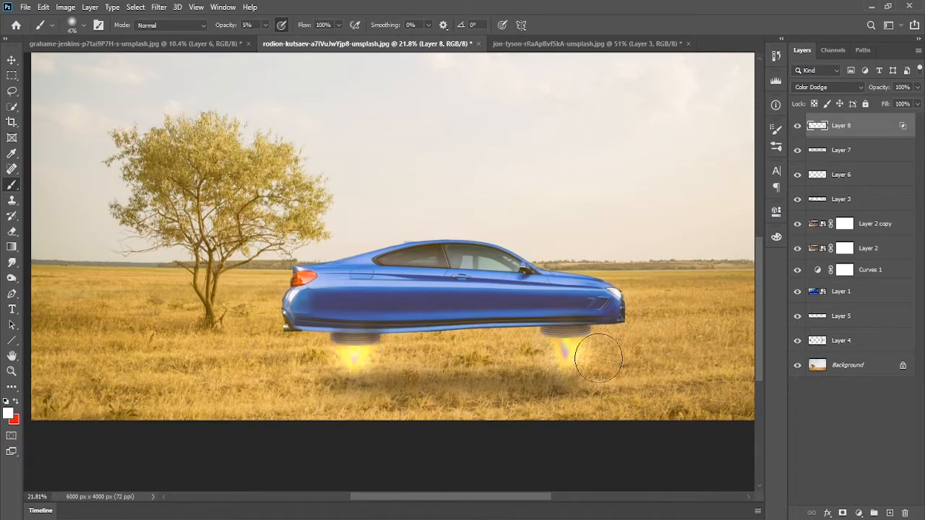
{"action": "left_click", "coordinate": [569, 373]}
{"action": "left_click", "coordinate": [351, 374]}
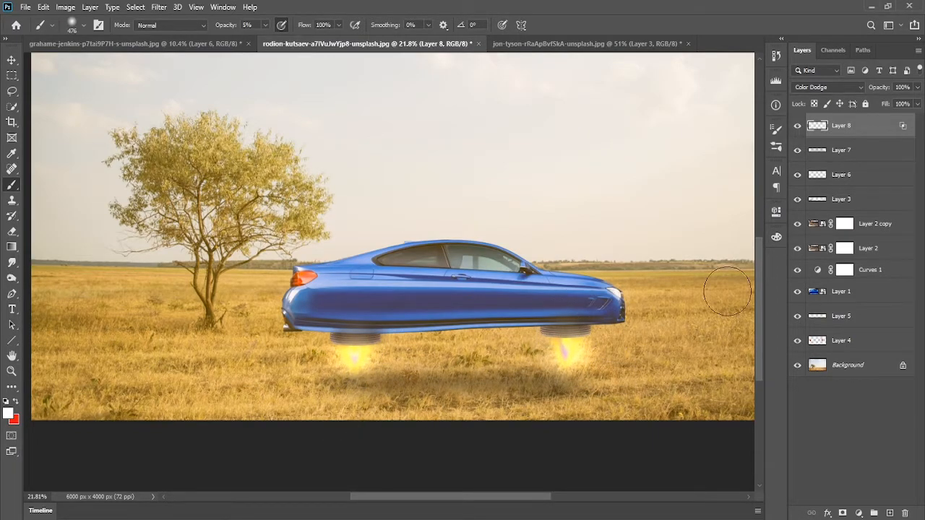
Step: Lower Layer 8's opacity to 53%
{"action": "left_click", "coordinate": [916, 88]}
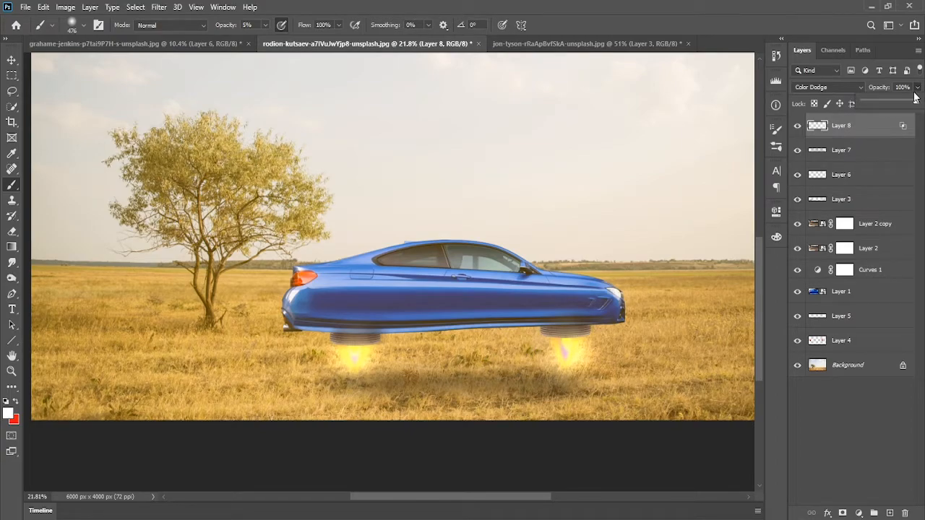
{"action": "left_click", "coordinate": [900, 103]}
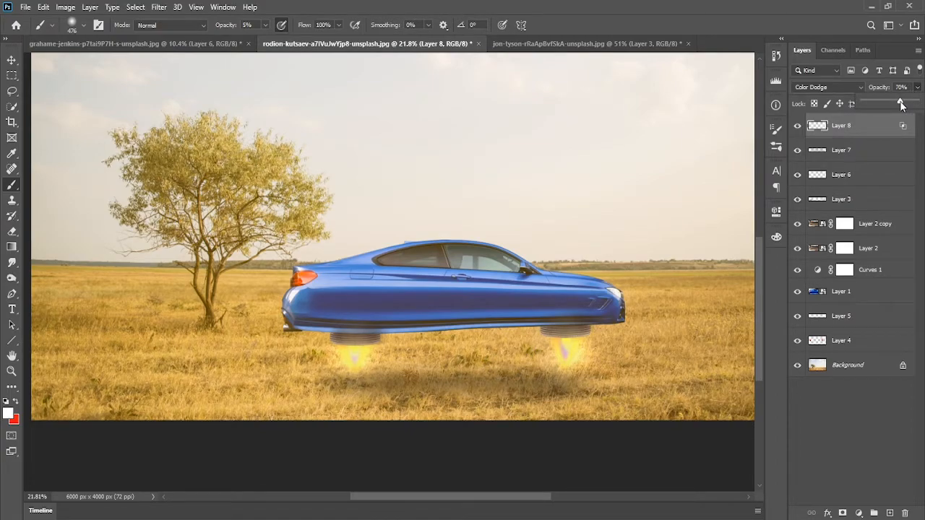
{"action": "left_click_drag", "start_coordinate": [900, 105], "coordinate": [895, 105]}
{"action": "left_click_drag", "start_coordinate": [901, 104], "coordinate": [891, 103]}
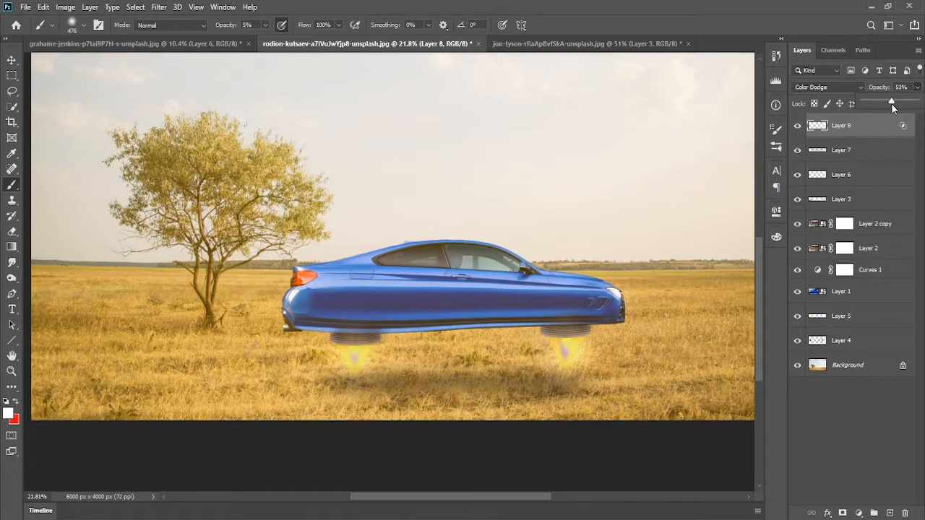
Step: Add a new layer above Layer 7 and choose the Round Blunt Medium Stiff brush
{"action": "left_click", "coordinate": [864, 151]}
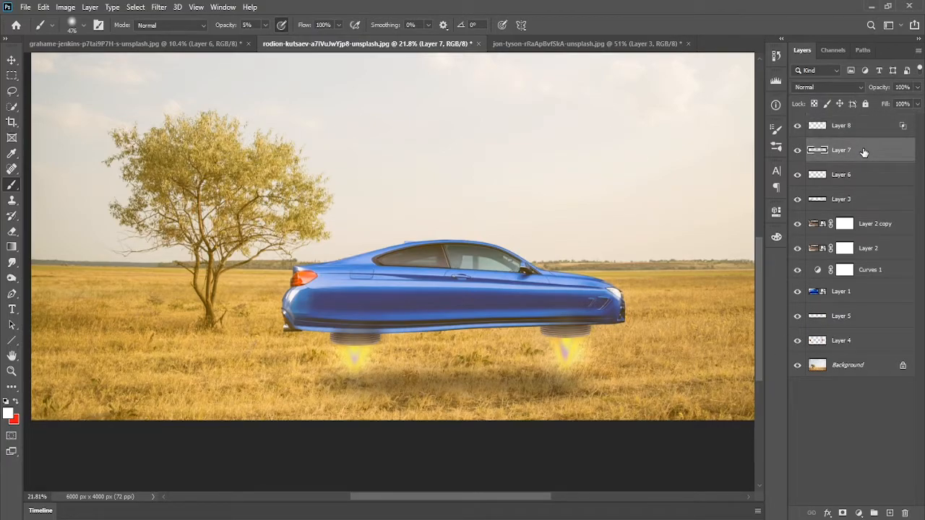
{"action": "left_click", "coordinate": [889, 512]}
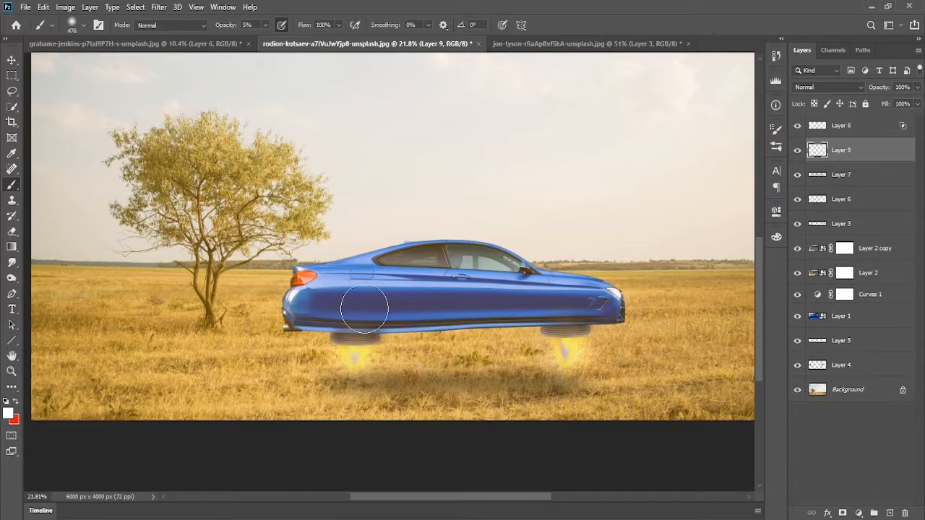
{"action": "right_click", "coordinate": [376, 157]}
{"action": "scroll", "coordinate": [623, 352], "scroll_direction": "down", "scroll_amount": 8}
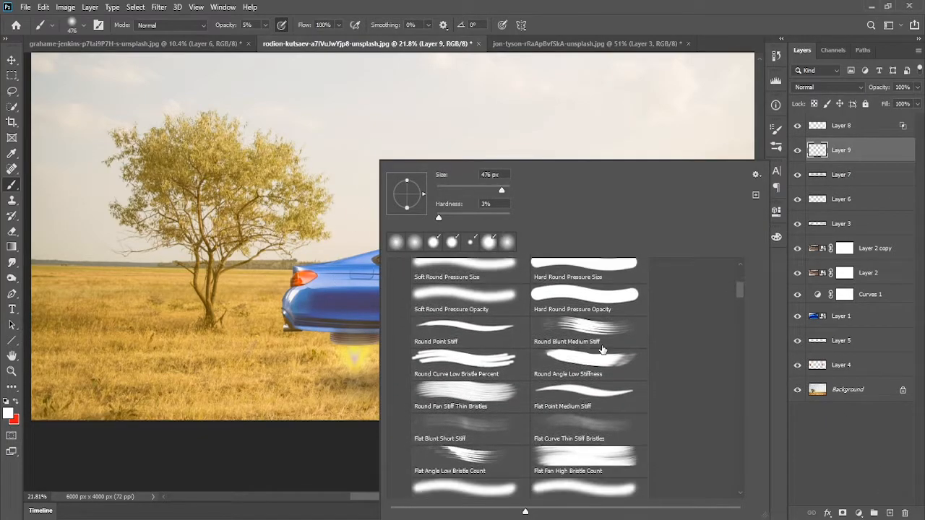
{"action": "scroll", "coordinate": [599, 344], "scroll_direction": "down", "scroll_amount": 10}
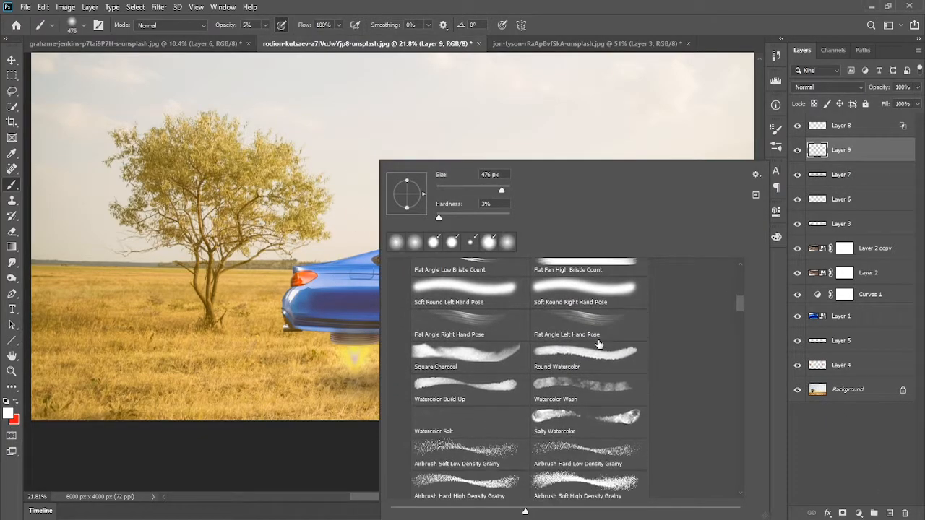
{"action": "scroll", "coordinate": [599, 344], "scroll_direction": "down", "scroll_amount": 6}
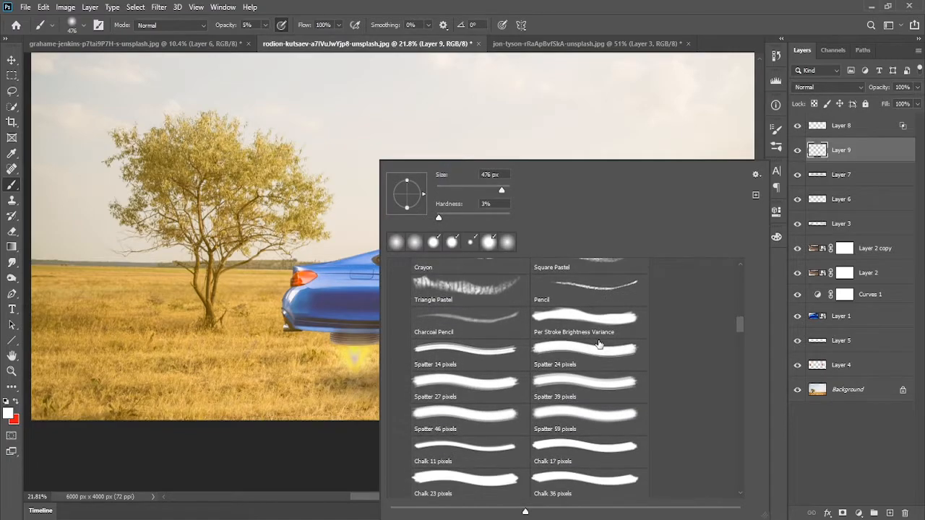
{"action": "scroll", "coordinate": [599, 343], "scroll_direction": "down", "scroll_amount": 8}
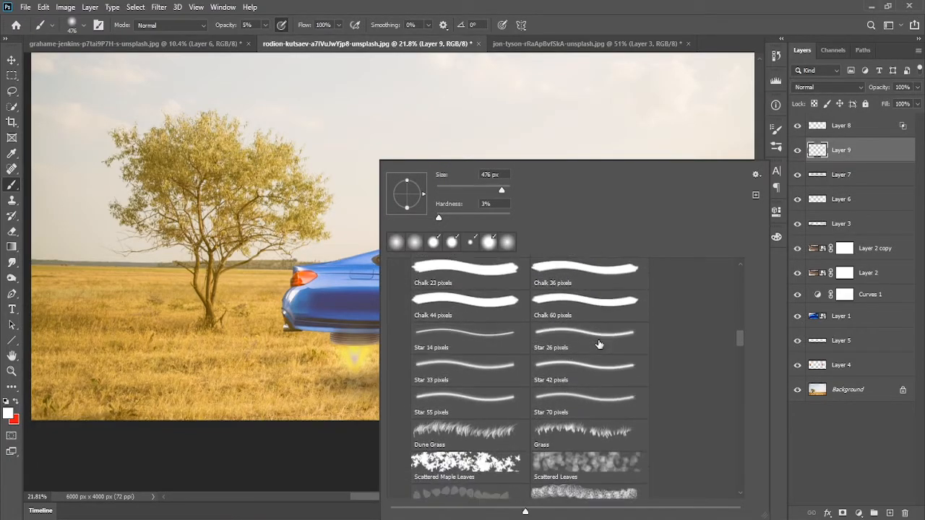
{"action": "scroll", "coordinate": [601, 343], "scroll_direction": "down", "scroll_amount": 8}
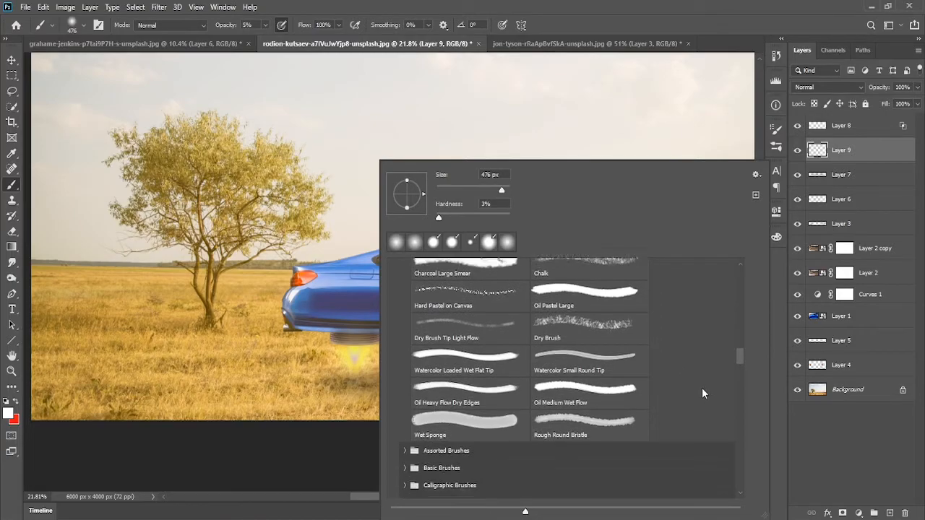
{"action": "scroll", "coordinate": [604, 380], "scroll_direction": "down", "scroll_amount": 10}
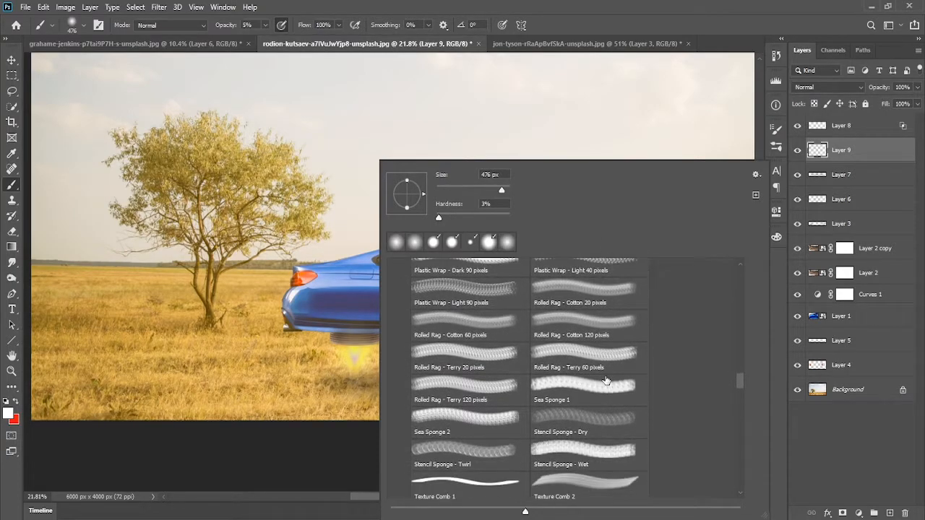
{"action": "scroll", "coordinate": [608, 382], "scroll_direction": "down", "scroll_amount": 2}
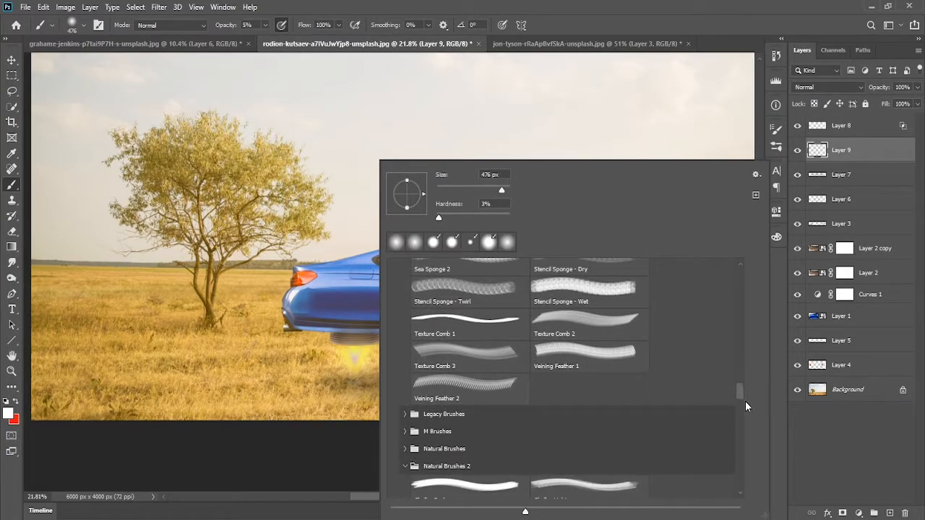
{"action": "mouse_move", "coordinate": [735, 389]}
{"action": "left_mouse_down"}
{"action": "mouse_move", "coordinate": [739, 442]}
{"action": "mouse_move", "coordinate": [727, 269]}
{"action": "mouse_move", "coordinate": [727, 290]}
{"action": "left_mouse_up"}
{"action": "left_click", "coordinate": [591, 315]}
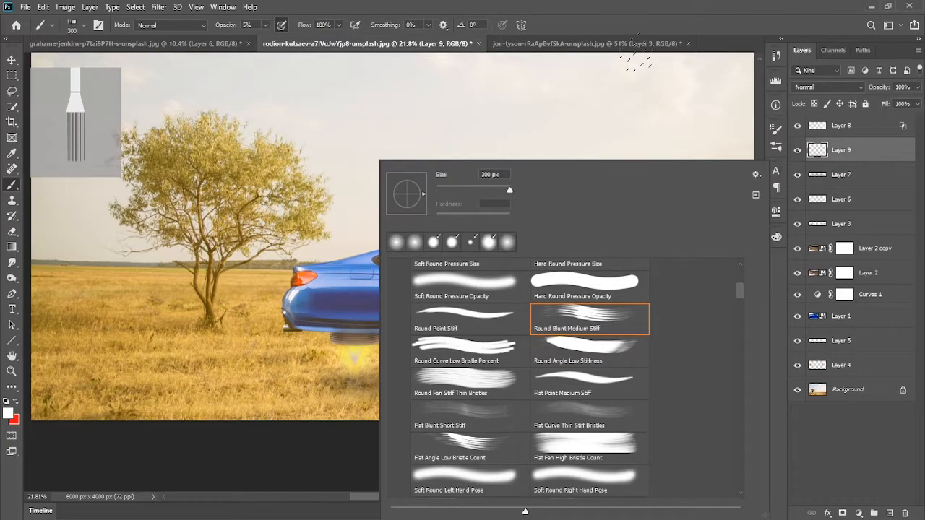
{"action": "left_click", "coordinate": [627, 22]}
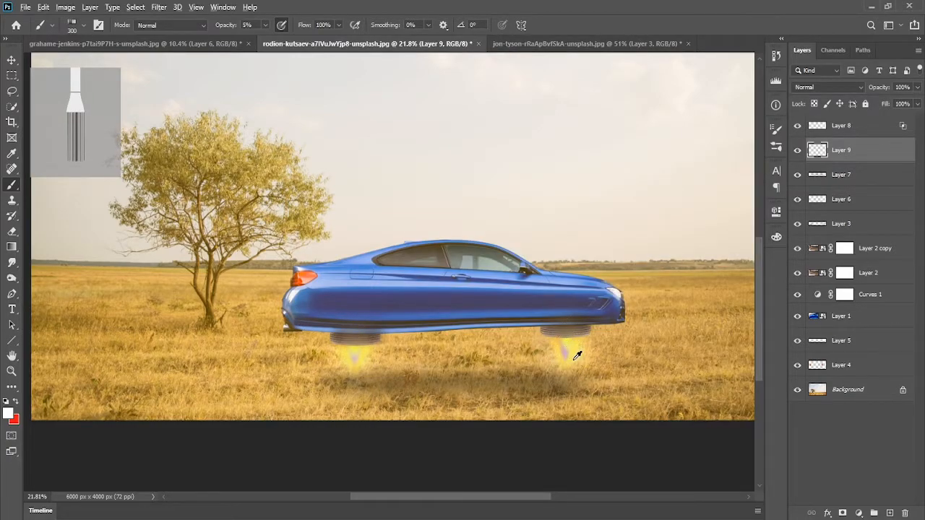
Step: Reduce the bristle brush to 150 px and set the foreground color to yellow fff600
{"action": "scroll", "coordinate": [573, 358], "scroll_direction": "up", "scroll_amount": 6}
{"action": "key", "text": "bracketleft"}
{"action": "key", "text": "bracketleft"}
{"action": "key", "text": "bracketleft"}
{"action": "key", "text": "bracketleft"}
{"action": "key", "text": "bracketleft"}
{"action": "key", "text": "bracketright"}
{"action": "left_click", "coordinate": [10, 415]}
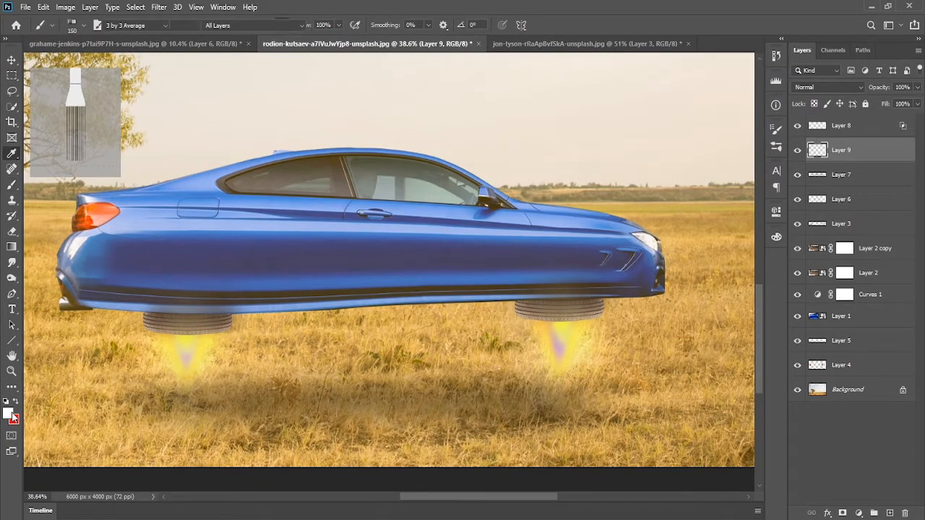
{"action": "left_click", "coordinate": [687, 123]}
{"action": "left_click_drag", "start_coordinate": [708, 247], "coordinate": [710, 252]}
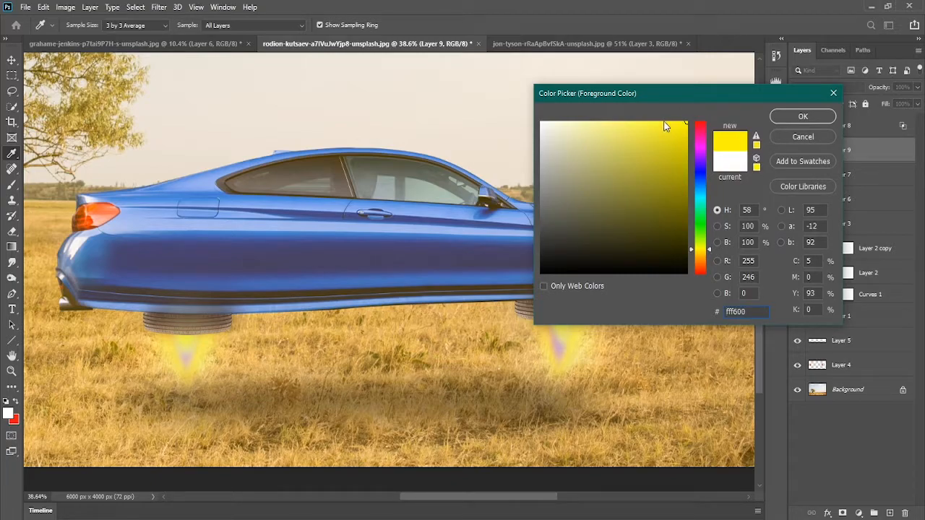
{"action": "left_click", "coordinate": [802, 116]}
Step: Paint yellow flame streaks downward beneath both thrusters on Layer 9 with the bristle brush at 5% opacity
{"action": "key", "text": "b"}
{"action": "mouse_move", "coordinate": [562, 362]}
{"action": "left_mouse_down"}
{"action": "mouse_move", "coordinate": [558, 345]}
{"action": "mouse_move", "coordinate": [568, 362]}
{"action": "mouse_move", "coordinate": [575, 340]}
{"action": "mouse_move", "coordinate": [565, 372]}
{"action": "left_mouse_up"}
{"action": "left_click_drag", "start_coordinate": [560, 346], "coordinate": [563, 362]}
{"action": "left_click_drag", "start_coordinate": [441, 343], "coordinate": [543, 260]}
{"action": "mouse_move", "coordinate": [278, 289]}
{"action": "left_mouse_down"}
{"action": "mouse_move", "coordinate": [276, 265]}
{"action": "mouse_move", "coordinate": [289, 321]}
{"action": "mouse_move", "coordinate": [298, 311]}
{"action": "mouse_move", "coordinate": [283, 326]}
{"action": "left_mouse_up"}
{"action": "mouse_move", "coordinate": [690, 350]}
{"action": "left_mouse_down"}
{"action": "mouse_move", "coordinate": [653, 327]}
{"action": "mouse_move", "coordinate": [674, 354]}
{"action": "mouse_move", "coordinate": [671, 307]}
{"action": "left_mouse_up"}
{"action": "key", "text": "ctrl+0"}
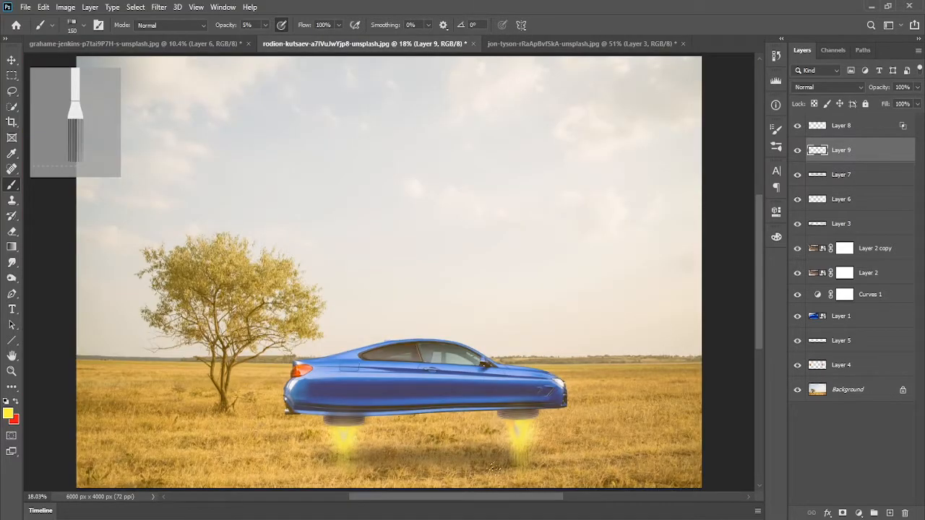
Step: Apply a Motion Blur at a -90° angle to the yellow streaks on Layer 9
{"action": "left_click", "coordinate": [159, 7]}
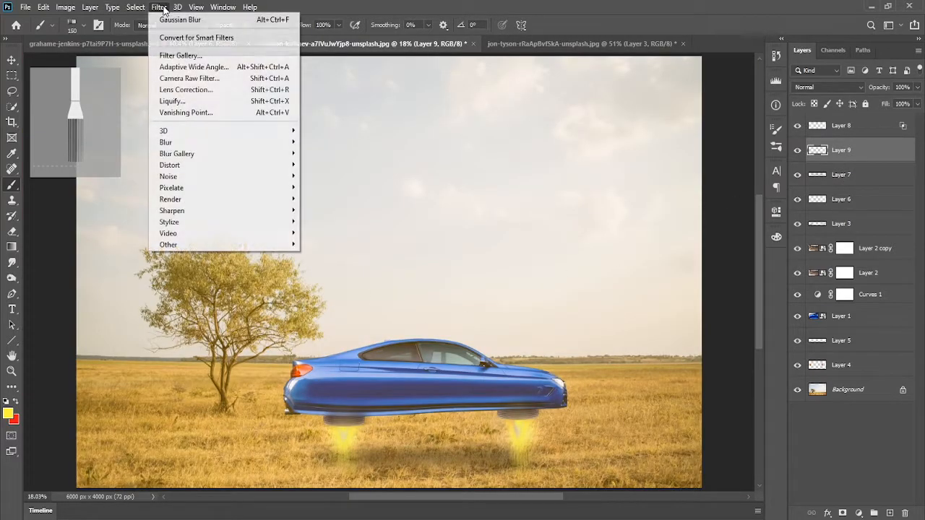
{"action": "mouse_move", "coordinate": [189, 142]}
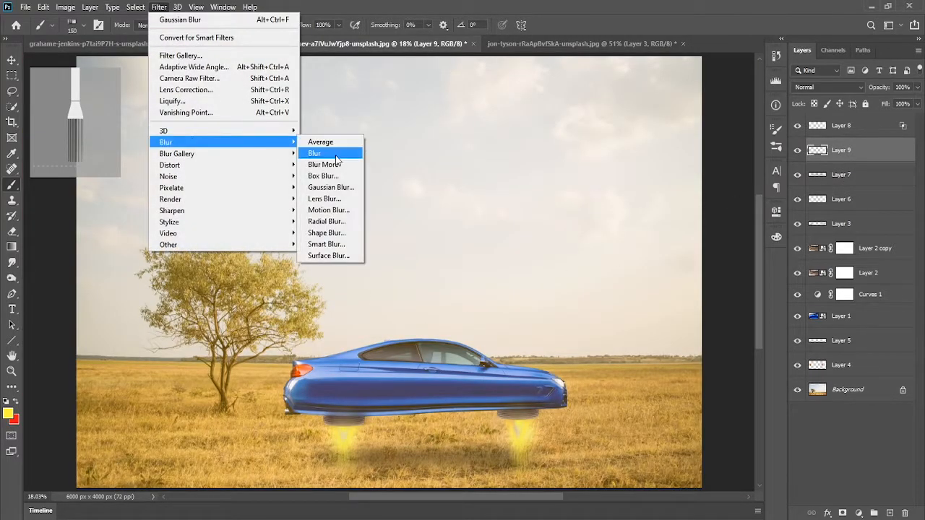
{"action": "left_click", "coordinate": [337, 211]}
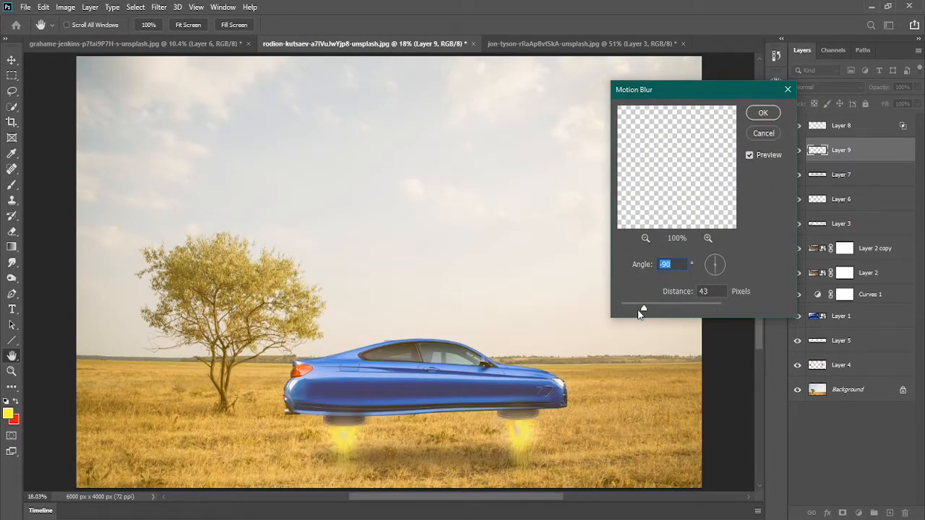
{"action": "left_click_drag", "start_coordinate": [644, 314], "coordinate": [599, 311]}
{"action": "left_click", "coordinate": [717, 289]}
{"action": "type", "text": "4"}
{"action": "left_click", "coordinate": [765, 116]}
{"action": "key", "text": "b"}
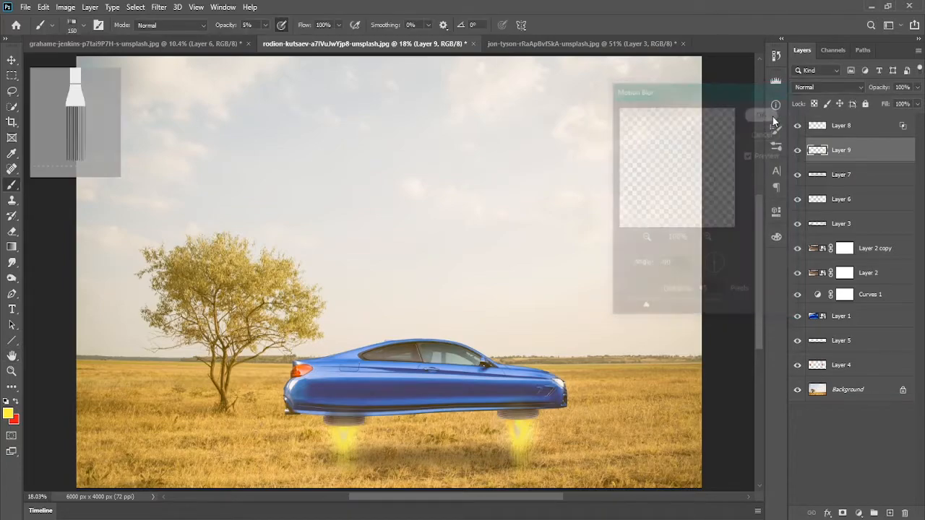
Step: Swap the foreground color to red and paint vertical red streaks through both flames on Layer 9
{"action": "scroll", "coordinate": [527, 341], "scroll_direction": "down", "scroll_amount": 3}
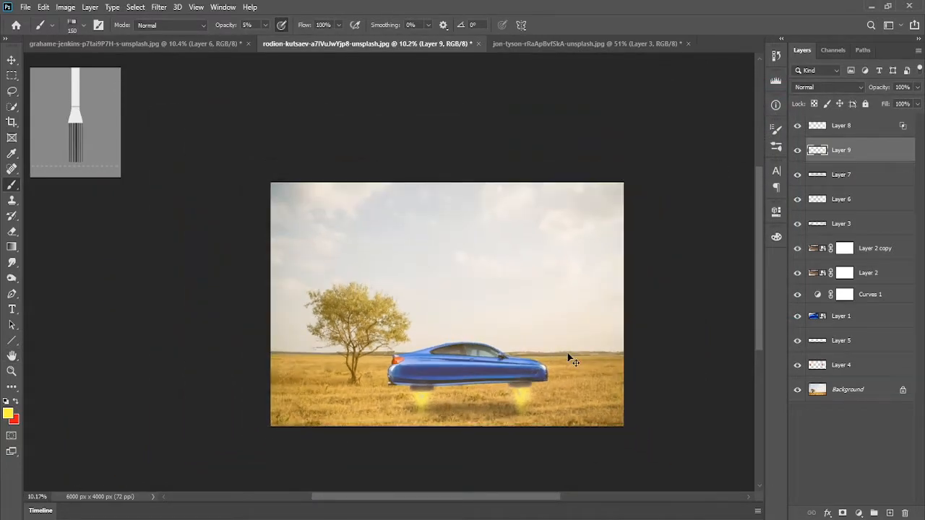
{"action": "scroll", "coordinate": [568, 355], "scroll_direction": "up", "scroll_amount": 3}
{"action": "key", "text": "x"}
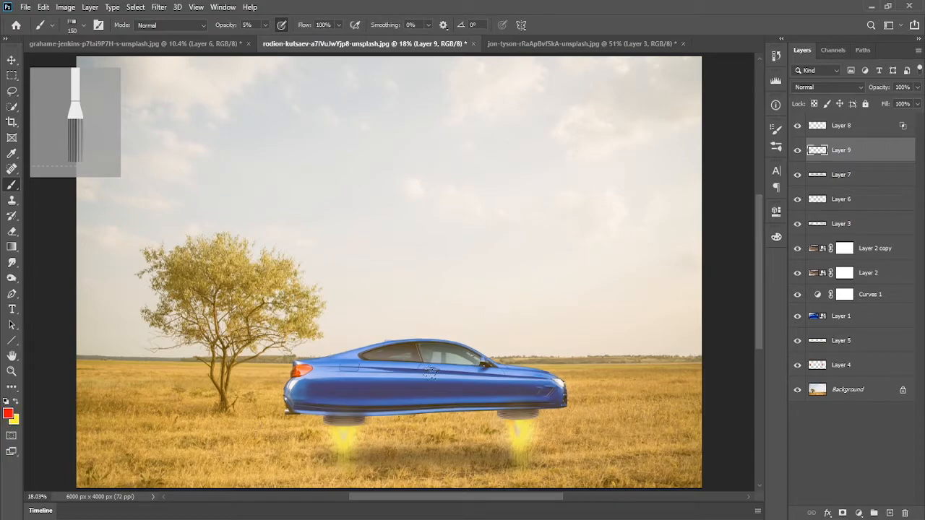
{"action": "left_click_drag", "start_coordinate": [347, 435], "coordinate": [343, 457]}
{"action": "mouse_move", "coordinate": [343, 443]}
{"action": "left_mouse_down"}
{"action": "mouse_move", "coordinate": [343, 460]}
{"action": "mouse_move", "coordinate": [342, 432]}
{"action": "left_mouse_up"}
{"action": "mouse_move", "coordinate": [515, 426]}
{"action": "left_mouse_down"}
{"action": "mouse_move", "coordinate": [522, 458]}
{"action": "mouse_move", "coordinate": [523, 427]}
{"action": "mouse_move", "coordinate": [516, 471]}
{"action": "left_mouse_up"}
Step: Soften the flame streaks on Layer 9 with a Gaussian Blur of 20 pixels radius
{"action": "left_click", "coordinate": [159, 6]}
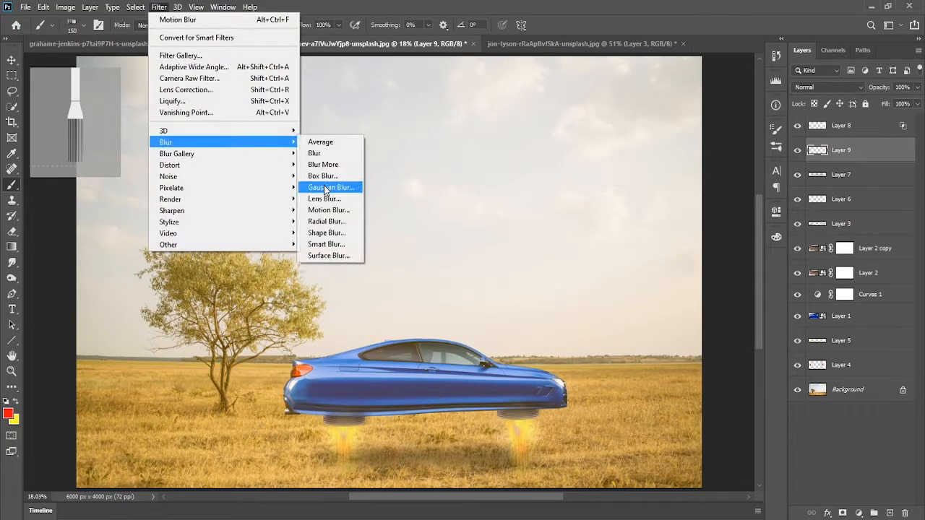
{"action": "left_click", "coordinate": [337, 184]}
{"action": "type", "text": "20"}
{"action": "left_click", "coordinate": [223, 133]}
{"action": "scroll", "coordinate": [504, 350], "scroll_direction": "down", "scroll_amount": 4}
{"action": "scroll", "coordinate": [504, 350], "scroll_direction": "up", "scroll_amount": 4}
{"action": "scroll", "coordinate": [652, 331], "scroll_direction": "down", "scroll_amount": 4}
{"action": "scroll", "coordinate": [653, 331], "scroll_direction": "up", "scroll_amount": 4}
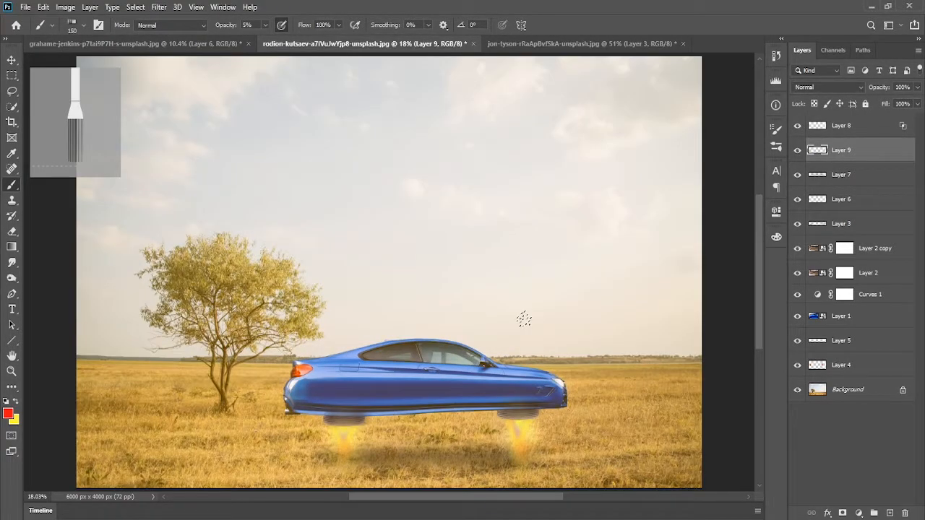
Step: Select Layer 8, compare the image with and without it, and switch to a soft round brush
{"action": "left_click", "coordinate": [811, 130]}
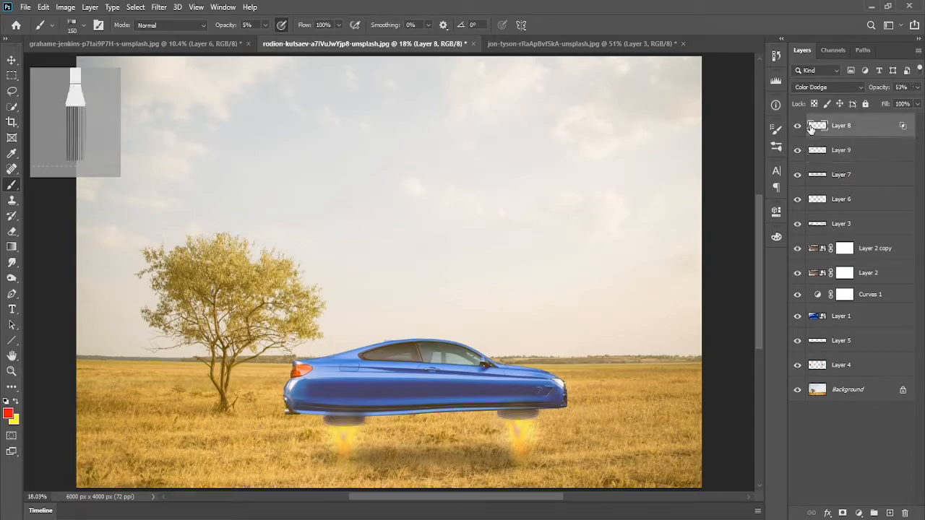
{"action": "left_click", "coordinate": [797, 125]}
{"action": "left_click", "coordinate": [797, 125]}
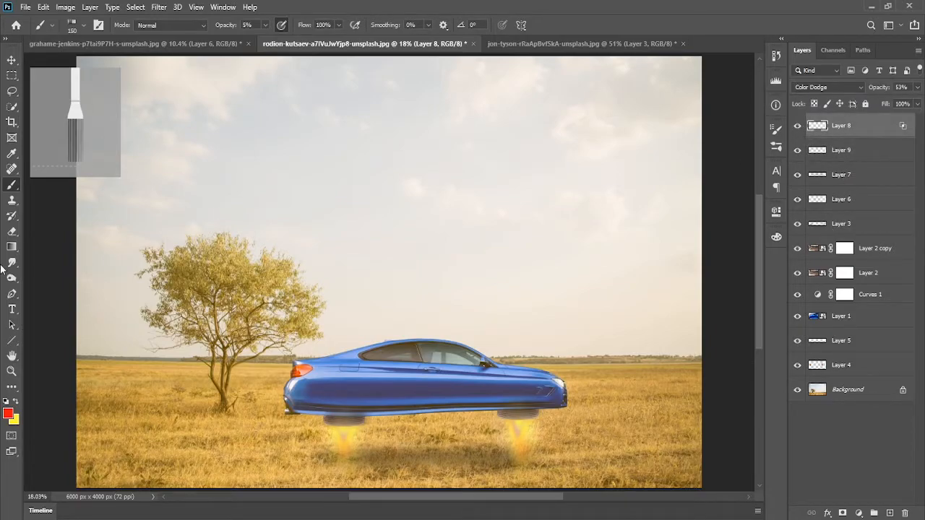
{"action": "right_click", "coordinate": [453, 180]}
{"action": "left_click", "coordinate": [498, 264]}
{"action": "left_click", "coordinate": [797, 107]}
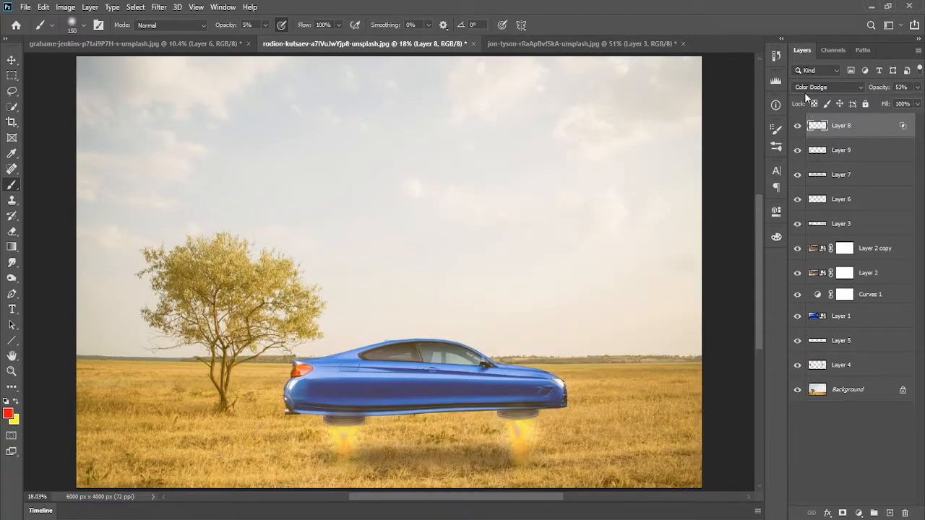
Step: Paint a red glow over both tires and the flame tips on Layer 8 with a 416 px soft brush at 3% opacity
{"action": "left_click_drag", "start_coordinate": [501, 419], "coordinate": [525, 419]}
{"action": "scroll", "coordinate": [526, 416], "scroll_direction": "up", "scroll_amount": 3}
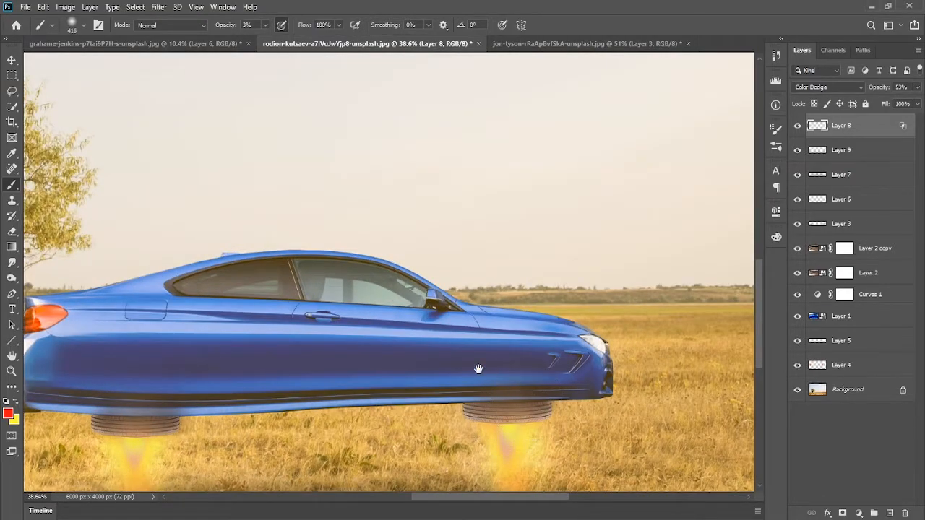
{"action": "left_click_drag", "start_coordinate": [491, 378], "coordinate": [600, 178]}
{"action": "mouse_move", "coordinate": [275, 248]}
{"action": "left_mouse_down"}
{"action": "mouse_move", "coordinate": [297, 245]}
{"action": "mouse_move", "coordinate": [272, 252]}
{"action": "left_mouse_up"}
{"action": "mouse_move", "coordinate": [621, 341]}
{"action": "left_mouse_down"}
{"action": "mouse_move", "coordinate": [685, 278]}
{"action": "mouse_move", "coordinate": [649, 268]}
{"action": "mouse_move", "coordinate": [635, 313]}
{"action": "mouse_move", "coordinate": [658, 345]}
{"action": "left_mouse_up"}
{"action": "mouse_move", "coordinate": [316, 332]}
{"action": "left_mouse_down"}
{"action": "mouse_move", "coordinate": [245, 344]}
{"action": "mouse_move", "coordinate": [262, 332]}
{"action": "mouse_move", "coordinate": [262, 367]}
{"action": "mouse_move", "coordinate": [262, 282]}
{"action": "mouse_move", "coordinate": [263, 307]}
{"action": "left_mouse_up"}
{"action": "mouse_move", "coordinate": [623, 289]}
{"action": "left_mouse_down"}
{"action": "mouse_move", "coordinate": [640, 255]}
{"action": "mouse_move", "coordinate": [650, 276]}
{"action": "left_mouse_up"}
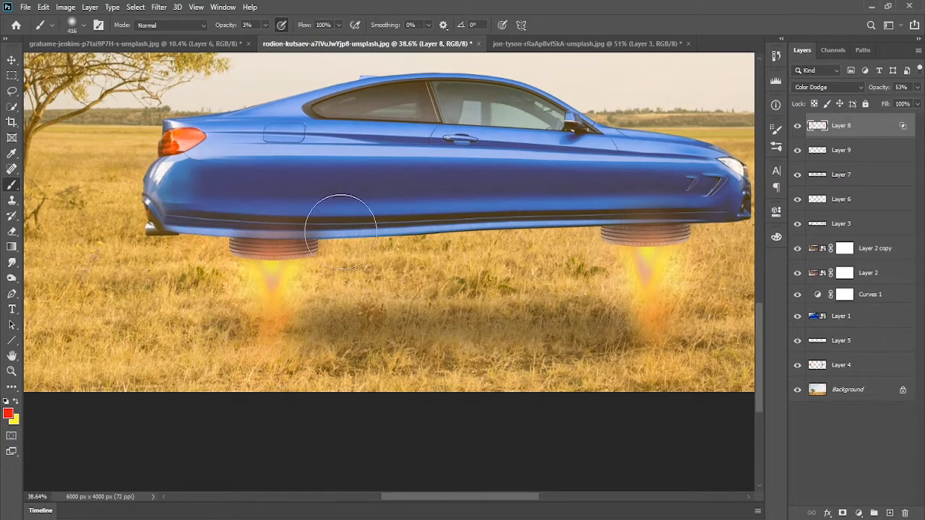
{"action": "key", "text": "ctrl+0"}
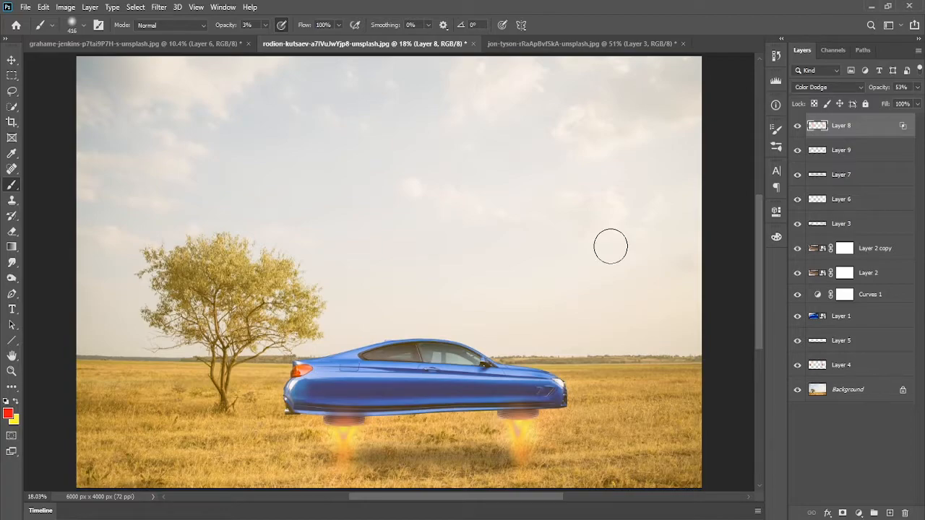
{"action": "scroll", "coordinate": [566, 284], "scroll_direction": "down", "scroll_amount": 5}
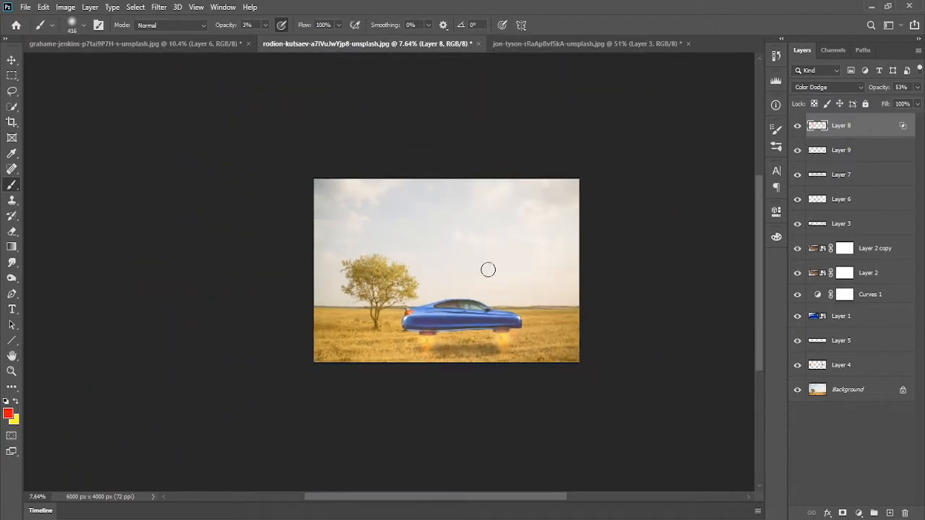
Step: Add a new layer on top and paint a faint tan haze over the car and field with an 1803 px soft brush at 5% opacity
{"action": "key", "text": "ctrl+0"}
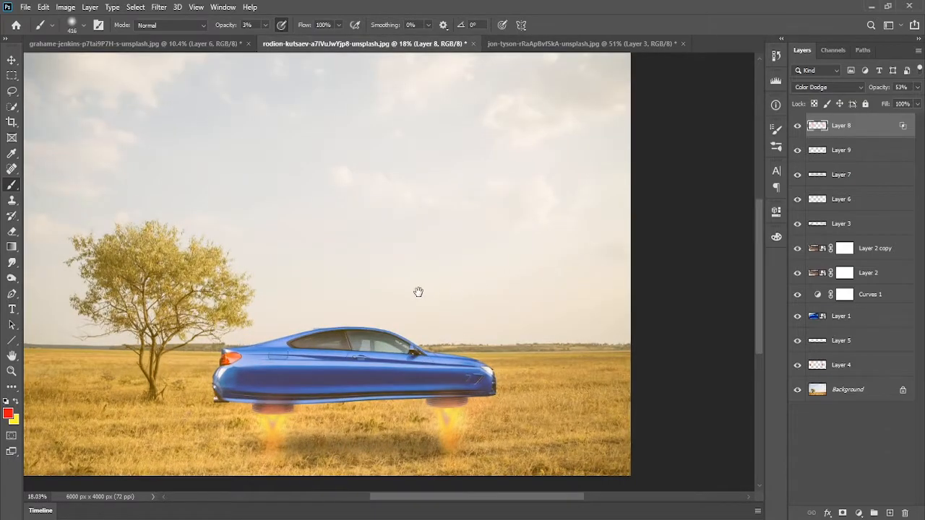
{"action": "left_click_drag", "start_coordinate": [417, 292], "coordinate": [534, 207]}
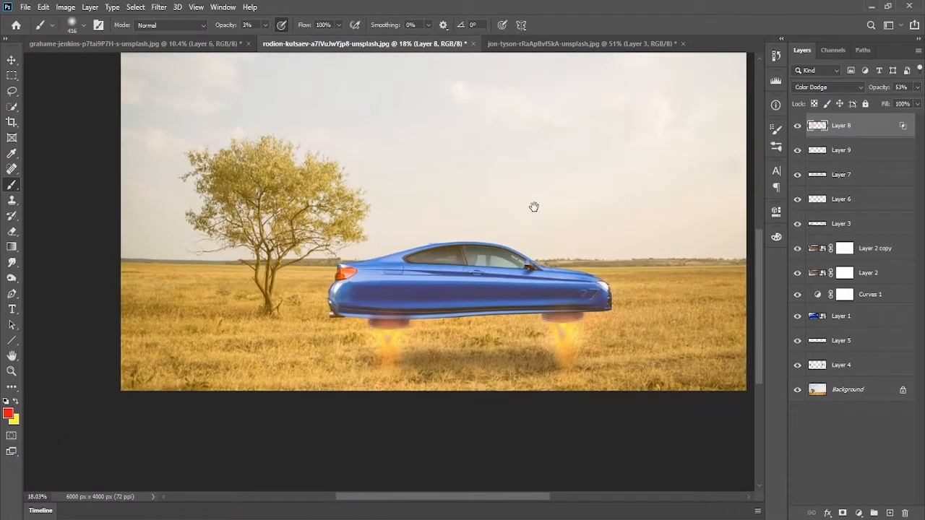
{"action": "left_click", "coordinate": [890, 511]}
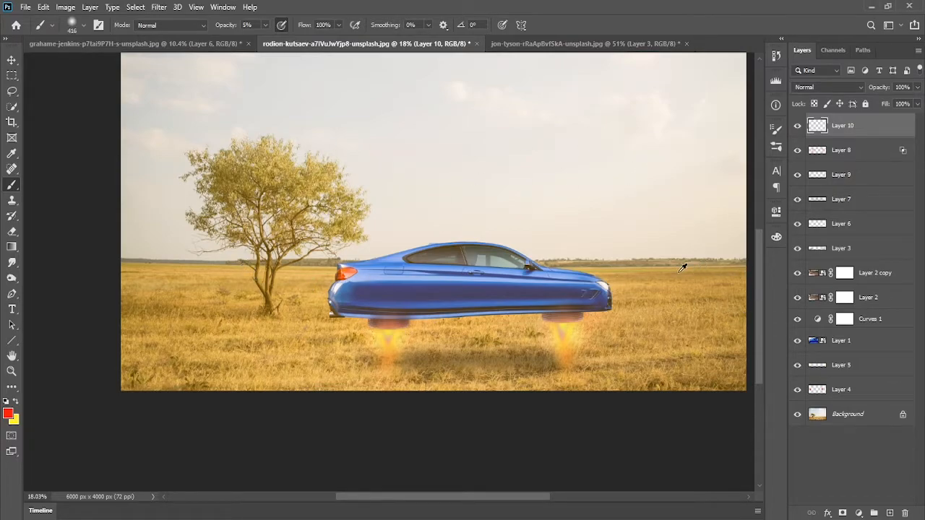
{"action": "left_click_drag", "start_coordinate": [378, 216], "coordinate": [439, 216]}
{"action": "key", "text": "ctrl+0"}
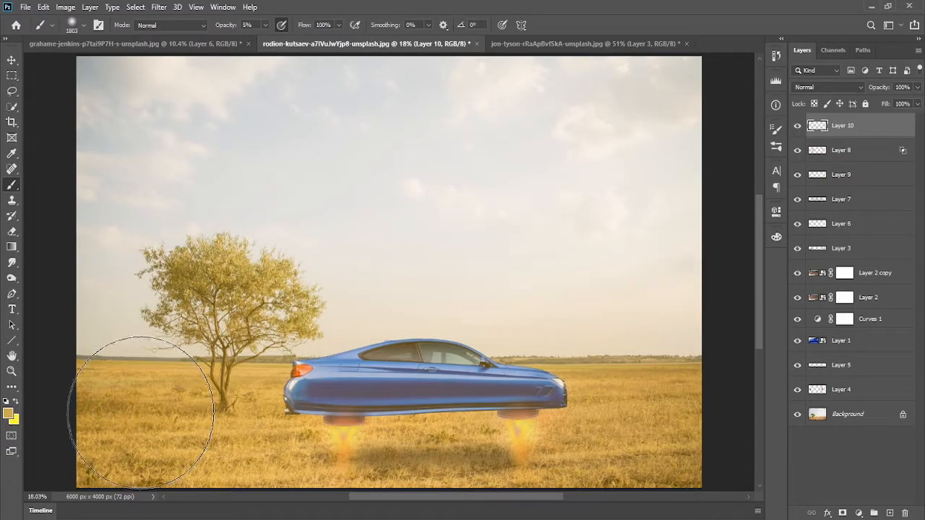
{"action": "scroll", "coordinate": [616, 291], "scroll_direction": "down", "scroll_amount": 1}
{"action": "scroll", "coordinate": [615, 290], "scroll_direction": "down", "scroll_amount": 1}
{"action": "left_click_drag", "start_coordinate": [616, 290], "coordinate": [547, 269]}
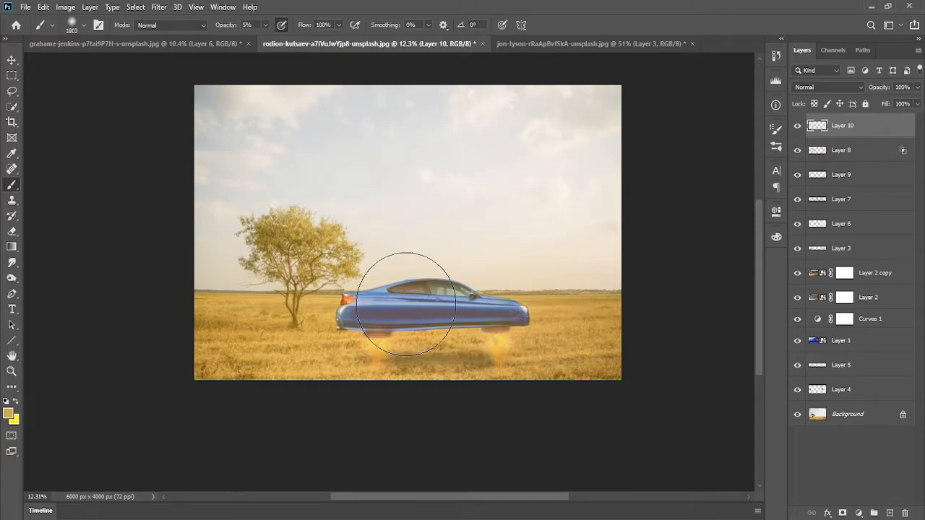
Step: Compare the image with and without the car on Layer 1, and inspect the Curves 1 adjustment settings
{"action": "left_click", "coordinate": [798, 340]}
{"action": "left_click", "coordinate": [798, 340]}
{"action": "left_click", "coordinate": [866, 346]}
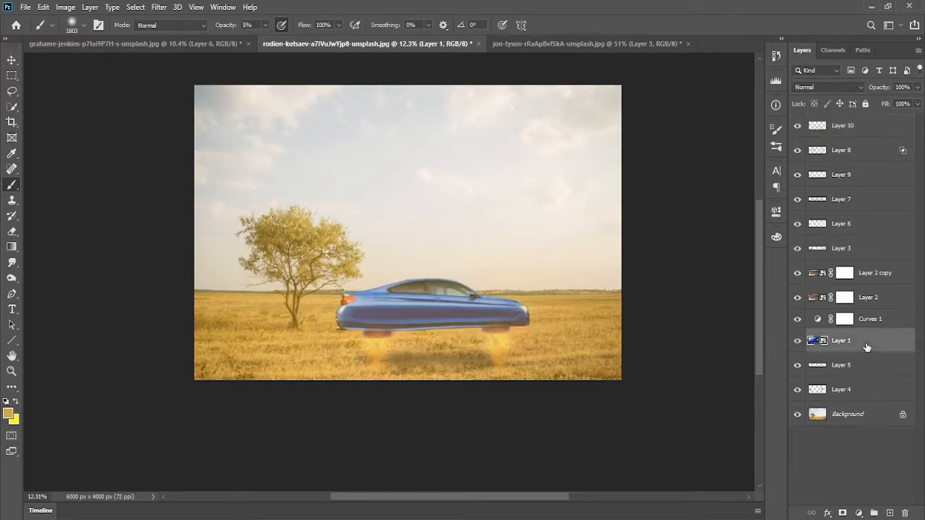
{"action": "double_click", "coordinate": [819, 321]}
{"action": "left_click", "coordinate": [743, 209]}
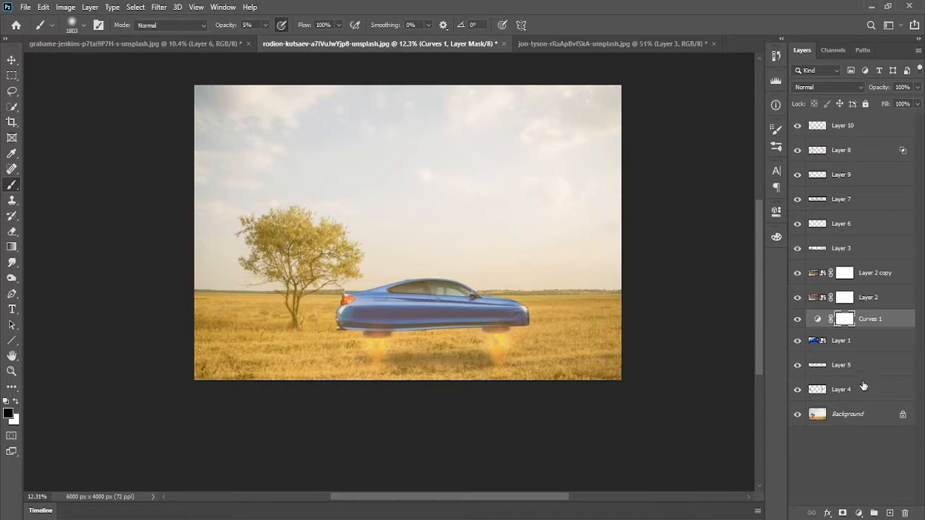
Step: Set the opacity of the Curves 1 adjustment layer to 60%
{"action": "left_click", "coordinate": [865, 347]}
{"action": "left_click", "coordinate": [870, 322]}
{"action": "left_click", "coordinate": [917, 88]}
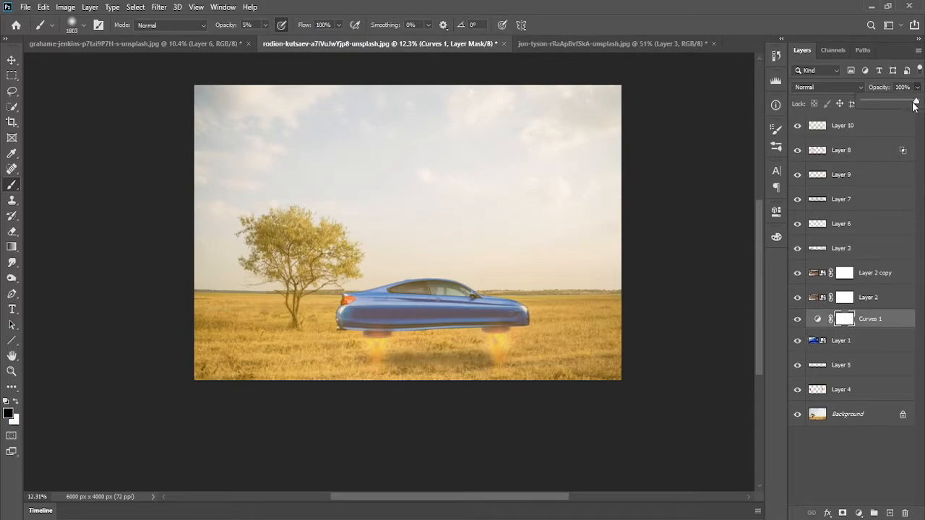
{"action": "left_click_drag", "start_coordinate": [913, 104], "coordinate": [900, 107]}
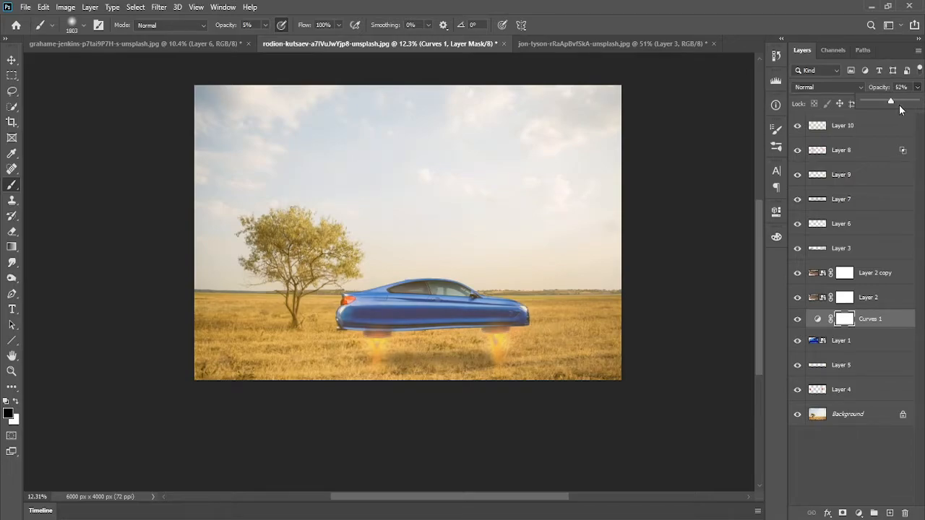
{"action": "left_click", "coordinate": [900, 87]}
{"action": "type", "text": "60"}
{"action": "left_click", "coordinate": [876, 470]}
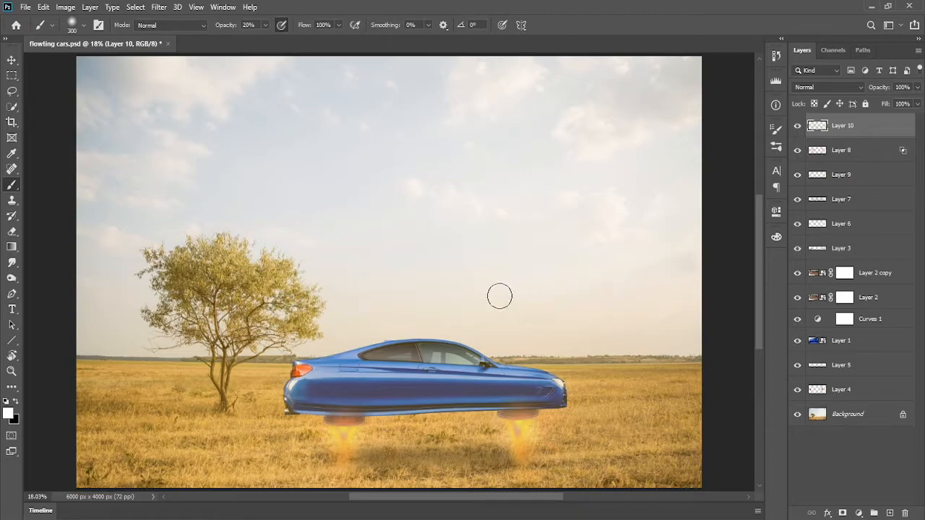
Step: Create a new layer above Layer 10 and choose the cloud brush at 300 px with white as the foreground color
{"action": "scroll", "coordinate": [514, 295], "scroll_direction": "down", "scroll_amount": 2}
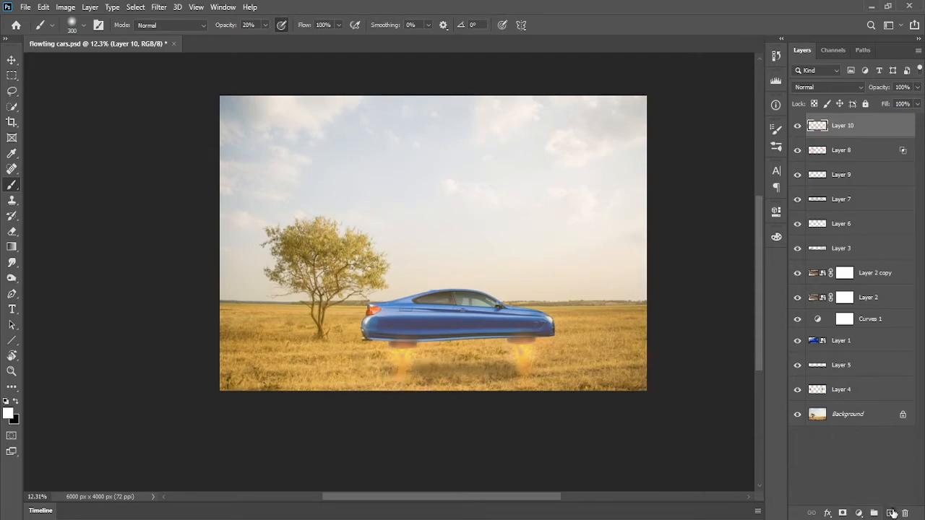
{"action": "left_click", "coordinate": [891, 512]}
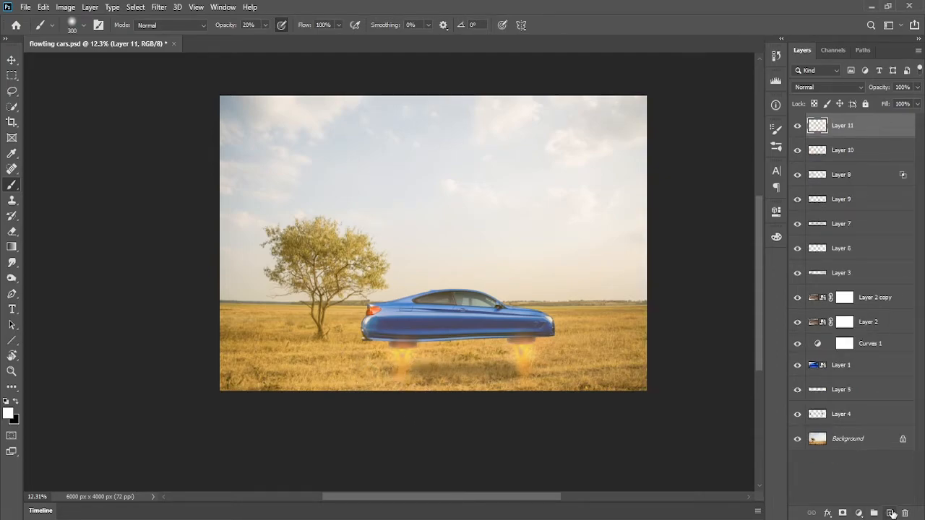
{"action": "right_click", "coordinate": [381, 175]}
{"action": "left_click", "coordinate": [605, 351]}
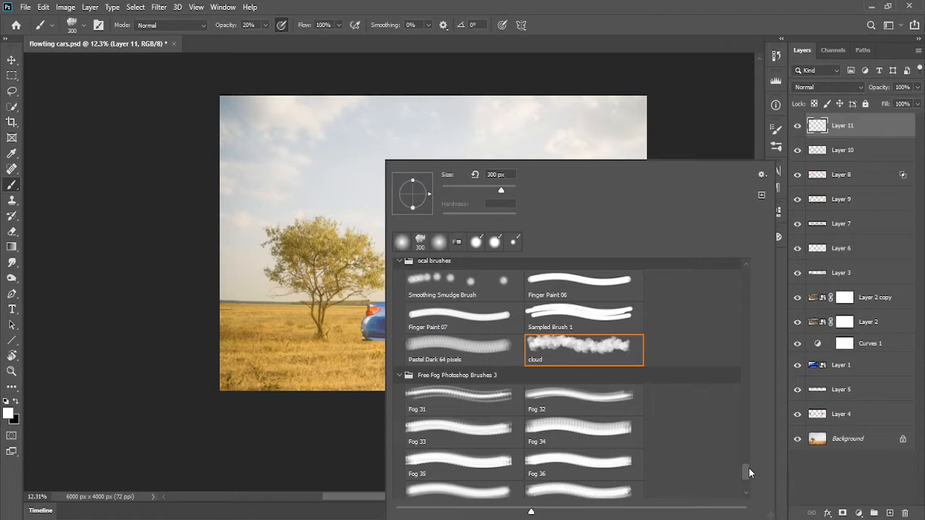
{"action": "scroll", "coordinate": [749, 467], "scroll_direction": "down", "scroll_amount": 1}
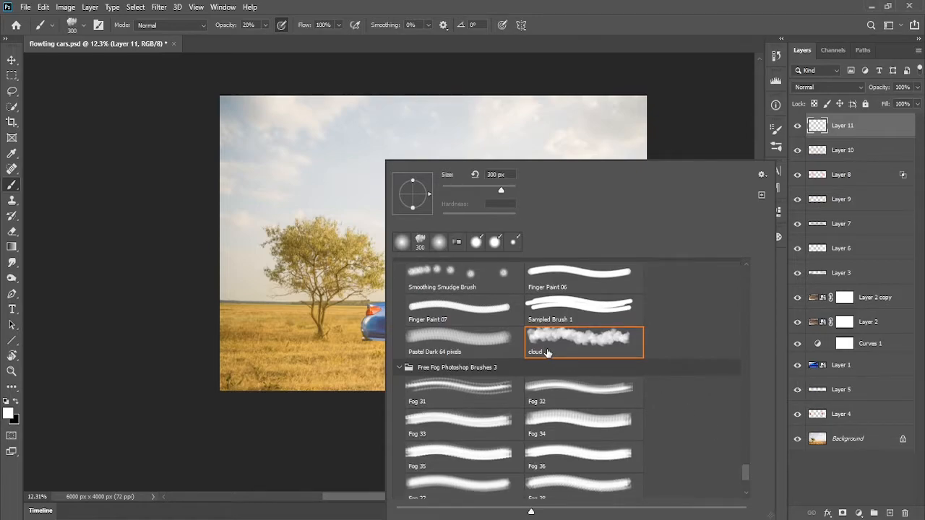
{"action": "left_click", "coordinate": [567, 27]}
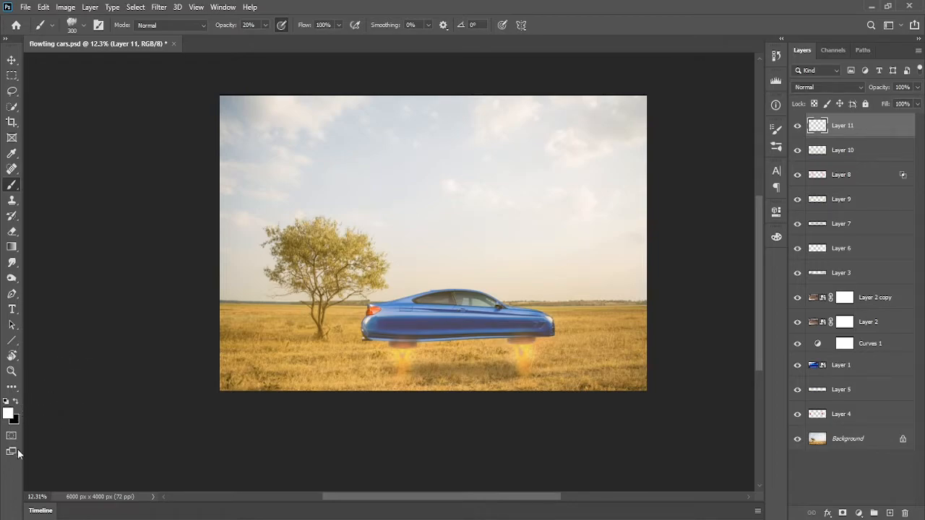
{"action": "left_click", "coordinate": [8, 413]}
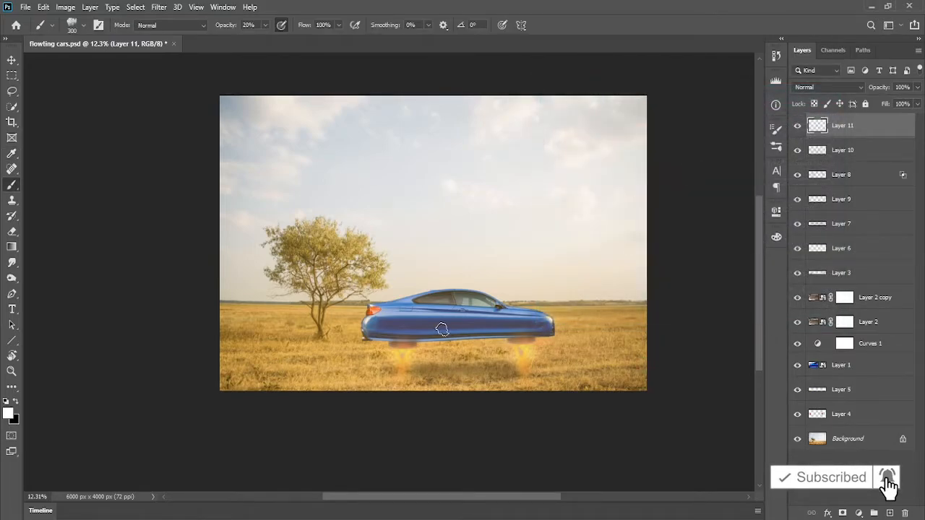
Step: Paint white smoke along the ground beneath both flames on Layer 11 with the 300 px cloud brush, lowering its opacity to 10%
{"action": "mouse_move", "coordinate": [383, 380]}
{"action": "left_mouse_down"}
{"action": "mouse_move", "coordinate": [303, 362]}
{"action": "mouse_move", "coordinate": [415, 375]}
{"action": "mouse_move", "coordinate": [398, 369]}
{"action": "mouse_move", "coordinate": [407, 375]}
{"action": "mouse_move", "coordinate": [393, 378]}
{"action": "mouse_move", "coordinate": [428, 368]}
{"action": "mouse_move", "coordinate": [405, 362]}
{"action": "mouse_move", "coordinate": [410, 381]}
{"action": "mouse_move", "coordinate": [350, 378]}
{"action": "mouse_move", "coordinate": [441, 381]}
{"action": "left_mouse_up"}
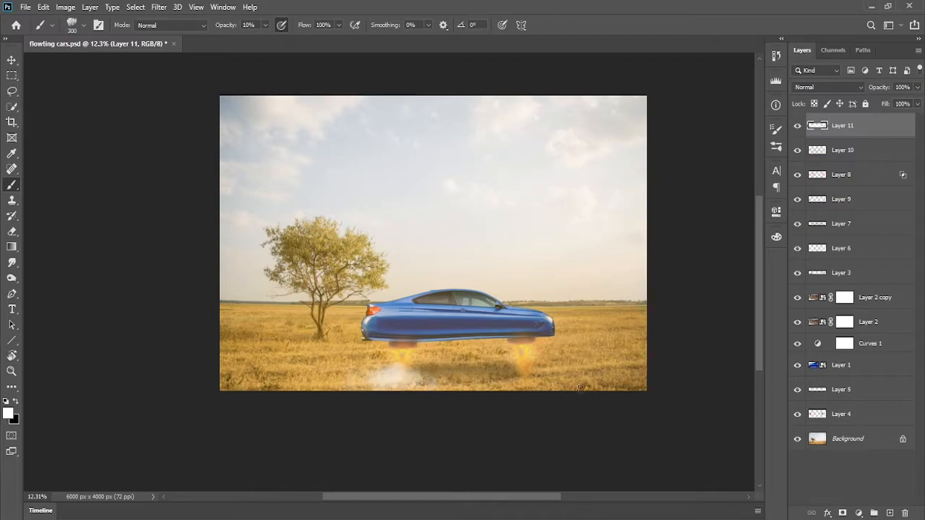
{"action": "mouse_move", "coordinate": [520, 374]}
{"action": "left_mouse_down"}
{"action": "mouse_move", "coordinate": [561, 379]}
{"action": "mouse_move", "coordinate": [513, 379]}
{"action": "mouse_move", "coordinate": [508, 390]}
{"action": "mouse_move", "coordinate": [471, 384]}
{"action": "mouse_move", "coordinate": [555, 383]}
{"action": "mouse_move", "coordinate": [485, 373]}
{"action": "mouse_move", "coordinate": [539, 376]}
{"action": "mouse_move", "coordinate": [530, 369]}
{"action": "mouse_move", "coordinate": [542, 366]}
{"action": "mouse_move", "coordinate": [505, 382]}
{"action": "mouse_move", "coordinate": [445, 375]}
{"action": "left_mouse_up"}
{"action": "left_click_drag", "start_coordinate": [332, 377], "coordinate": [591, 378]}
{"action": "mouse_move", "coordinate": [490, 383]}
{"action": "left_mouse_down"}
{"action": "mouse_move", "coordinate": [456, 389]}
{"action": "mouse_move", "coordinate": [441, 380]}
{"action": "mouse_move", "coordinate": [581, 378]}
{"action": "mouse_move", "coordinate": [498, 376]}
{"action": "mouse_move", "coordinate": [553, 373]}
{"action": "mouse_move", "coordinate": [593, 353]}
{"action": "mouse_move", "coordinate": [580, 372]}
{"action": "mouse_move", "coordinate": [614, 375]}
{"action": "left_mouse_up"}
{"action": "scroll", "coordinate": [309, 378], "scroll_direction": "up", "scroll_amount": 4}
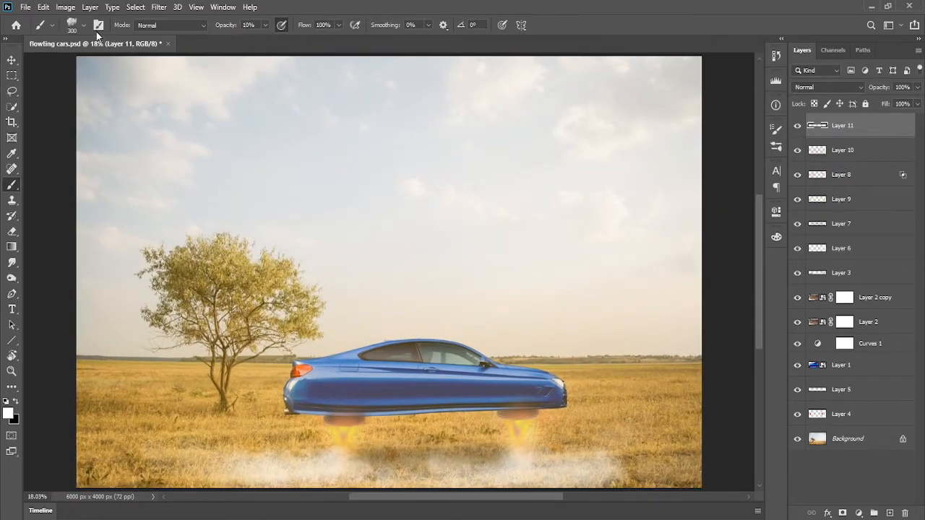
Step: Set the cloud brush size to 73 px, review the ground smoke across the whole image and save the document
{"action": "right_click", "coordinate": [427, 149]}
{"action": "left_click", "coordinate": [512, 177]}
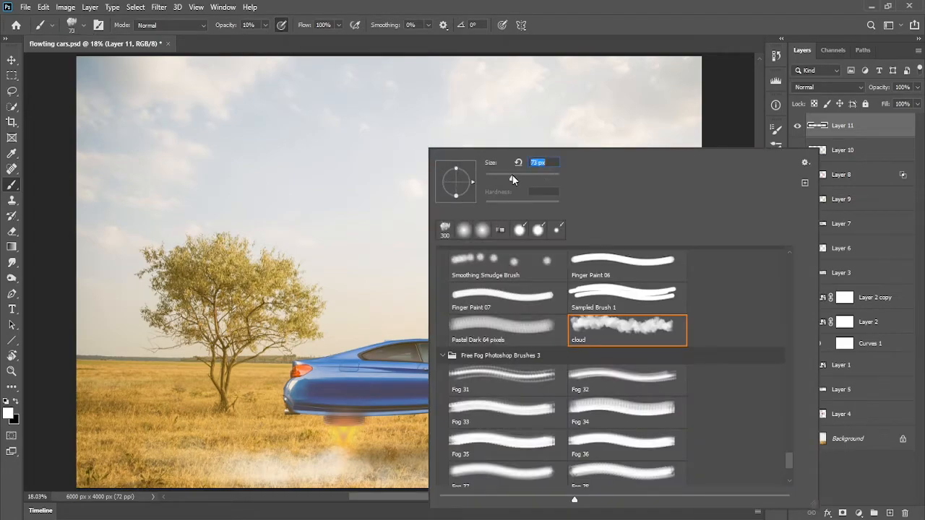
{"action": "left_click", "coordinate": [568, 30]}
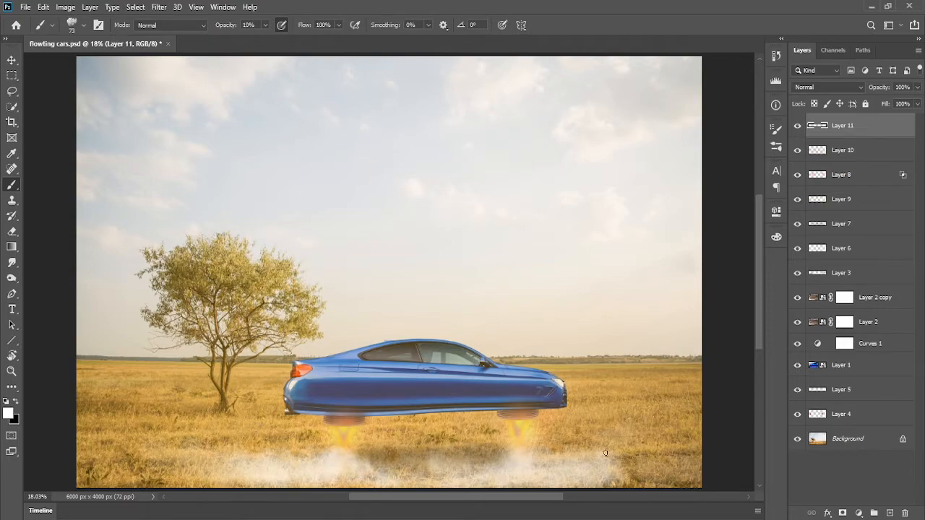
{"action": "scroll", "coordinate": [551, 354], "scroll_direction": "down", "scroll_amount": 1}
{"action": "left_click_drag", "start_coordinate": [588, 397], "coordinate": [576, 345]}
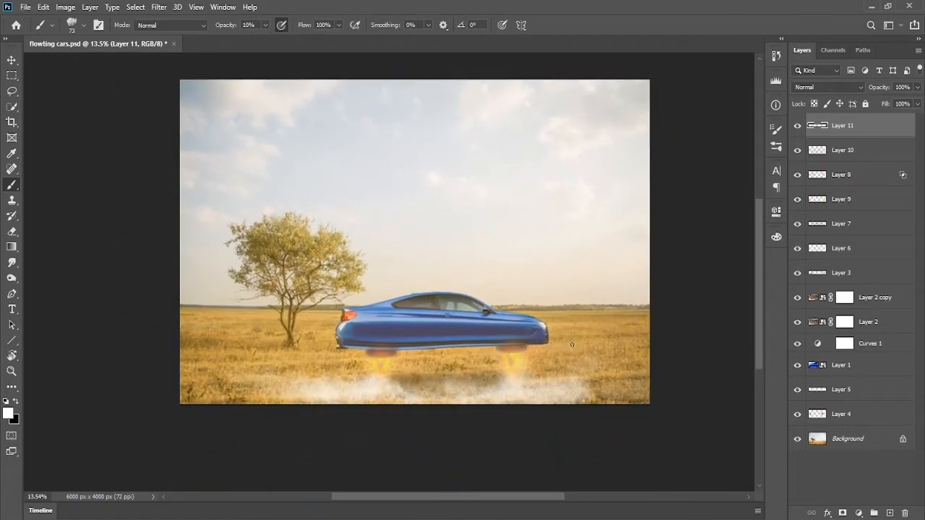
{"action": "scroll", "coordinate": [573, 348], "scroll_direction": "up", "scroll_amount": 1}
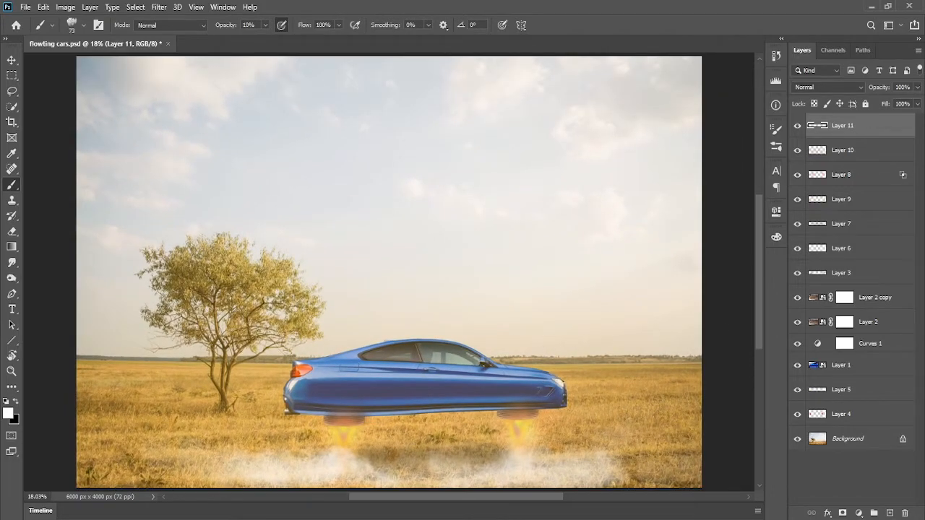
{"action": "key", "text": "ctrl+s"}
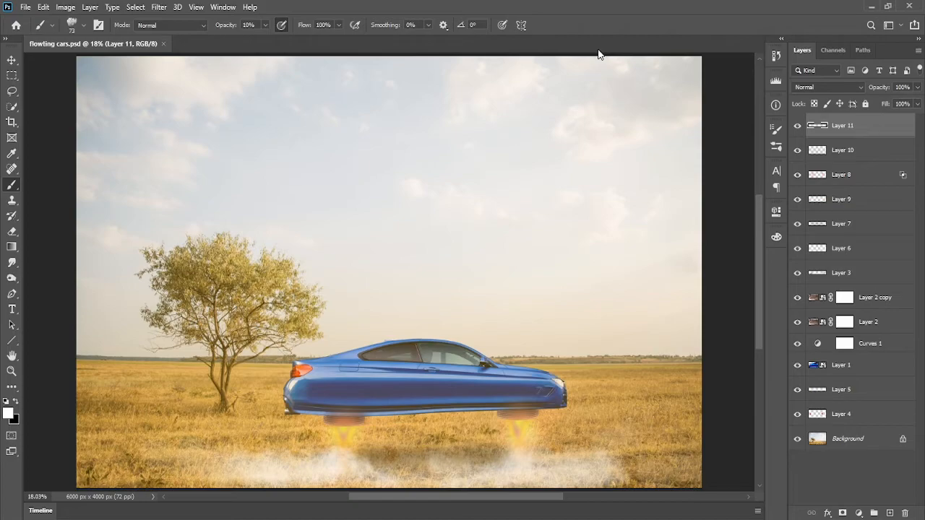